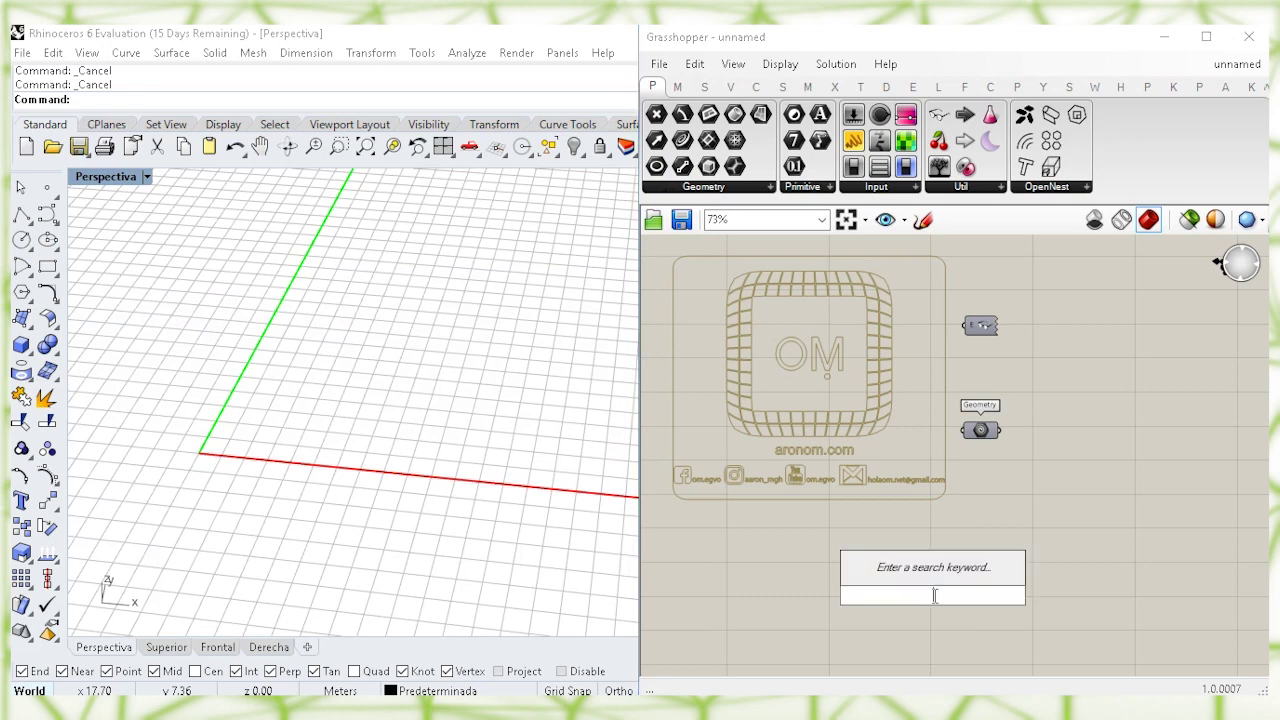
Step: Add an Ellipse component to an empty area of the Grasshopper canvas
click(939, 580)
right_drag(940, 576, 948, 458)
scroll(812, 562, up, 4)
right_drag(834, 479, 911, 491)
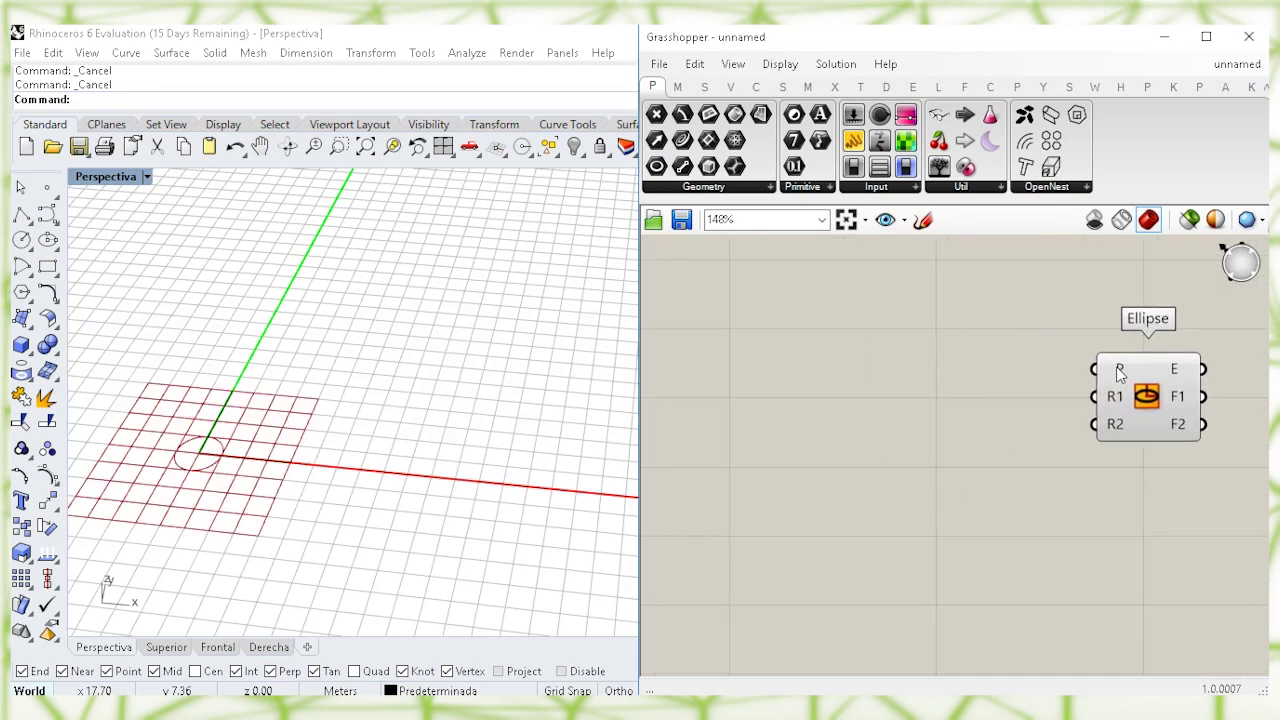
Step: Add a Construct Point component and connect its Pt output to the Ellipse's P input
double_click(850, 380)
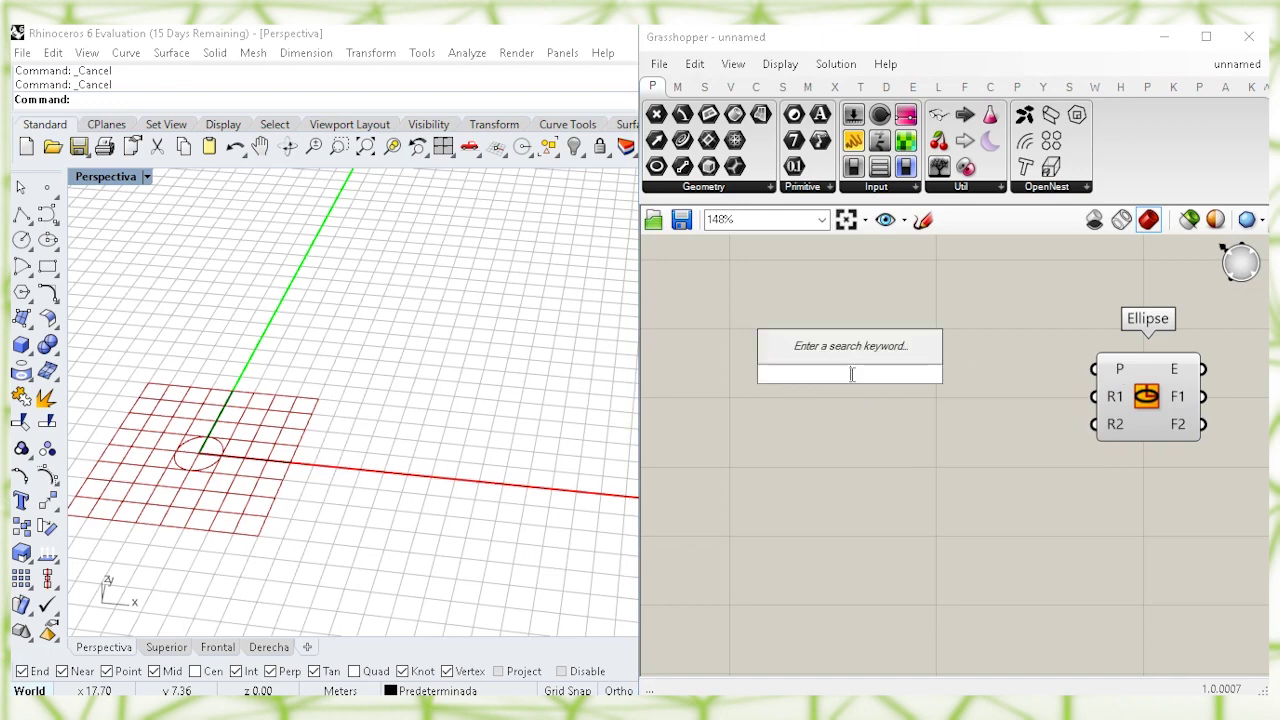
text(constru)
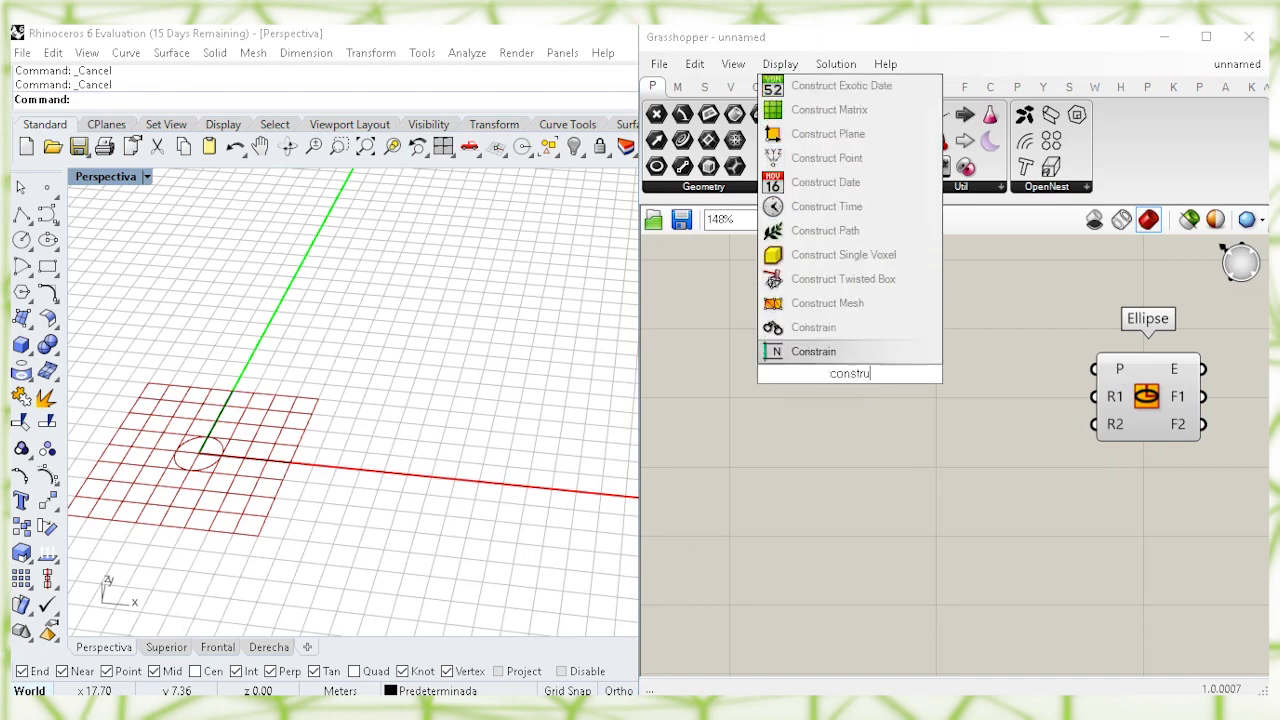
text(ct po)
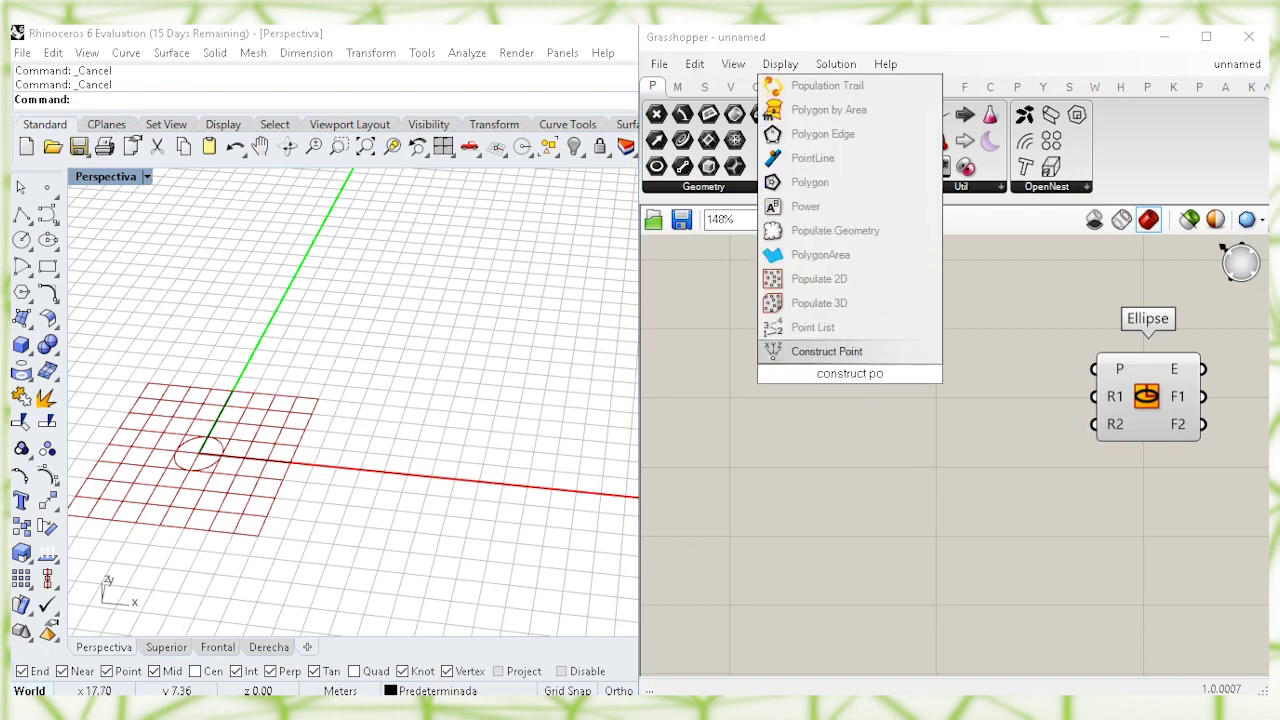
click(860, 352)
drag(869, 370, 1010, 370)
click(980, 418)
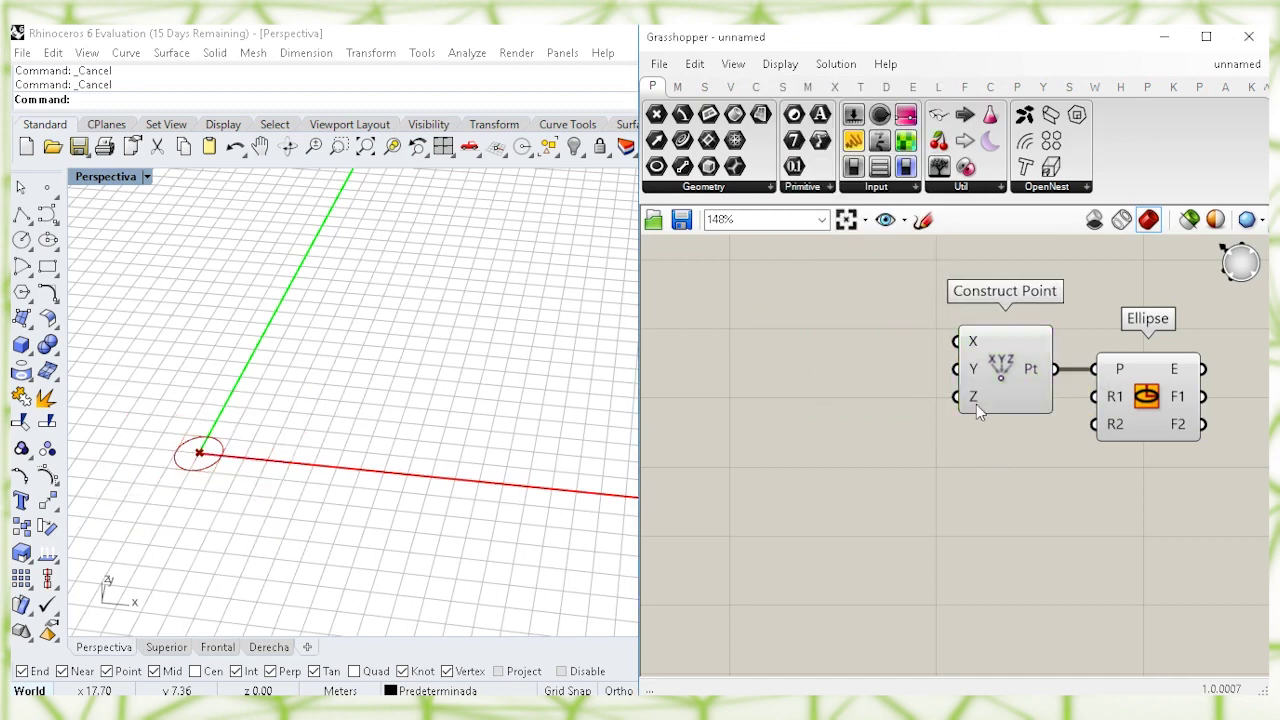
Step: Create a number slider with value 0.18 and connect it to the Construct Point's Z input
double_click(783, 404)
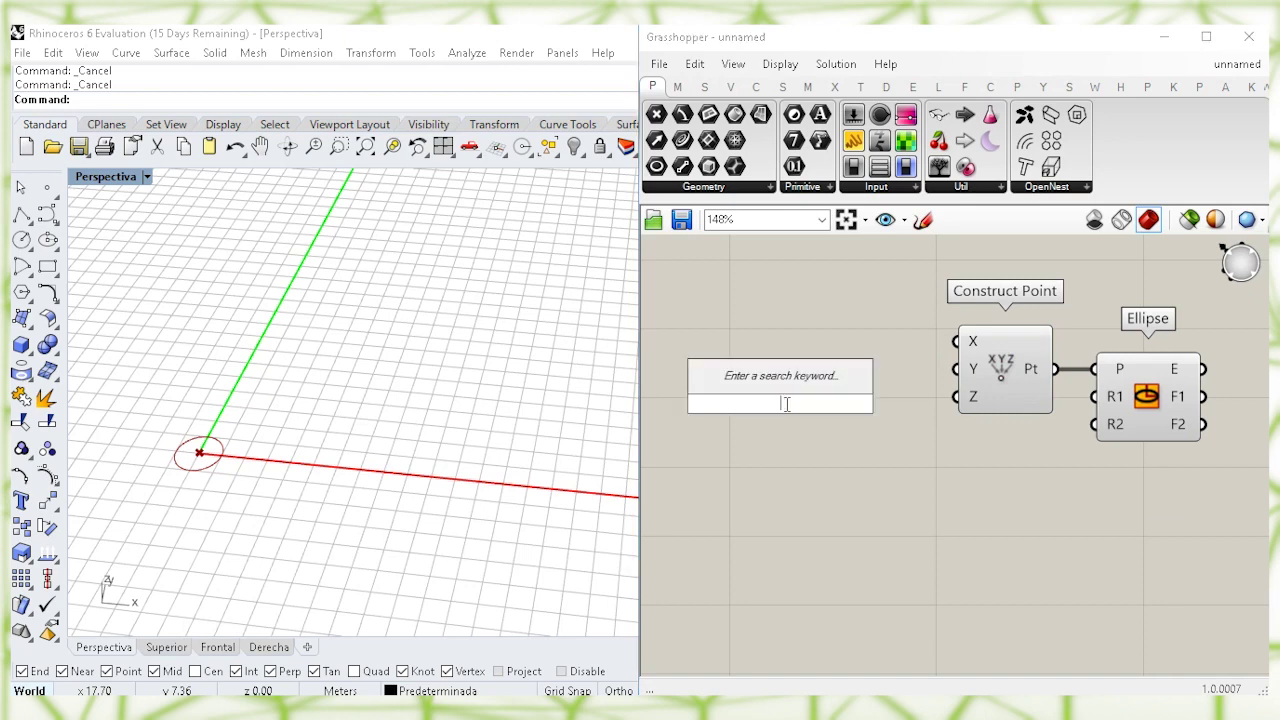
text(0.18)
key(Return)
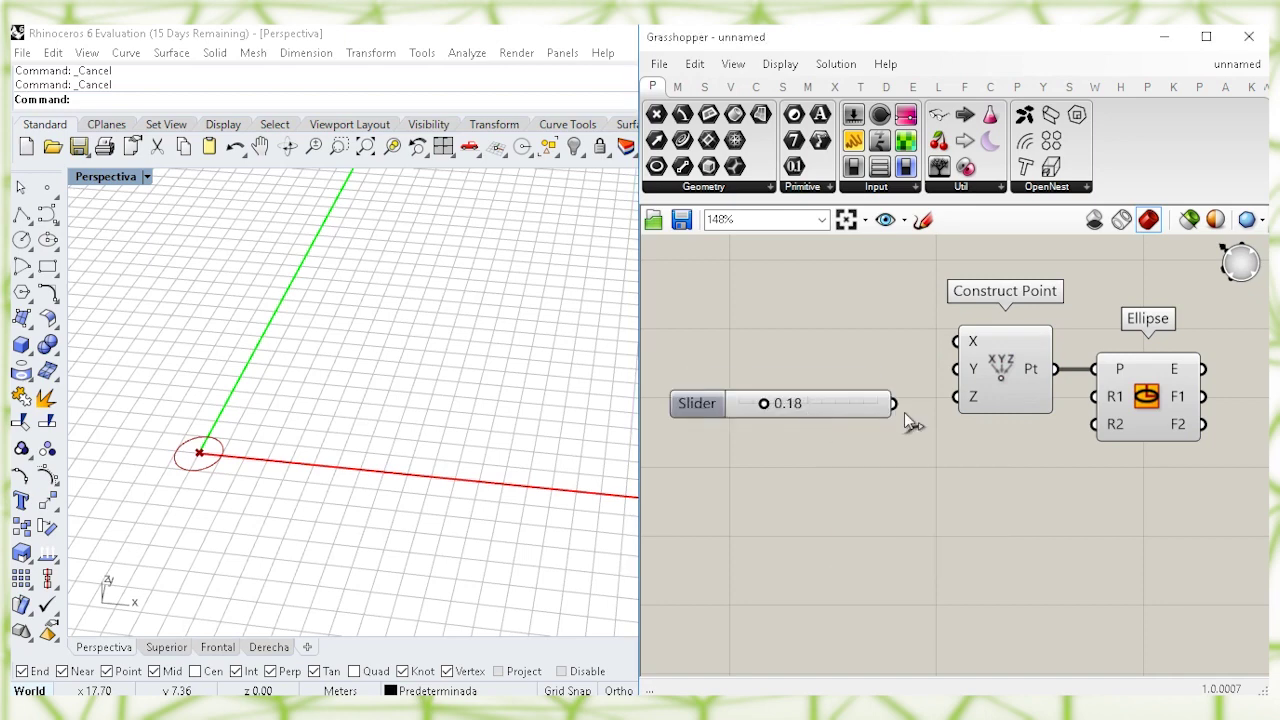
mouse_move(895, 403)
mouse_down()
mouse_move(952, 398)
mouse_move(915, 403)
mouse_up()
click(989, 459)
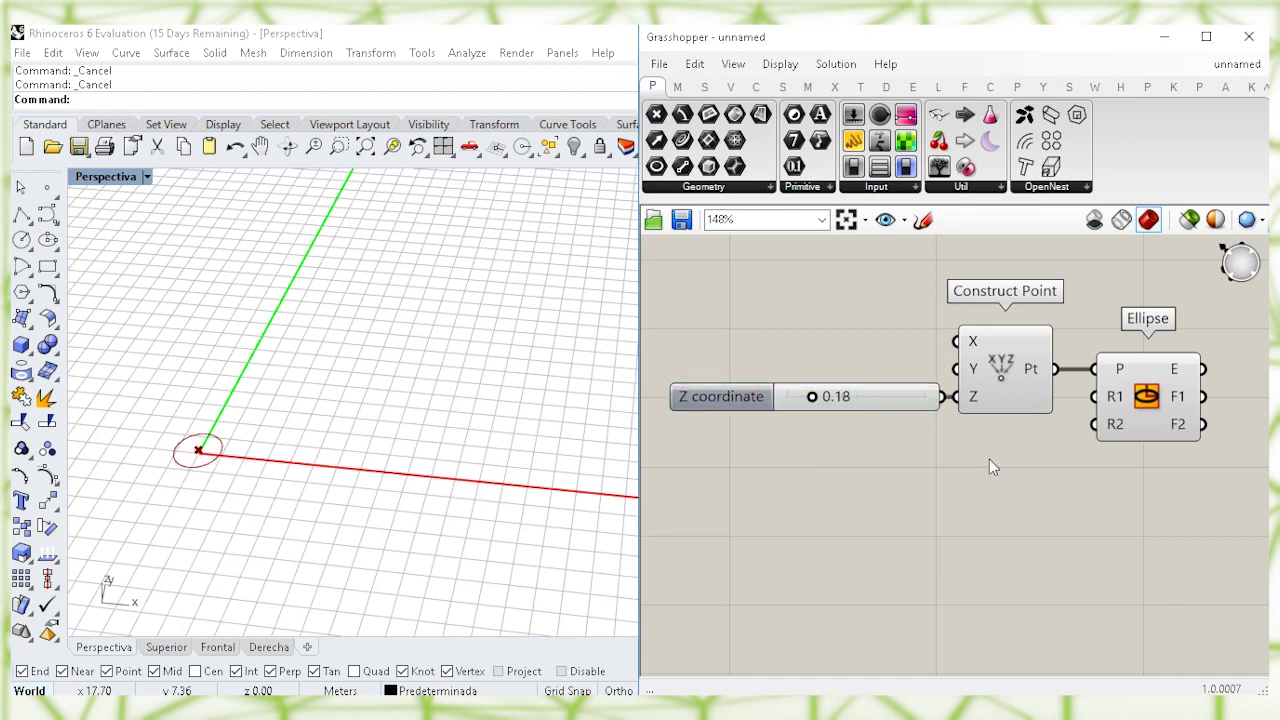
Step: Create a number slider with value 4.951, place it beside the Ellipse and connect it to the R1 input
right_drag(1144, 406, 1007, 394)
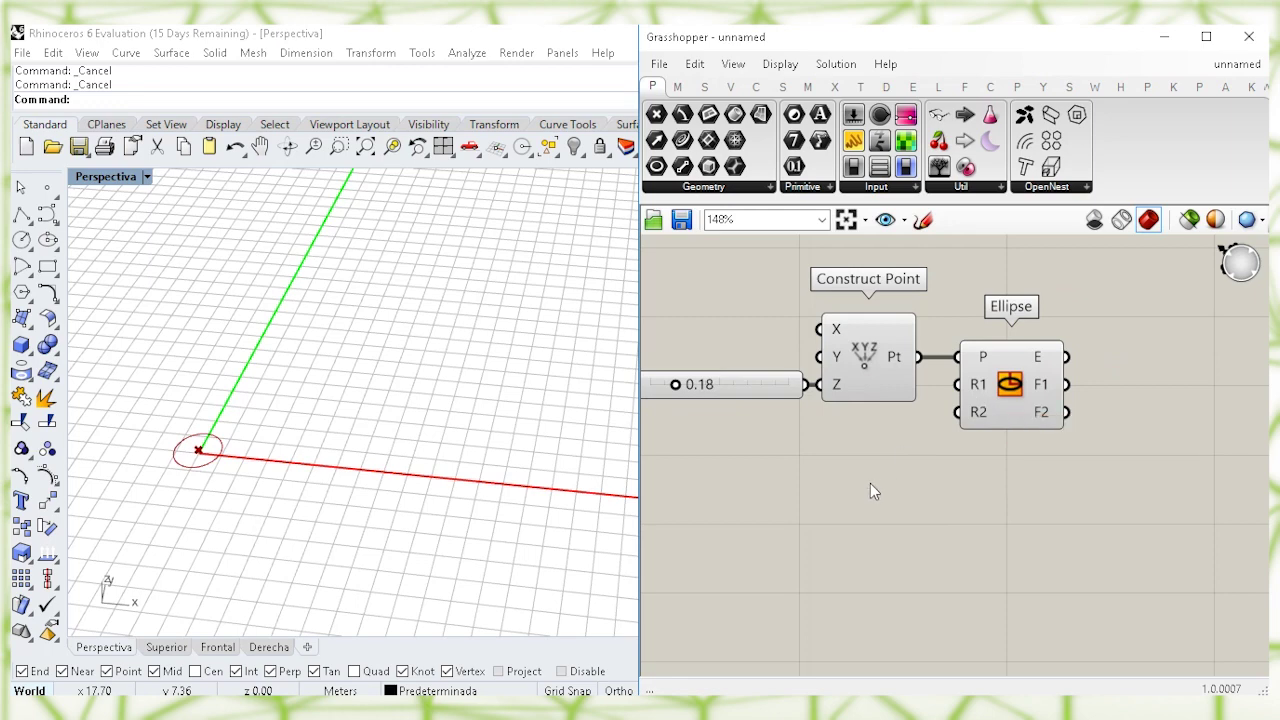
double_click(822, 507)
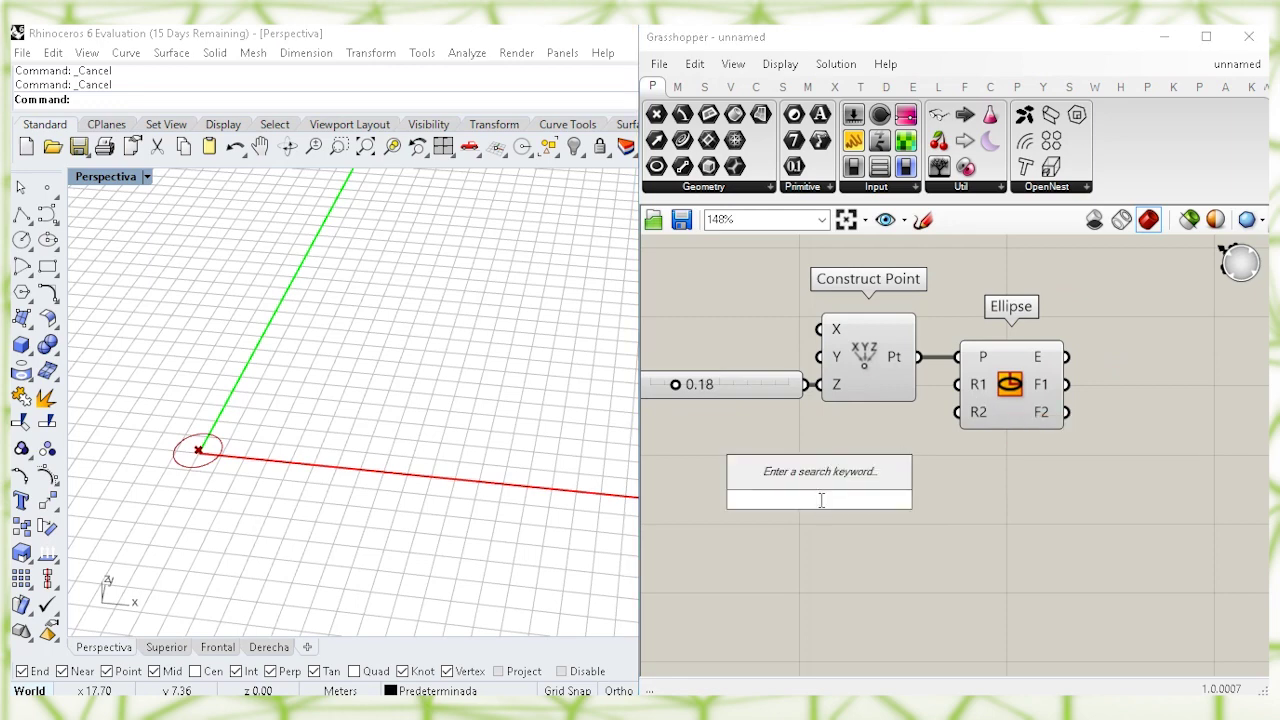
text(4.951)
key(Return)
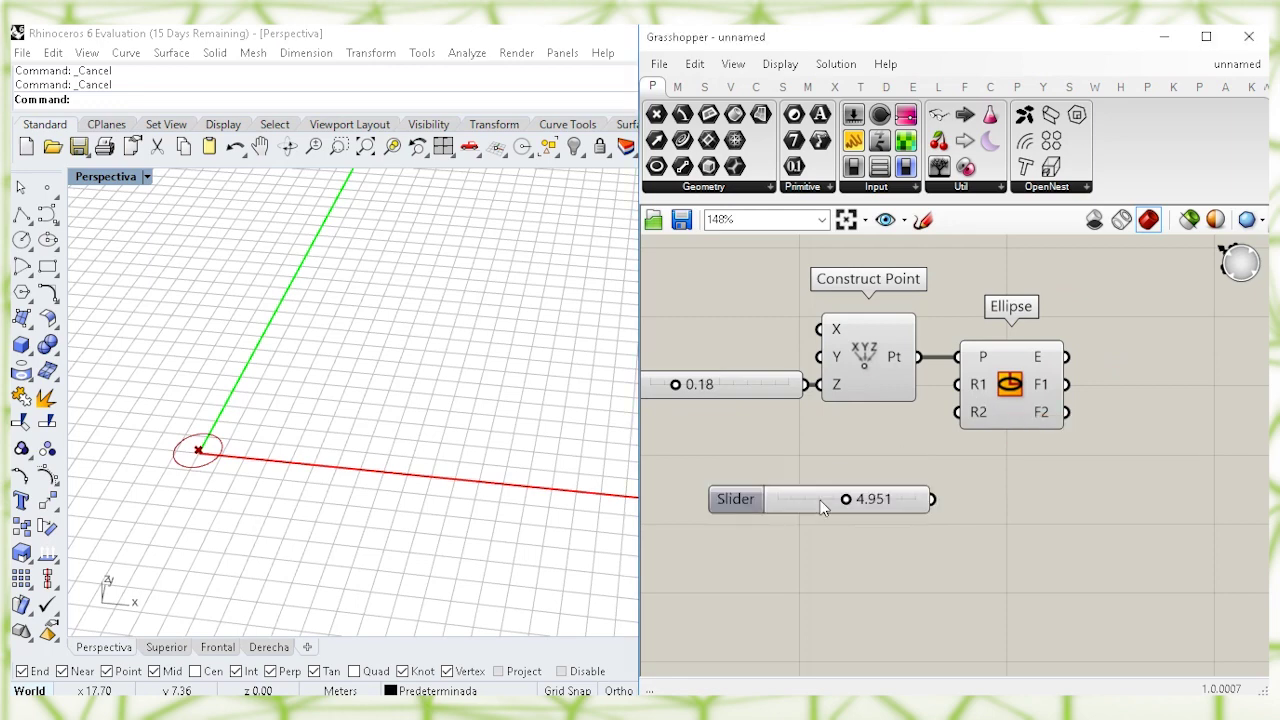
drag(803, 494, 788, 438)
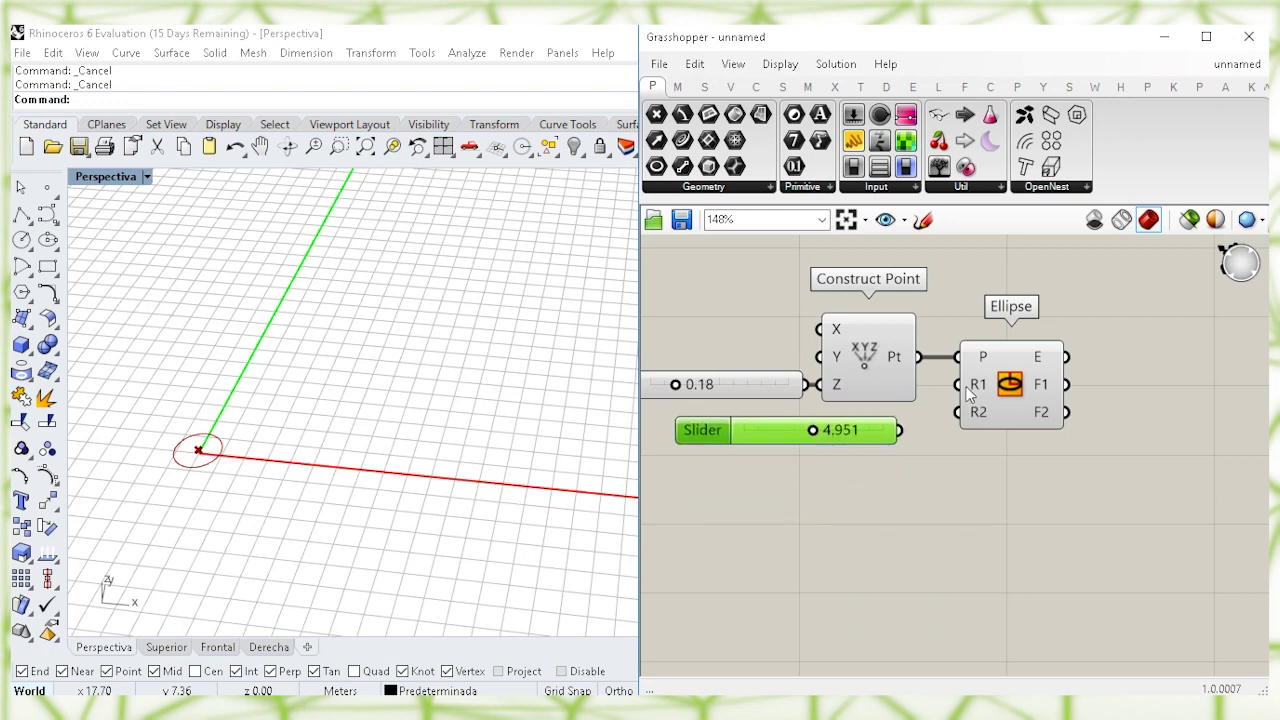
drag(905, 445, 899, 433)
click(927, 495)
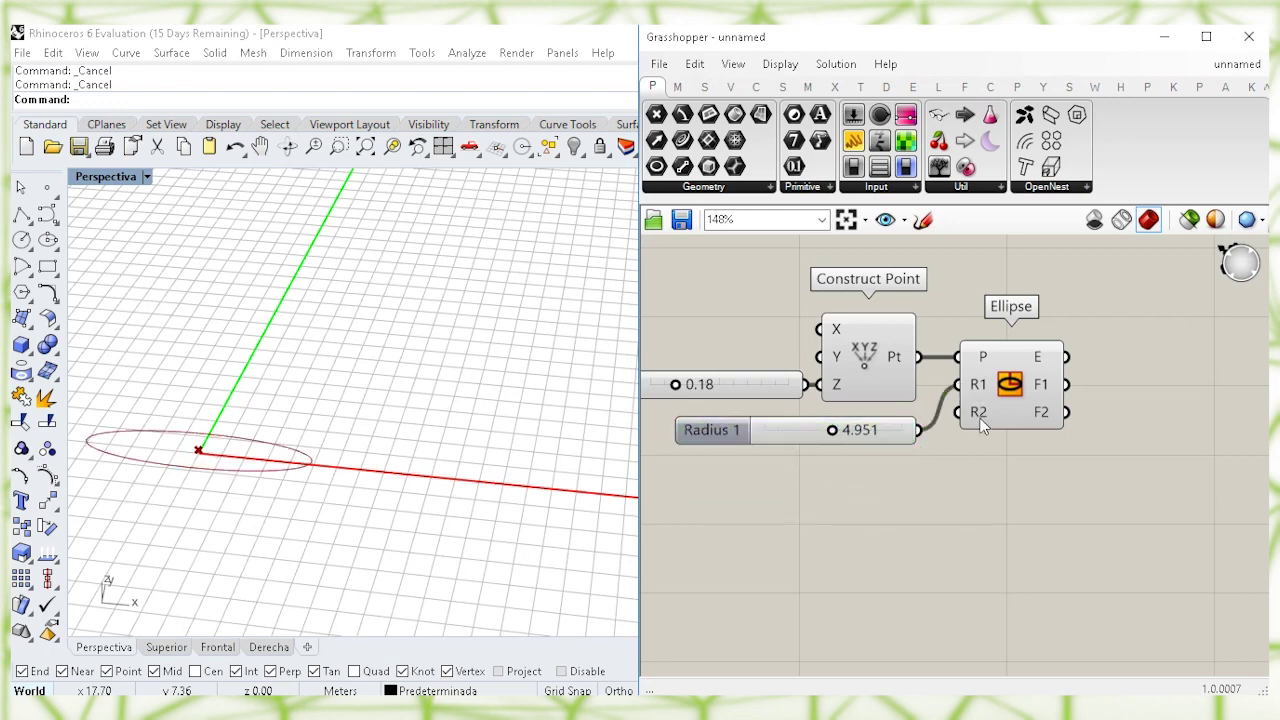
Step: Create a number slider with value 2.900, connect it to the Ellipse's R2 input and align it under the Radius 1 slider
double_click(839, 512)
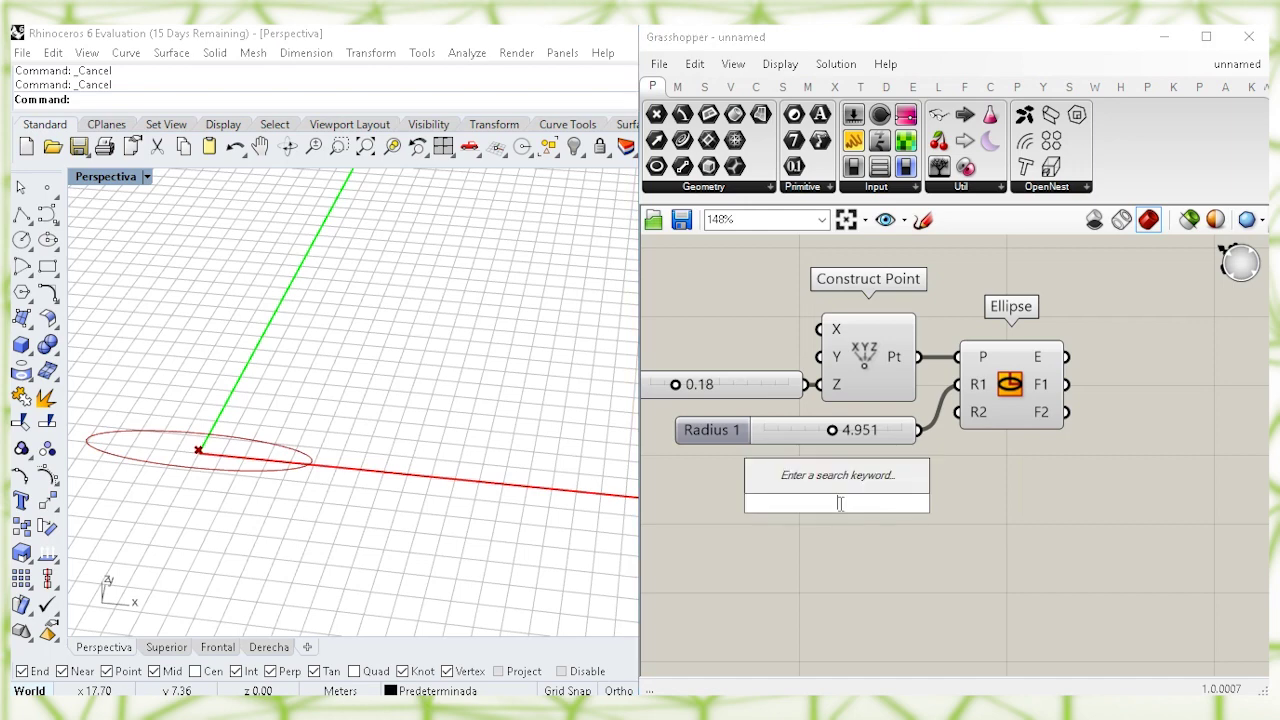
text(2.900)
key(Return)
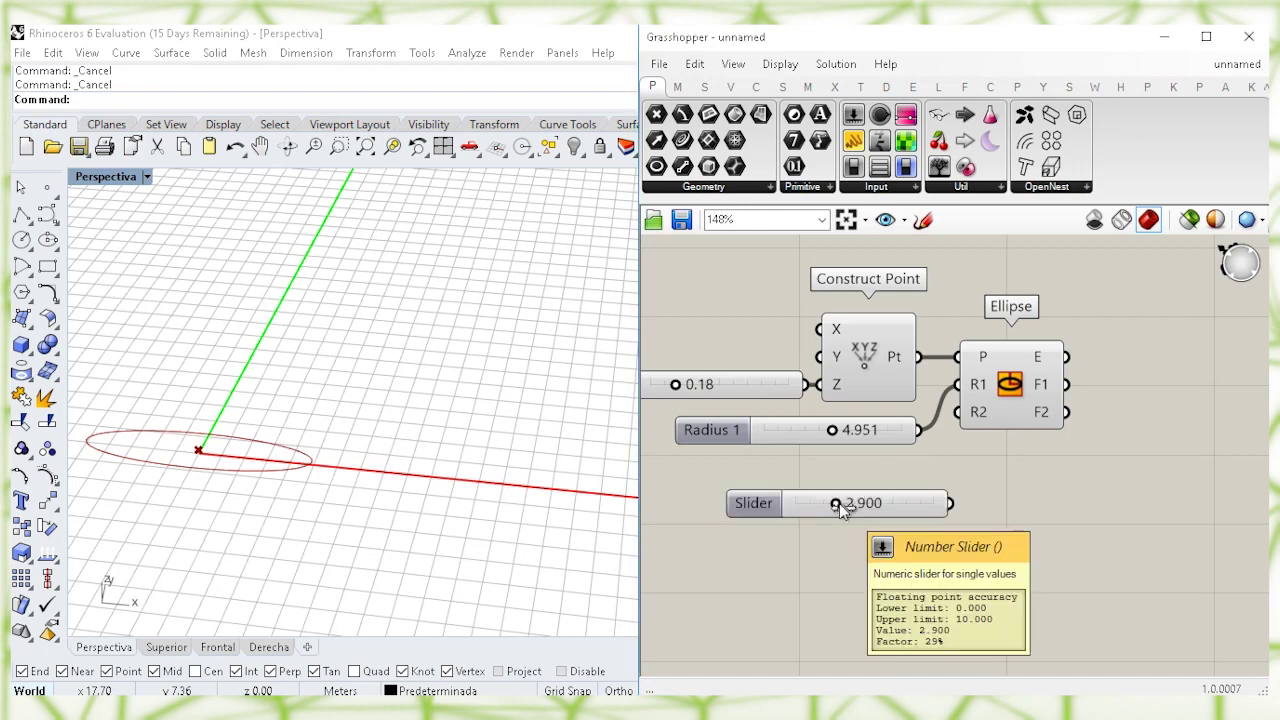
drag(908, 506, 885, 480)
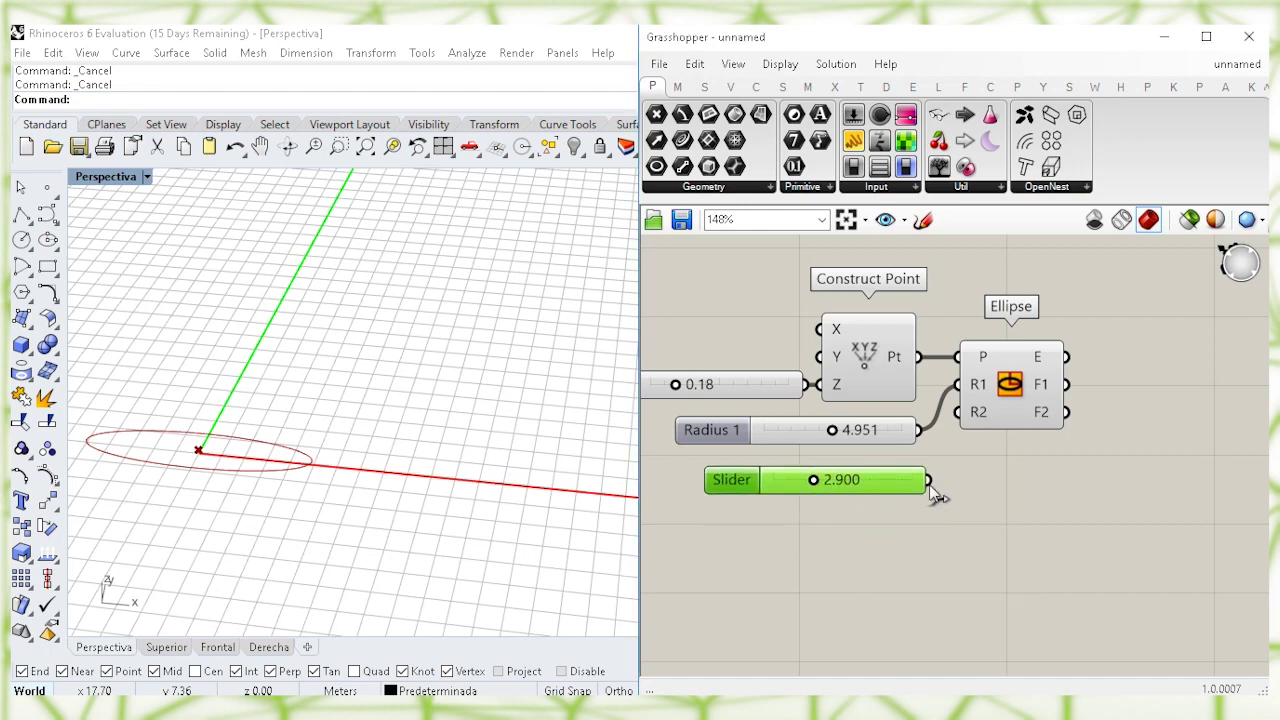
drag(987, 420, 1016, 395)
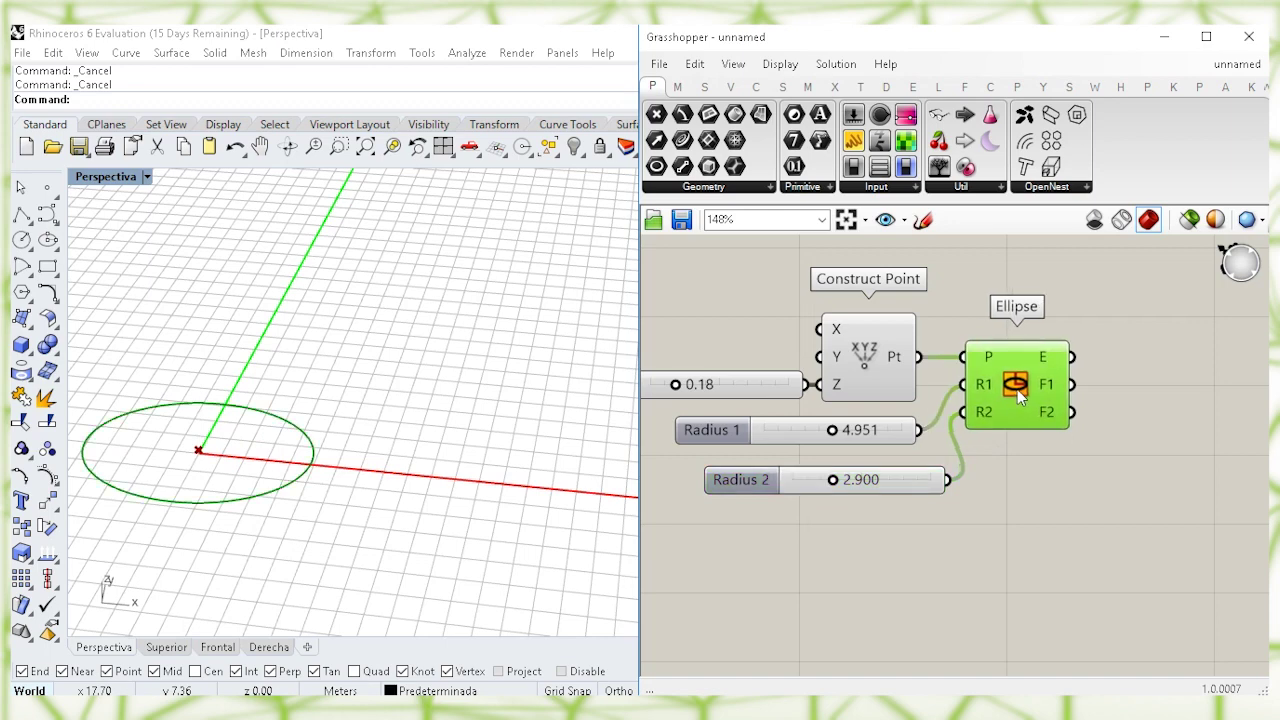
click(895, 484)
drag(895, 484, 891, 475)
click(1006, 491)
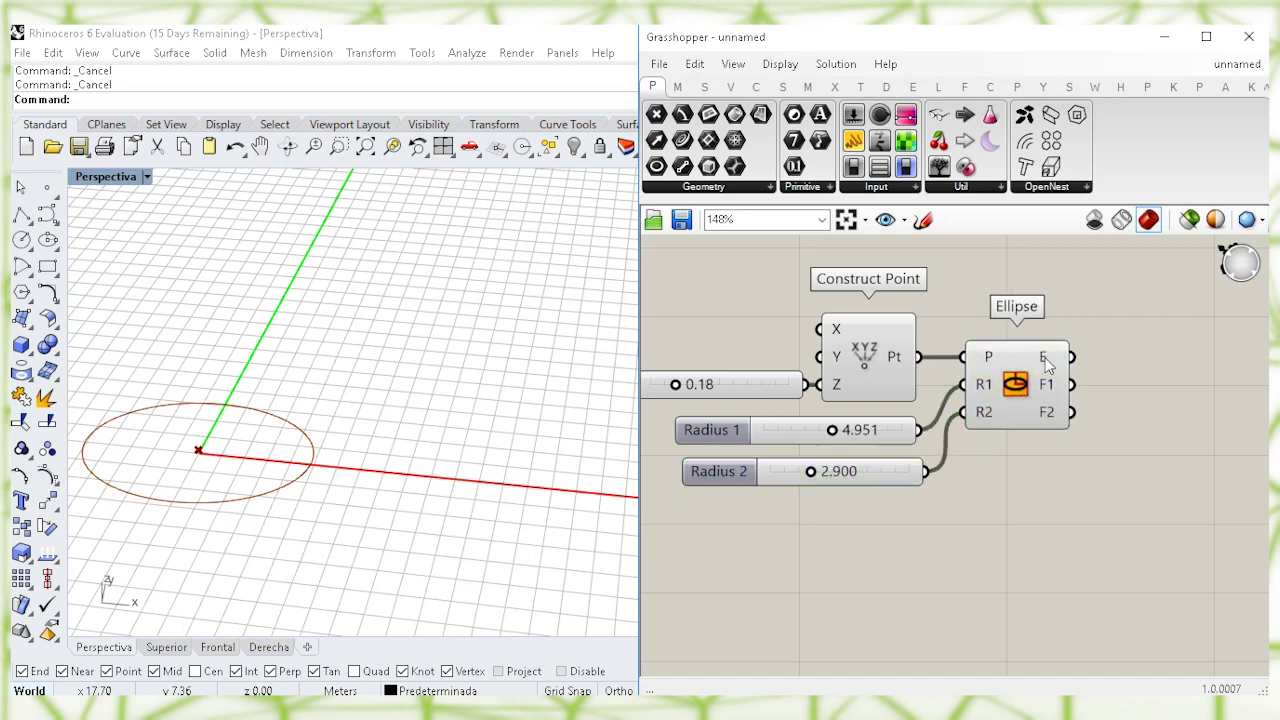
Step: Add a curve Length component beside the Ellipse and connect the Ellipse's E output to its C input
right_drag(1187, 402, 1070, 409)
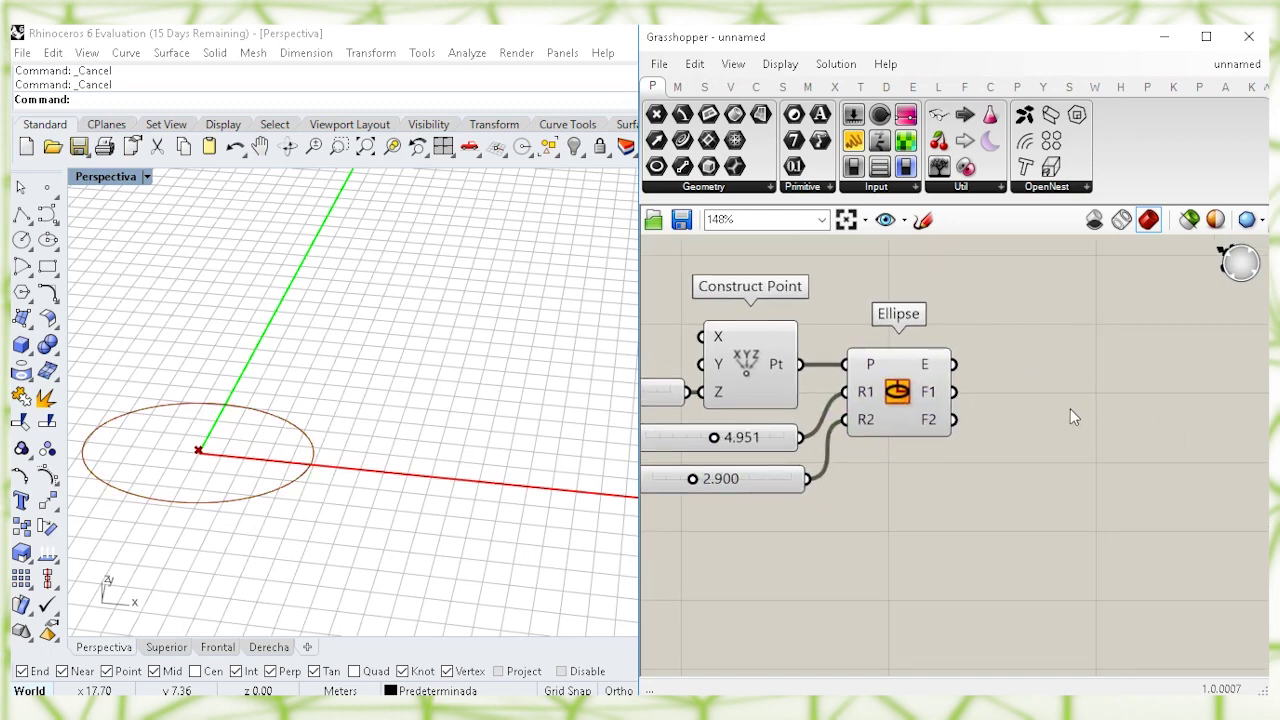
double_click(1070, 409)
text(le)
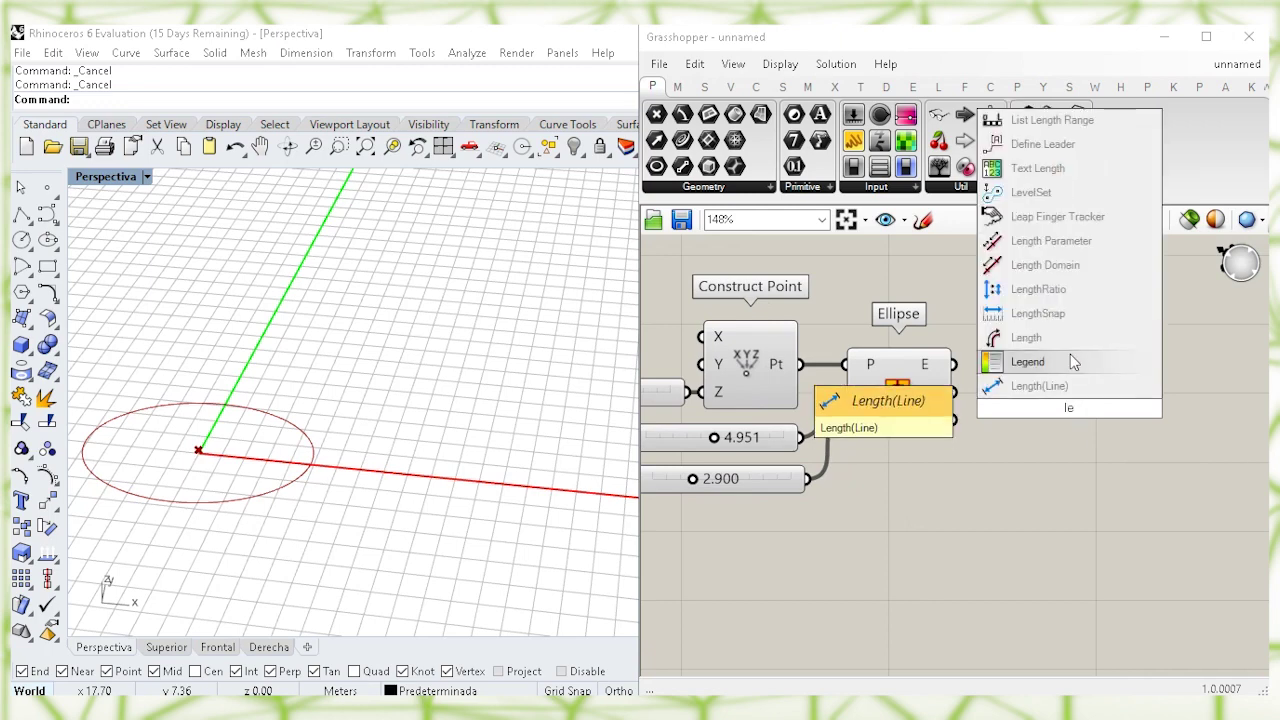
click(1060, 337)
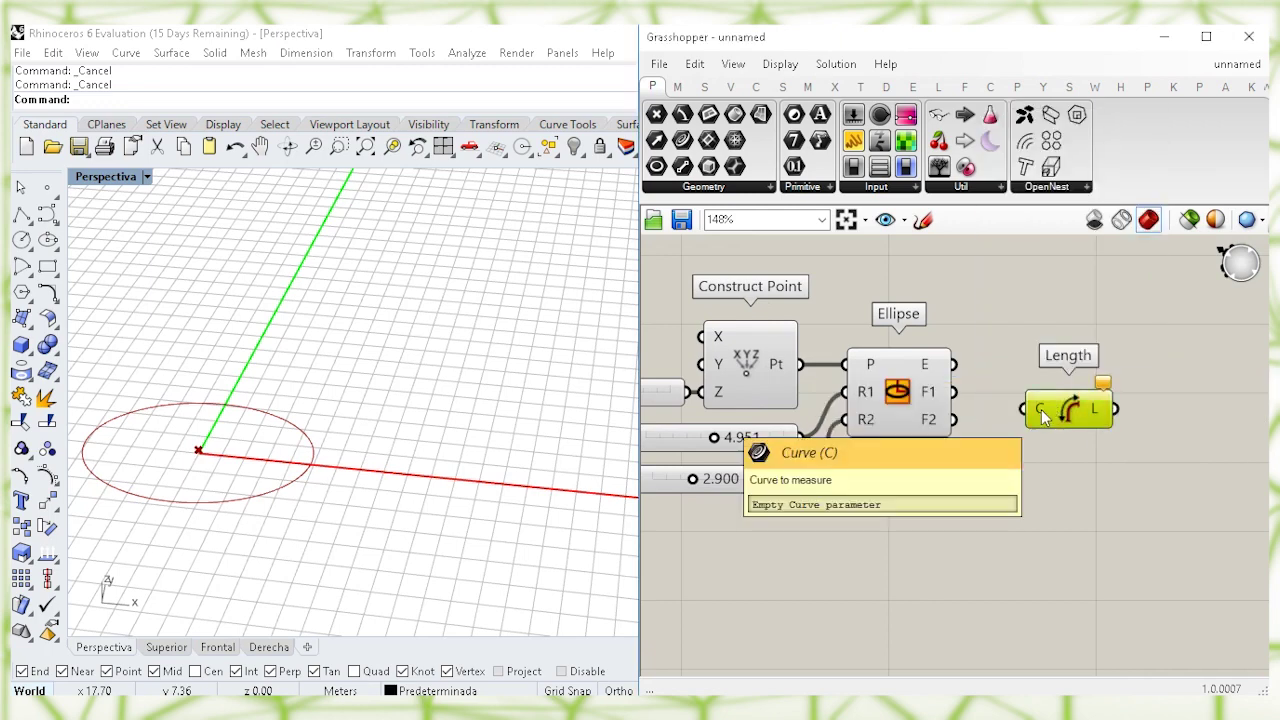
click(970, 351)
drag(1051, 409, 1023, 365)
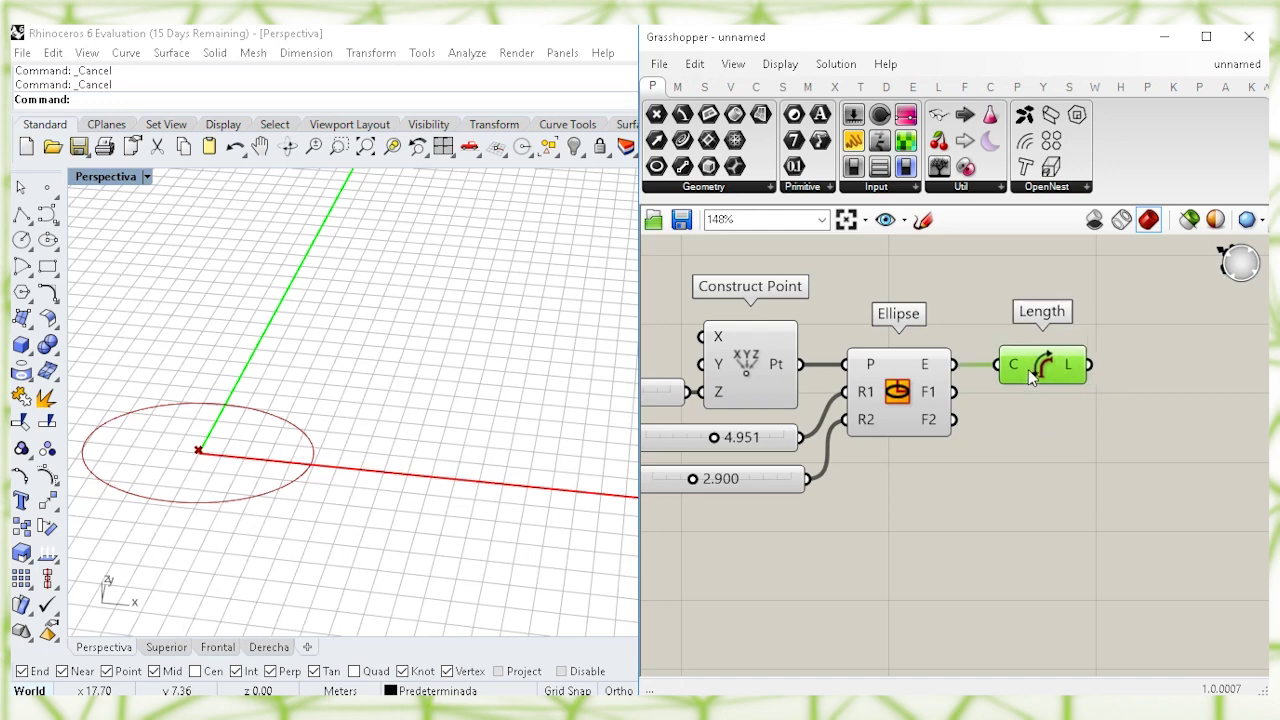
click(1134, 404)
Step: Add a Division component after Length and connect the L output to its A input
right_drag(1181, 386, 1091, 385)
double_click(1090, 385)
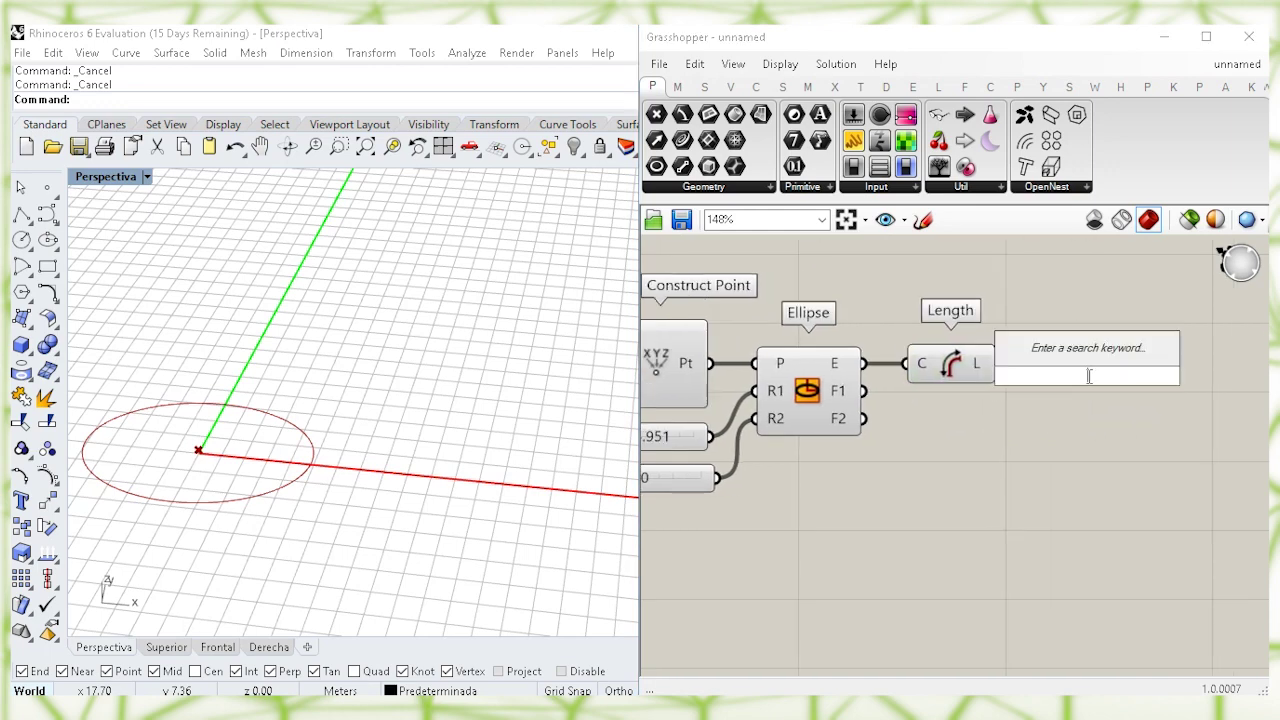
text(div)
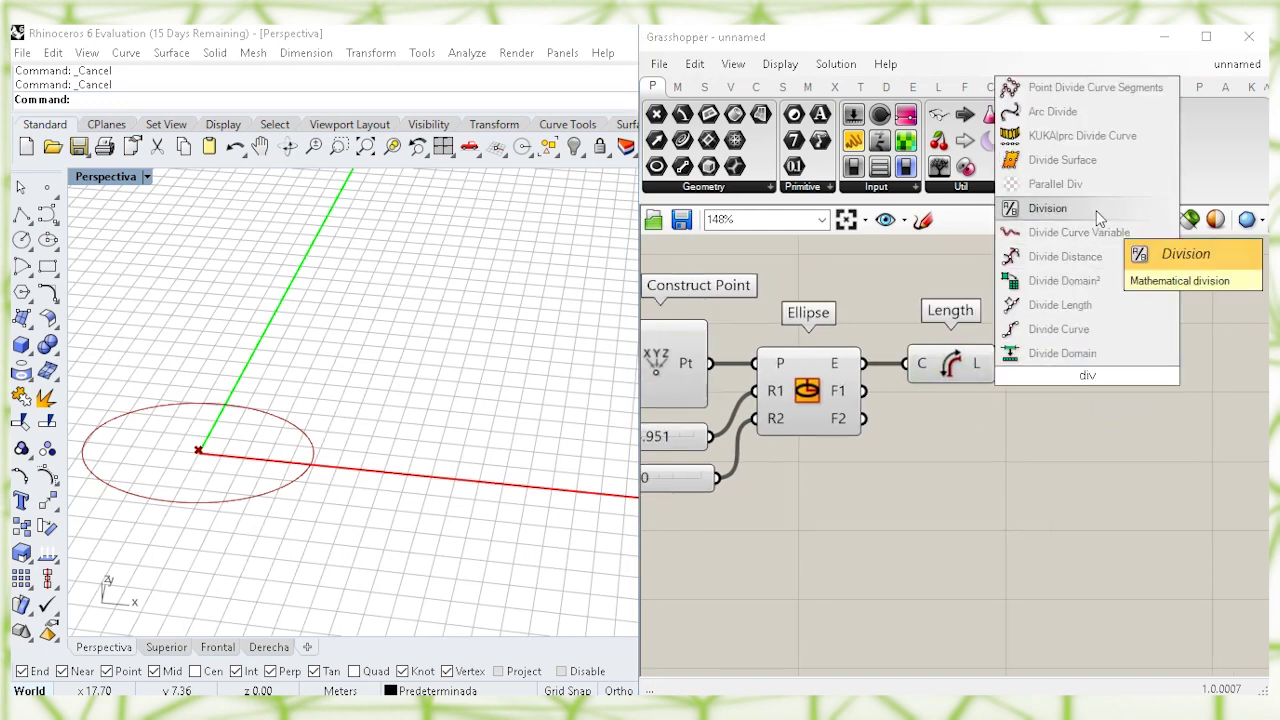
click(1048, 208)
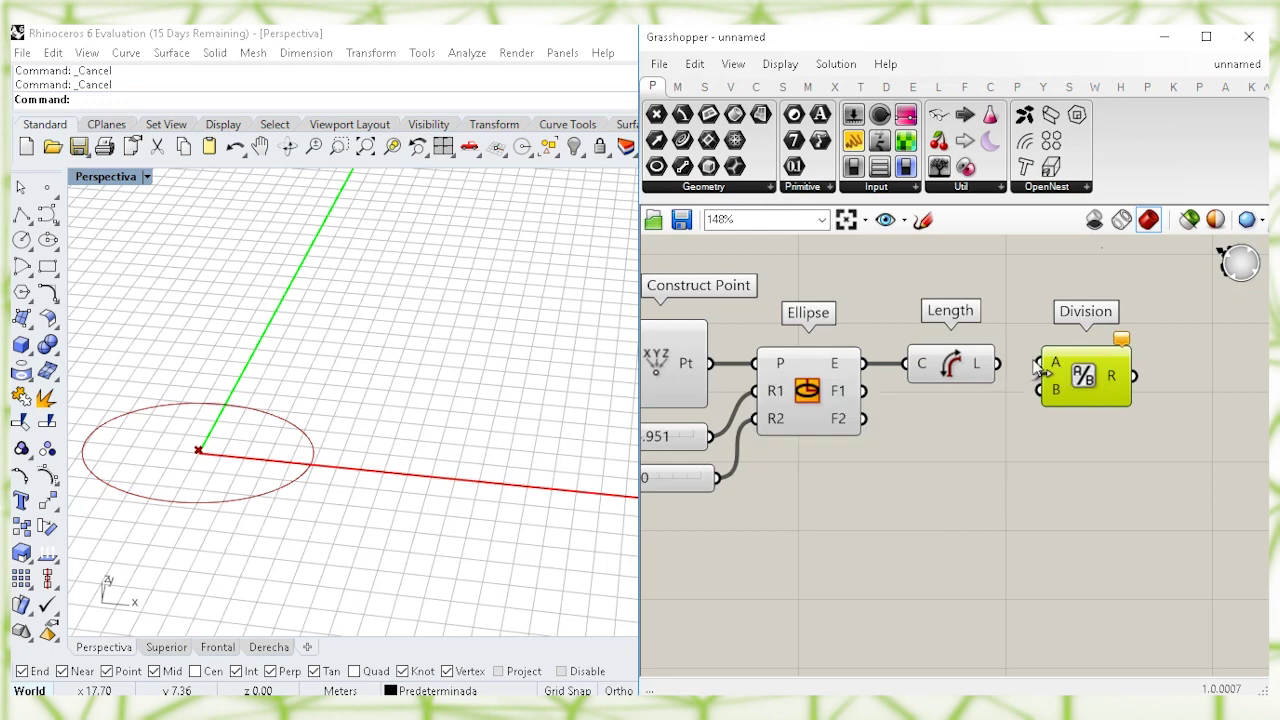
drag(1090, 376, 1083, 378)
Step: Create a panel containing 3, connect it to the Division's B input and place it beneath the Length component
scroll(984, 446, up, 2)
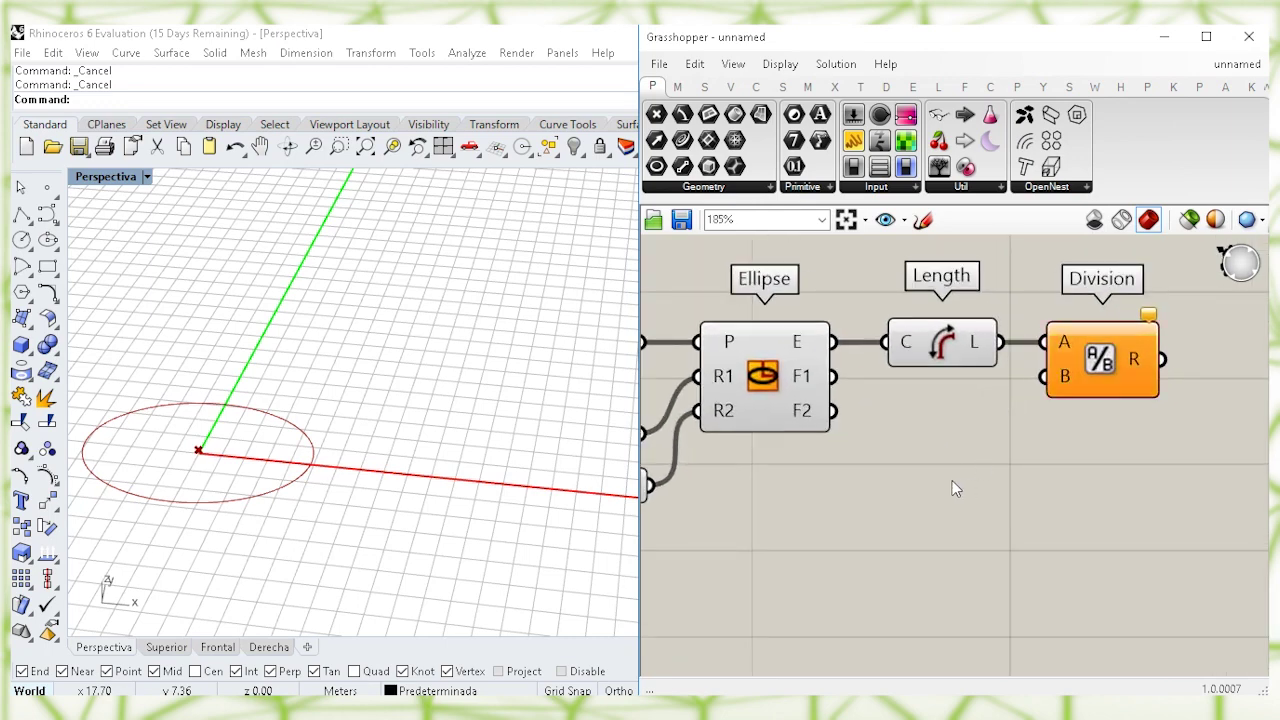
double_click(933, 470)
text(")
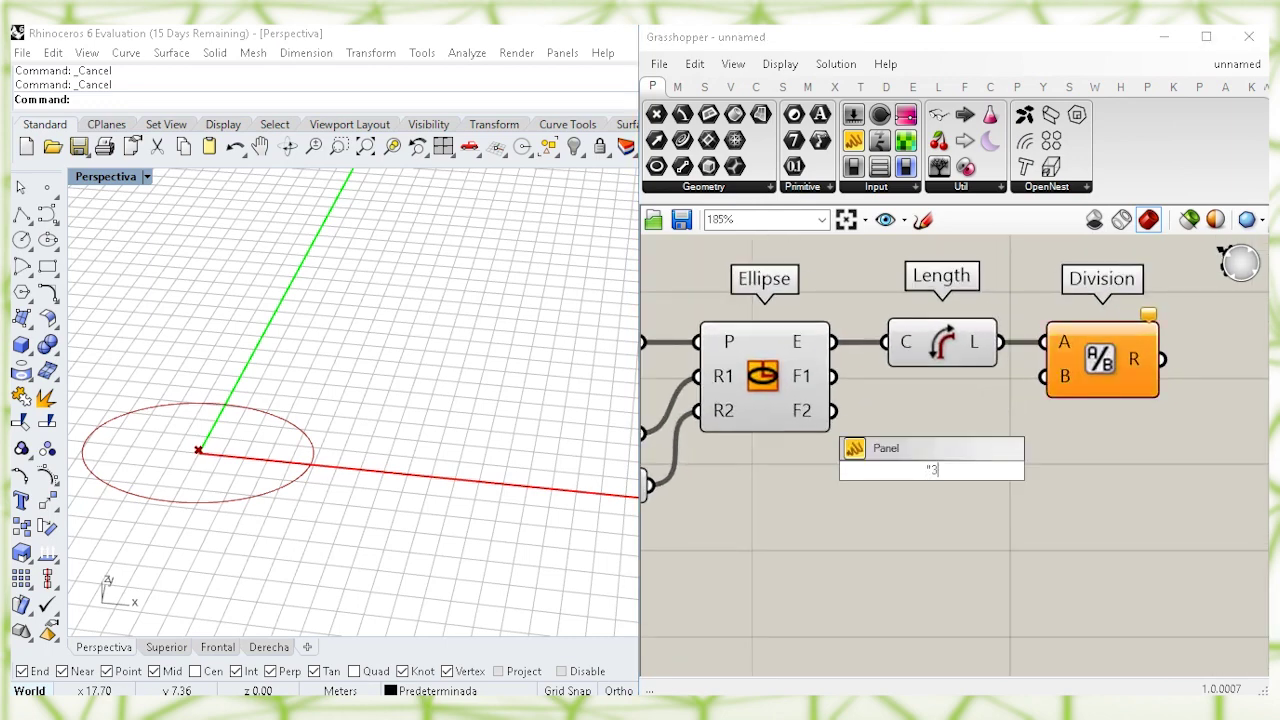
text(3)
key(Return)
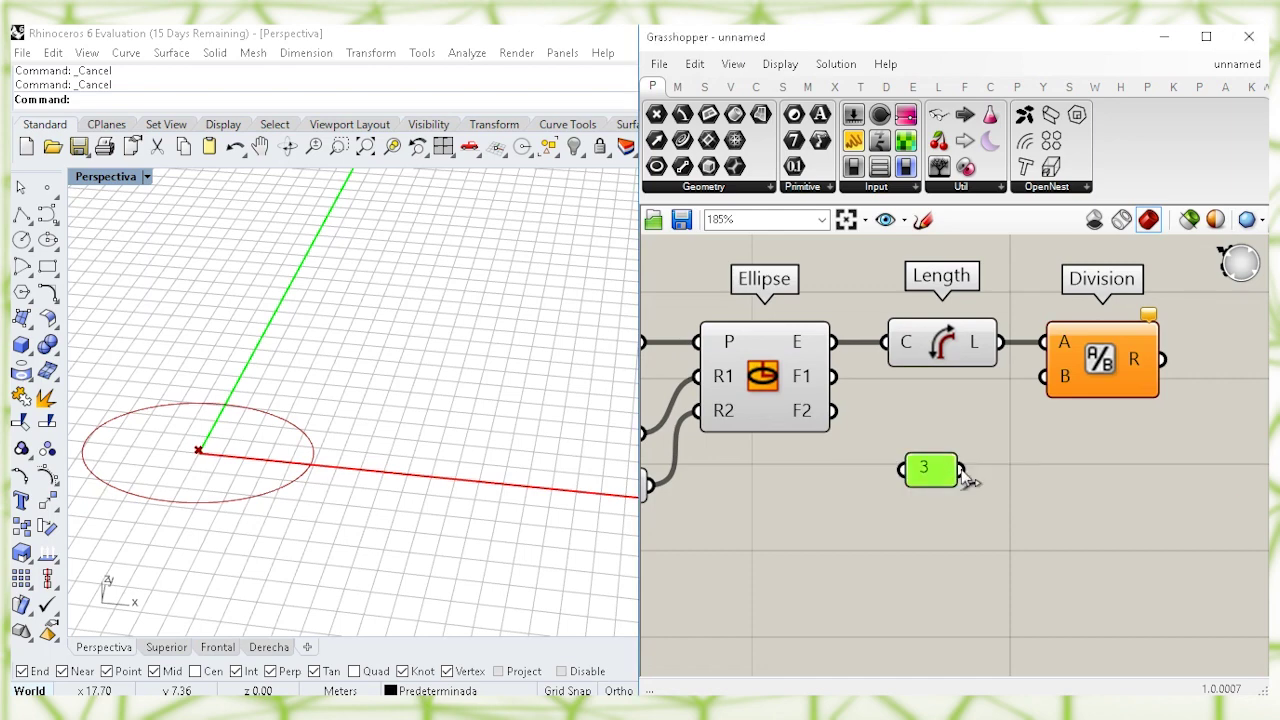
drag(960, 470, 1045, 377)
drag(933, 471, 945, 406)
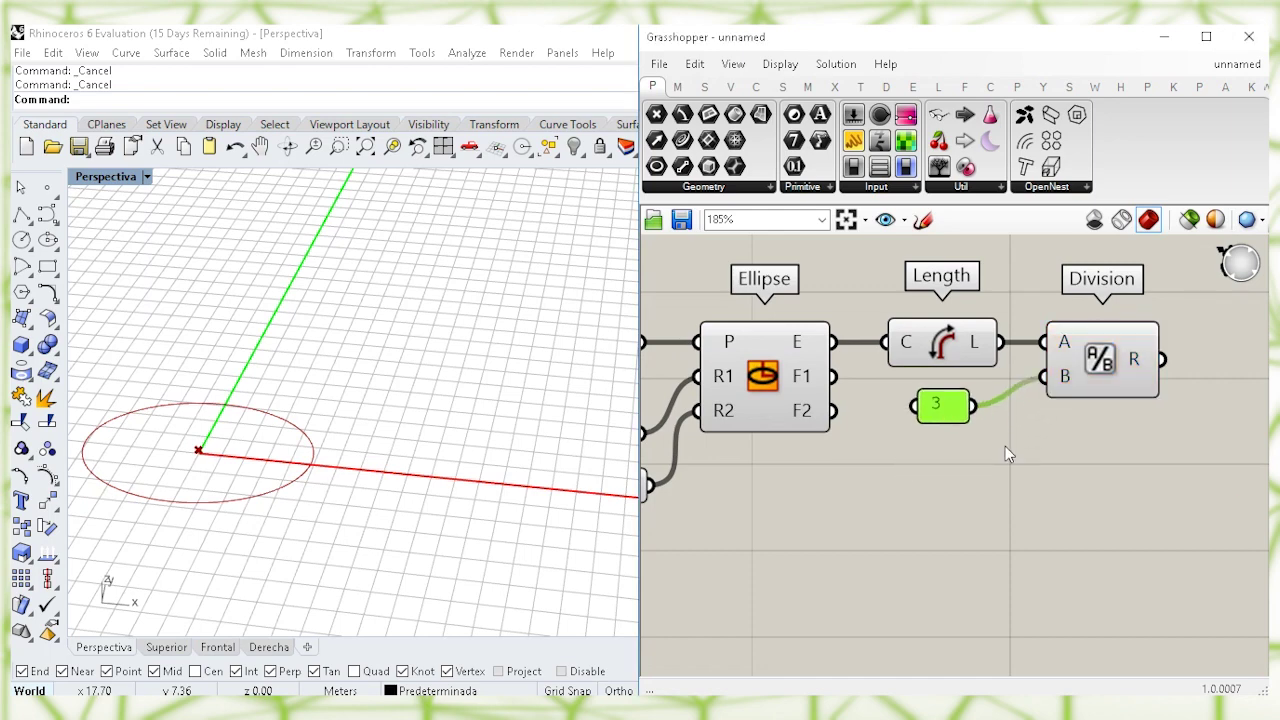
click(1005, 446)
Step: Add a Negative component after Division and connect the Division's R output to its x input
scroll(1032, 448, down, 2)
right_drag(1105, 398, 1016, 404)
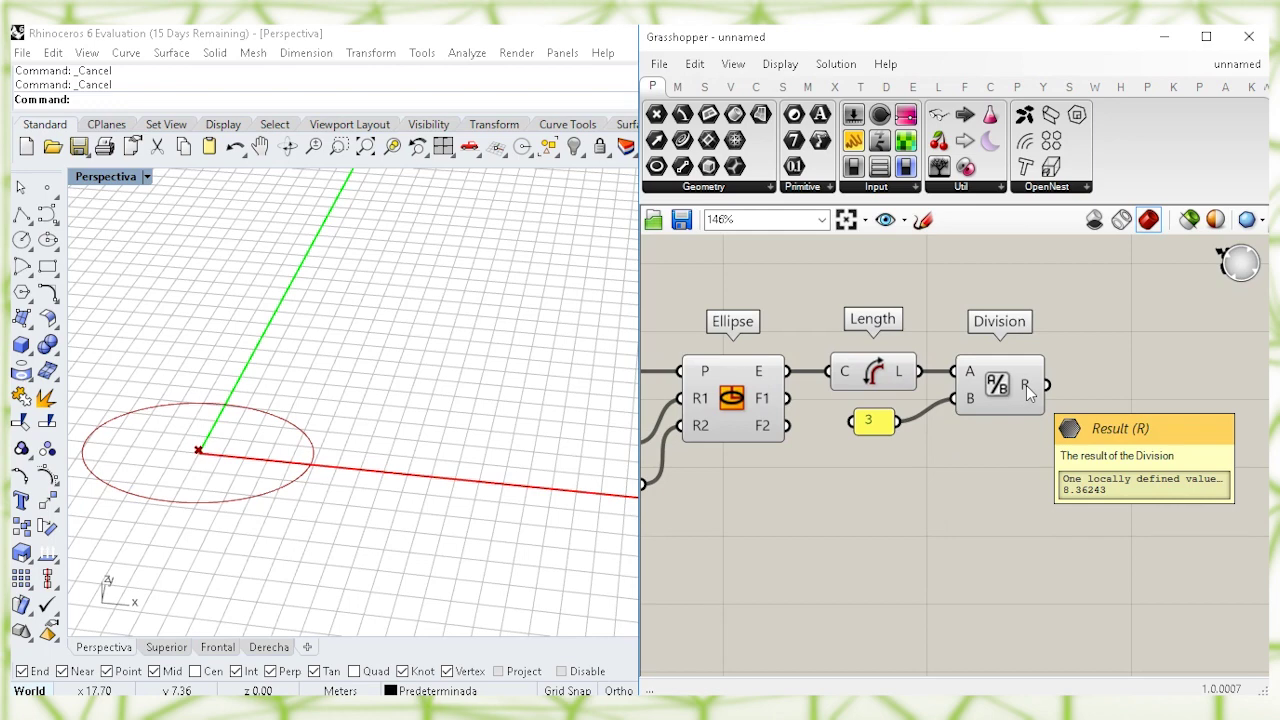
double_click(1097, 390)
text(neg)
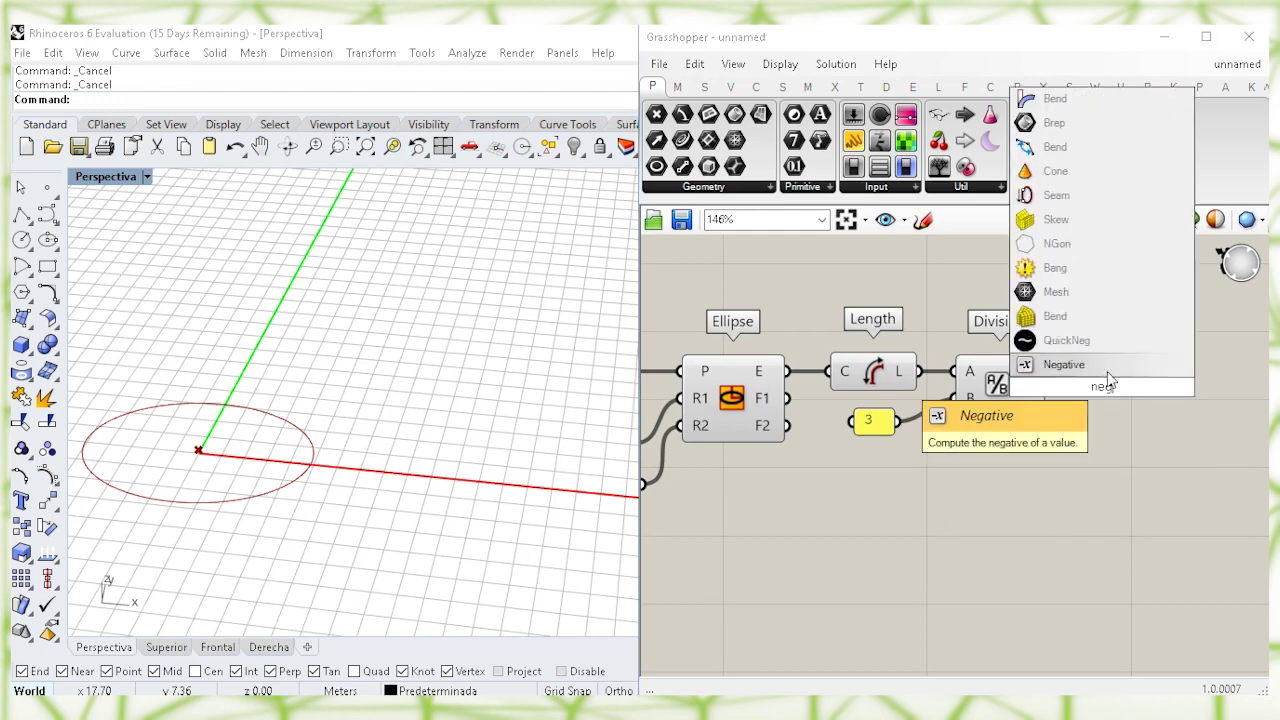
key(Return)
drag(1094, 387, 1092, 382)
Step: Add an Extend Curve component and place it beside the Negative component
right_drag(1172, 344, 1069, 372)
double_click(1103, 318)
text(ext)
key(Return)
drag(1106, 318, 1093, 391)
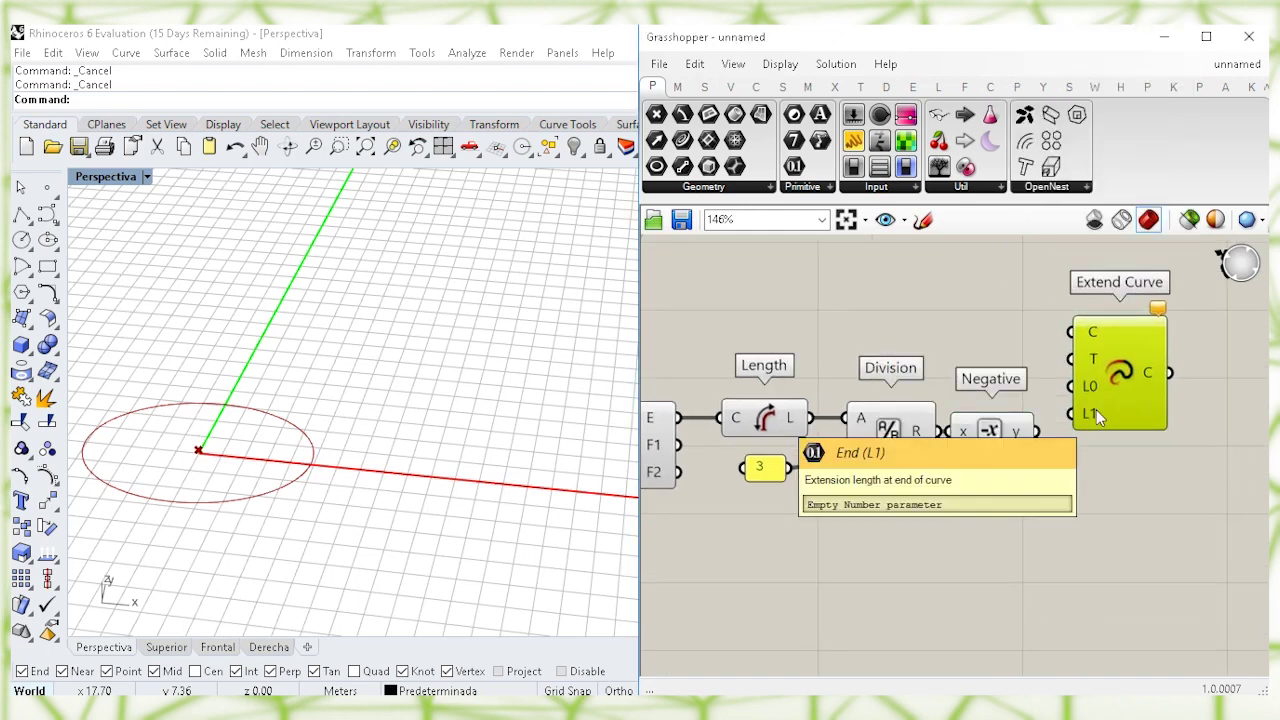
Step: Connect the Ellipse's E output to Extend Curve's C input and the Negative's y output to L0 and L1, then tidy the layout
scroll(1039, 353, down, 1)
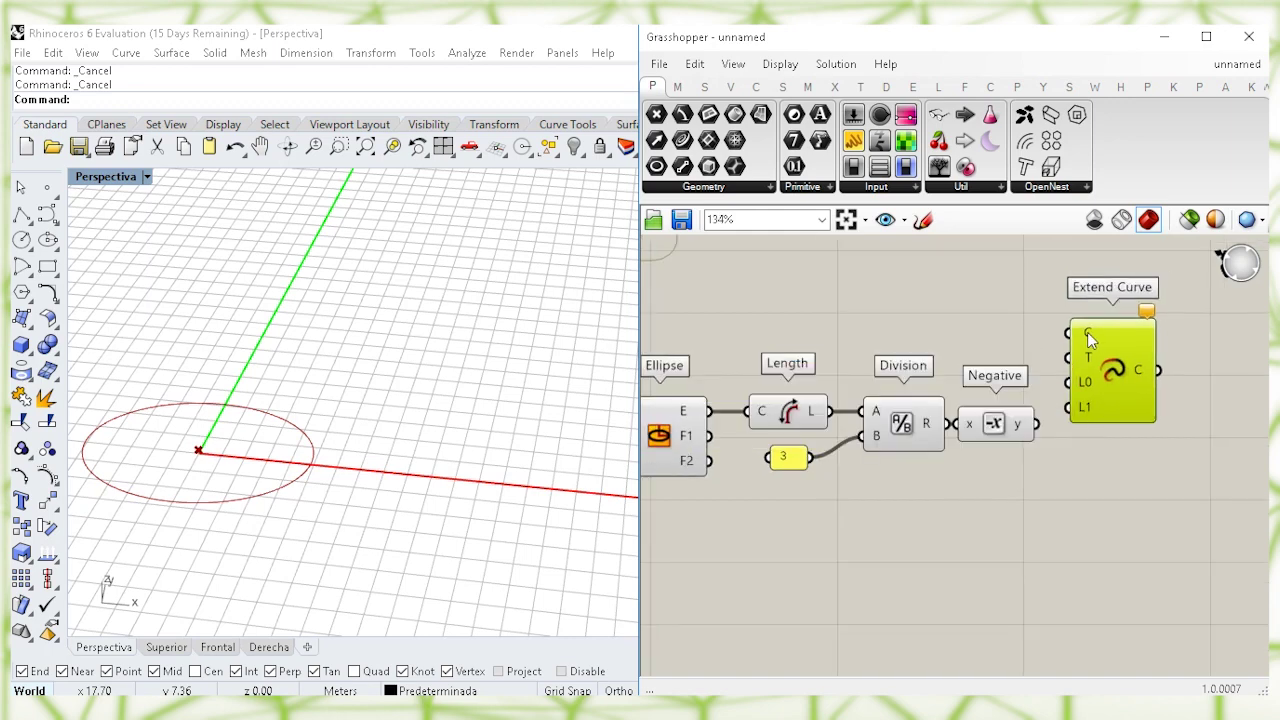
scroll(945, 307, down, 1)
drag(720, 405, 1062, 331)
drag(1030, 486, 796, 404)
drag(805, 402, 801, 454)
click(1023, 400)
drag(1095, 367, 1030, 470)
click(1054, 512)
click(1114, 430)
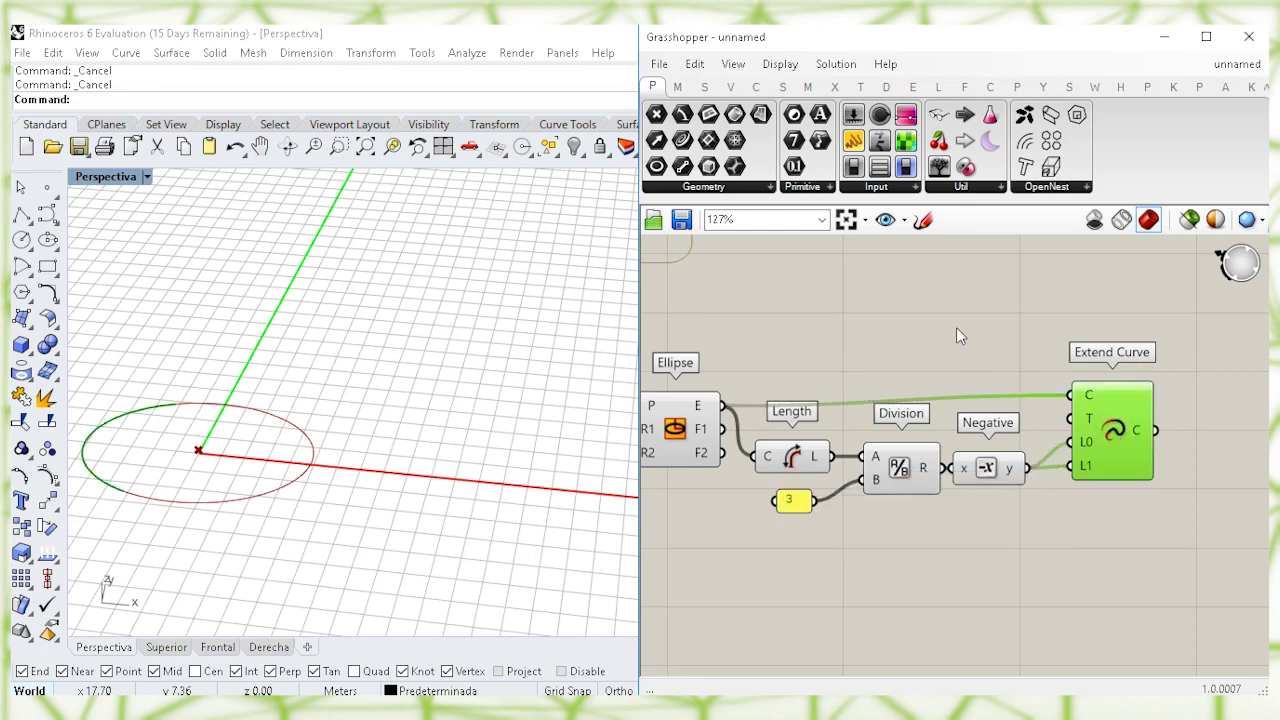
Step: Turn off the preview of every component before Extend Curve so only the shortened curve is displayed
right_drag(956, 327, 1046, 318)
scroll(1046, 318, down, 1)
drag(1067, 542, 686, 329)
middle_click(826, 289)
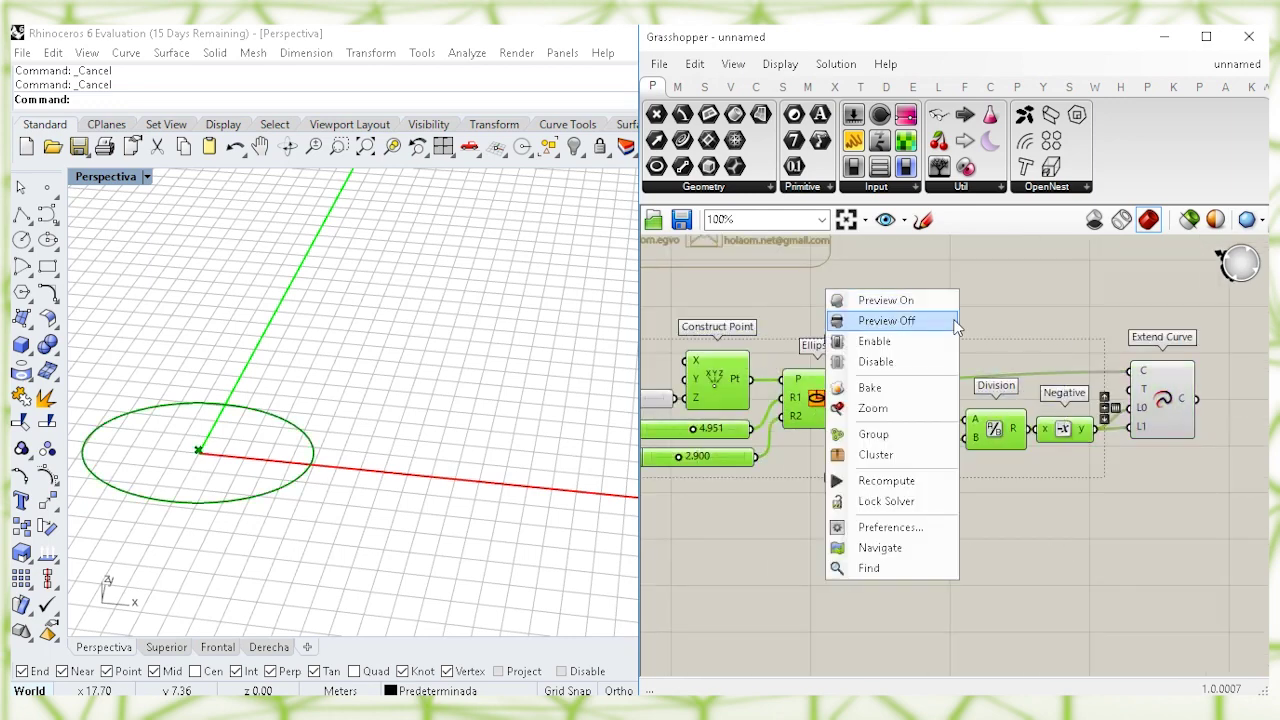
click(951, 323)
click(1032, 338)
right_drag(1077, 365, 1020, 360)
click(1098, 396)
drag(1112, 398, 1114, 406)
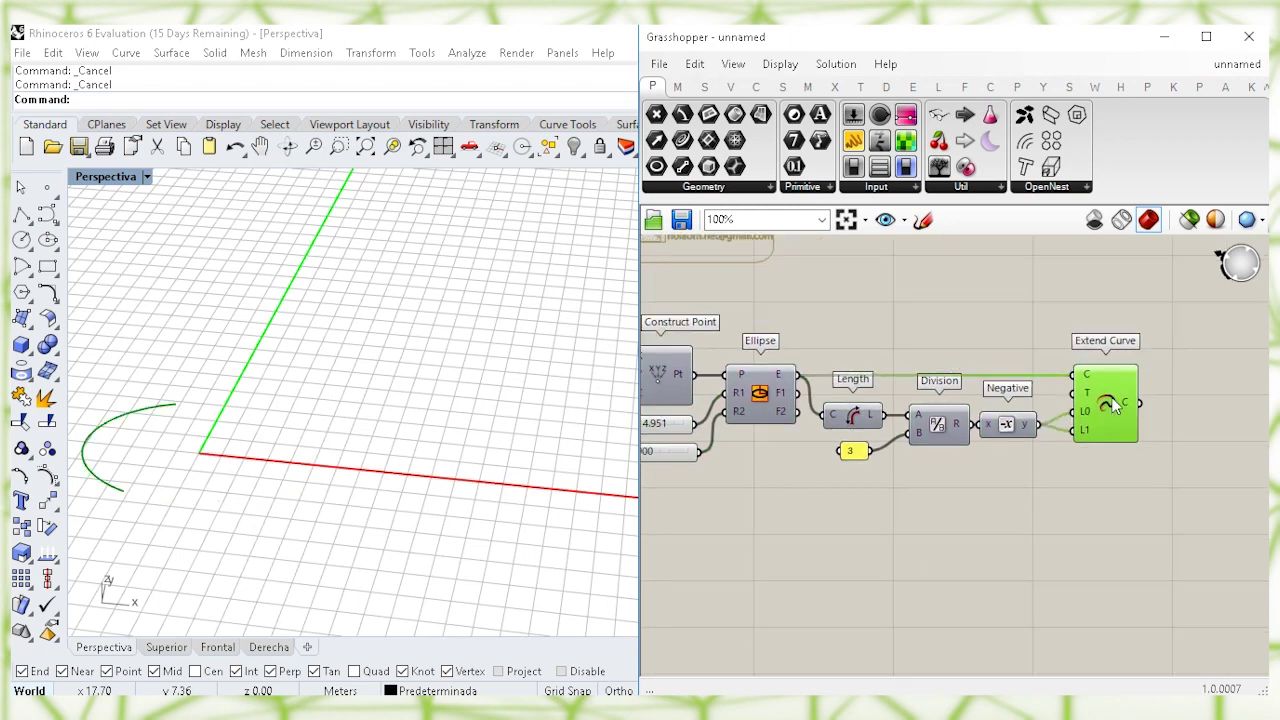
Step: Add a Length component after Extend Curve and connect Extend Curve's C output to its C input
right_drag(1194, 450, 1047, 436)
scroll(1043, 374, up, 1)
click(1009, 367)
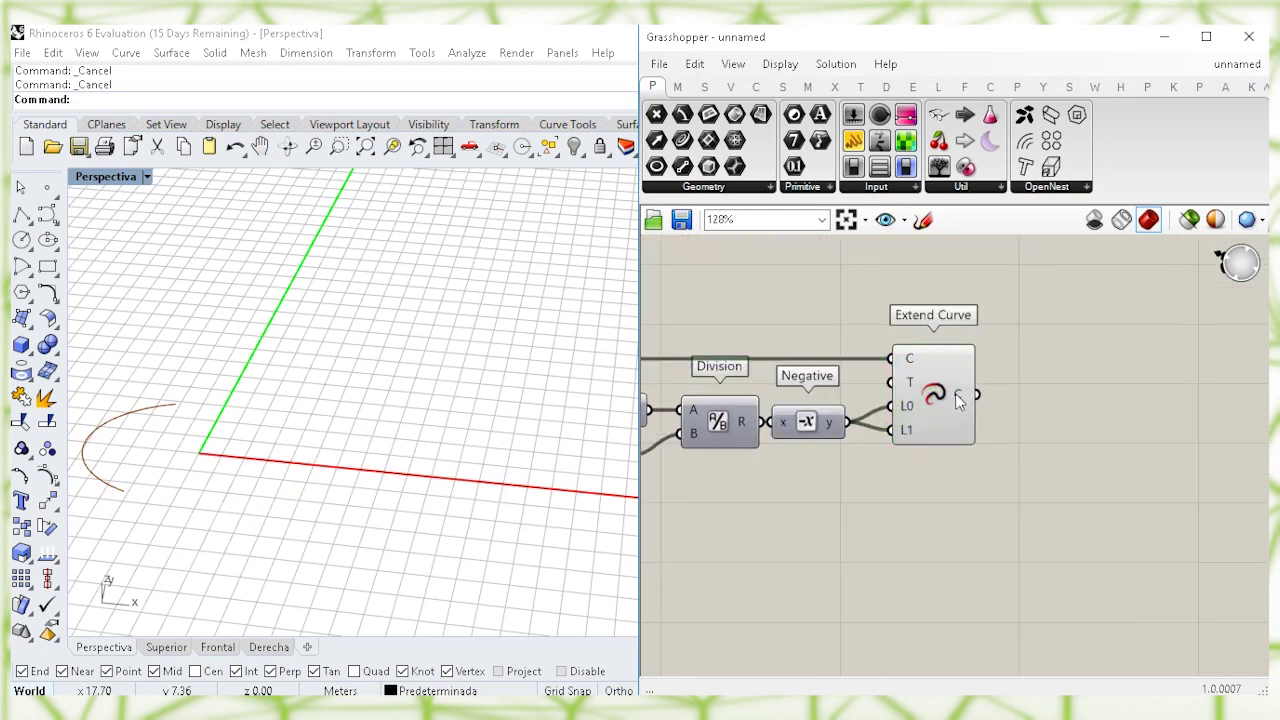
double_click(1062, 410)
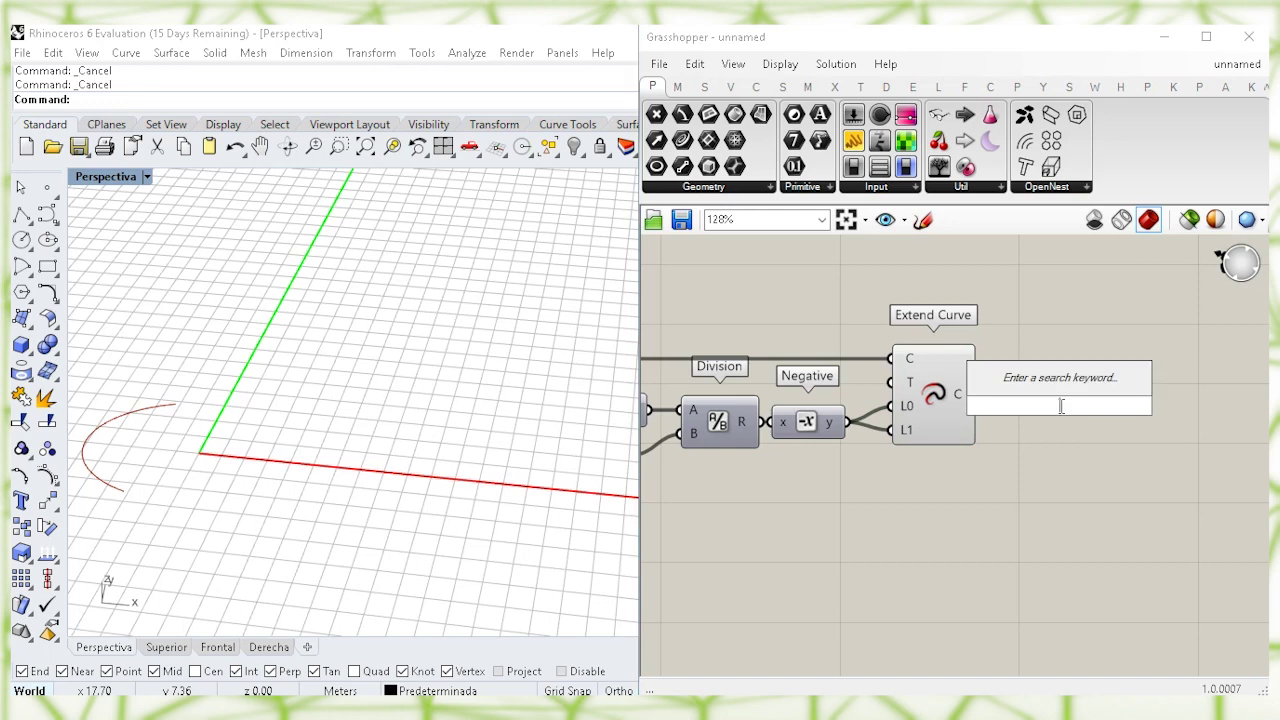
text(len)
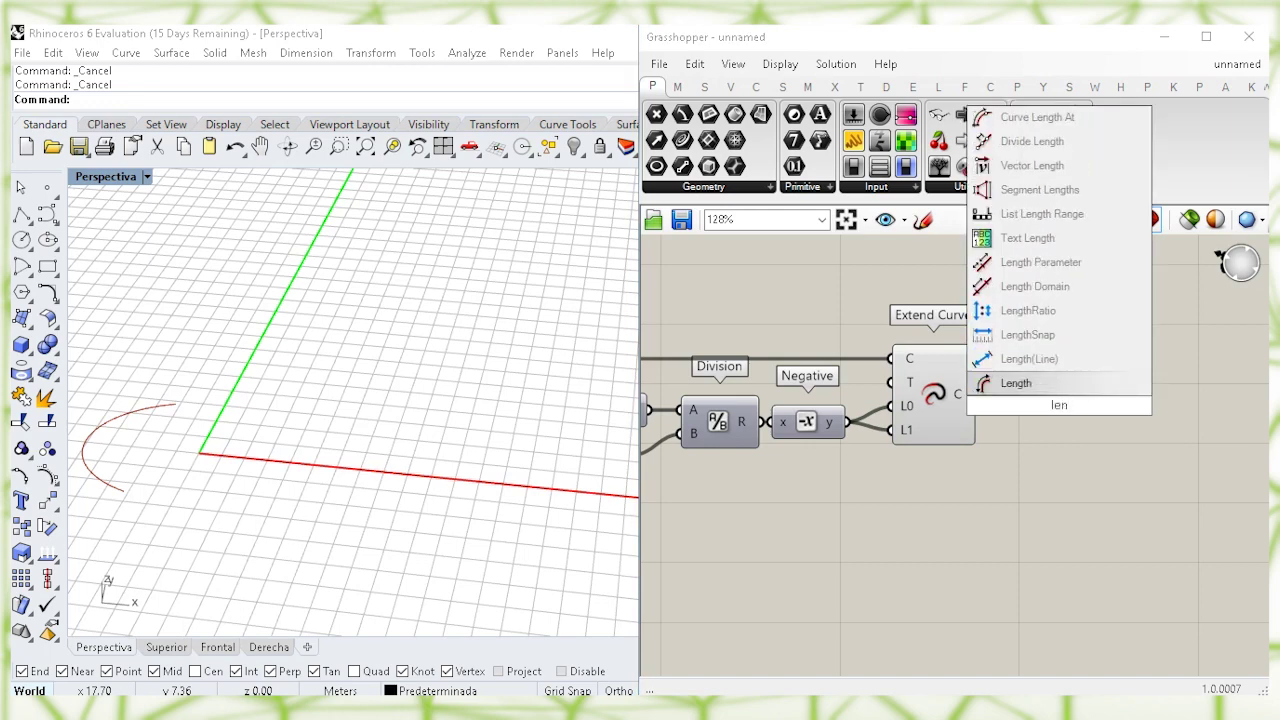
click(1048, 386)
drag(1055, 406, 1027, 395)
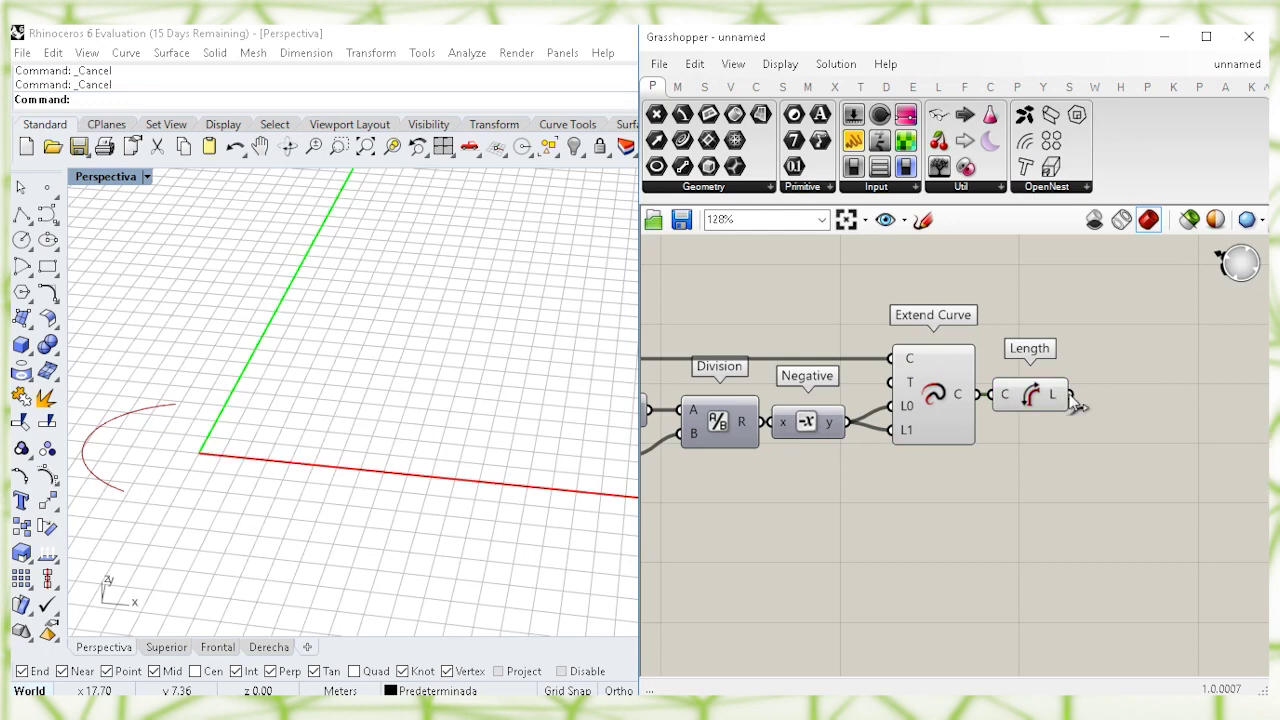
Step: Add a Division component below and after the new Length and connect the Length's L output to its A input
double_click(1117, 399)
text(di)
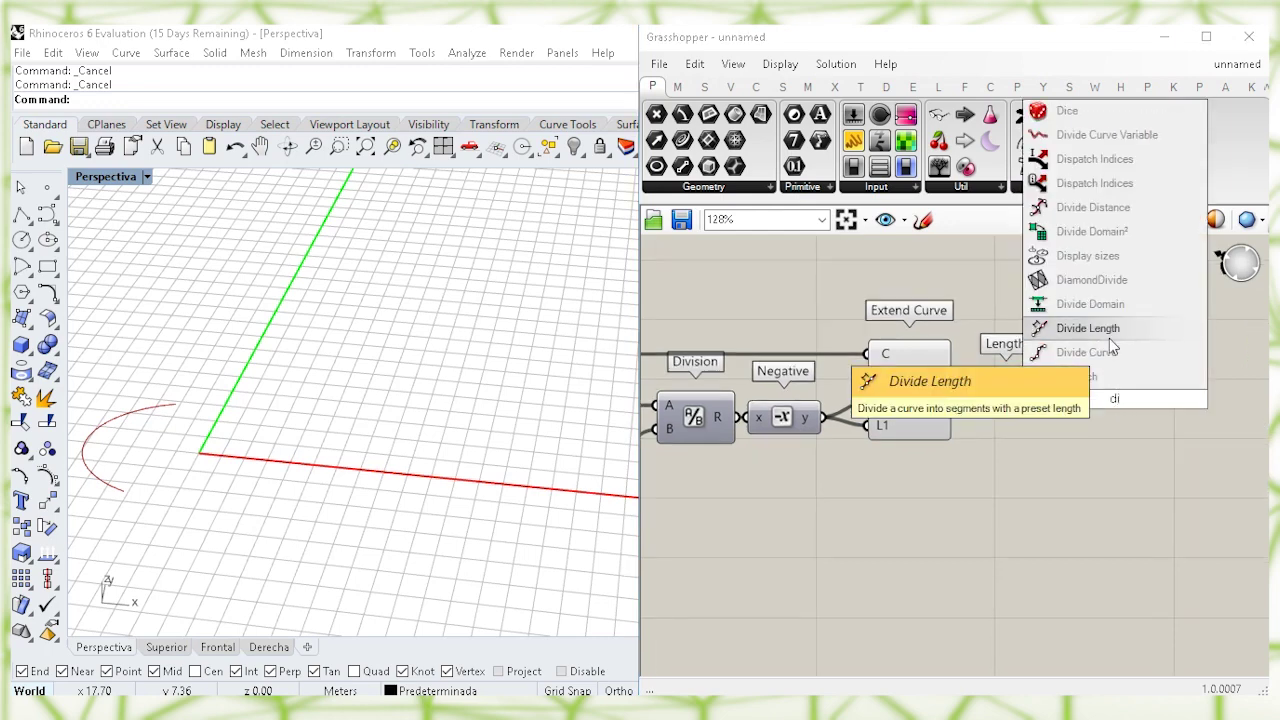
text(v)
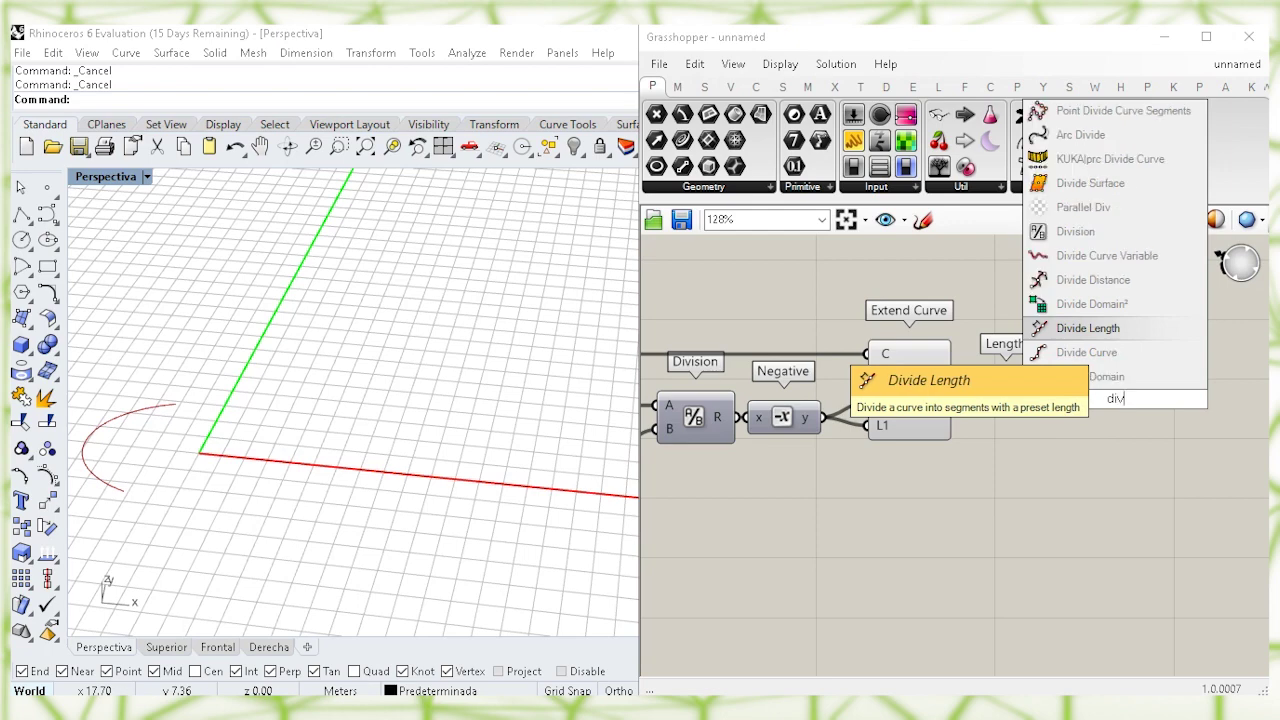
click(1100, 232)
drag(1117, 418, 1115, 476)
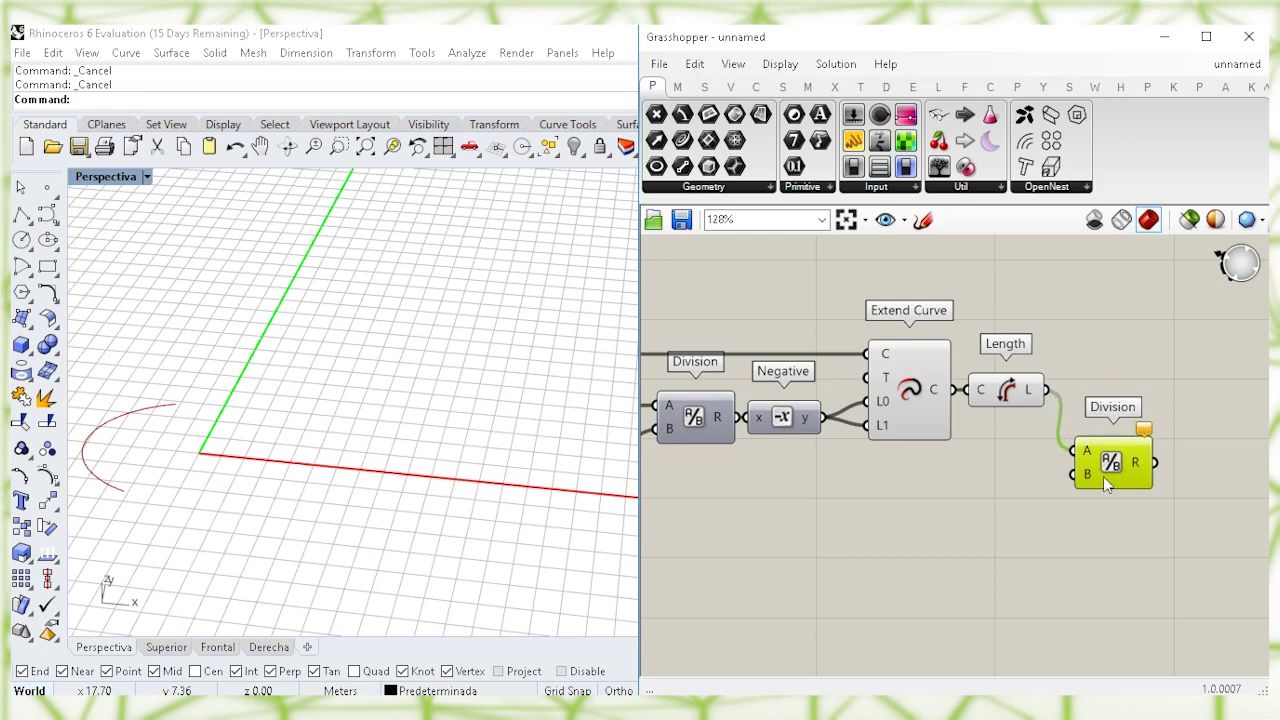
Step: Move the panel containing 3 slightly lower and connect it to the new Division's B input
scroll(1038, 428, down, 1)
right_drag(792, 474, 866, 467)
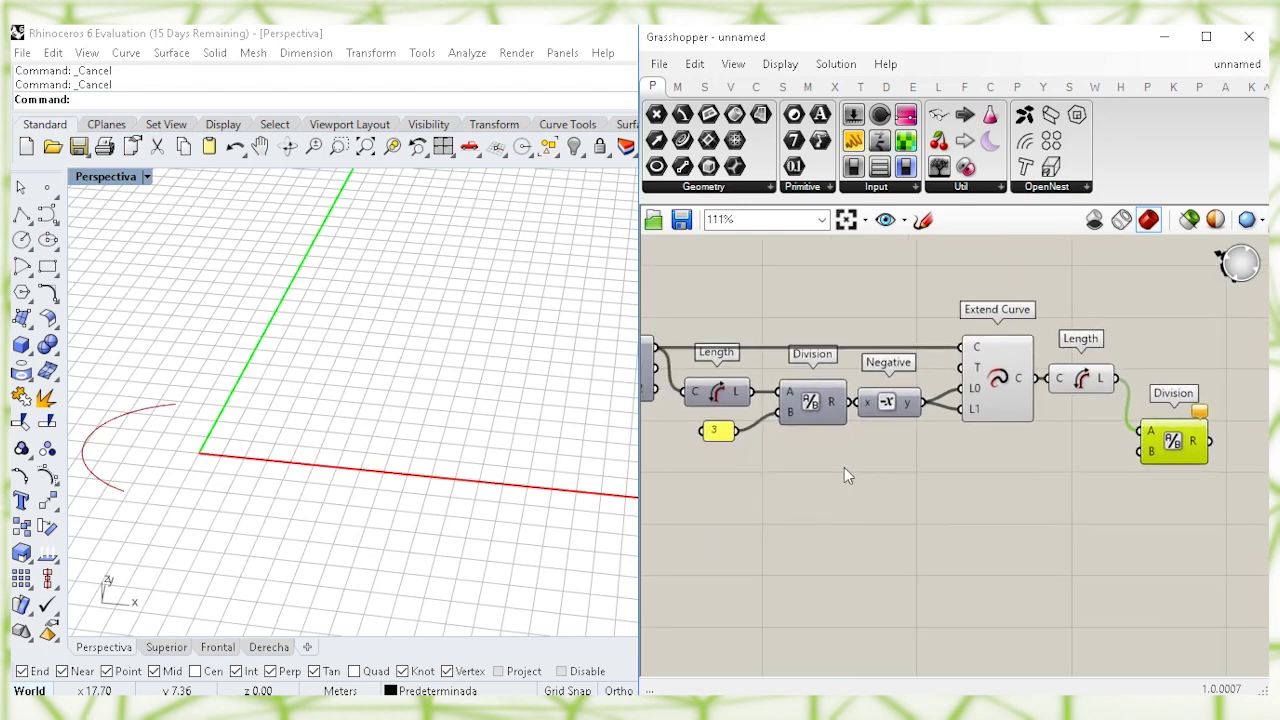
scroll(726, 457, up, 1)
scroll(723, 457, up, 1)
drag(718, 425, 718, 453)
click(876, 477)
right_drag(987, 466, 926, 458)
scroll(929, 458, down, 1)
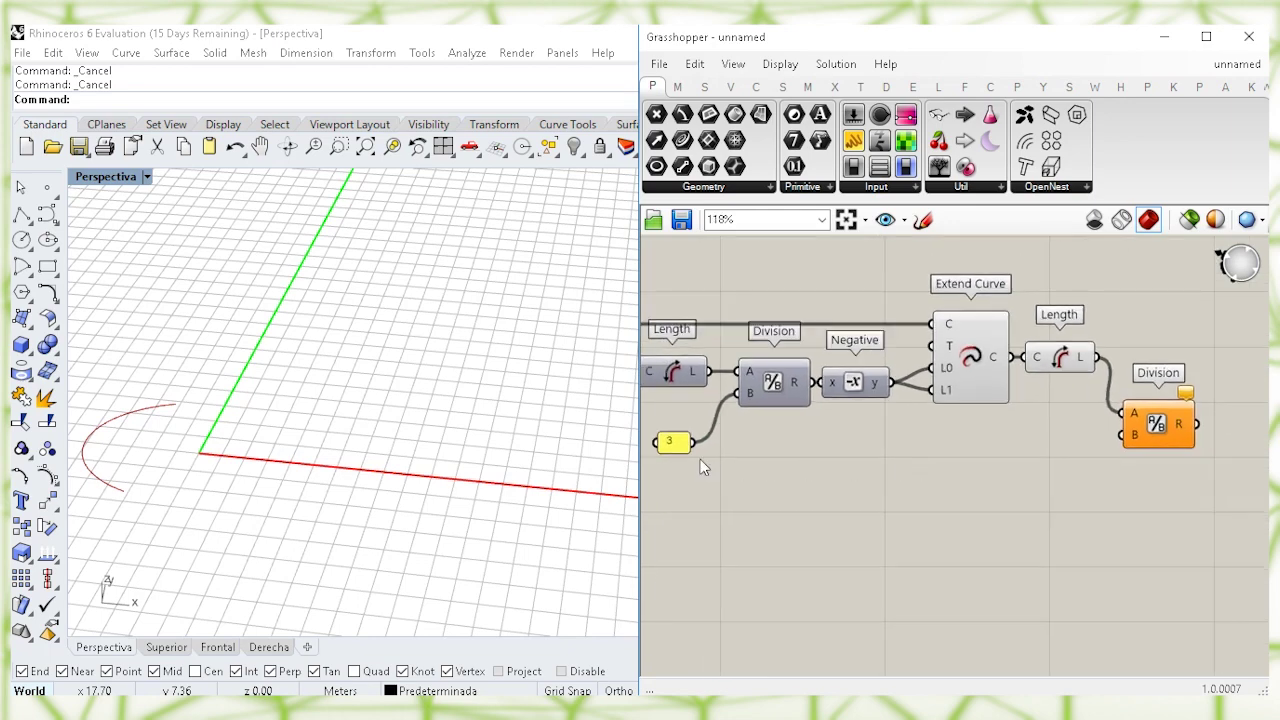
drag(775, 455, 1122, 437)
right_drag(1134, 477, 955, 490)
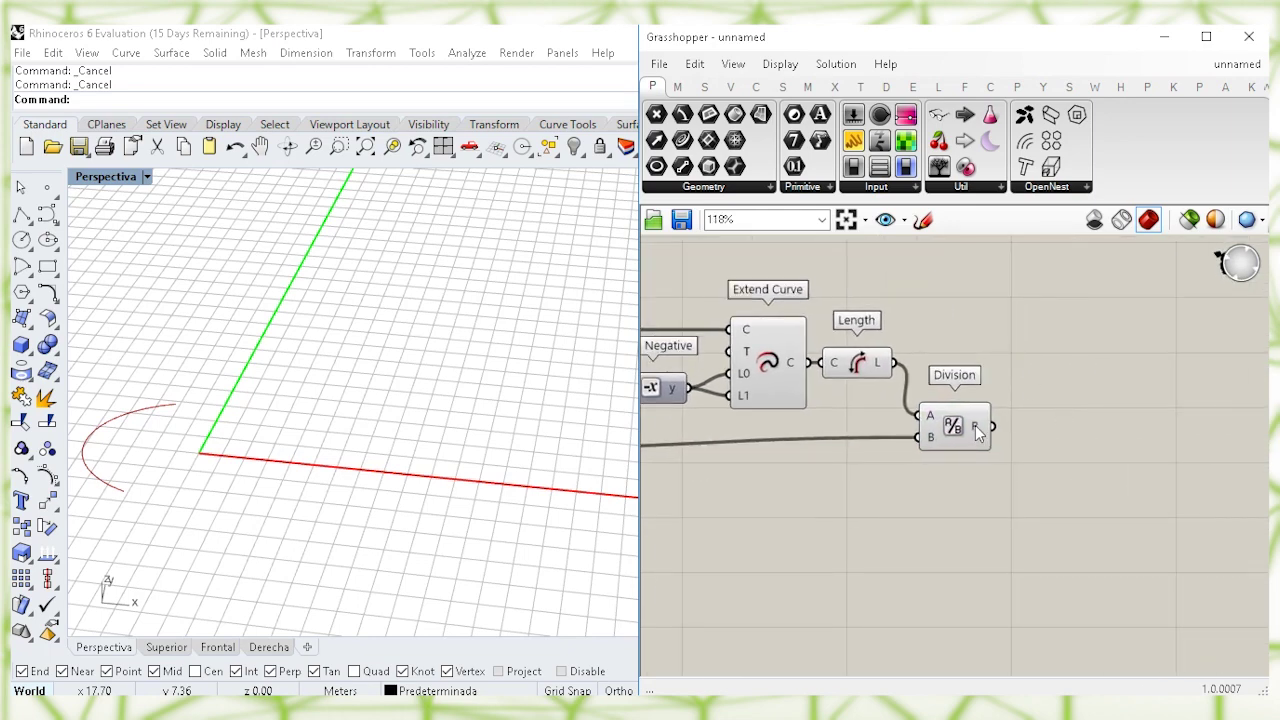
Step: Add a Negative component after the second Division and connect the Division's R output to its x input
double_click(1071, 433)
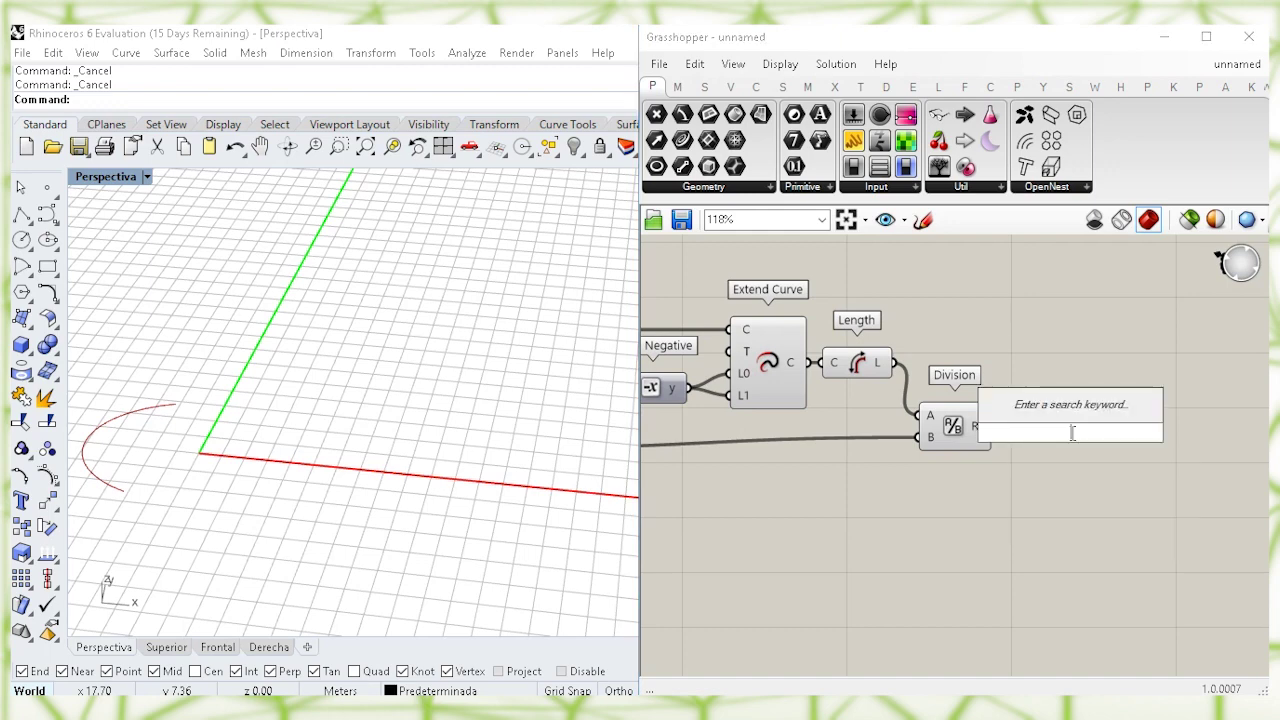
text(neg)
key(Return)
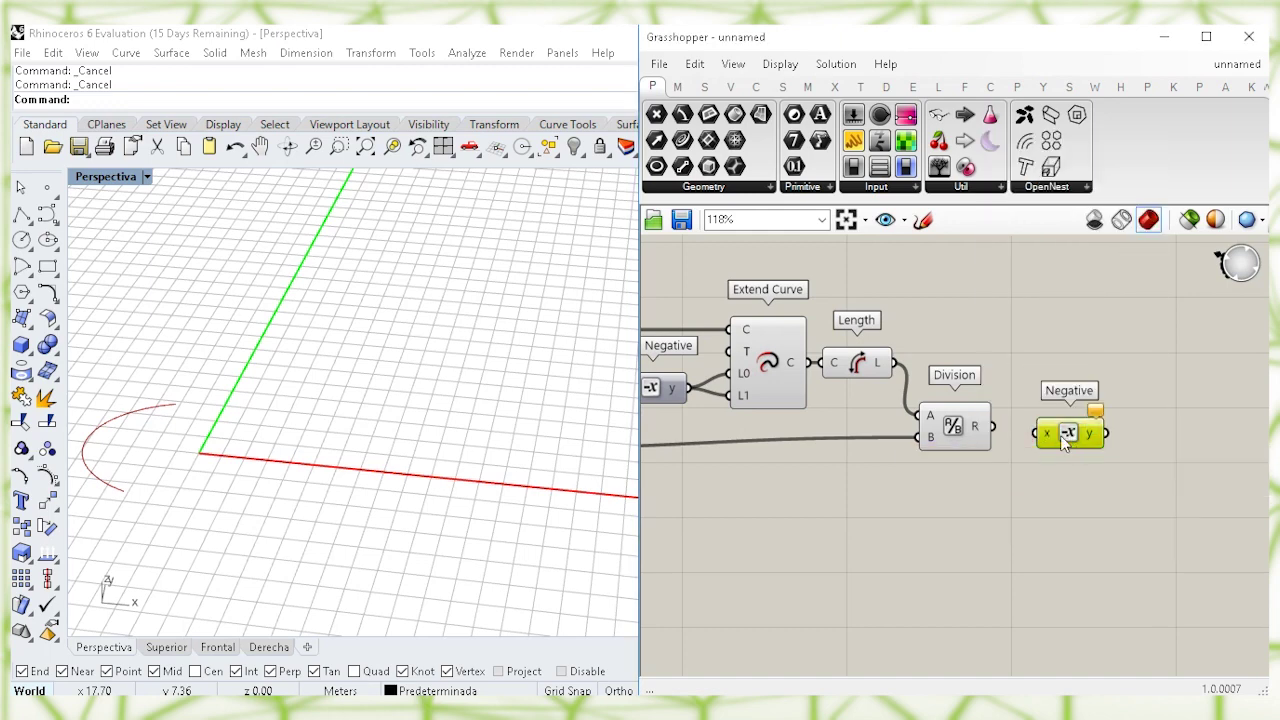
drag(1070, 438, 1045, 431)
click(1083, 324)
Step: Add a second Extend Curve component and connect the first Extend Curve's C output to its C input
double_click(1107, 325)
text(ex)
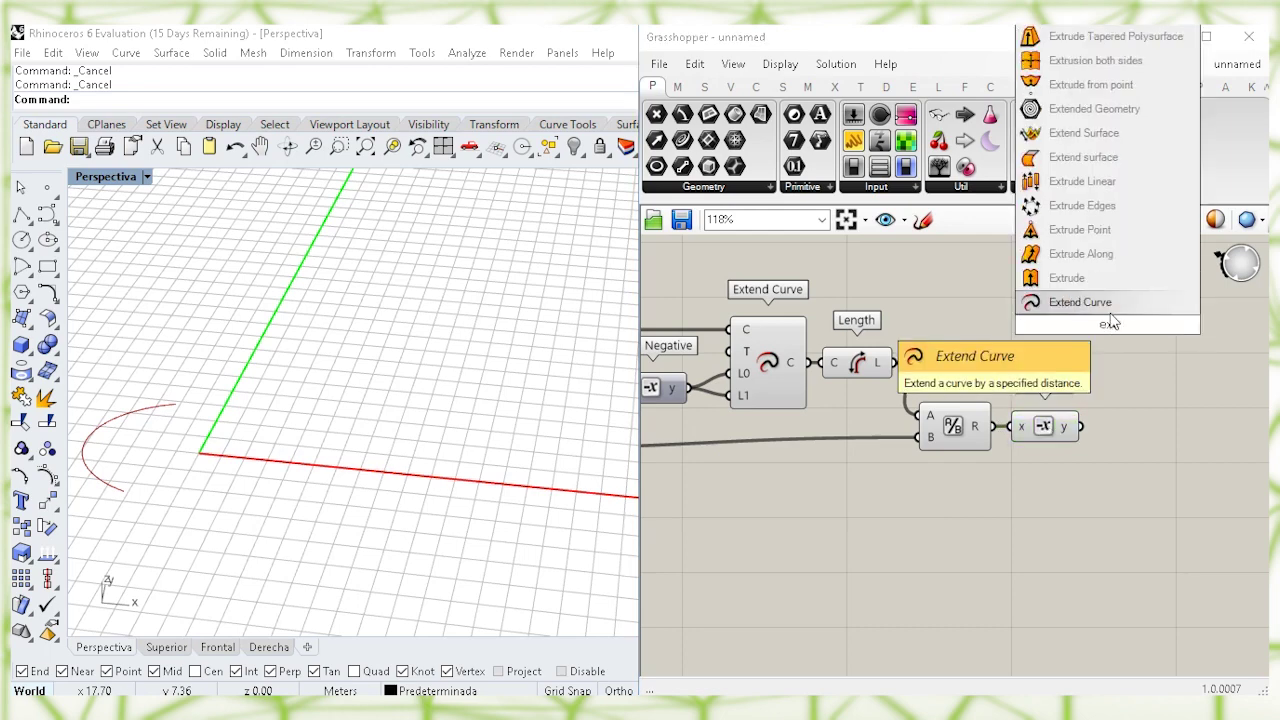
key(Return)
drag(1113, 336, 1162, 360)
click(1022, 323)
click(749, 374)
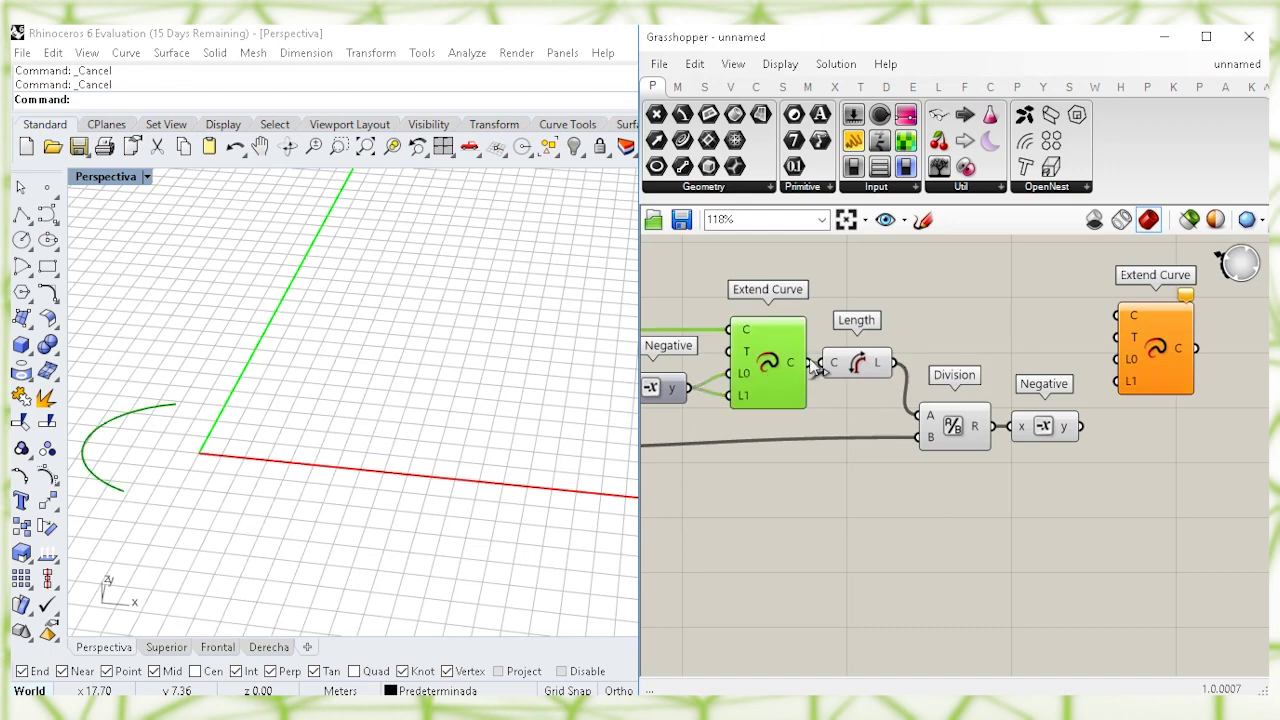
drag(812, 368, 1118, 317)
Step: Move the second Length, Division and Negative components below the curve wire and lower the second Extend Curve
drag(1077, 503, 860, 365)
drag(859, 364, 864, 416)
click(975, 392)
drag(1131, 352, 1142, 394)
click(1154, 470)
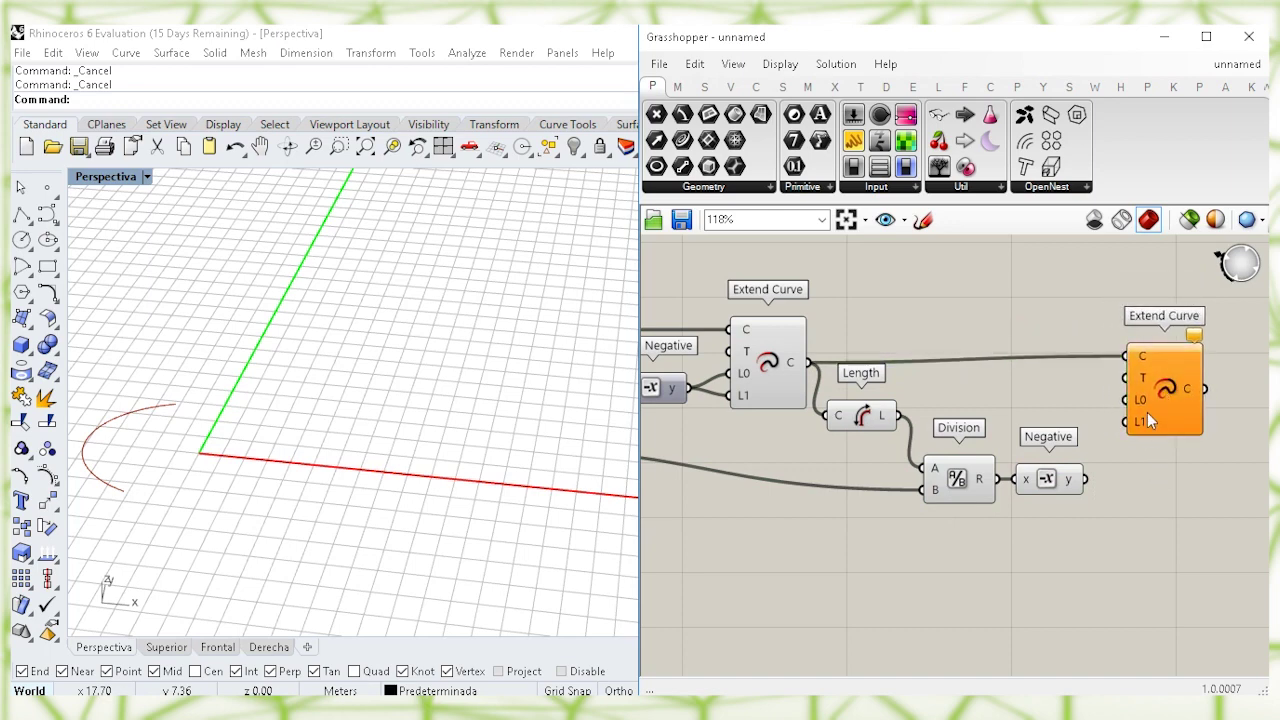
Step: Connect the second Negative's y output to the second Extend Curve's L0 and L1 inputs
drag(1100, 475, 1088, 479)
drag(1131, 422, 1088, 479)
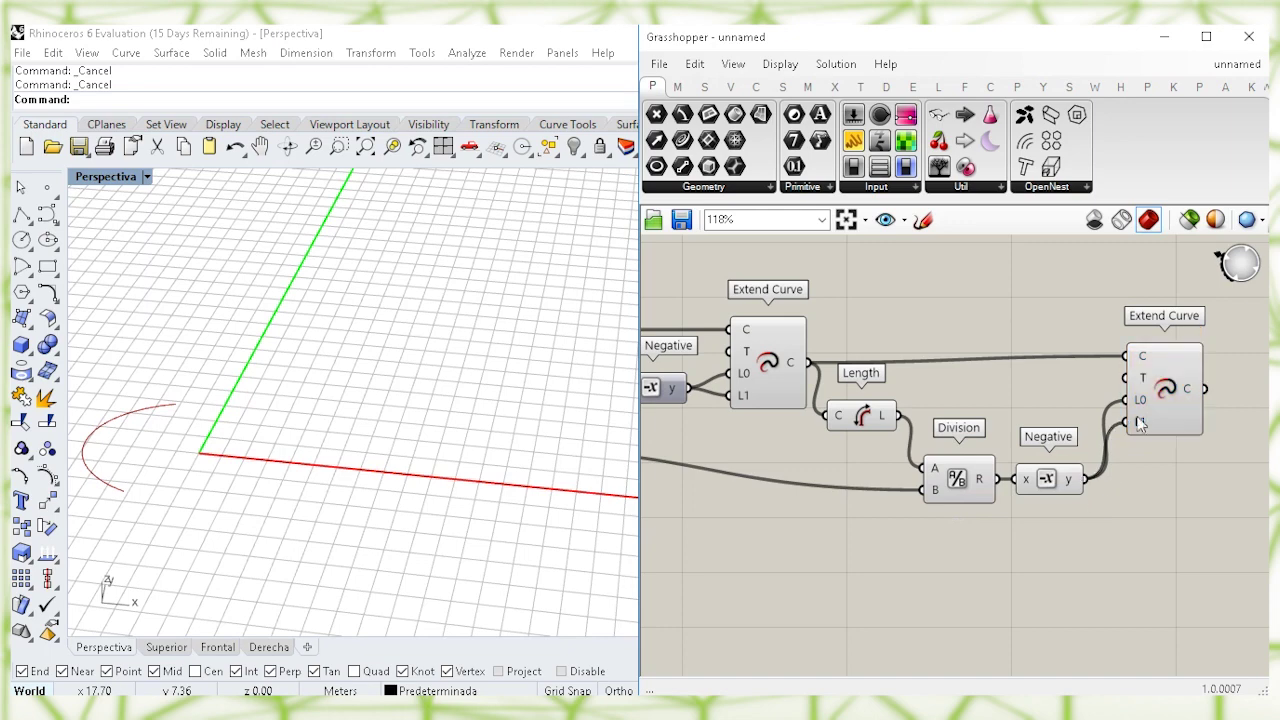
click(1166, 394)
click(1189, 484)
Step: Add a Mirror component after the second Extend Curve with the curve's C output connected to its G input
right_drag(1189, 484, 1104, 490)
double_click(1189, 429)
text(mir)
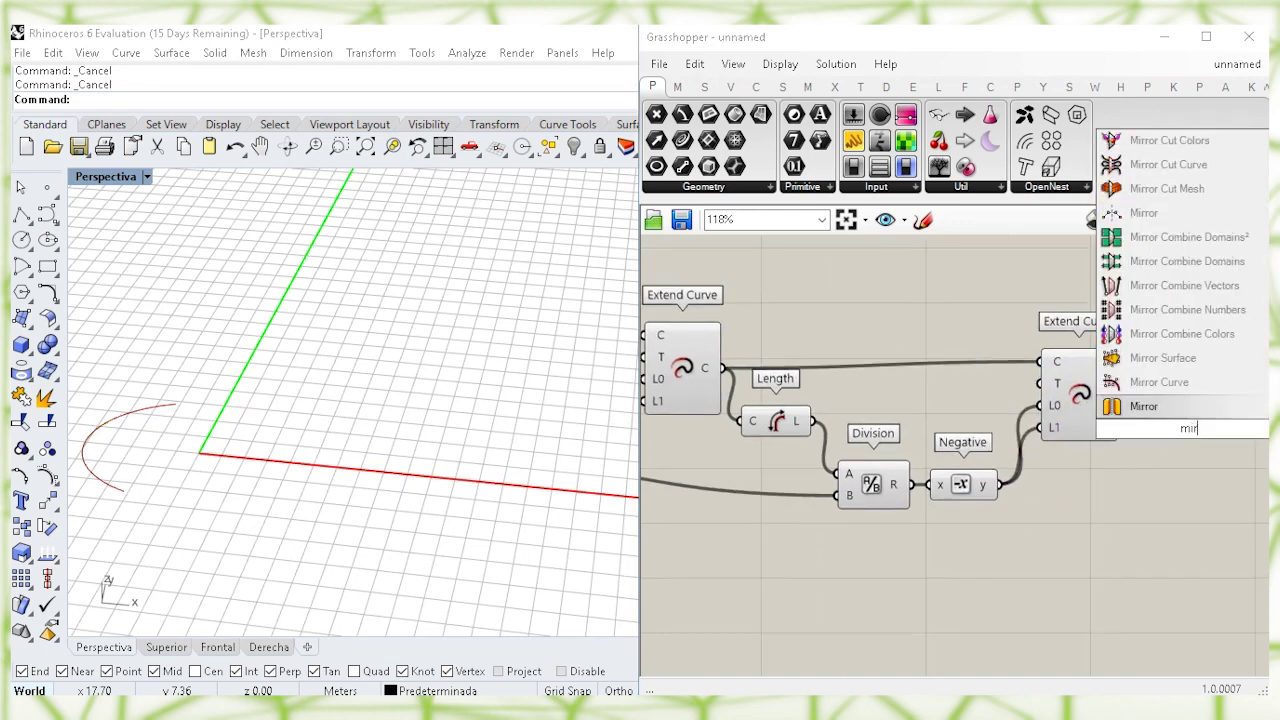
click(1205, 408)
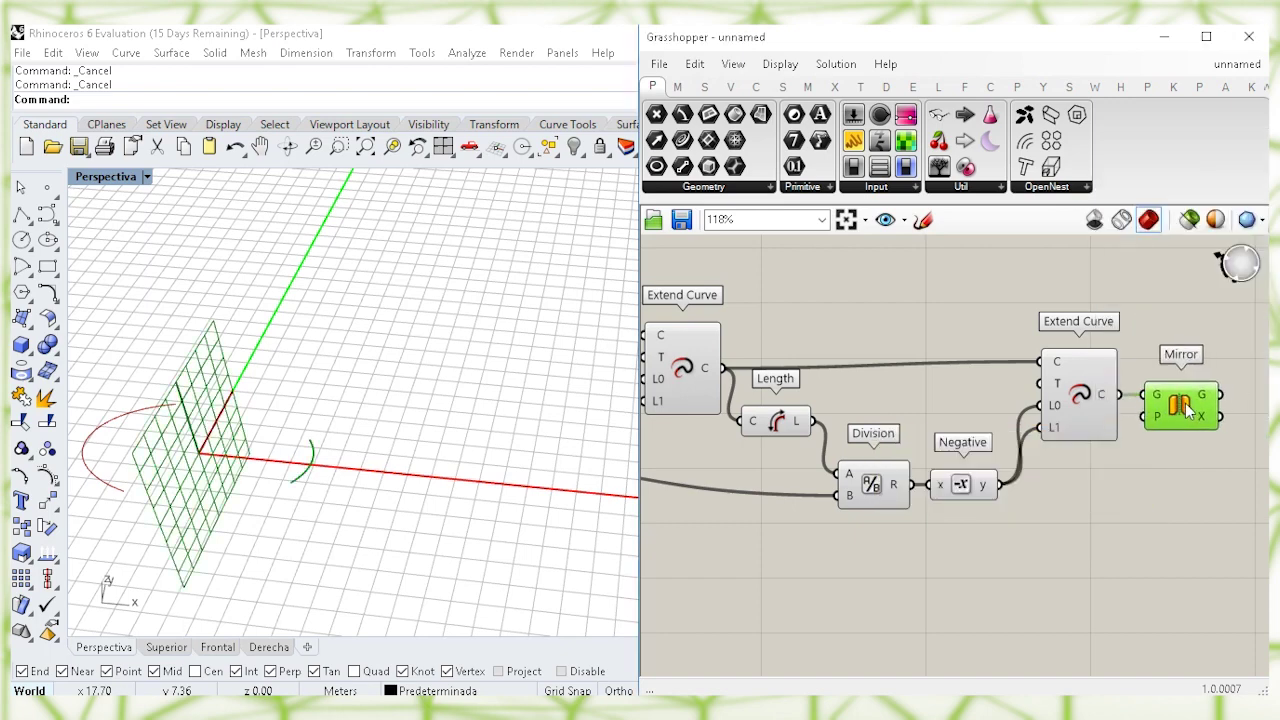
Step: Align the first Extend Curve with the second and add an End Points component above the second Length
scroll(741, 510, down, 1)
right_drag(811, 350, 843, 358)
drag(705, 382, 705, 374)
click(828, 331)
double_click(883, 322)
text(en)
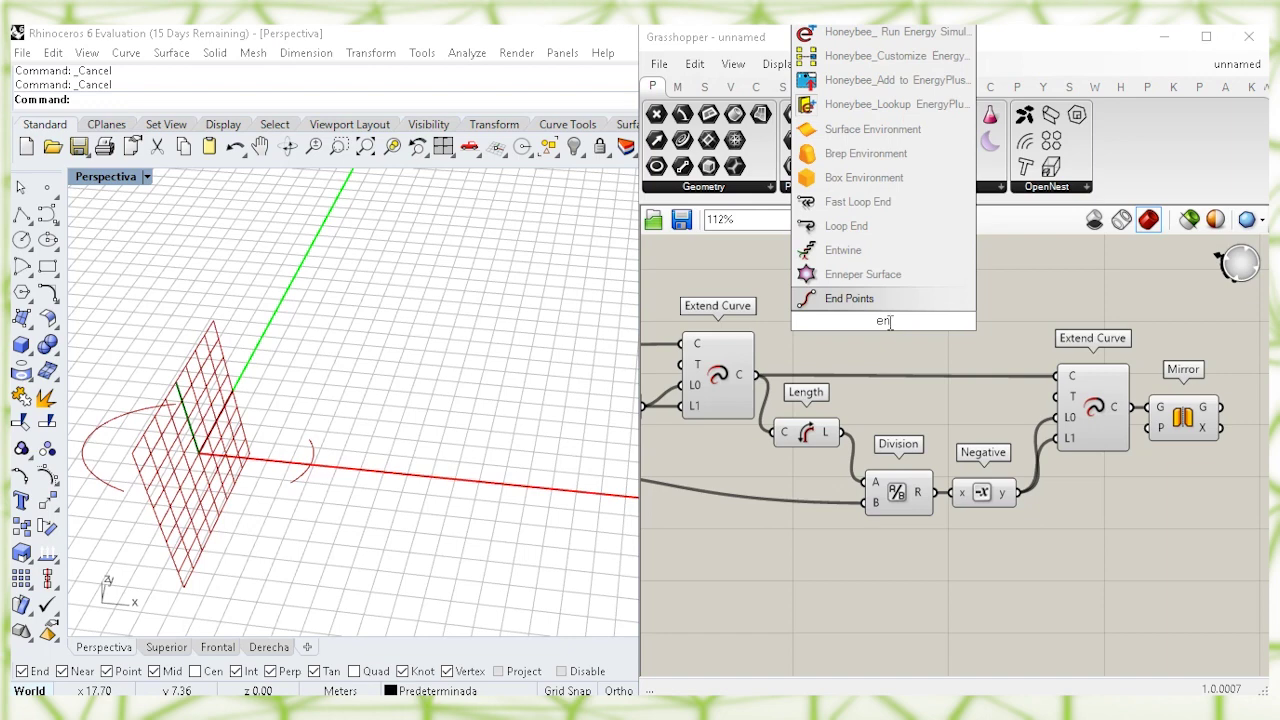
click(907, 298)
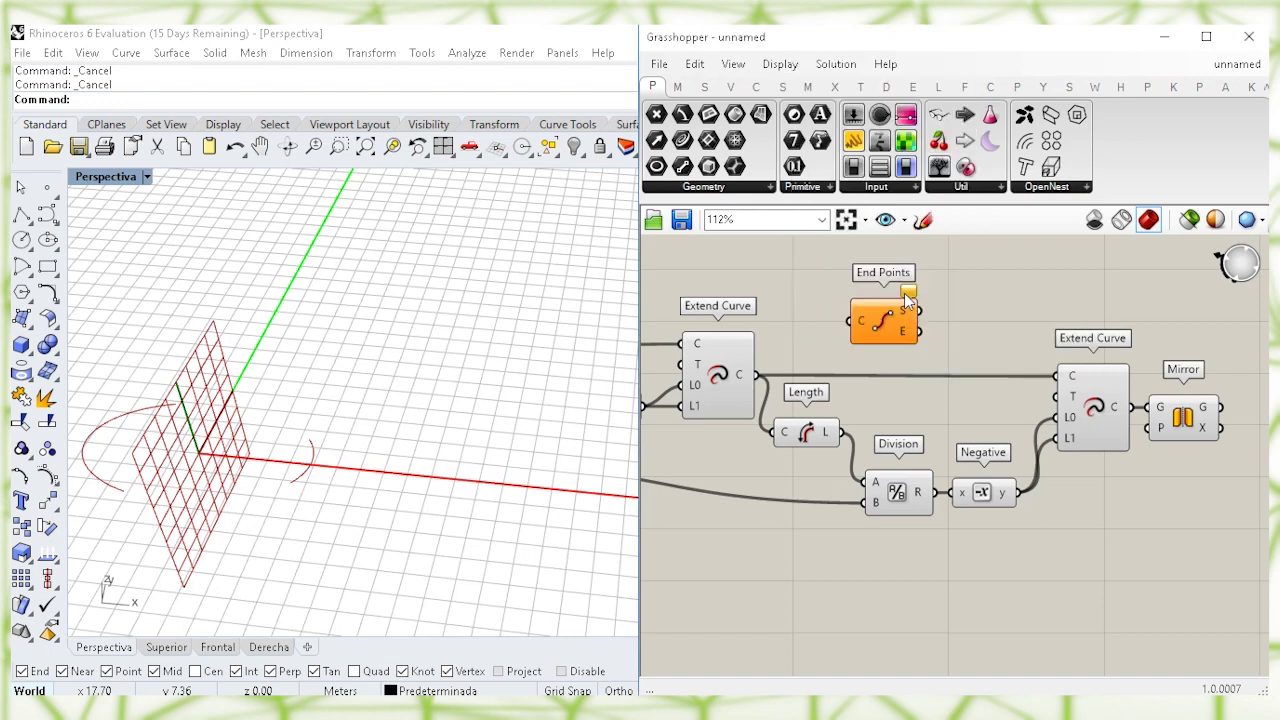
Step: Connect the first Extend Curve's C output to the End Points' C input and raise the End Points component
click(725, 385)
drag(826, 323, 852, 321)
right_drag(993, 313, 963, 343)
drag(860, 345, 856, 318)
right_drag(1020, 336, 980, 355)
click(1113, 466)
click(1131, 356)
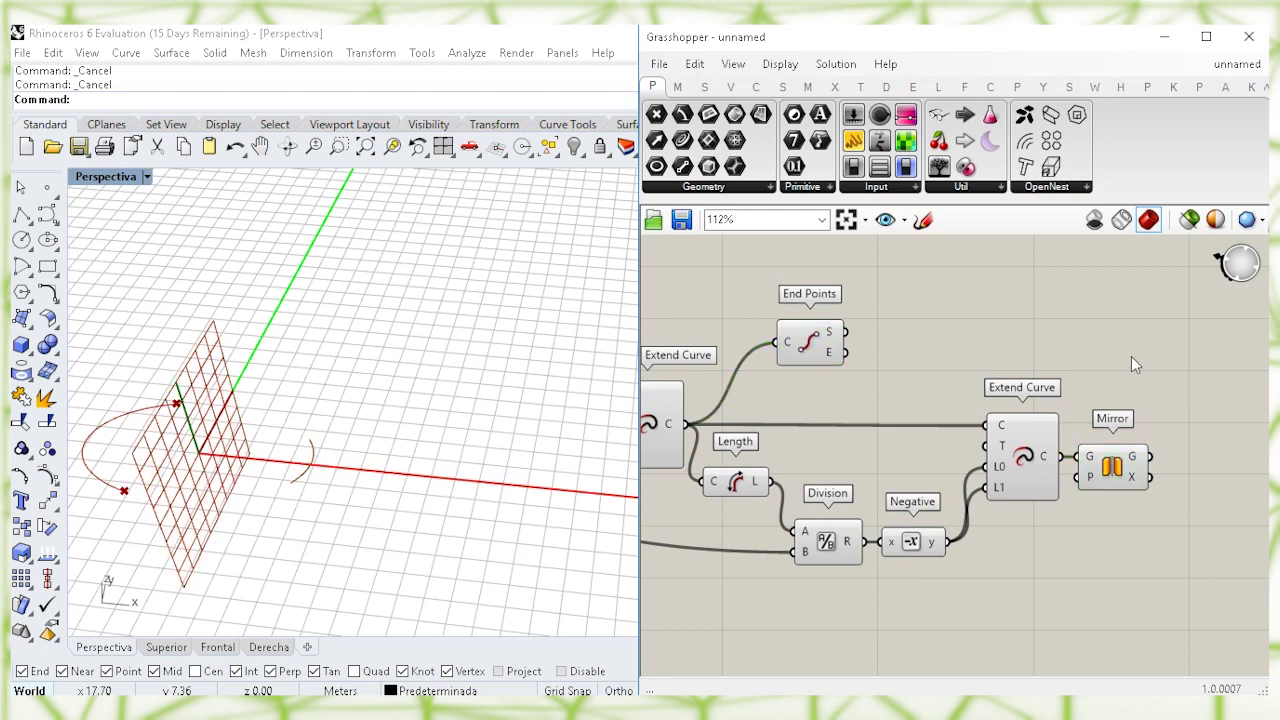
Step: Add a second End Points component beside Mirror and connect Mirror's G output to its C input
double_click(1118, 342)
text(end)
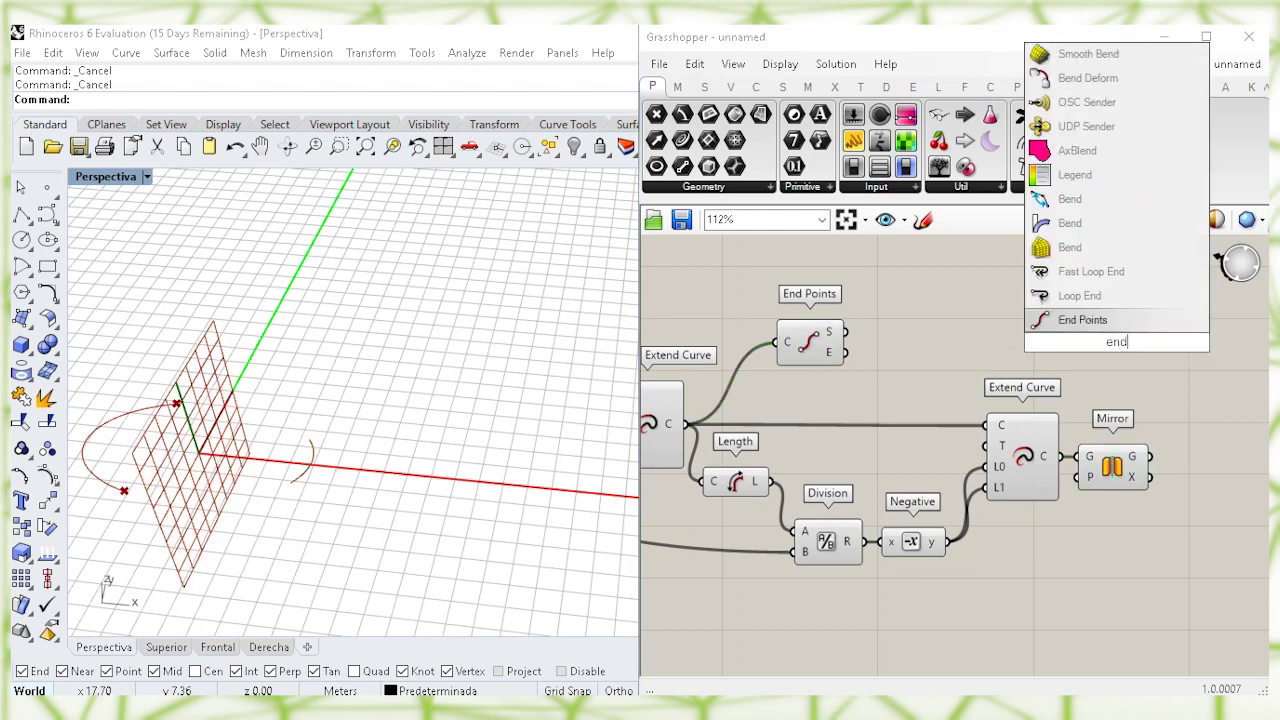
click(1136, 328)
click(1122, 348)
right_drag(1151, 383, 1107, 383)
drag(1066, 343, 1131, 432)
drag(1152, 434, 1141, 454)
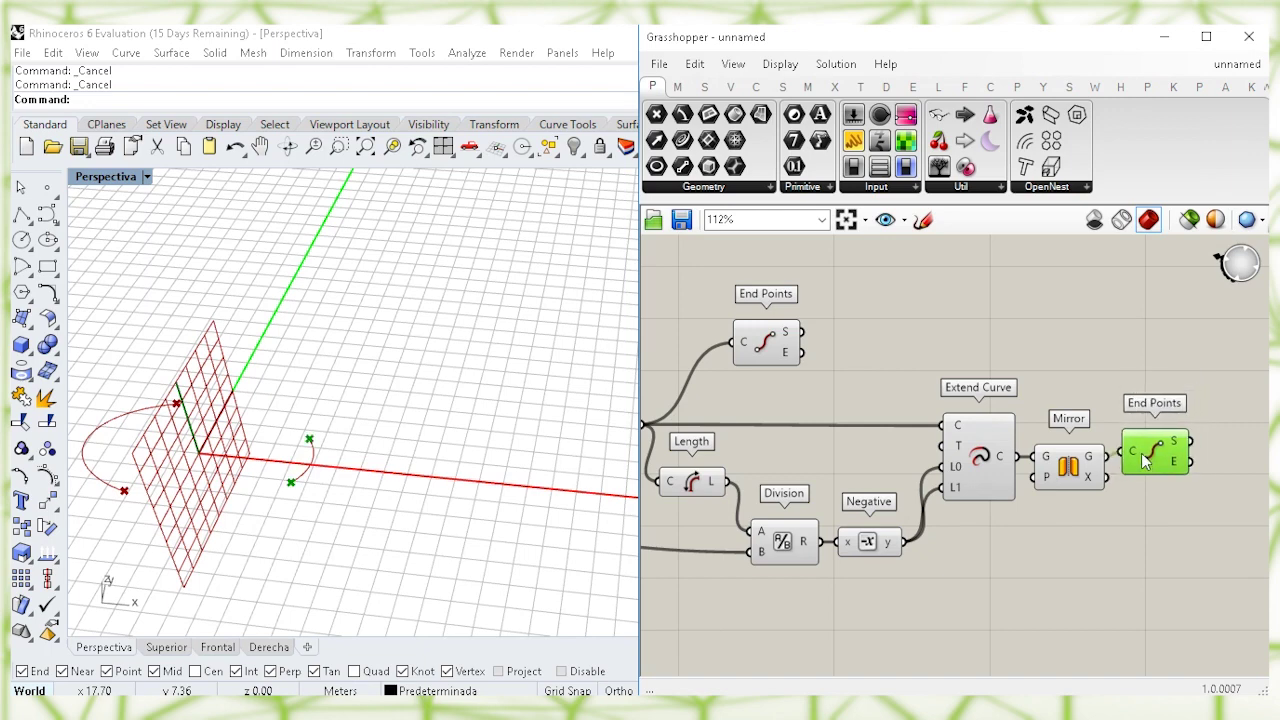
Step: Move the first End Points component directly above the second one
drag(775, 345, 1162, 346)
right_drag(1159, 383, 937, 370)
click(937, 370)
Step: Add a two-point Line component and connect the upper End Points' S output to A and the lower one's S output to B
double_click(1022, 385)
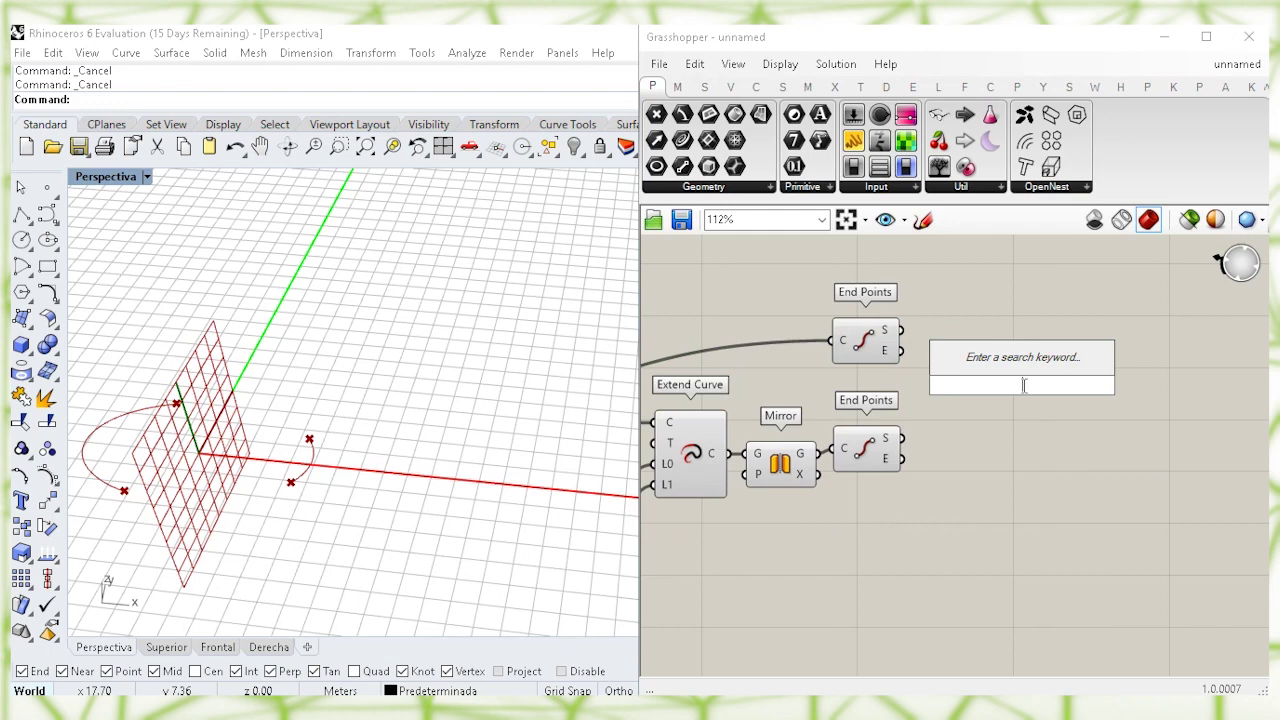
text(line)
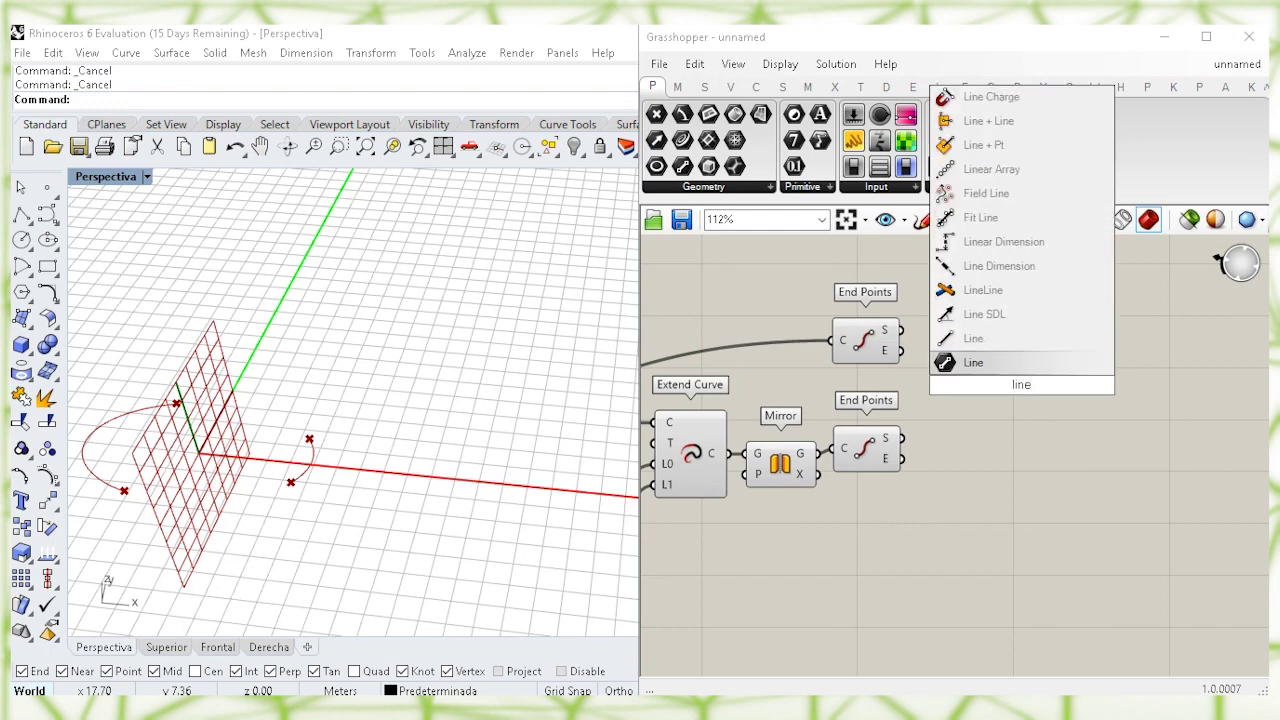
click(1041, 342)
drag(884, 340, 885, 343)
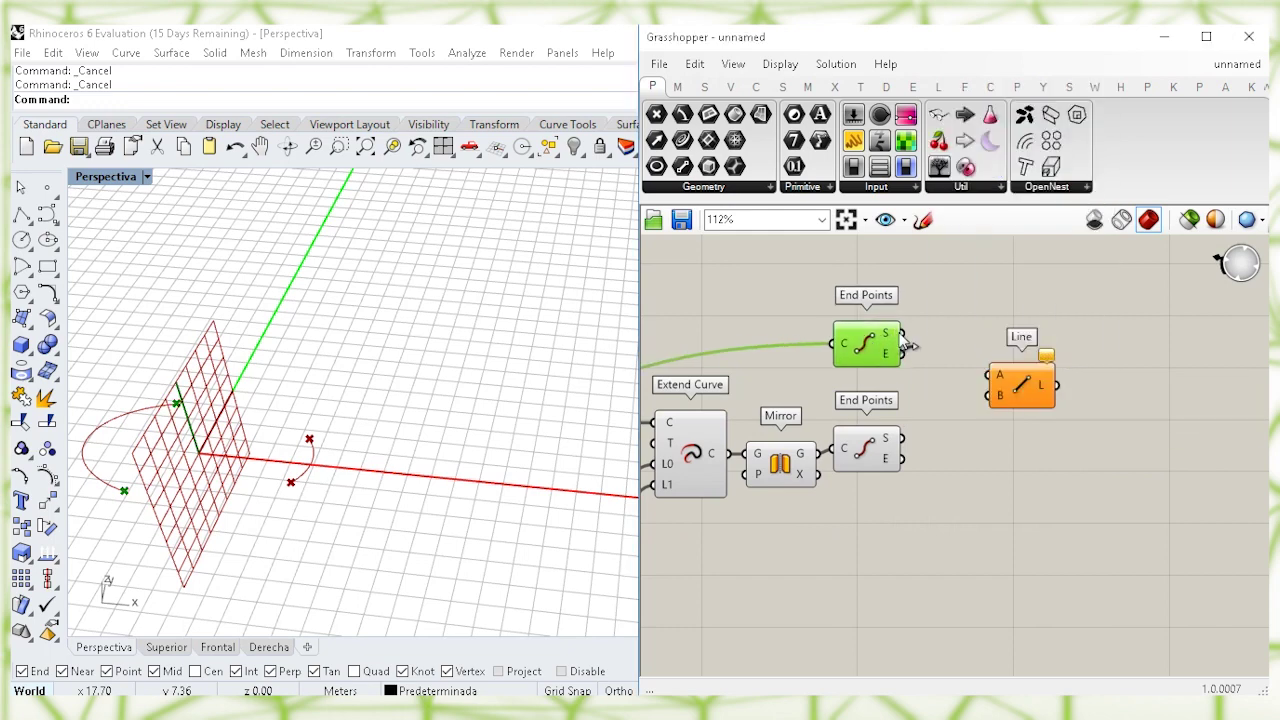
mouse_move(991, 396)
mouse_down()
mouse_move(905, 418)
mouse_move(902, 437)
mouse_move(996, 388)
mouse_move(960, 406)
mouse_up()
click(1086, 391)
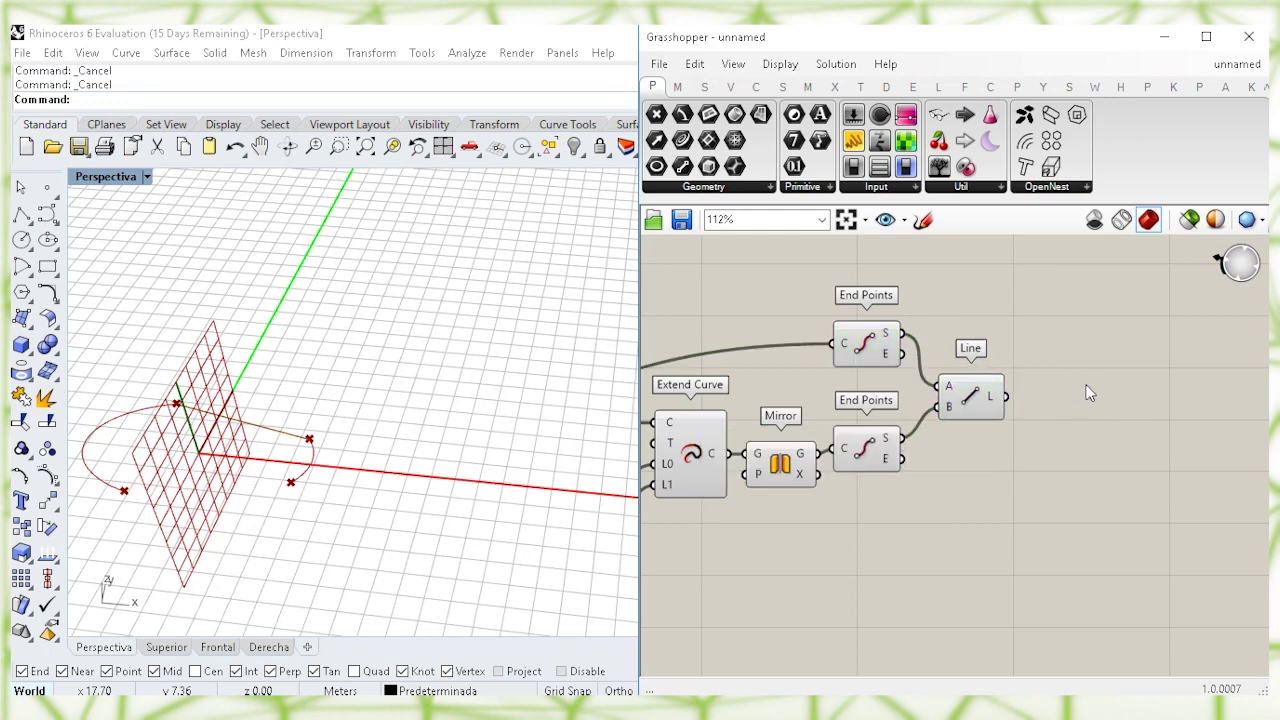
Step: Add a Point On Curve component at parameter 0.500 after Line and connect the Line's L output to it
right_drag(1086, 391, 1050, 390)
double_click(1048, 390)
text(point)
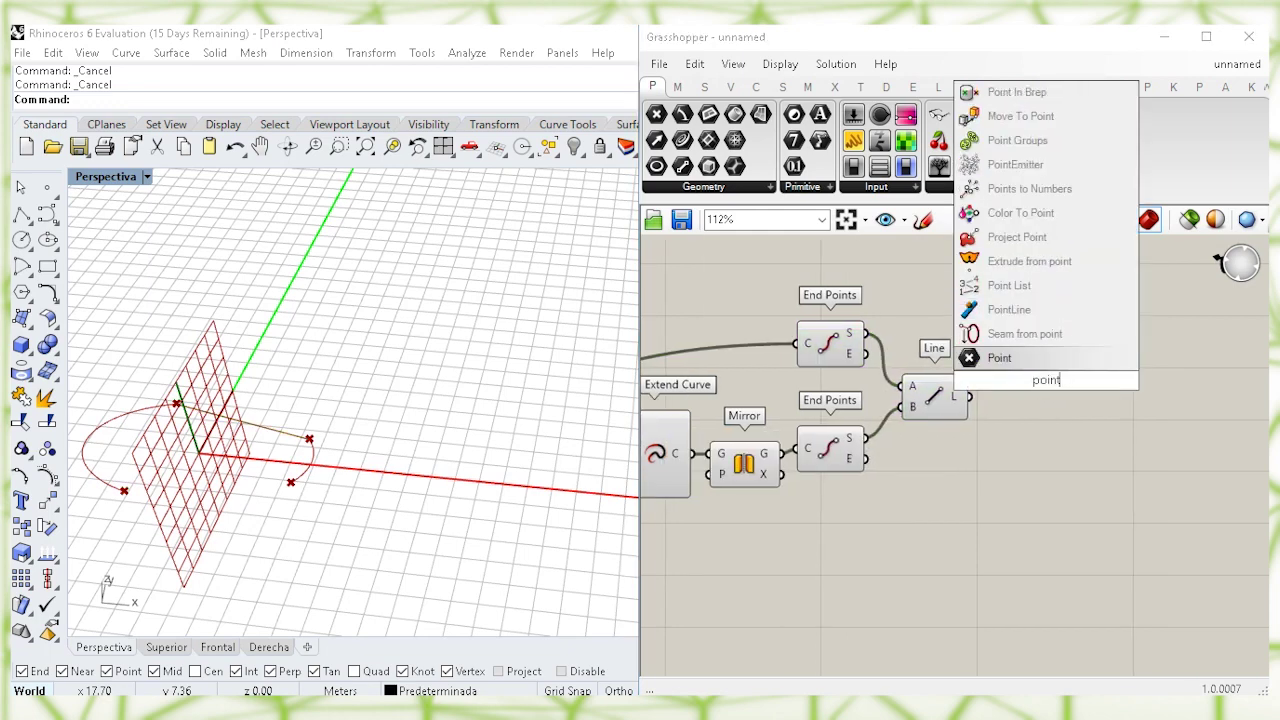
text( on curv)
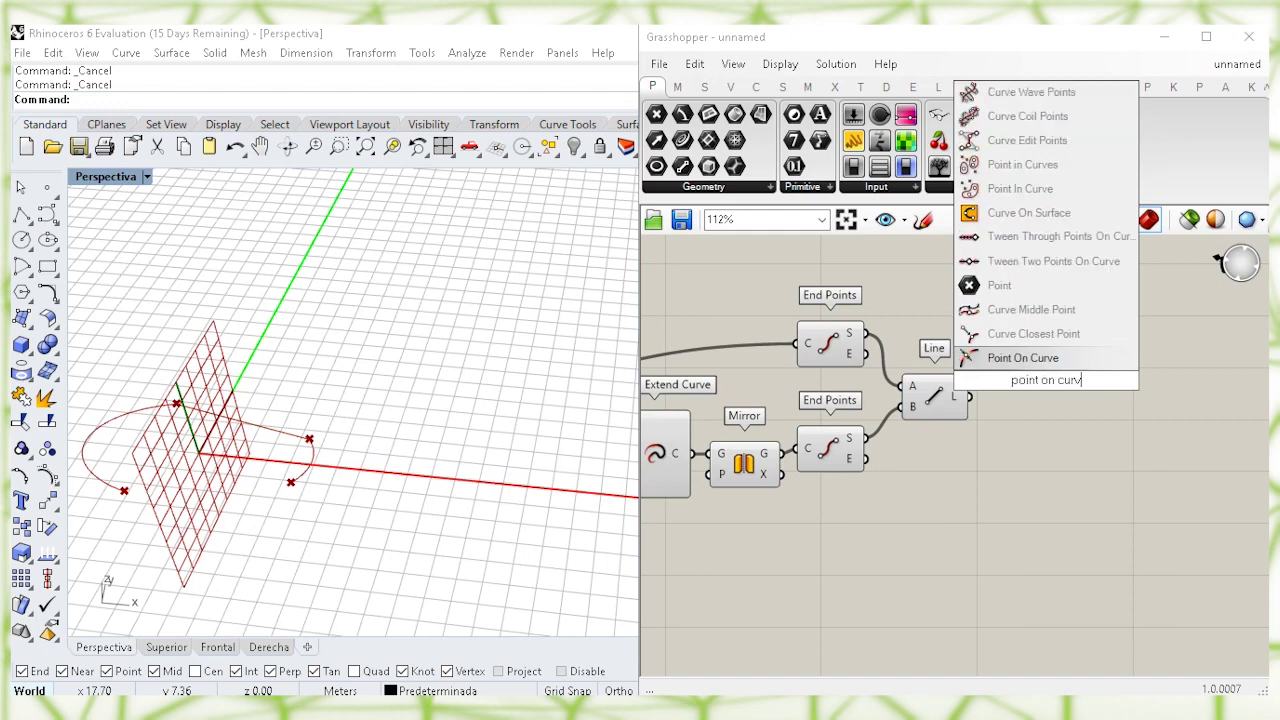
key(Return)
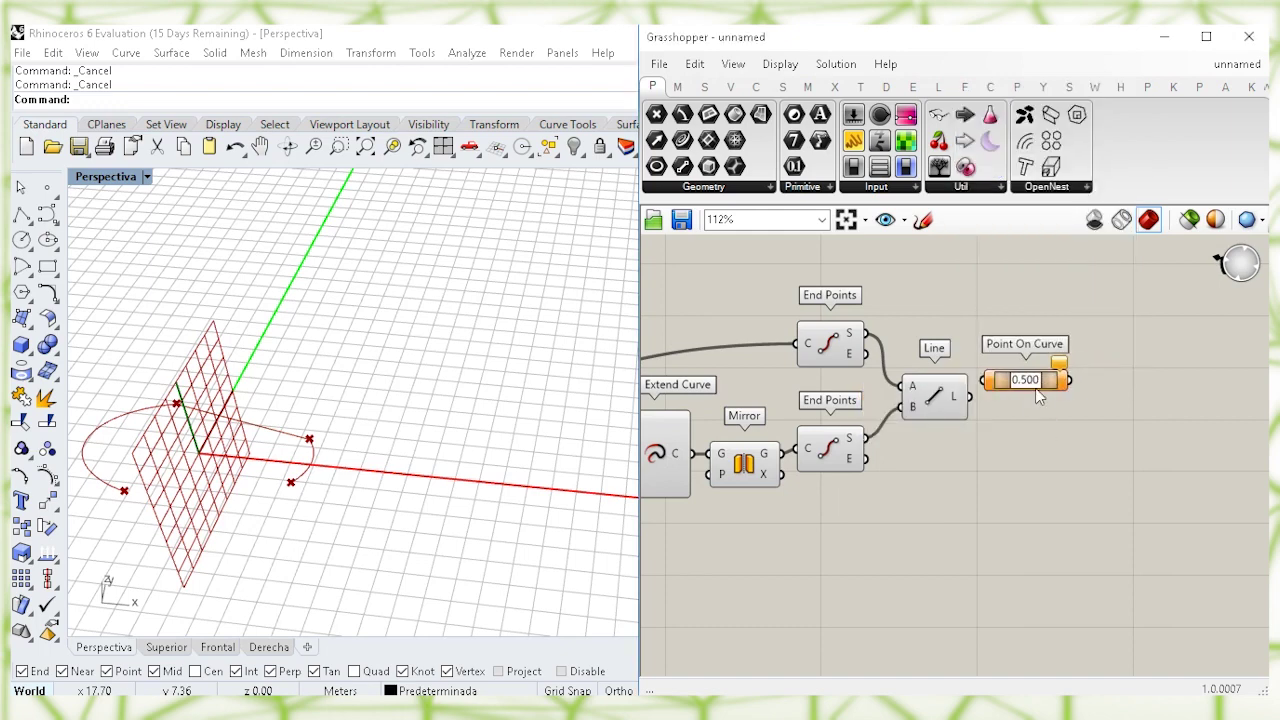
scroll(1049, 390, up, 2)
drag(955, 392, 987, 396)
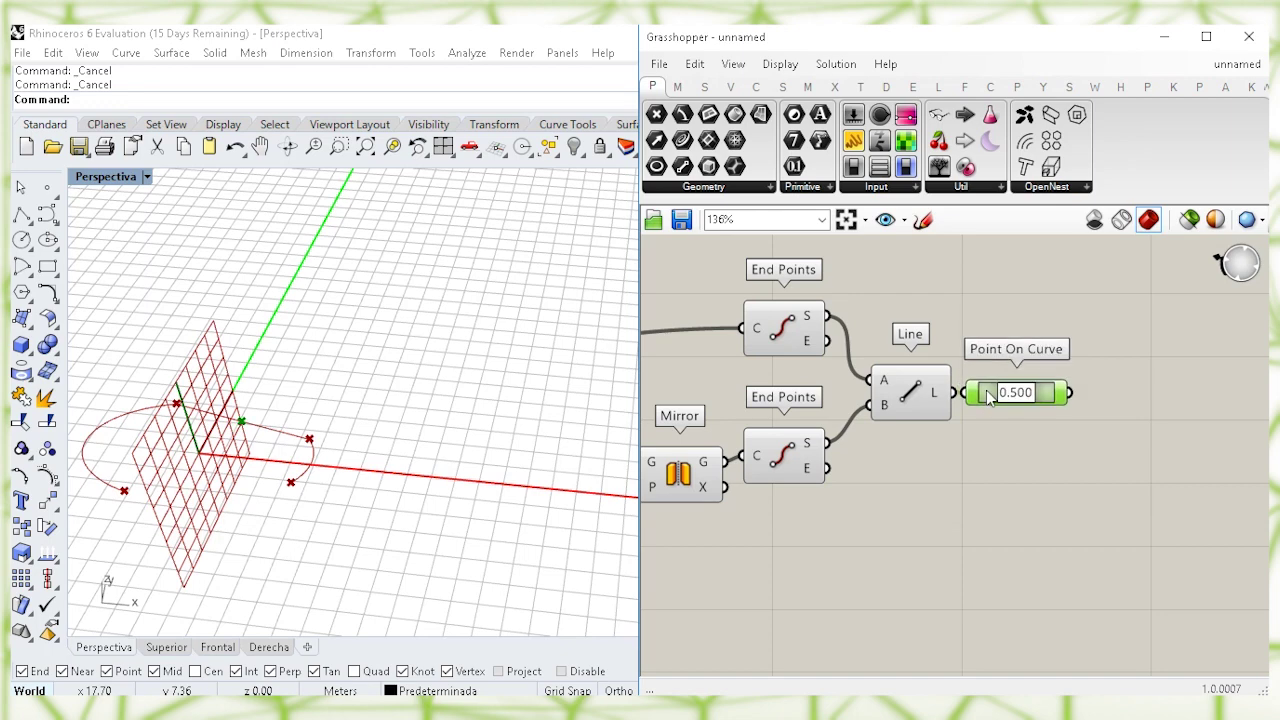
scroll(1047, 302, down, 1)
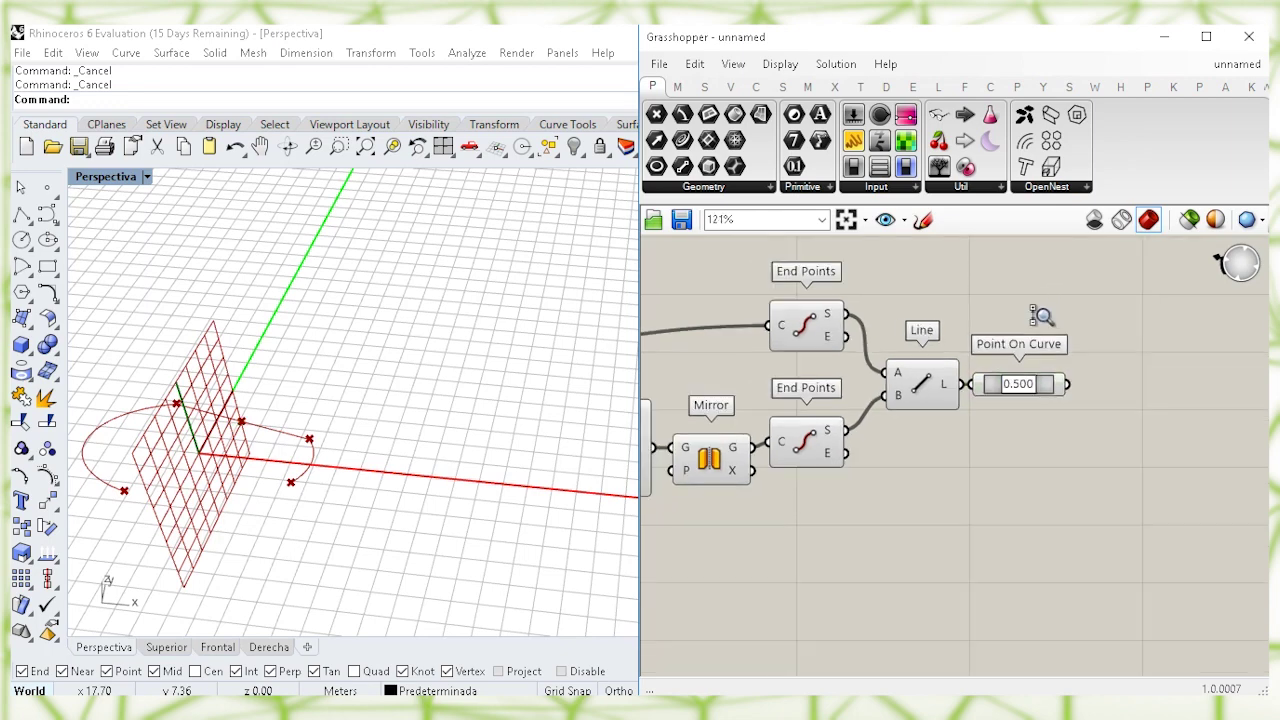
Step: Add a Move component above and after Point On Curve and connect the Point On Curve output to its G input
double_click(1090, 332)
text(mob)
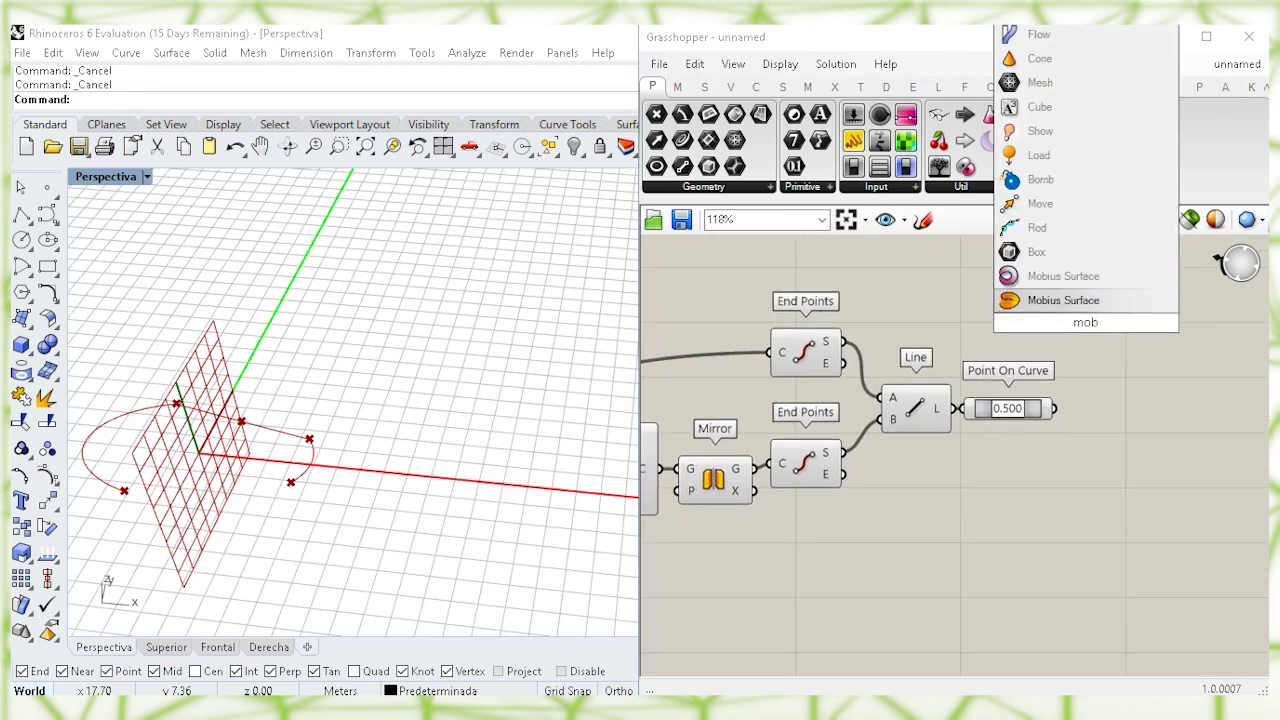
key(BackSpace)
text(ve)
key(Return)
drag(1108, 336, 1136, 336)
drag(1090, 316, 1055, 408)
drag(1116, 338, 1135, 298)
Step: Add a Unit Z vector component before Move and connect its V output to Move's T input
right_drag(901, 291, 898, 336)
double_click(899, 327)
text(z)
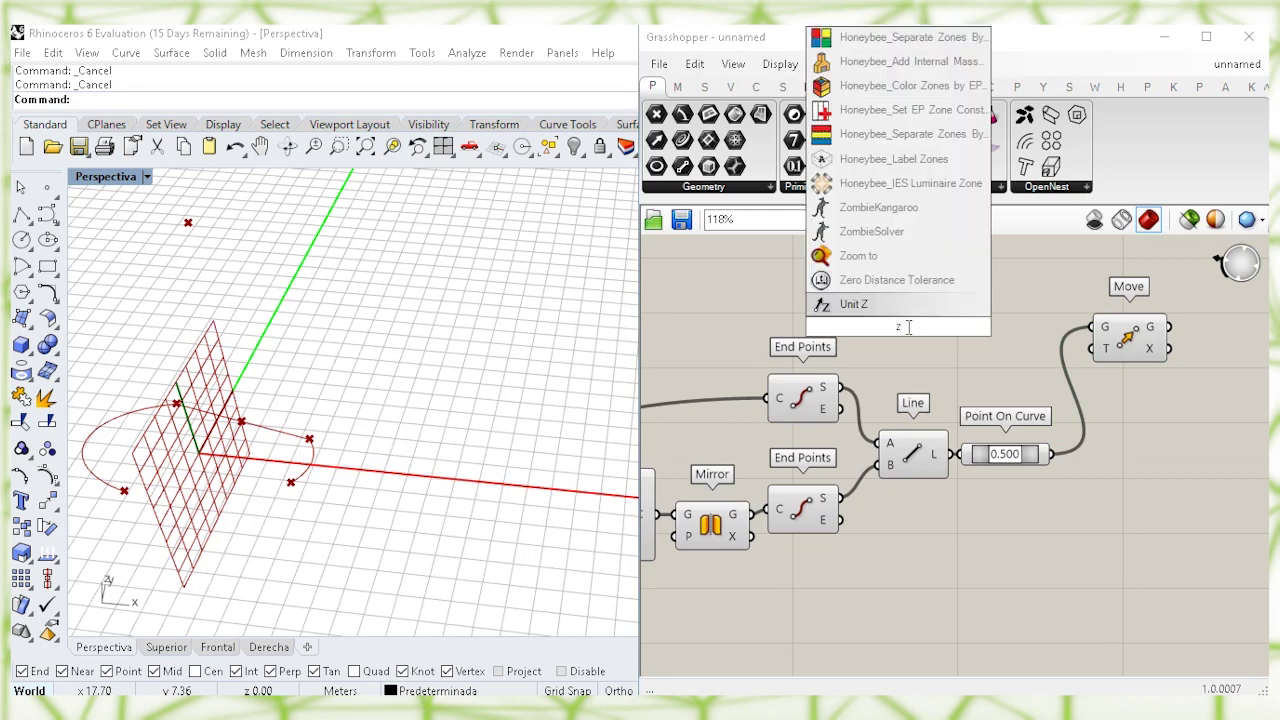
click(870, 304)
drag(894, 330, 963, 351)
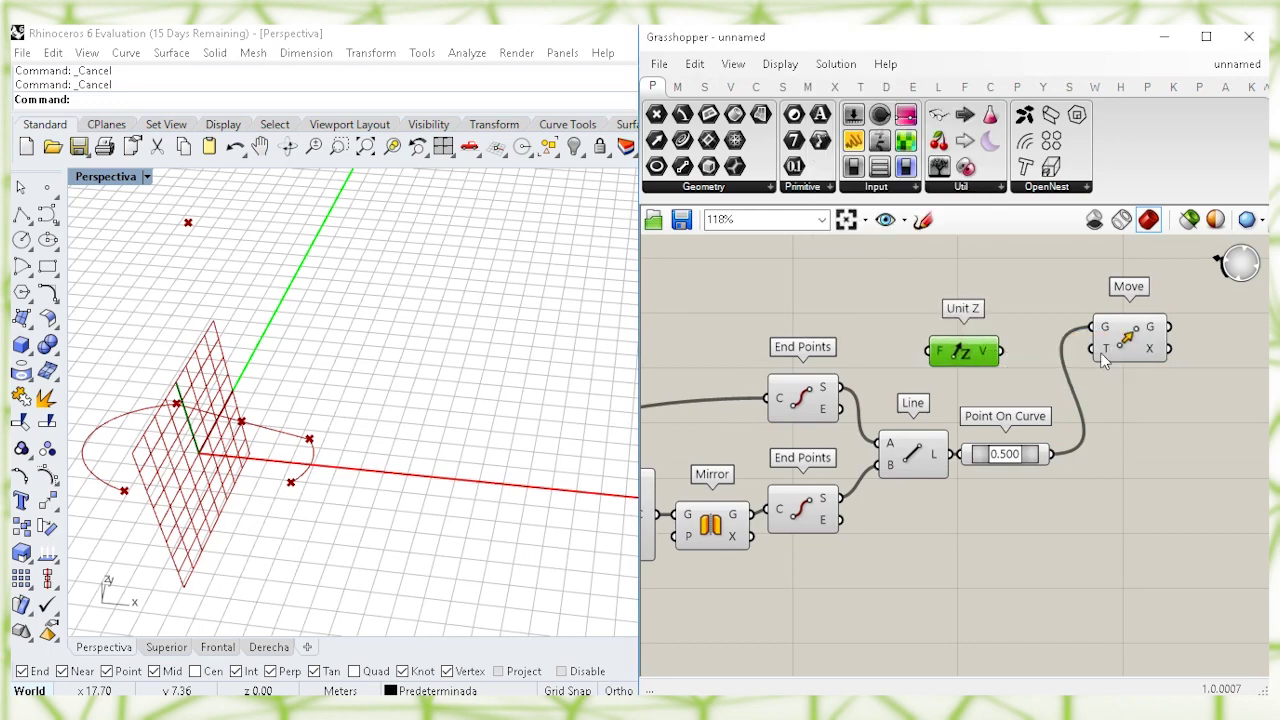
drag(1100, 351, 1027, 368)
right_drag(899, 333, 937, 333)
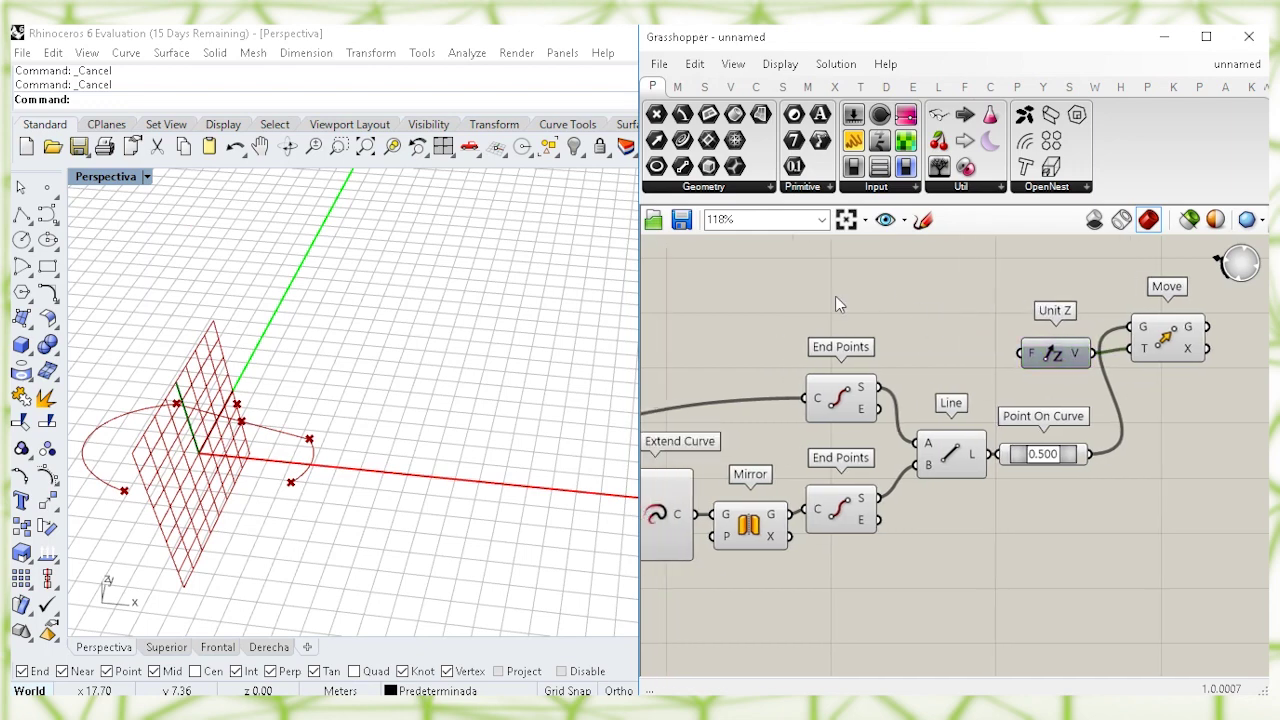
Step: Add a number slider ranging from 0 to 2.7, connect it to Unit Z's F input and set it to 2.1
double_click(835, 296)
text(0<2.7)
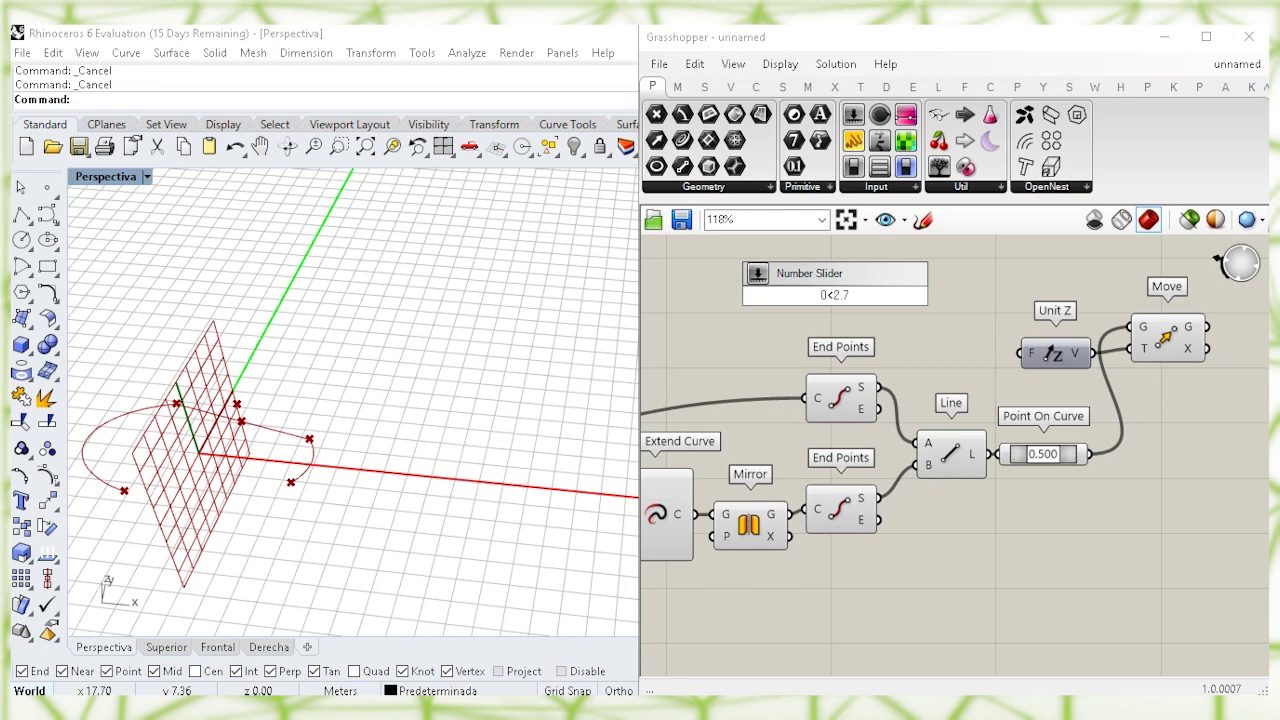
key(Return)
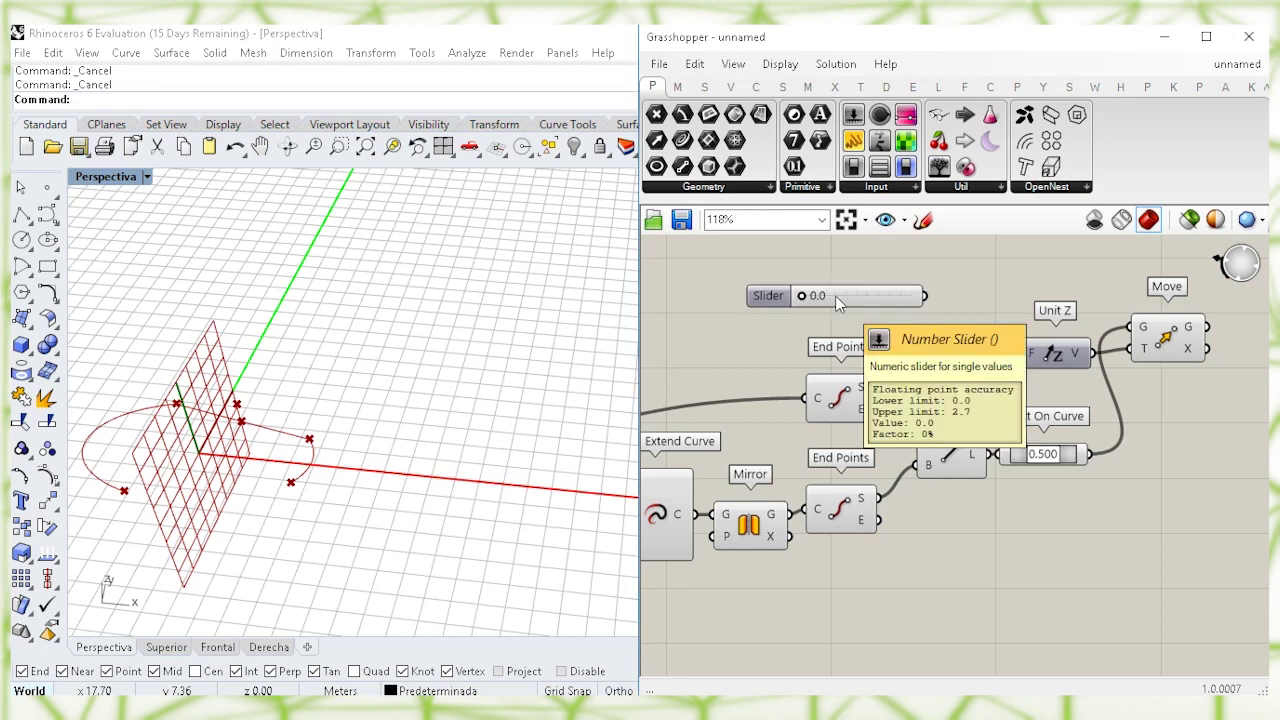
drag(1020, 353, 965, 320)
drag(870, 317, 957, 351)
click(983, 369)
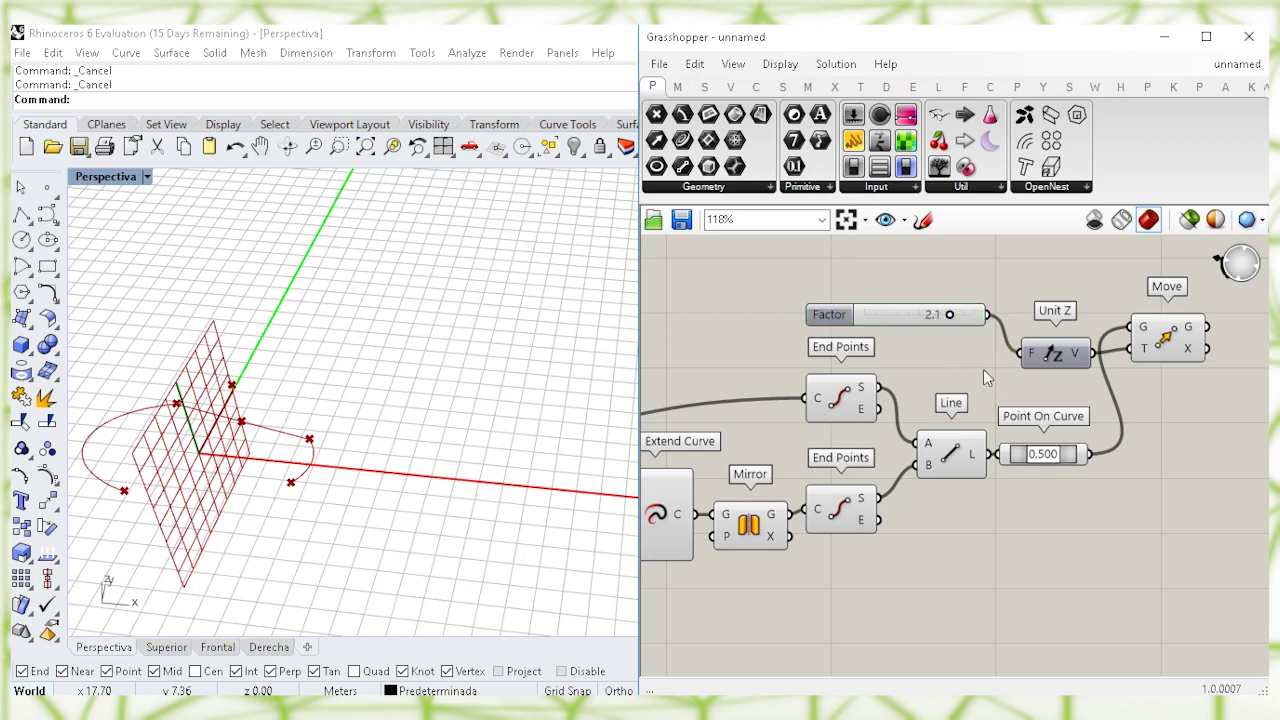
Step: Add an Arc 3Pt component below and after Move and connect Move's G output to its B input
scroll(983, 369, down, 2)
click(1120, 357)
right_drag(1122, 364, 1044, 340)
double_click(1067, 449)
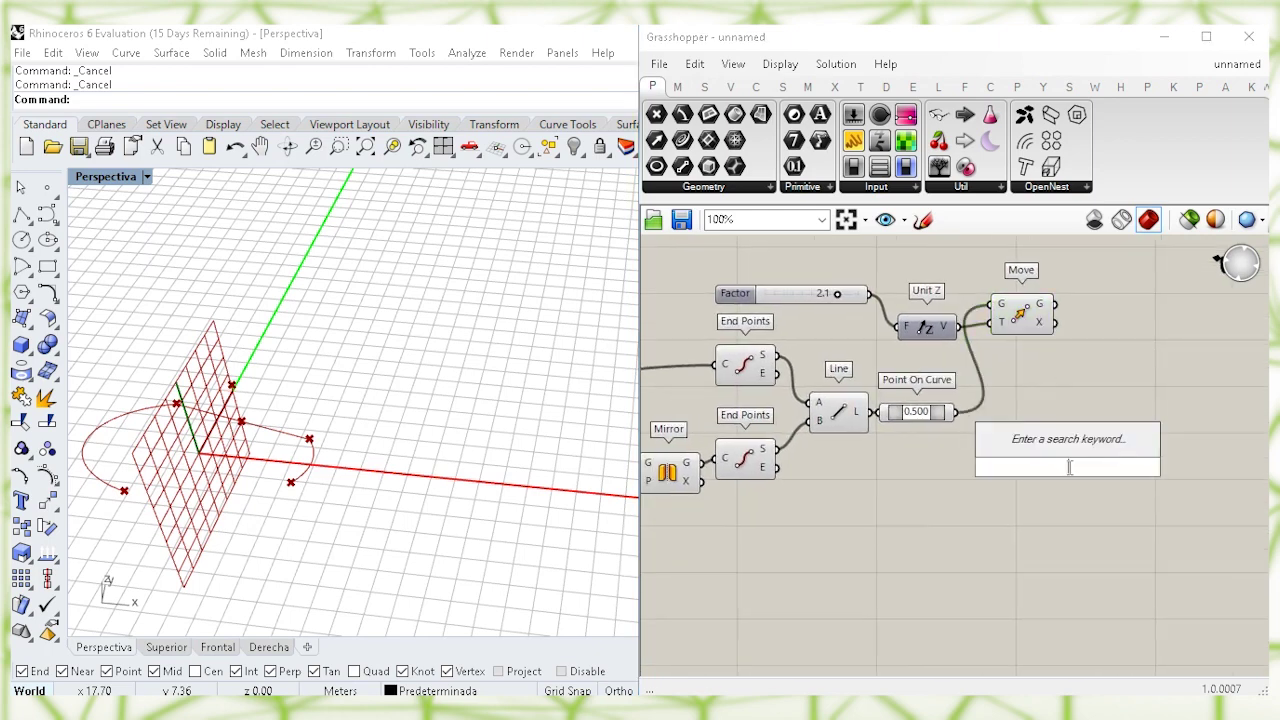
text(arc)
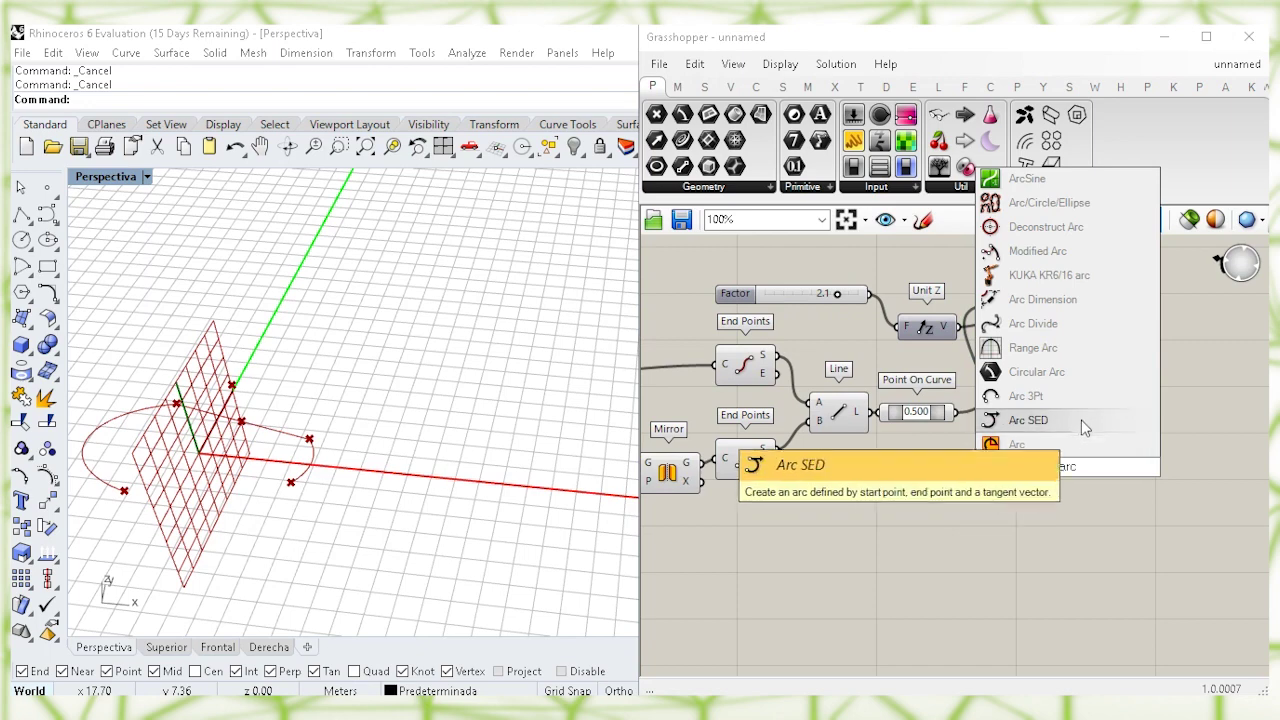
key(Return)
drag(1043, 477, 1098, 482)
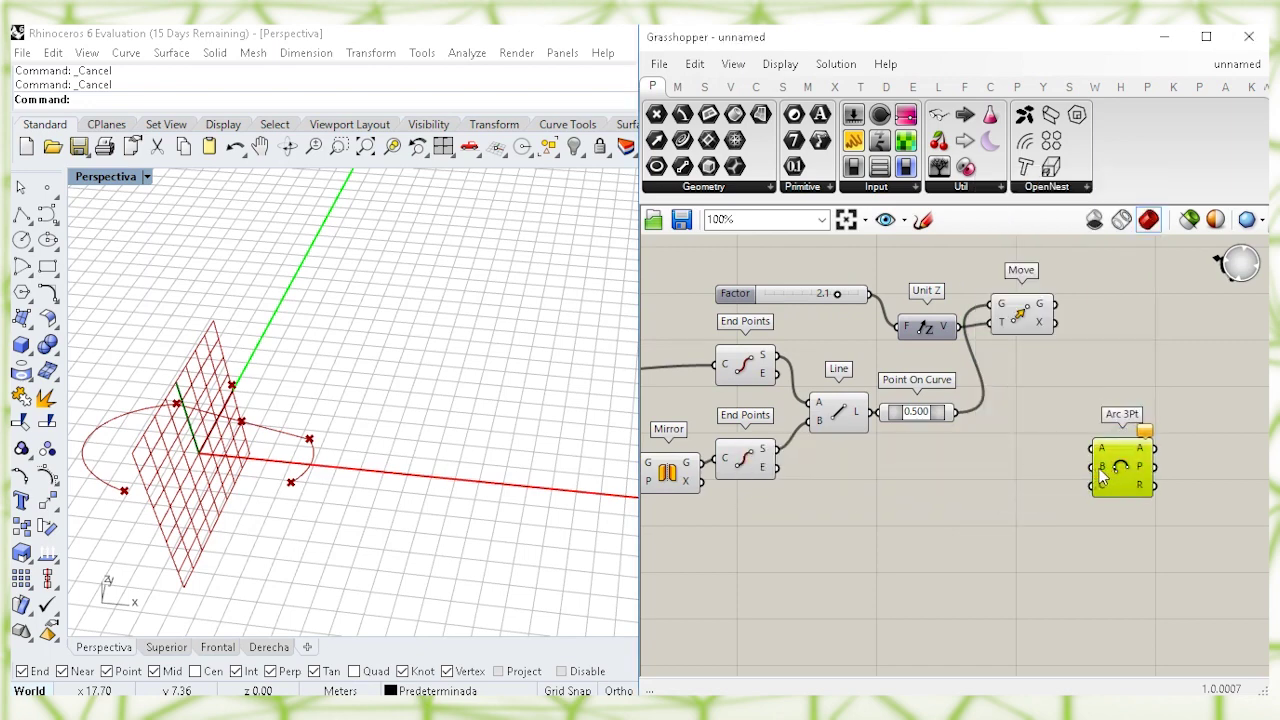
click(1015, 318)
drag(1054, 306, 1094, 482)
click(1140, 399)
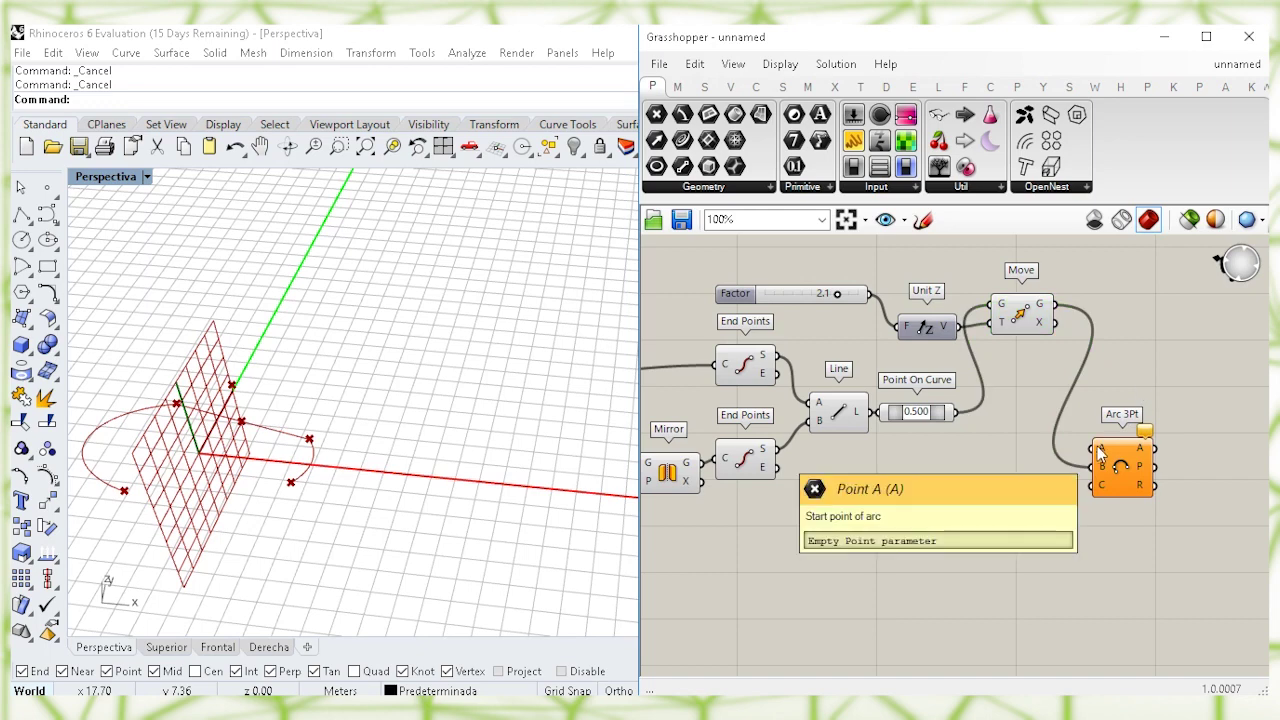
Step: Connect the upper End Points' S output to Arc 3Pt's A input and the lower End Points' S output to its C input
click(748, 372)
drag(776, 355, 1092, 448)
click(1117, 368)
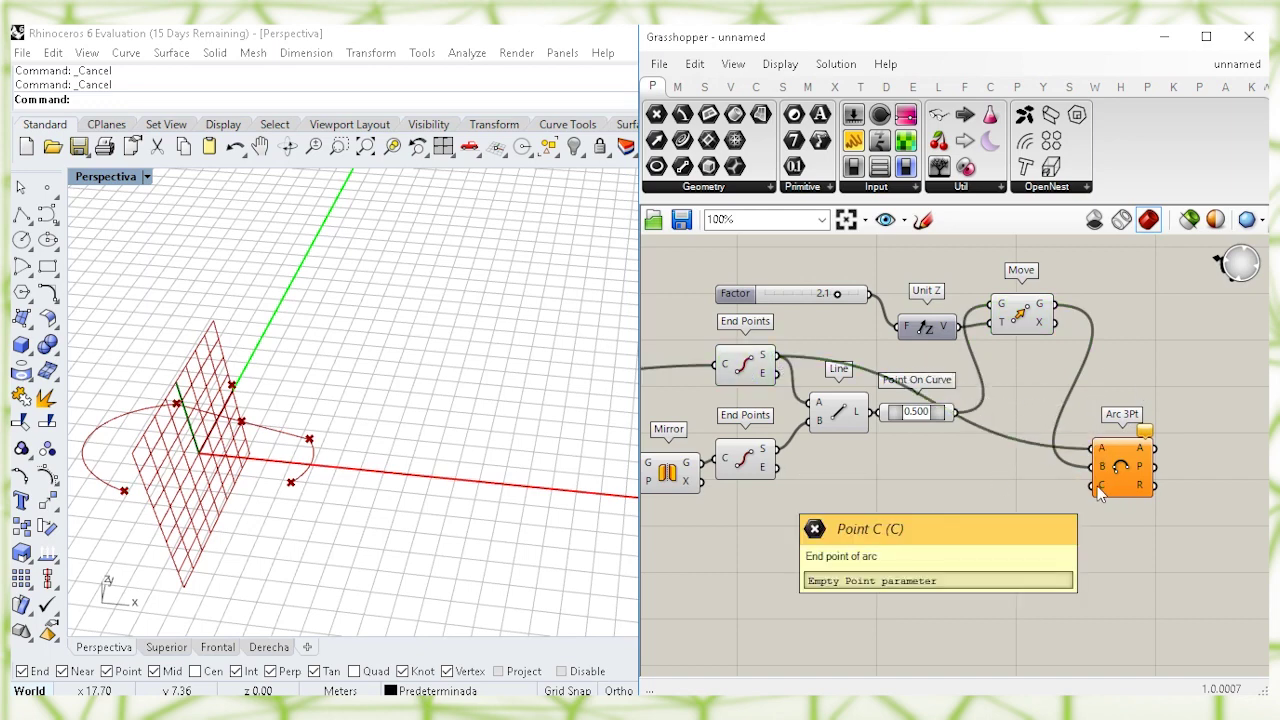
drag(868, 476, 1092, 485)
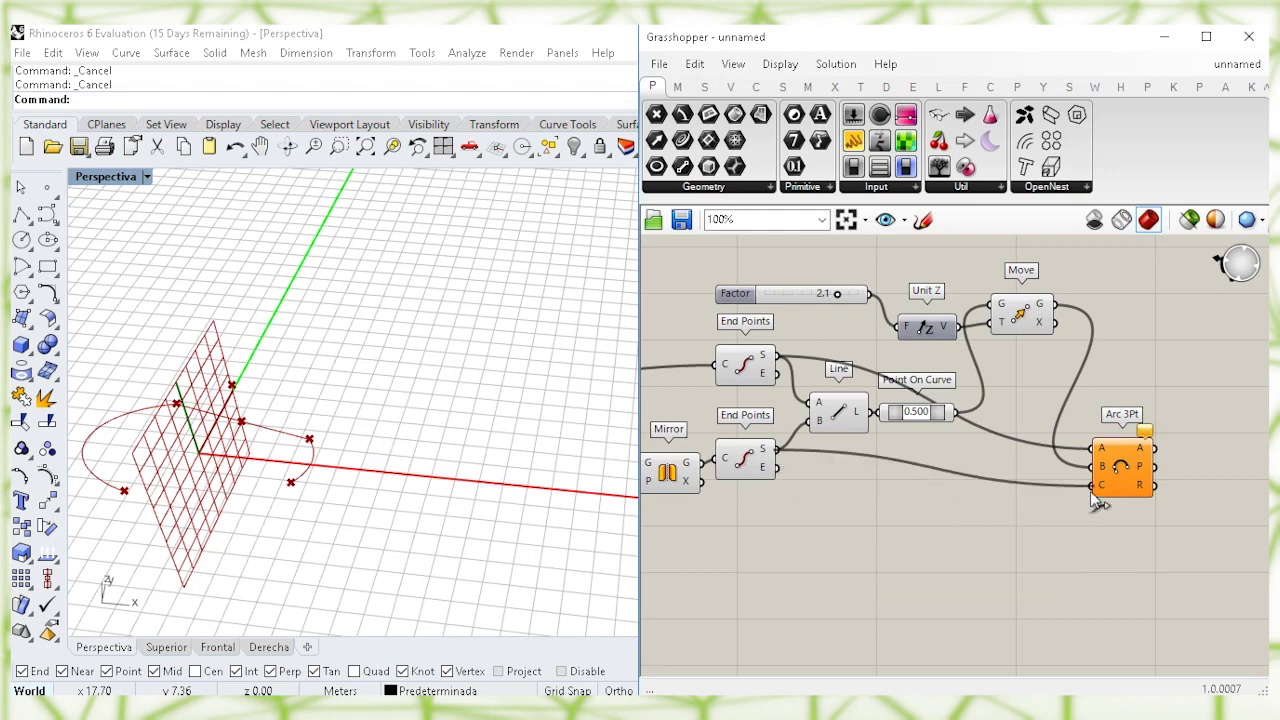
click(1120, 474)
Step: Add a Sweep2 component after Arc 3Pt and connect the arc's A output to its S input
right_drag(1126, 459, 1025, 458)
click(1106, 414)
drag(1023, 473, 1009, 472)
click(1108, 397)
double_click(1110, 404)
text(sw)
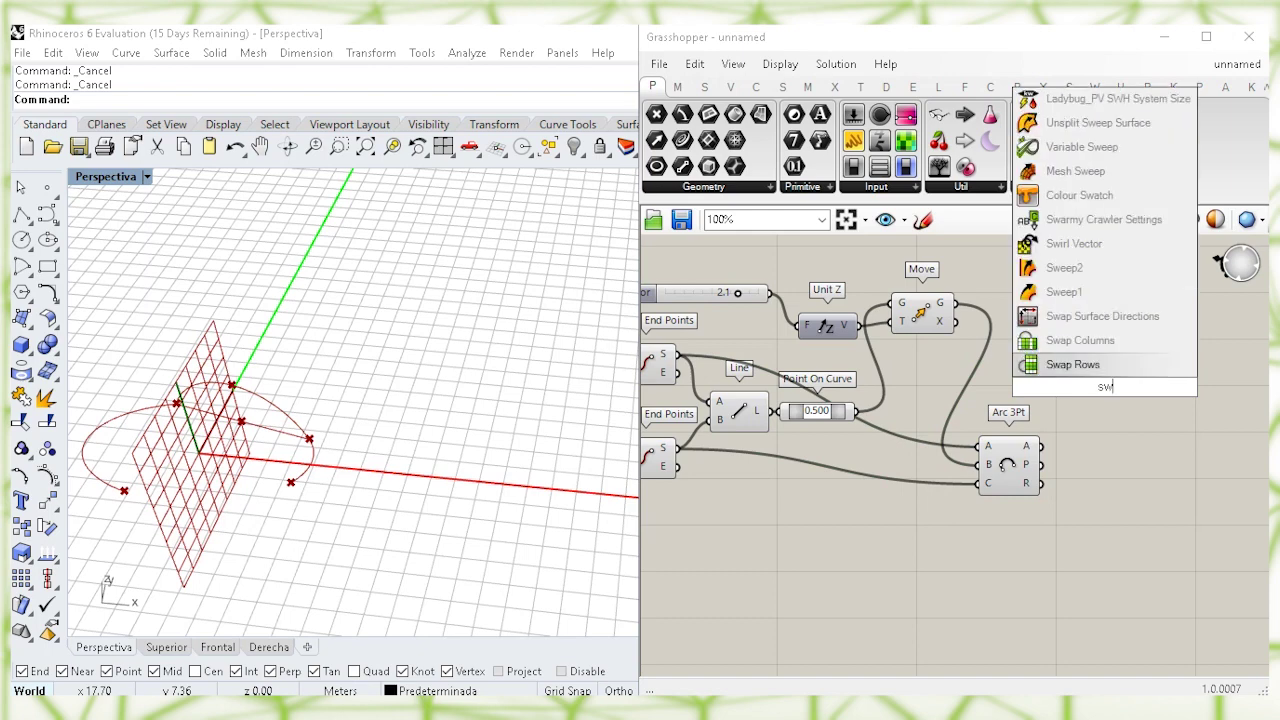
click(1103, 277)
drag(1115, 388, 1110, 453)
Step: Connect the first Extend Curve's C output to the R1 rail input of Sweep2
scroll(1061, 349, down, 1)
right_drag(804, 437, 934, 433)
right_drag(760, 446, 864, 401)
scroll(864, 400, down, 1)
right_drag(652, 427, 715, 416)
click(689, 392)
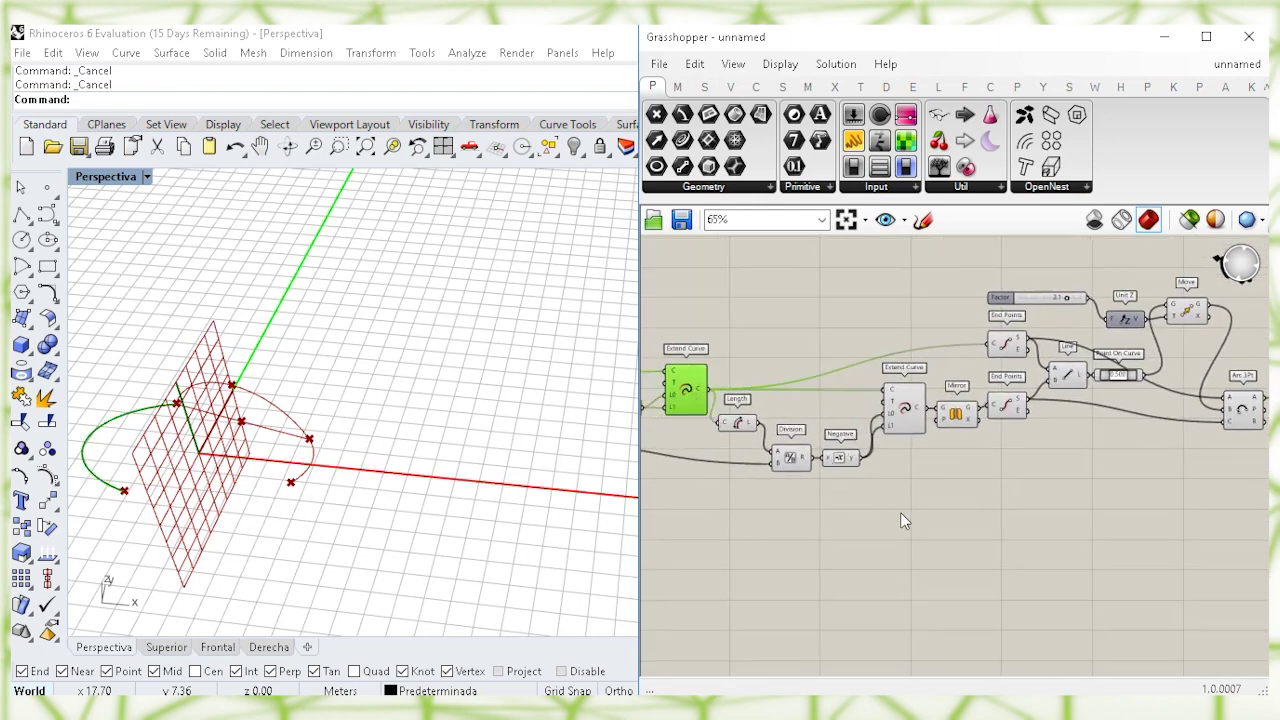
right_drag(900, 514, 880, 508)
scroll(864, 462, down, 1)
drag(705, 400, 1235, 380)
scroll(1152, 478, up, 3)
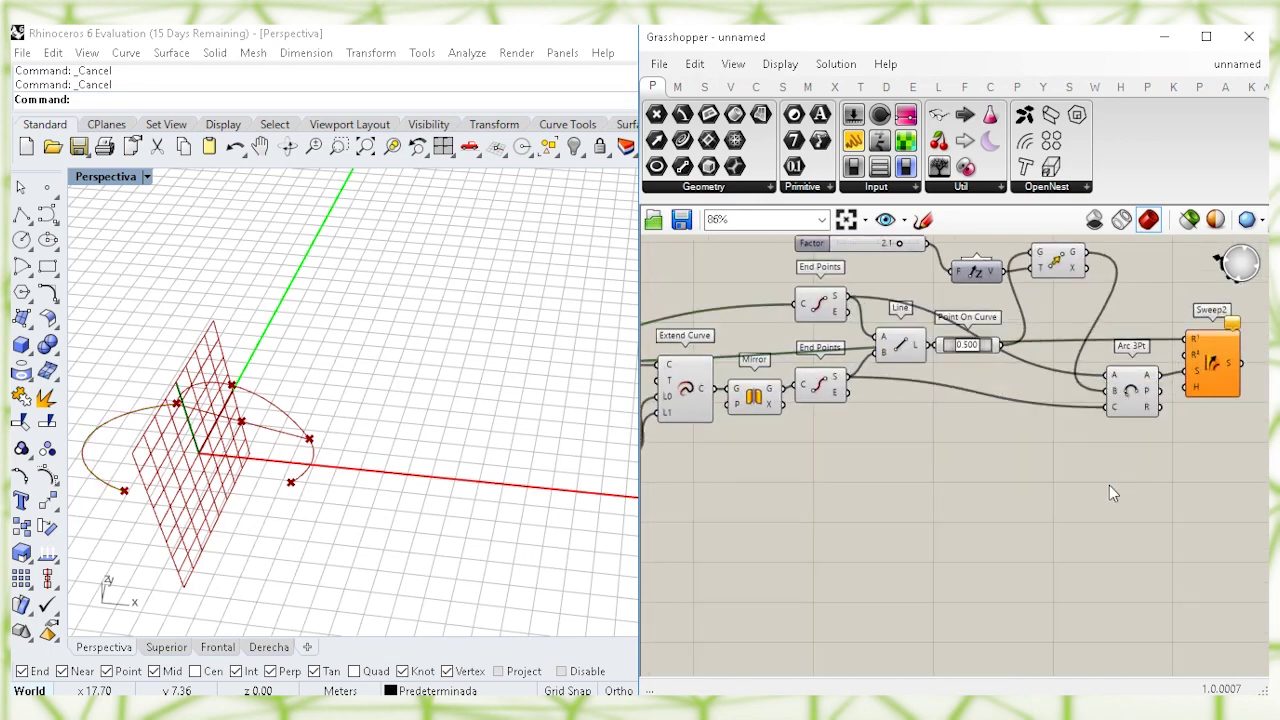
Step: Connect Mirror's G output to the R2 rail input of Sweep2 and lower Mirror slightly
right_drag(1109, 485, 1095, 490)
drag(740, 401, 1178, 359)
click(808, 501)
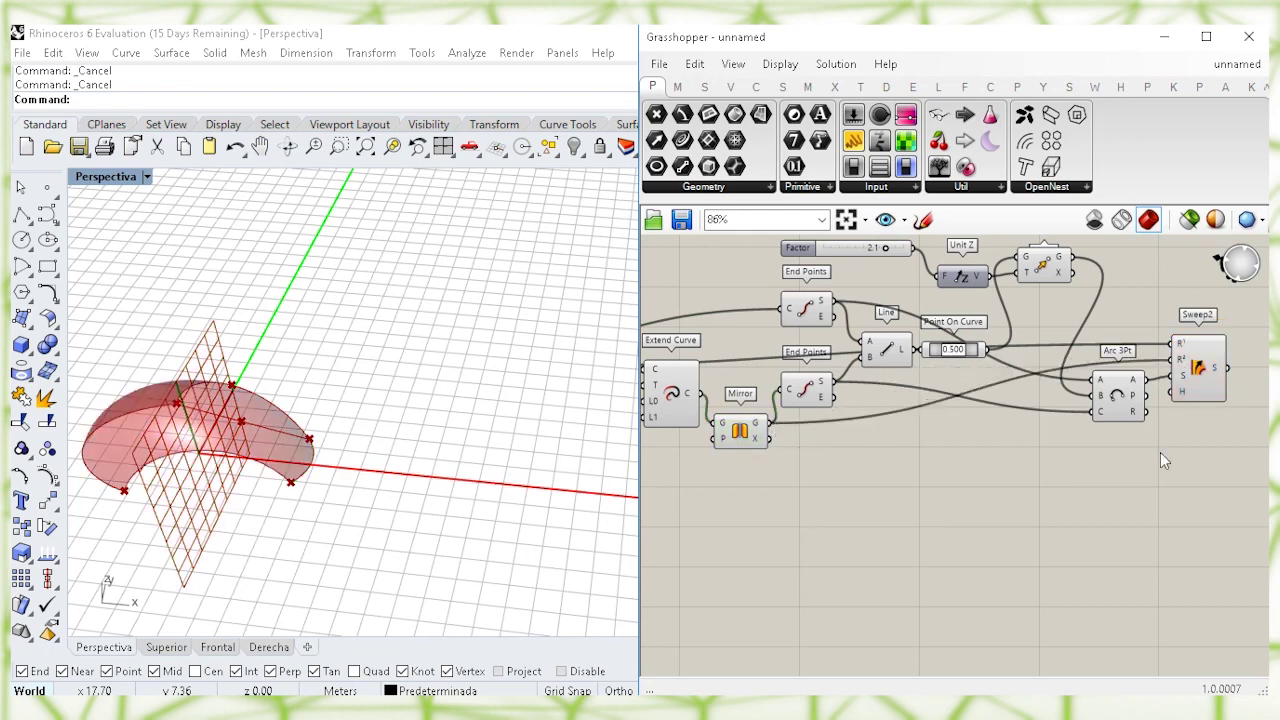
Step: Turn off the preview of every component except Sweep2
click(1205, 381)
scroll(1141, 455, down, 1)
drag(1139, 509, 649, 275)
scroll(775, 345, down, 1)
right_drag(757, 405, 951, 410)
scroll(951, 410, down, 1)
drag(964, 525, 722, 296)
shift+drag(1131, 488, 960, 296)
right_drag(1104, 364, 964, 370)
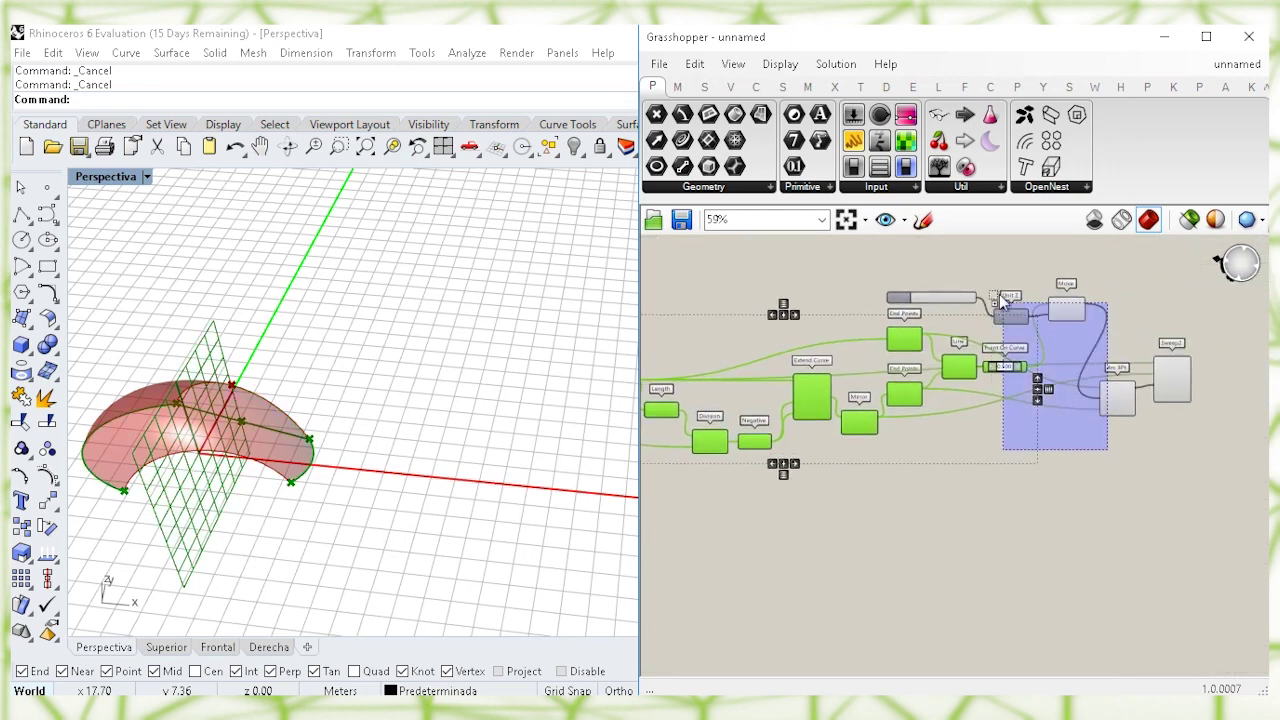
right_click(997, 263)
click(1031, 288)
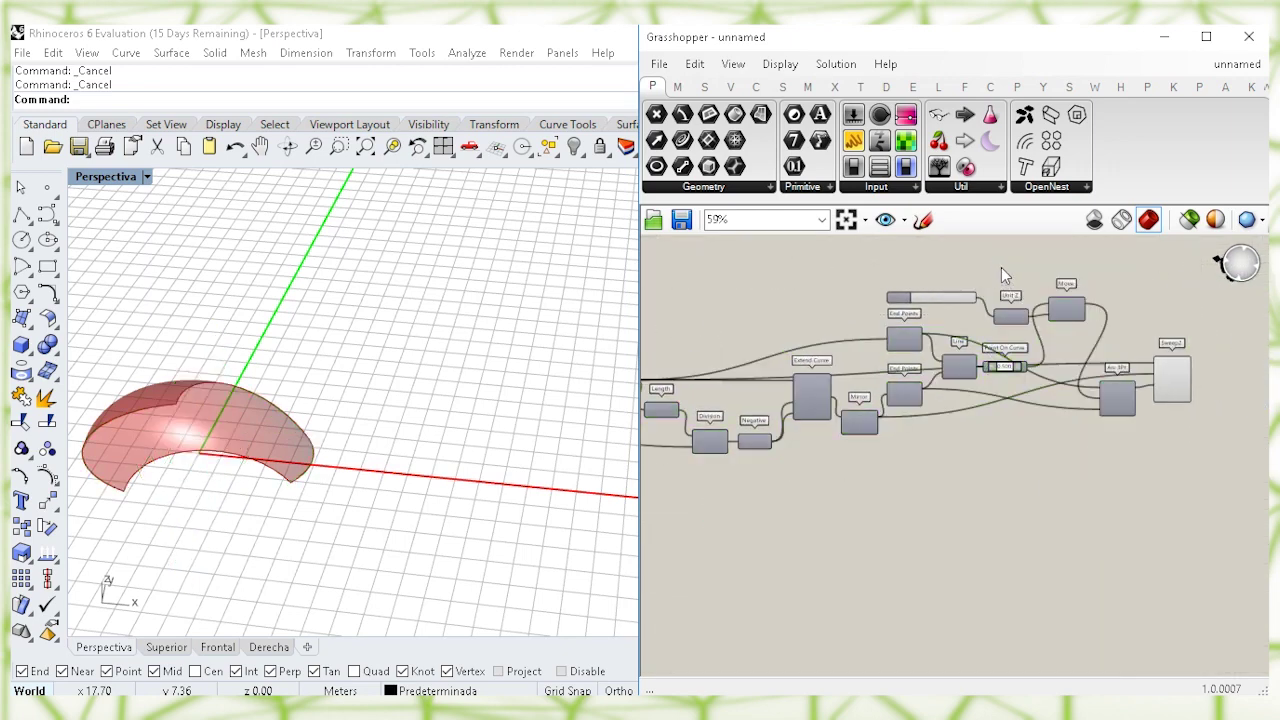
scroll(1166, 374, up, 2)
click(1169, 378)
right_drag(1049, 326, 1044, 360)
mouse_move(849, 298)
mouse_down()
mouse_move(776, 297)
mouse_move(880, 298)
mouse_move(855, 308)
mouse_up()
click(1016, 377)
Step: Add a Hexagonal grid component in the empty canvas area below Sweep2
right_drag(1016, 390, 771, 329)
click(929, 375)
click(955, 473)
scroll(920, 462, up, 1)
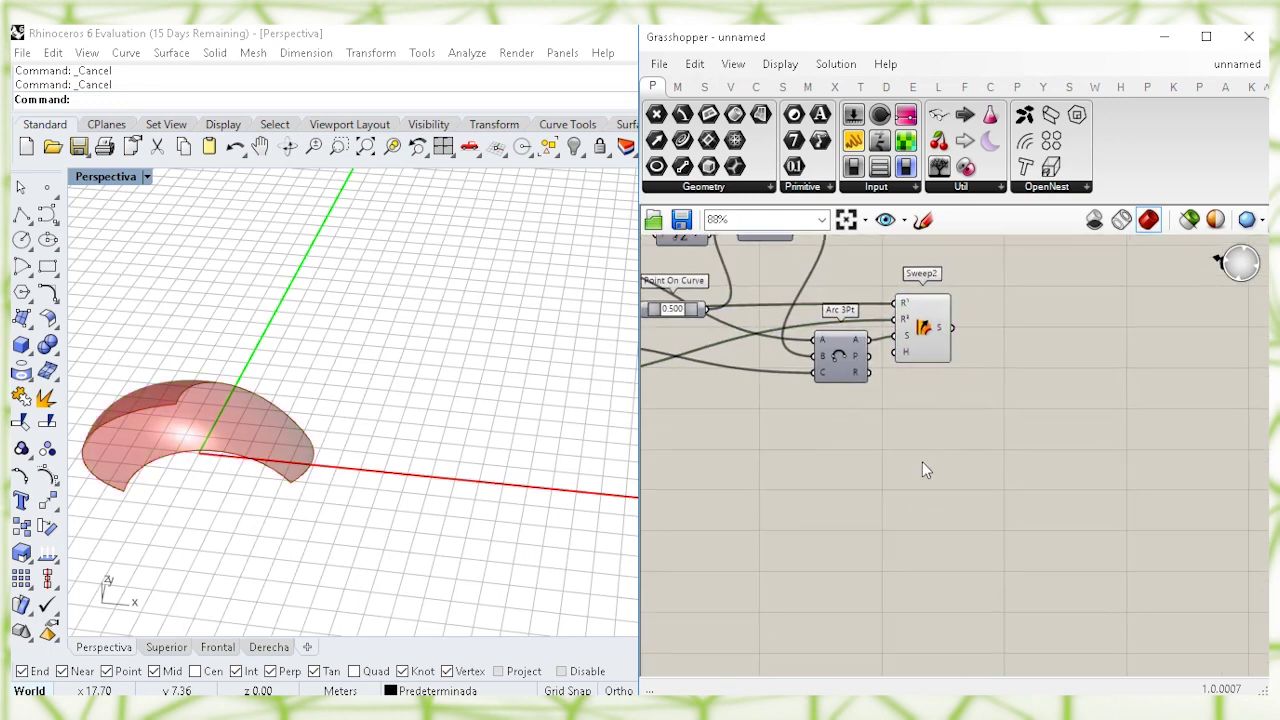
double_click(931, 533)
text(hex)
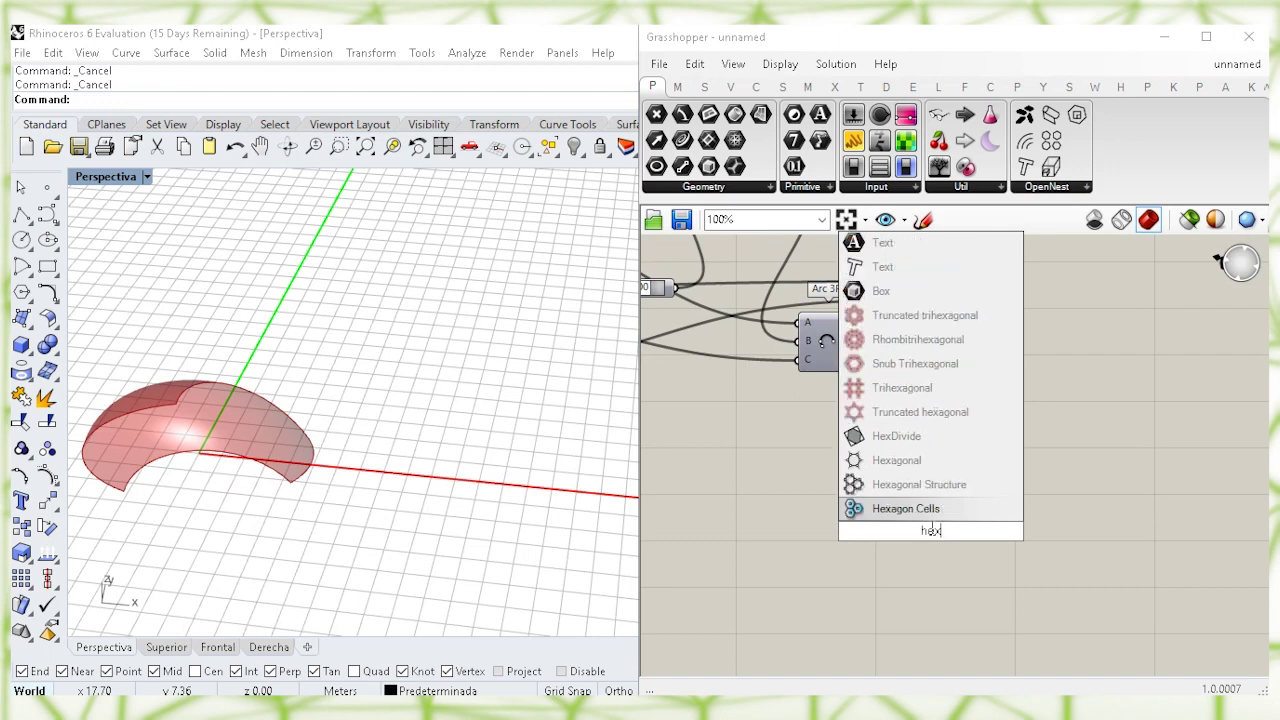
click(923, 465)
click(928, 523)
right_drag(928, 523, 950, 415)
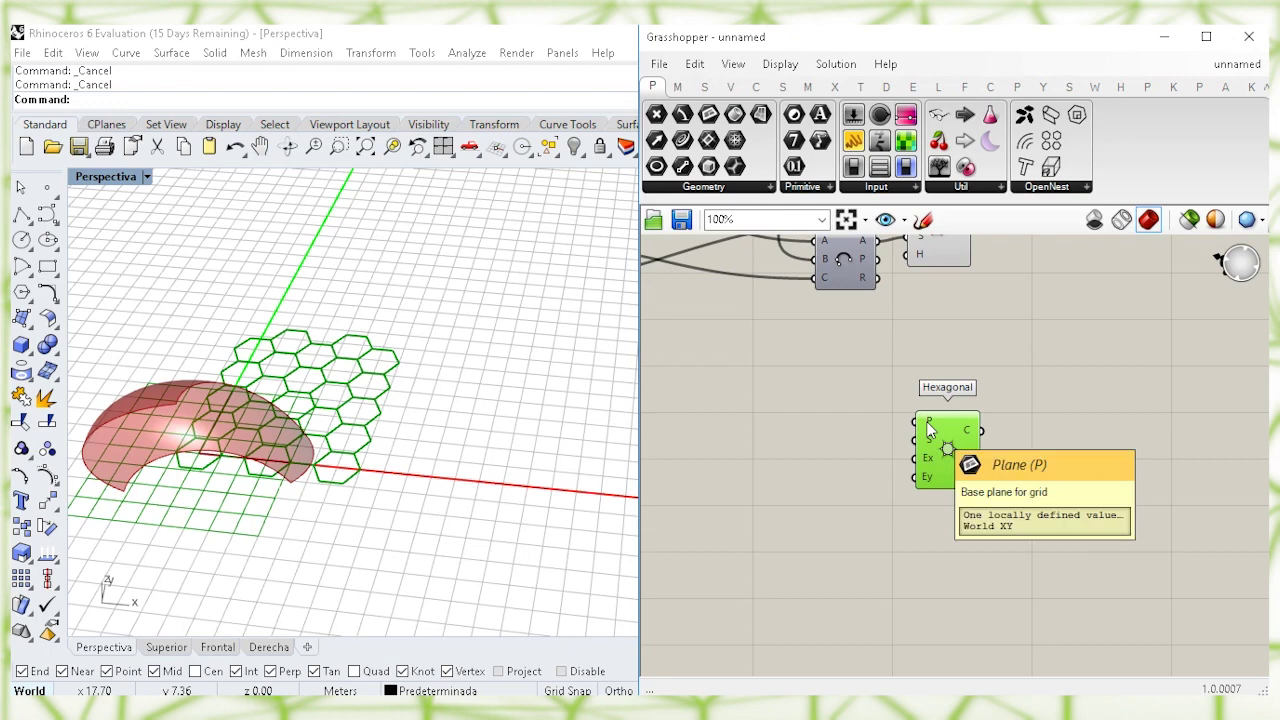
Step: Add a number slider with the value 0.401 and connect it to the Hexagonal component's S input
mouse_move(931, 449)
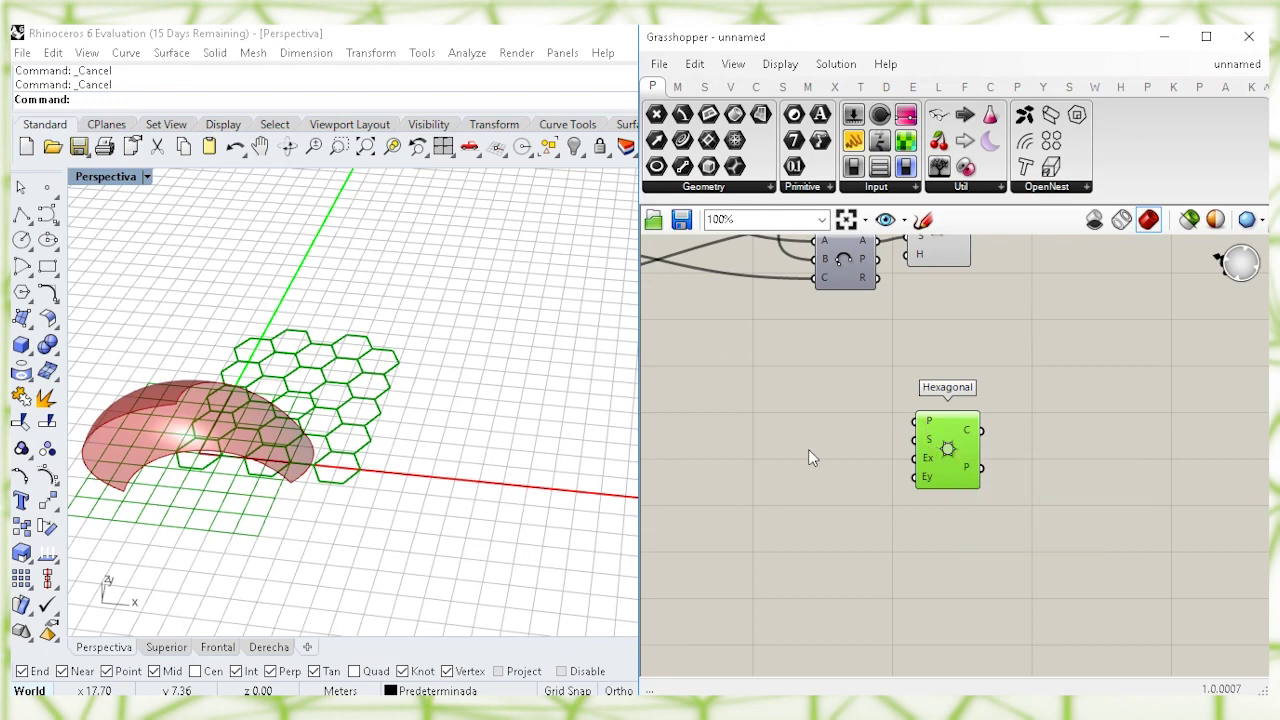
click(753, 458)
double_click(753, 458)
text(0.)
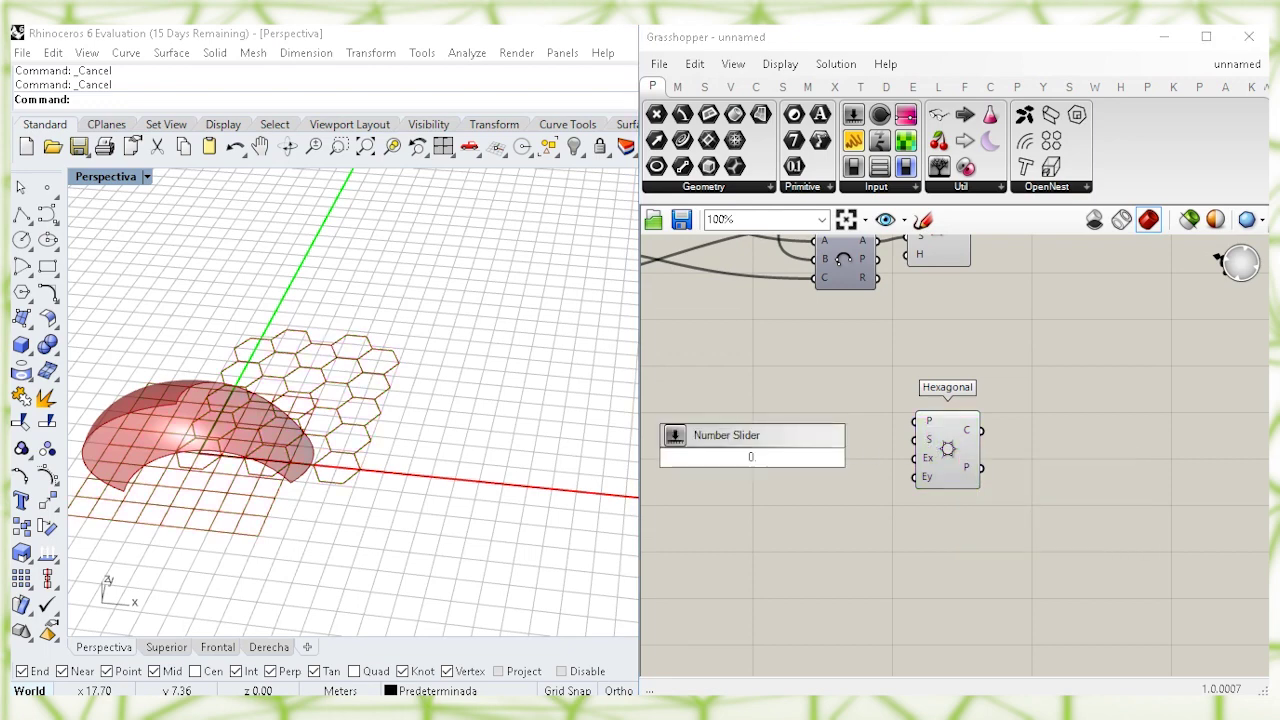
text(401)
key(Return)
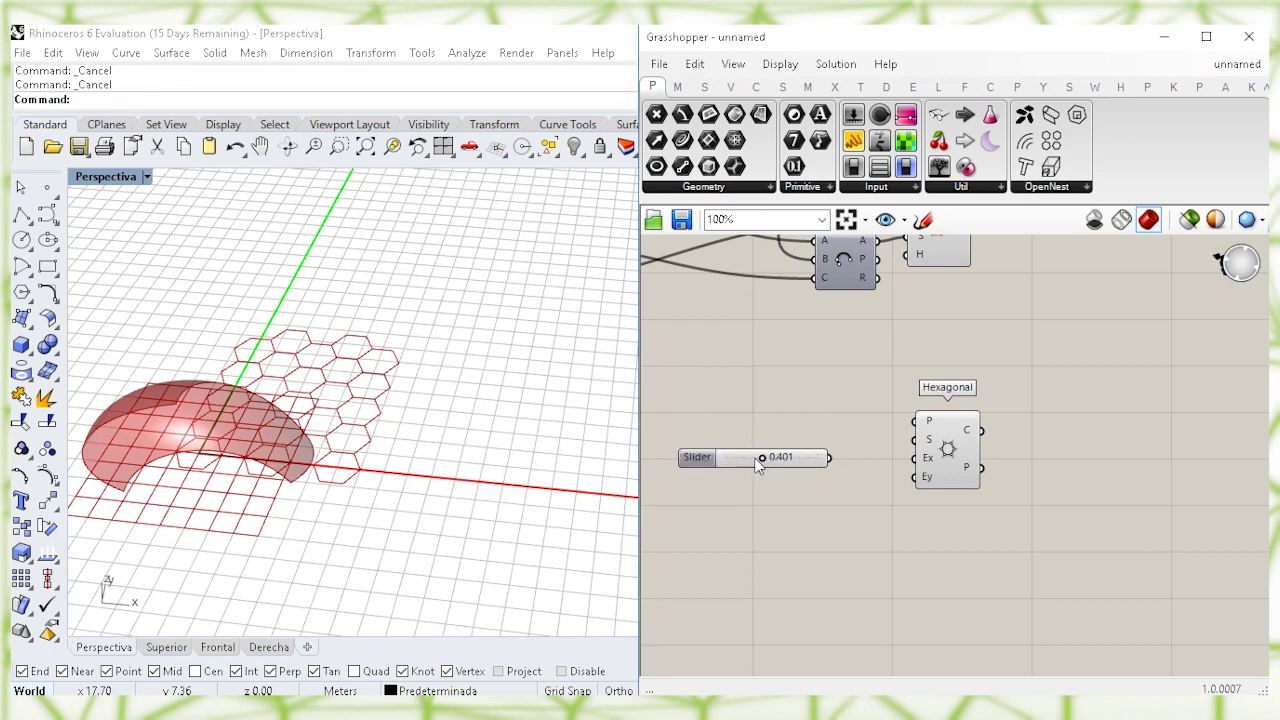
drag(928, 449, 883, 441)
click(846, 519)
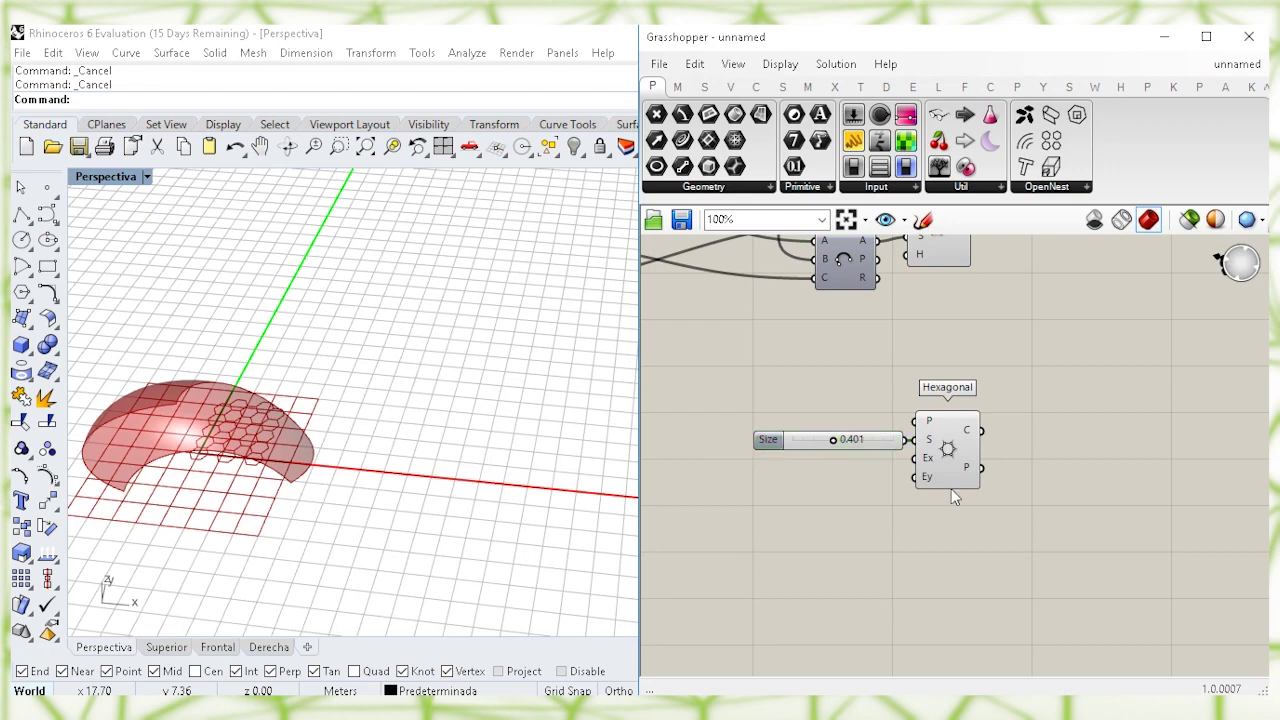
Step: Add a number slider with the value 28 and connect it to the Hexagonal component's Ex input
double_click(822, 493)
text(28)
key(Return)
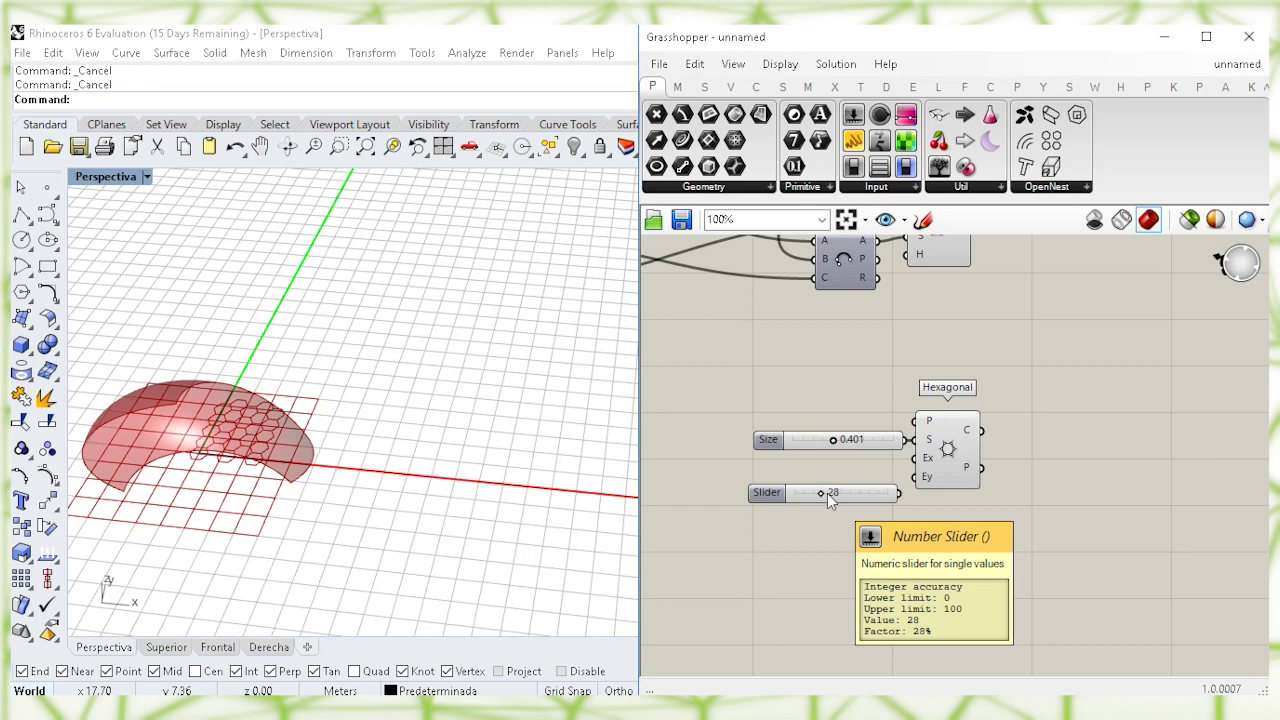
drag(864, 497, 912, 459)
click(919, 507)
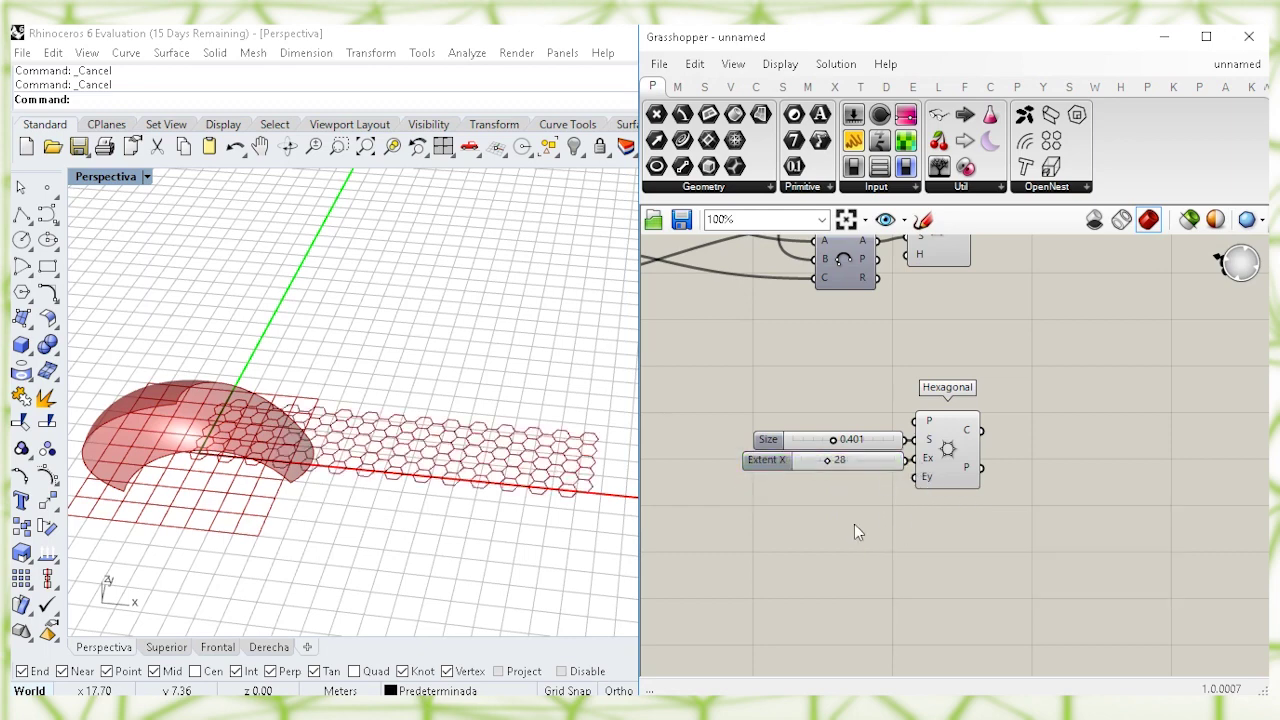
Step: Add a number slider with the value 26 below the Extent X slider and connect it to the Hexagonal component's Ey input
double_click(822, 518)
text(26)
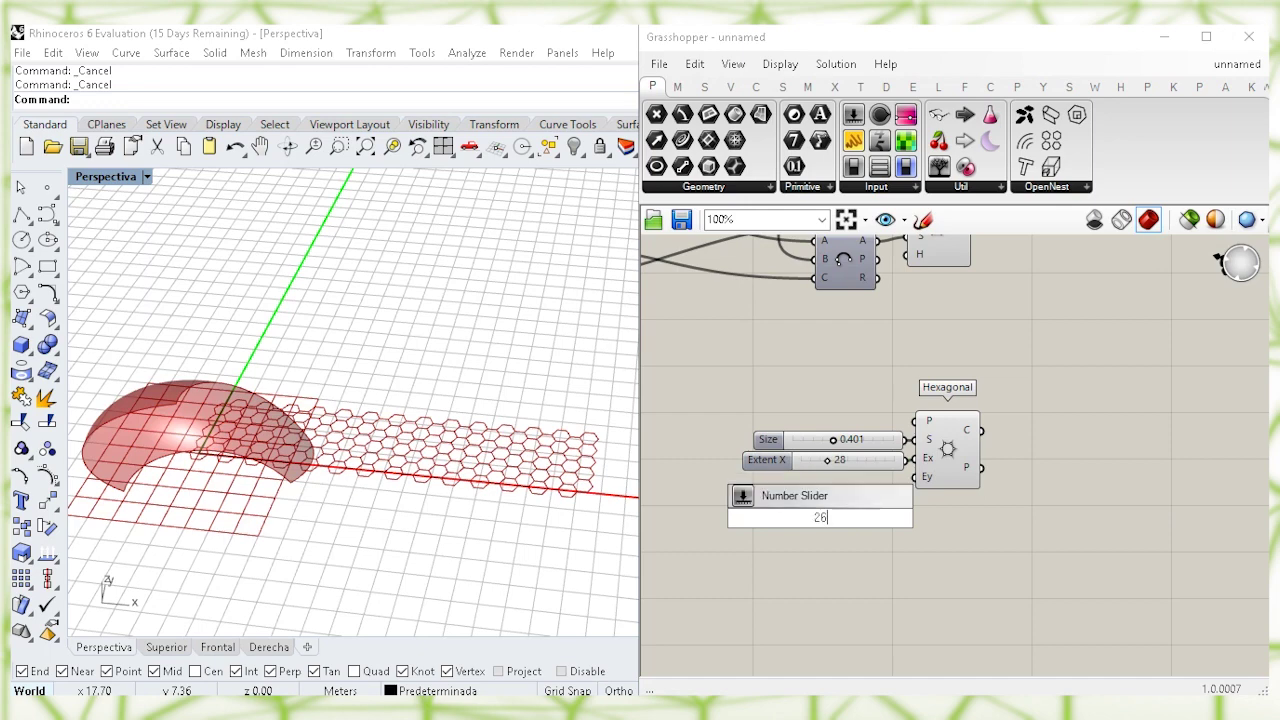
key(Return)
drag(858, 517, 858, 485)
mouse_move(905, 485)
mouse_down()
mouse_move(920, 485)
mouse_move(913, 477)
mouse_up()
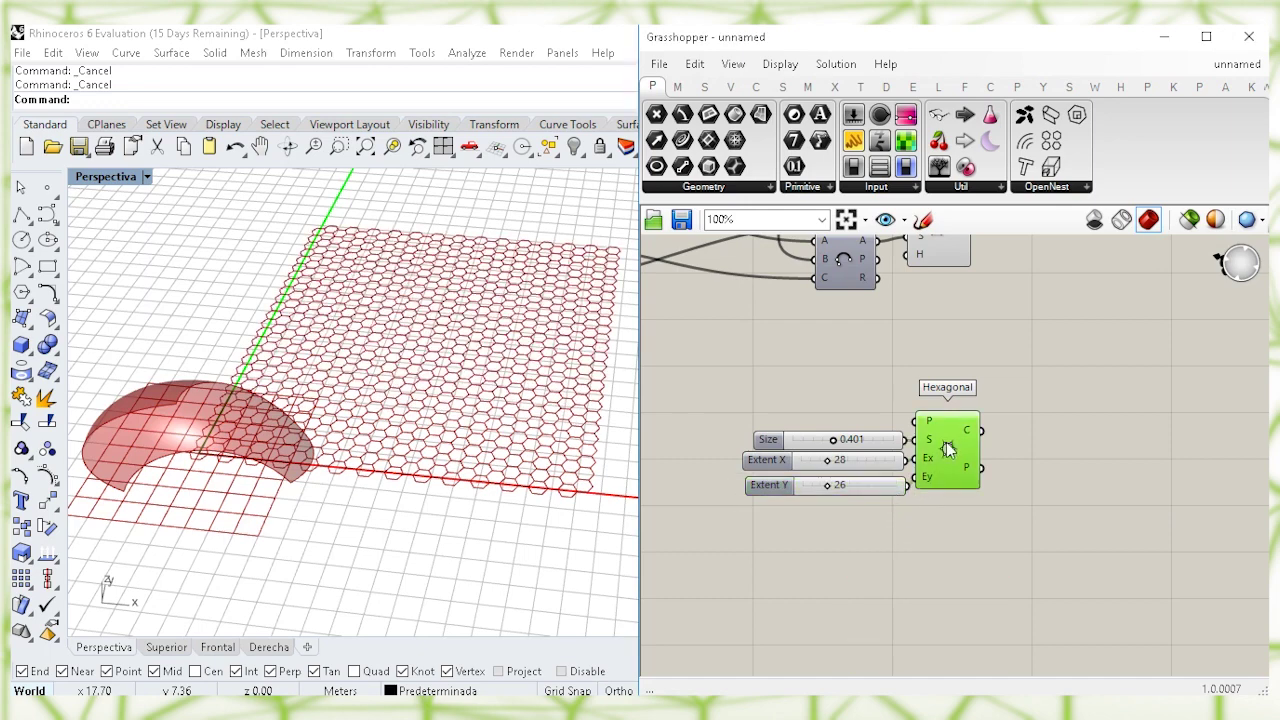
Step: Flatten both the C and P outputs of the Hexagonal component
click(948, 449)
right_drag(996, 437, 930, 450)
right_click(911, 448)
click(940, 510)
right_click(908, 482)
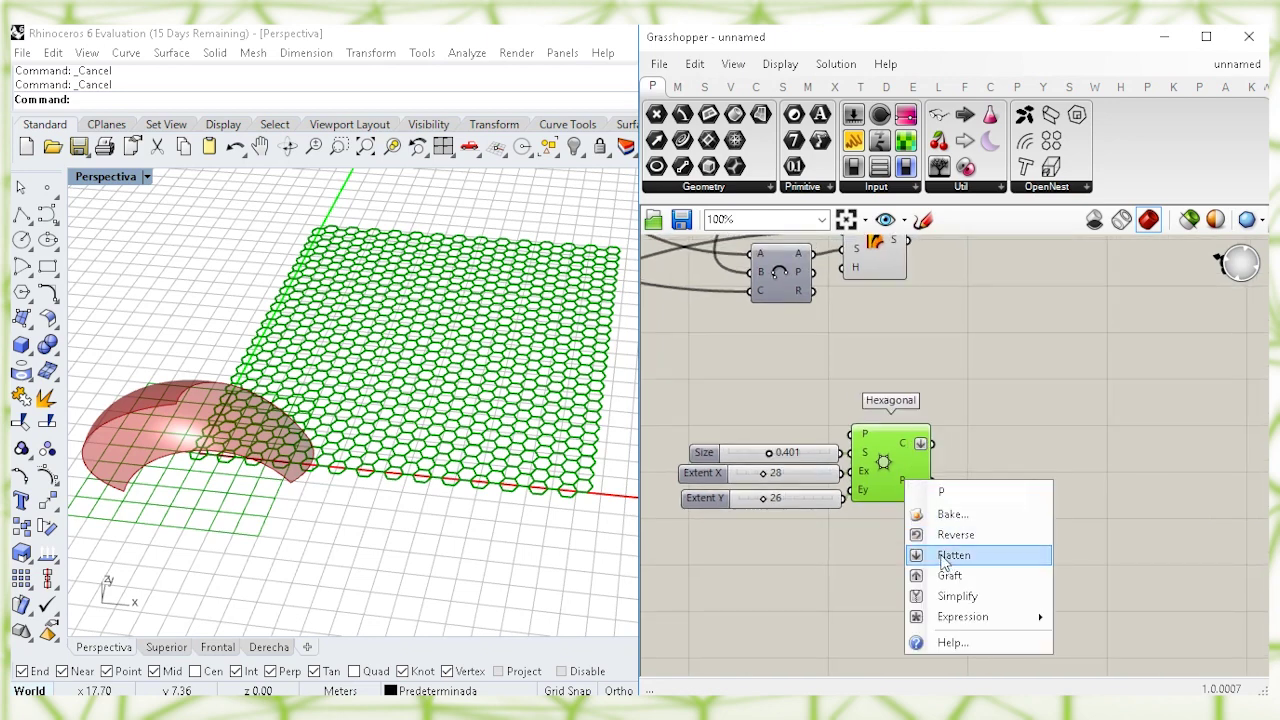
click(954, 555)
click(1025, 510)
click(884, 476)
click(1034, 437)
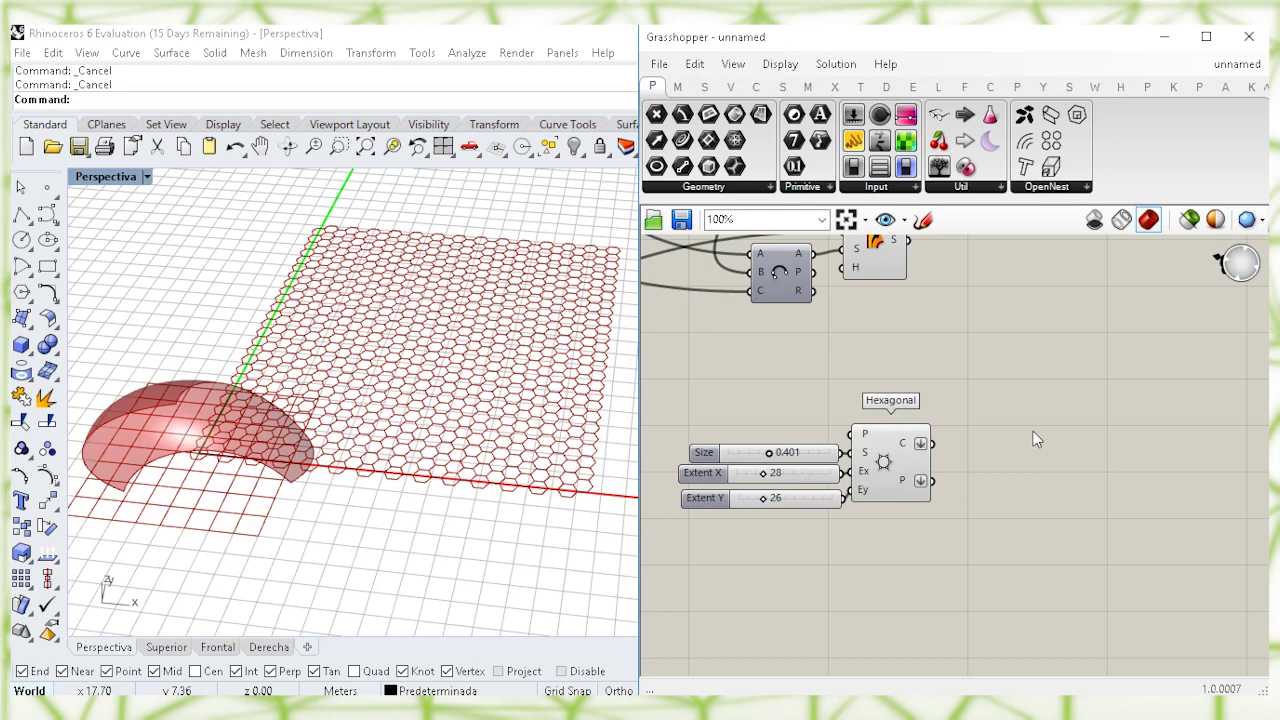
Step: Add a Bounding Box component after the Hexagonal component
right_drag(1021, 426, 966, 443)
double_click(968, 433)
text(bo)
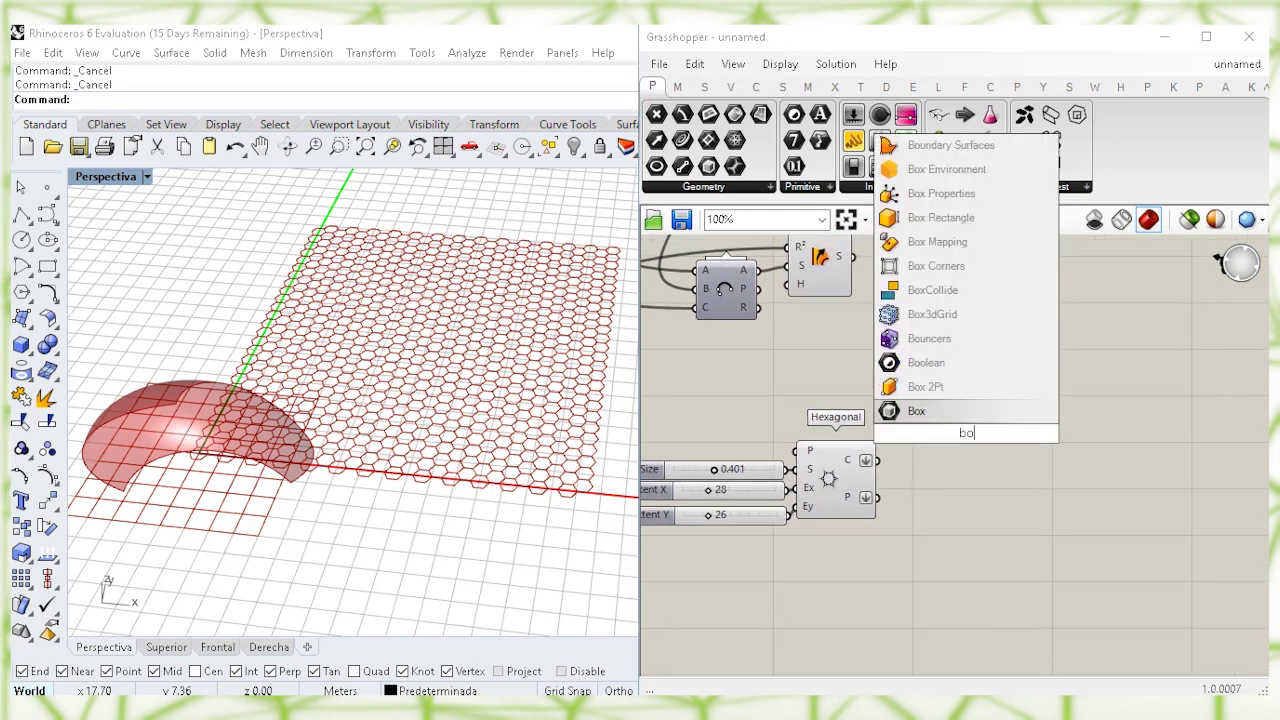
text(und)
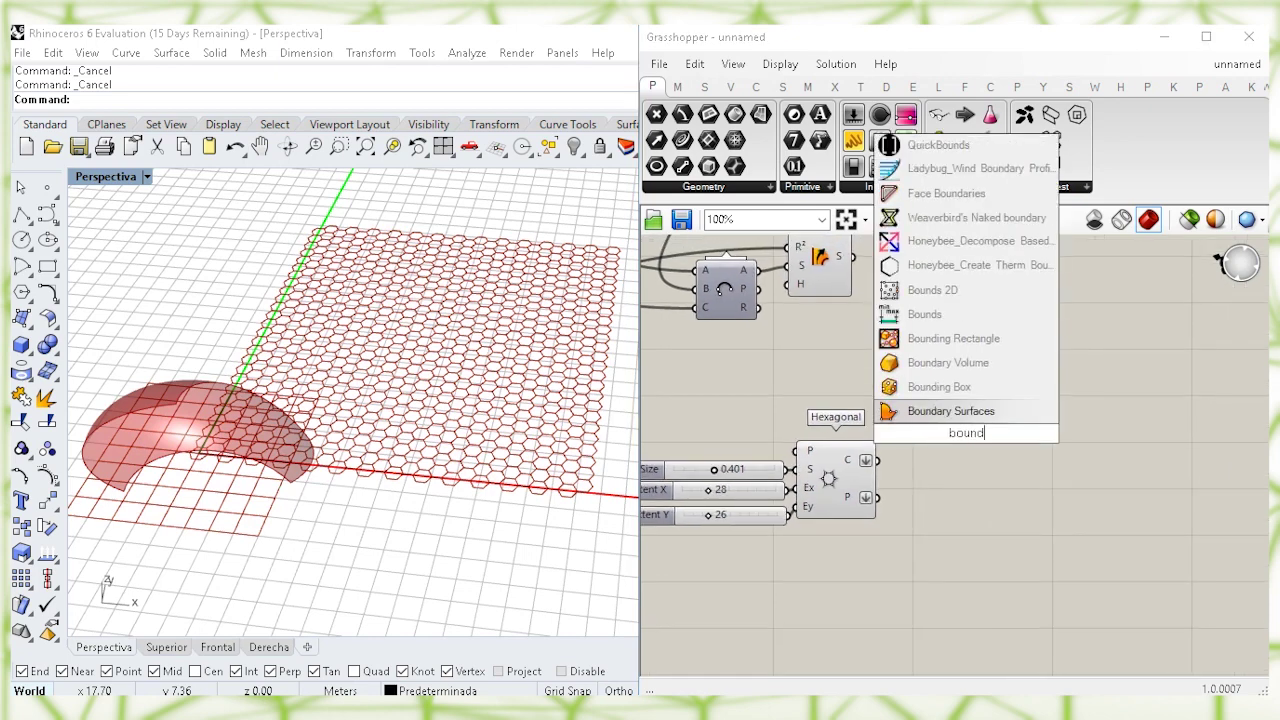
click(950, 387)
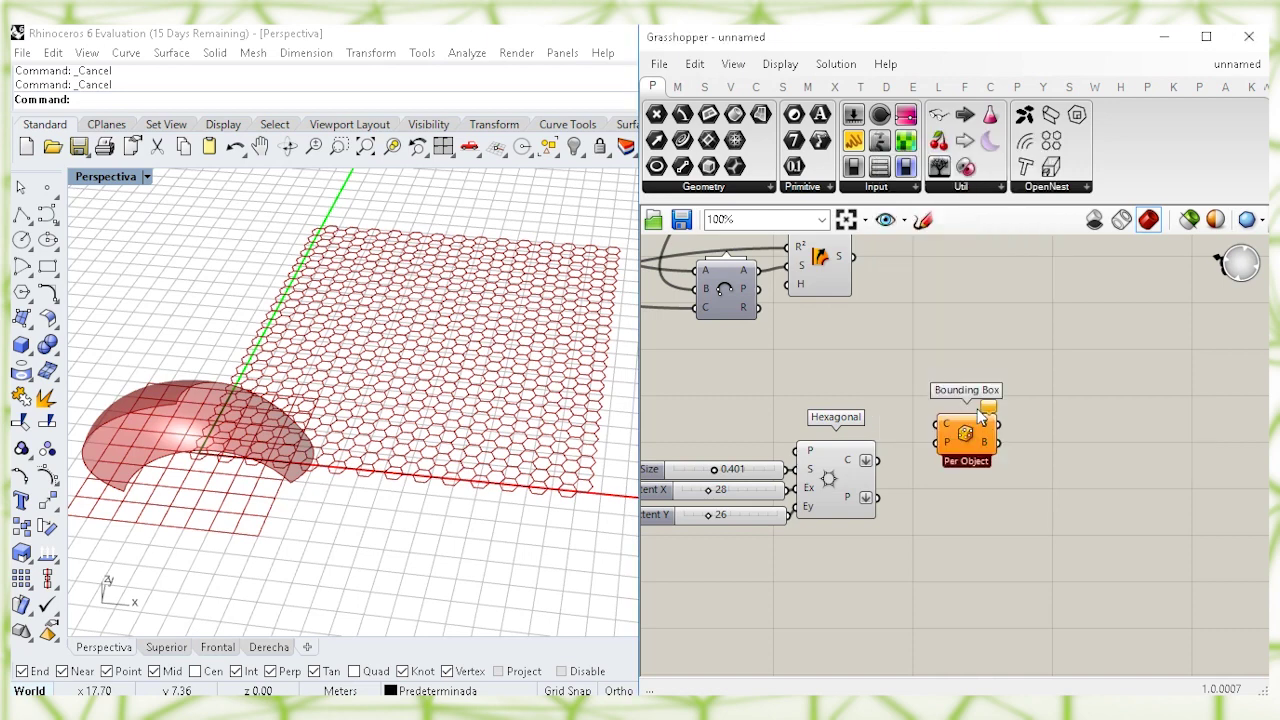
Step: Connect the Hexagonal component's C output to the Bounding Box content input and switch the Bounding Box to Union Box
drag(947, 425, 878, 460)
right_click(968, 436)
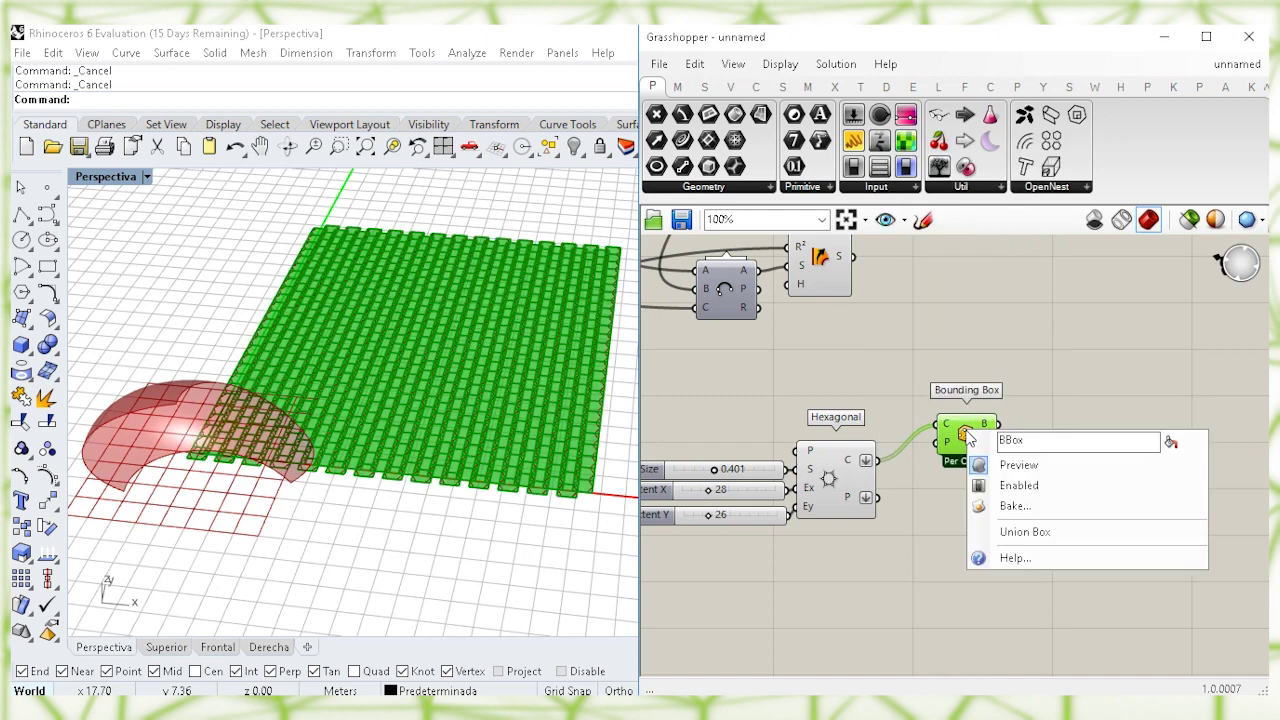
click(1006, 532)
drag(980, 450, 951, 480)
click(1000, 466)
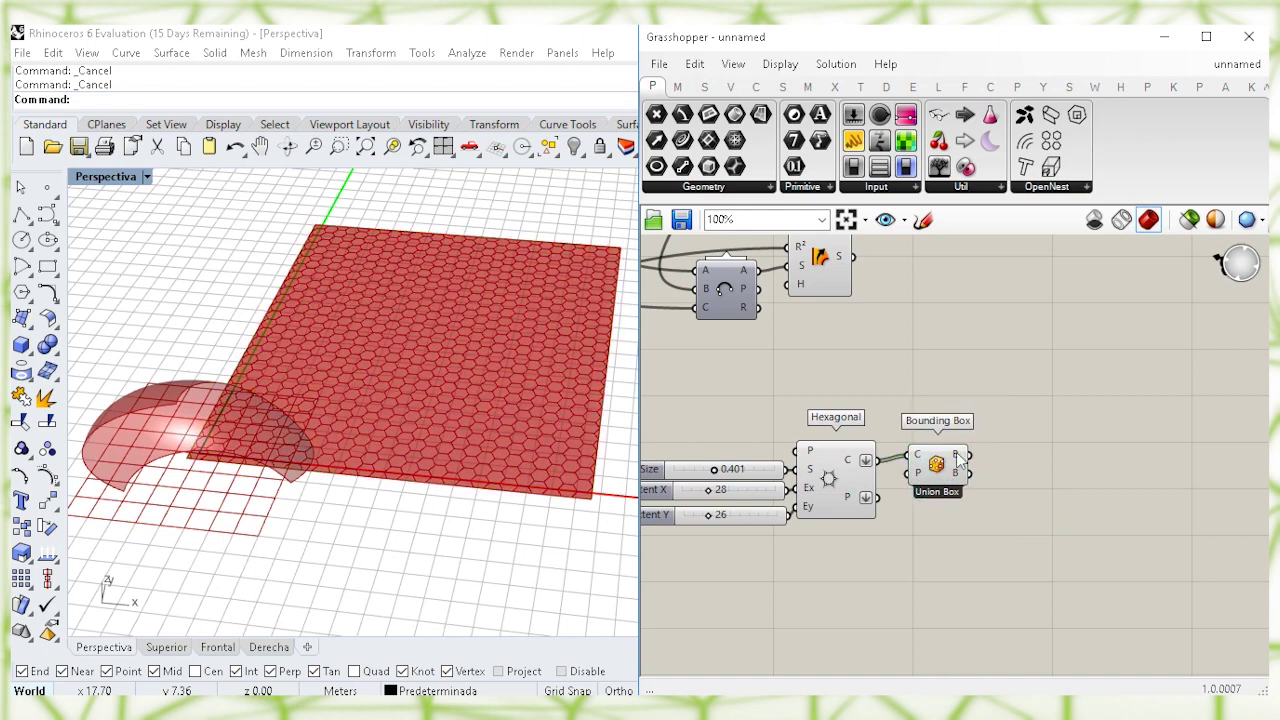
Step: Add a Deconstruct Brep component after the Bounding Box and feed it the box output
double_click(1032, 413)
text(dec)
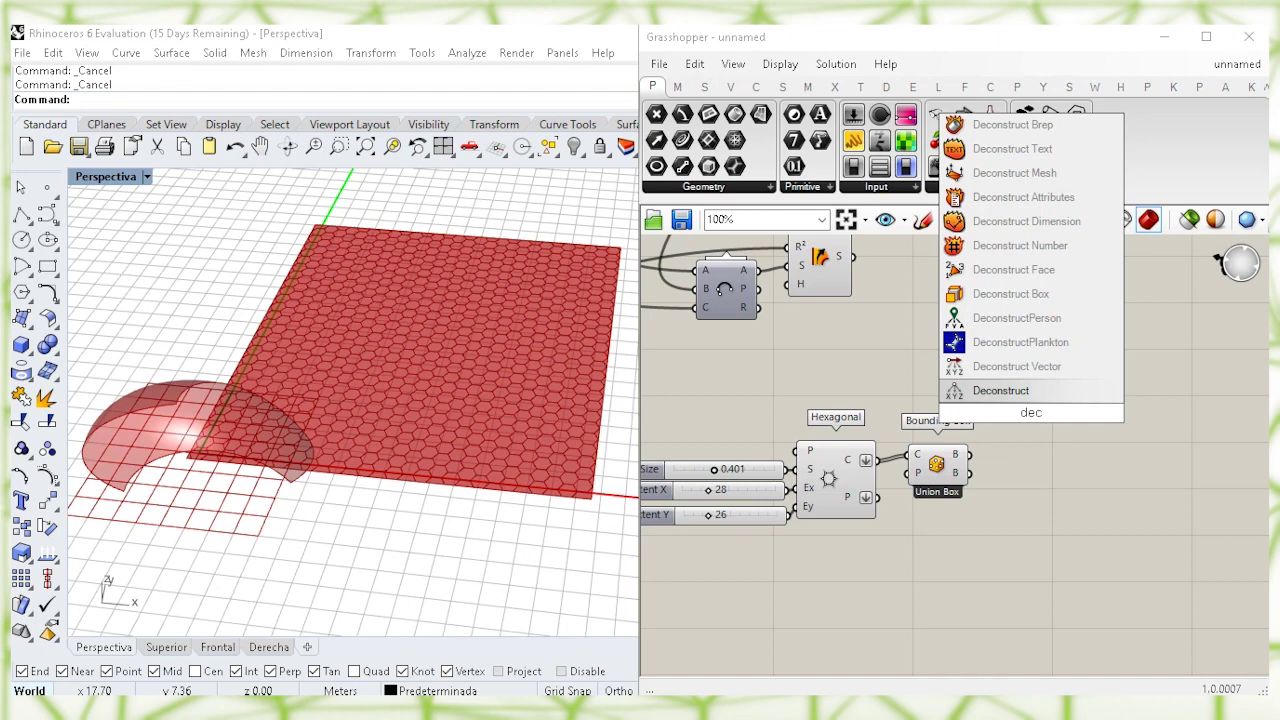
click(1045, 131)
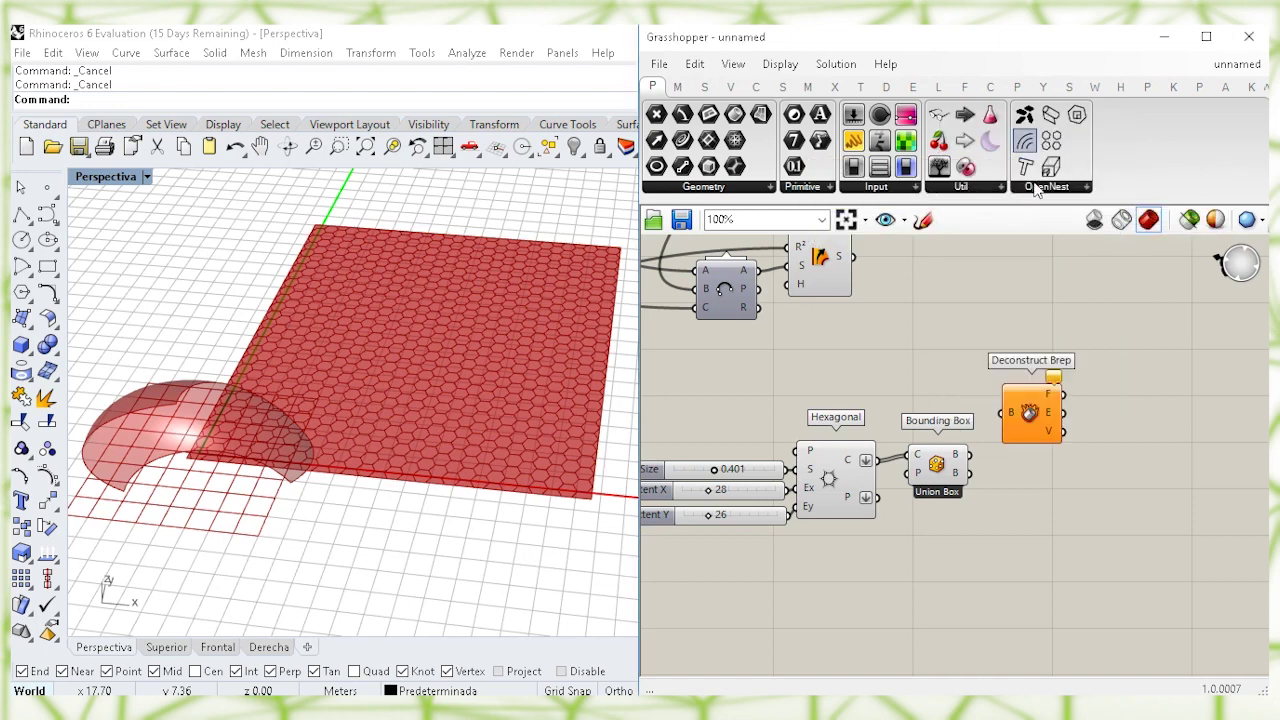
drag(1005, 413, 1027, 455)
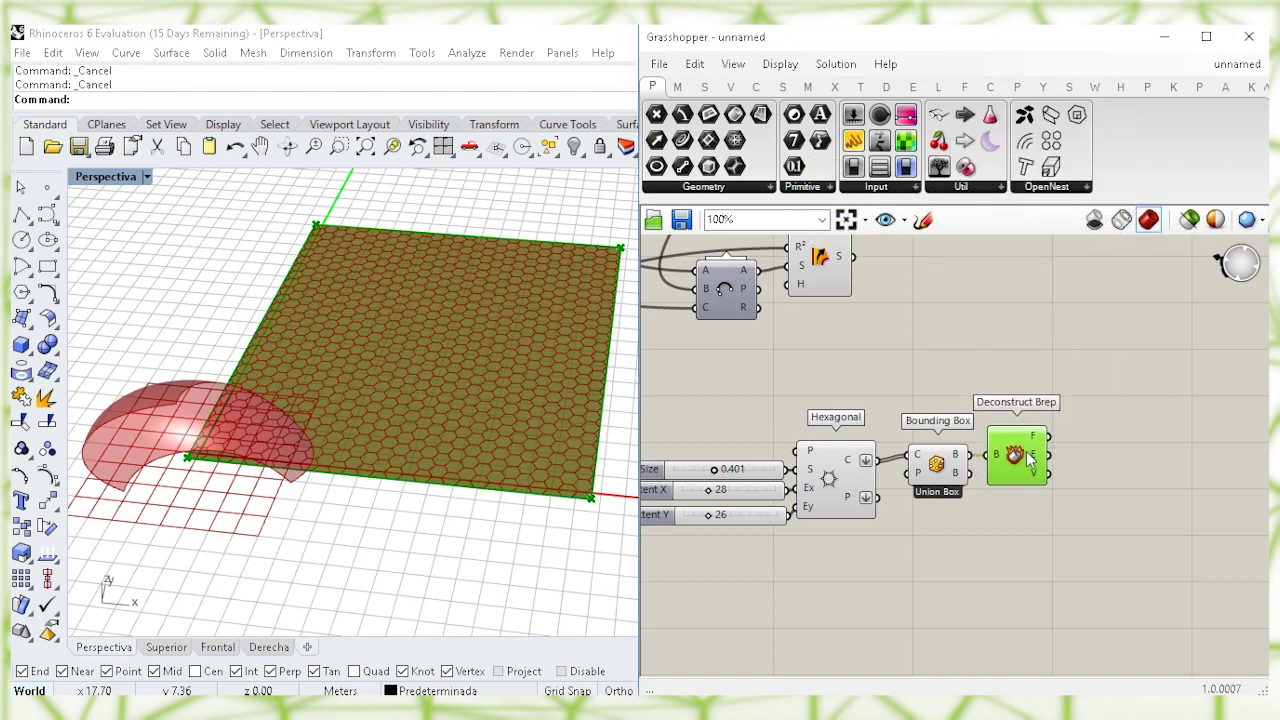
Step: Turn off the preview of the Bounding Box component
click(1028, 527)
click(930, 468)
right_click(935, 460)
click(985, 491)
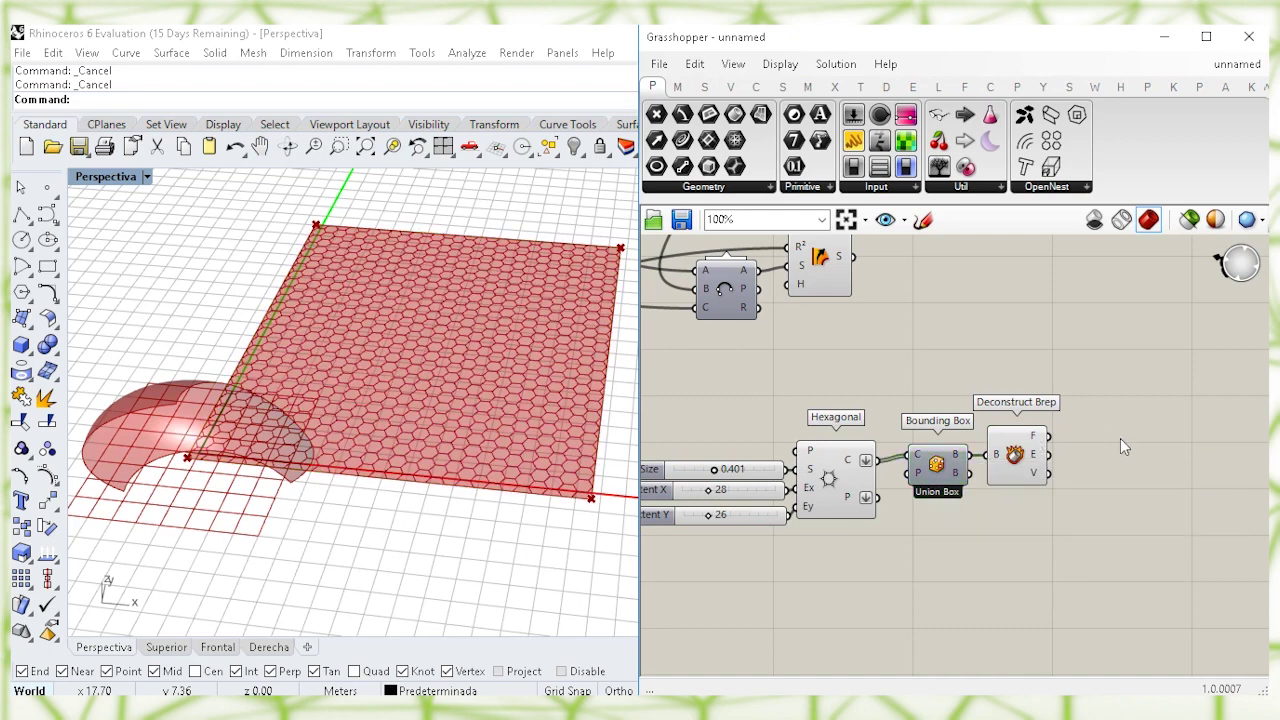
Step: Add an Evaluate Surface component with its S input reparameterized and connected to the Deconstruct Brep F output
double_click(1134, 470)
text(ev)
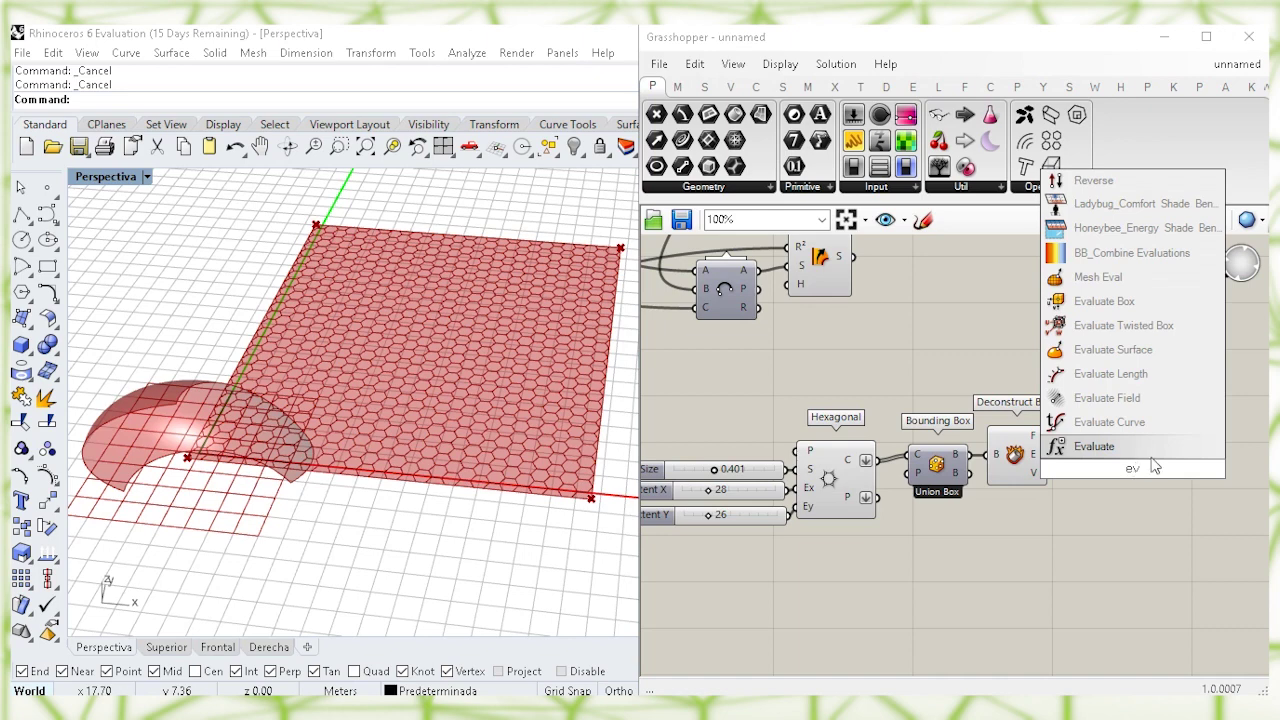
click(1186, 349)
right_click(1105, 445)
click(1136, 524)
drag(1048, 436, 1126, 550)
Step: Turn off the preview of the Deconstruct Brep component
click(1013, 455)
right_click(1013, 455)
click(1035, 489)
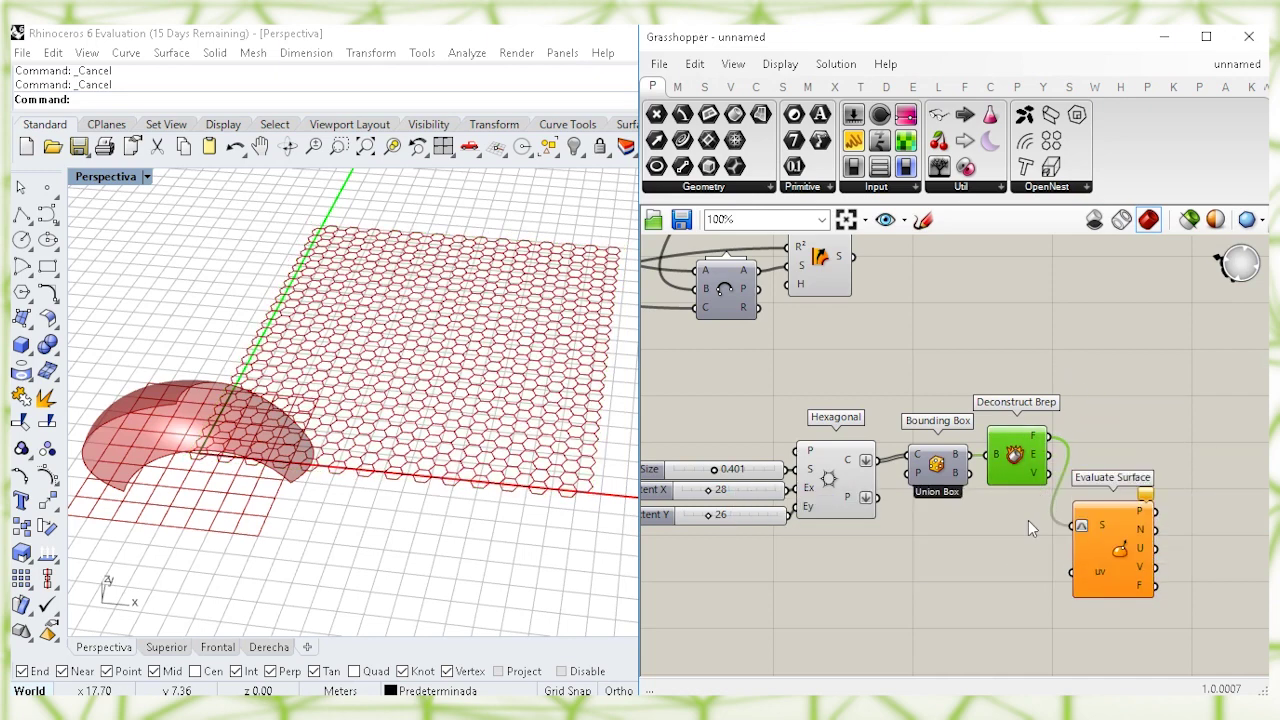
Step: Add an MD Slider, connect it to the Evaluate Surface uv input, and place both components below Deconstruct Brep
right_drag(1068, 617, 1050, 524)
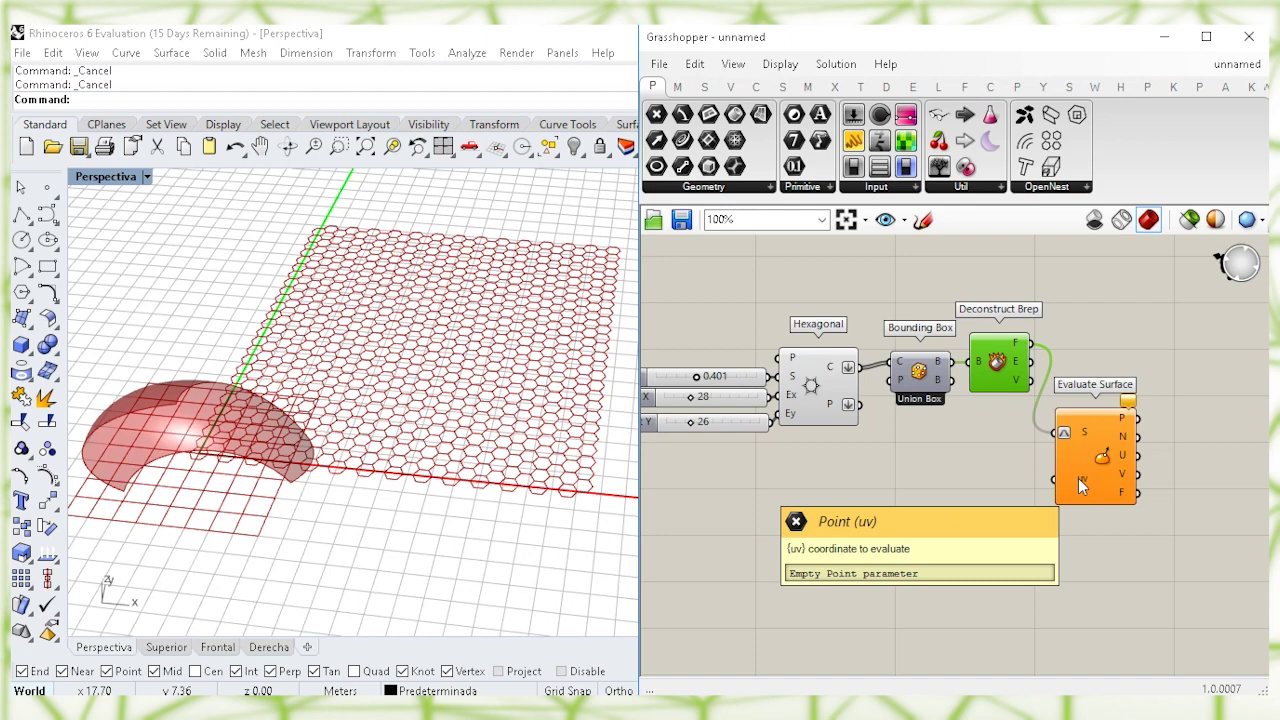
click(954, 583)
double_click(922, 563)
text(md)
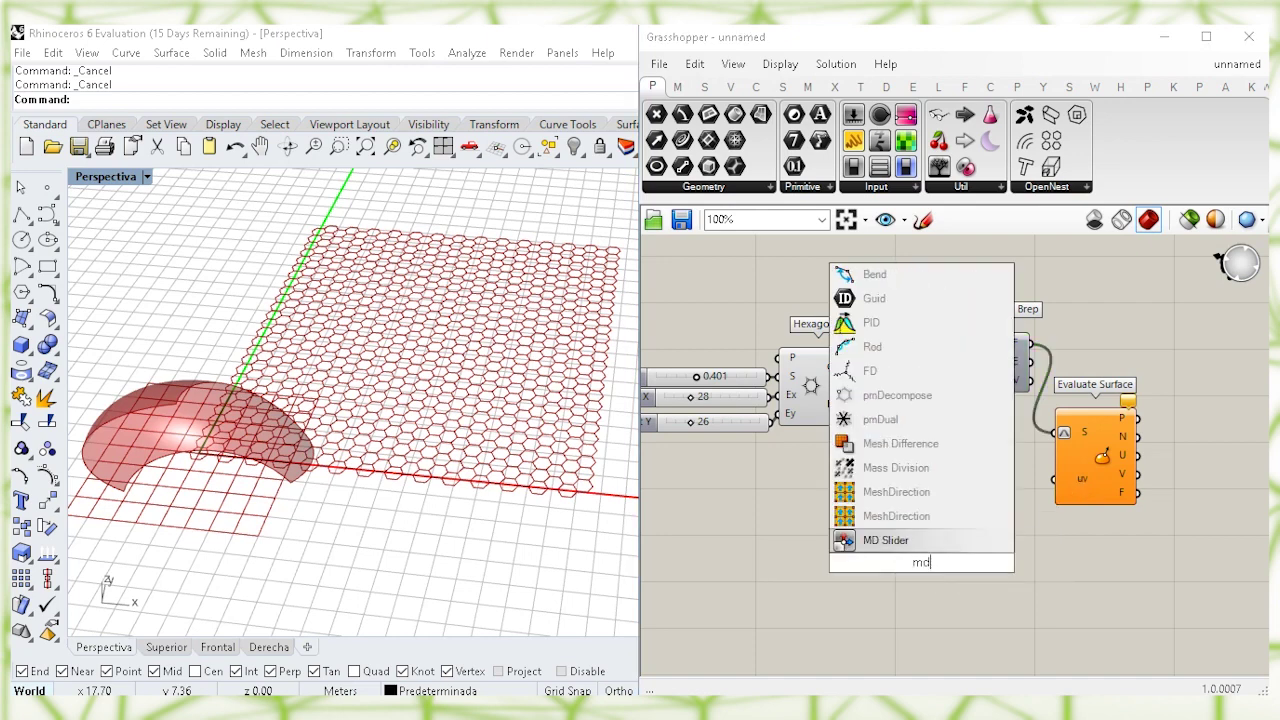
key(Return)
drag(1008, 648, 1008, 536)
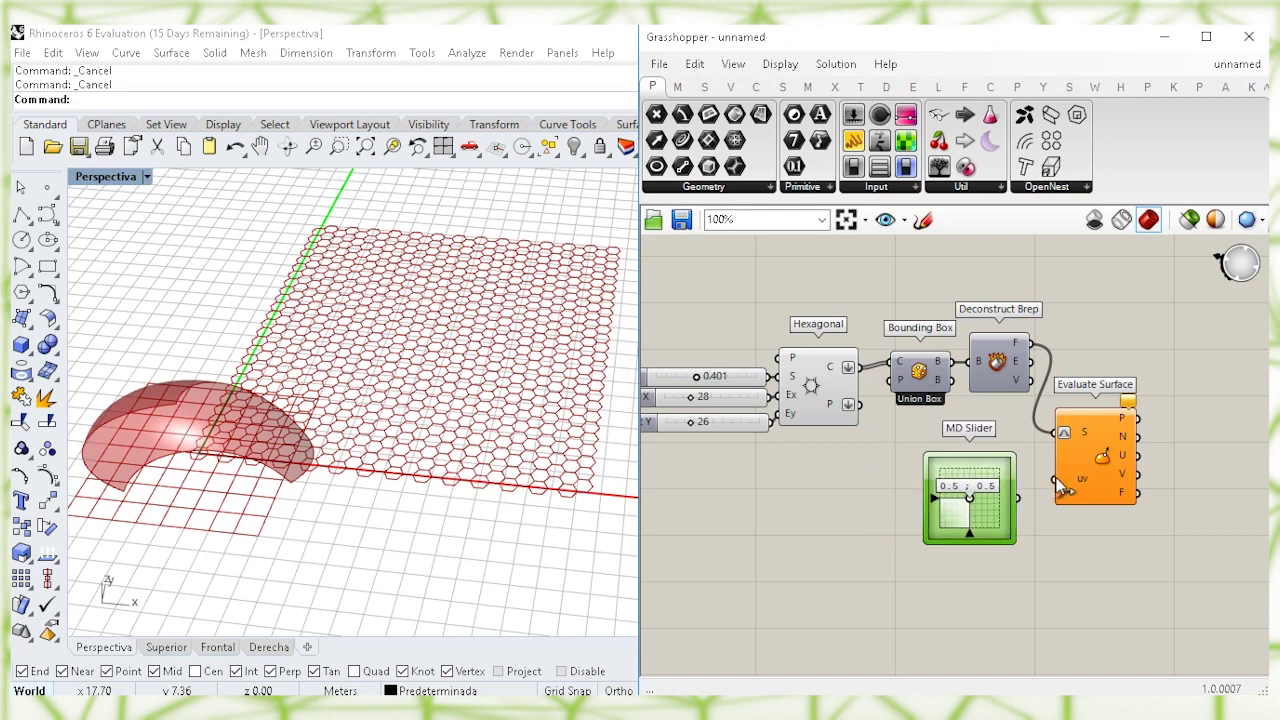
drag(1063, 487, 1058, 482)
drag(980, 517, 1008, 509)
right_drag(1167, 505, 1059, 505)
drag(1032, 563, 971, 540)
click(1111, 479)
right_drag(1111, 479, 1073, 422)
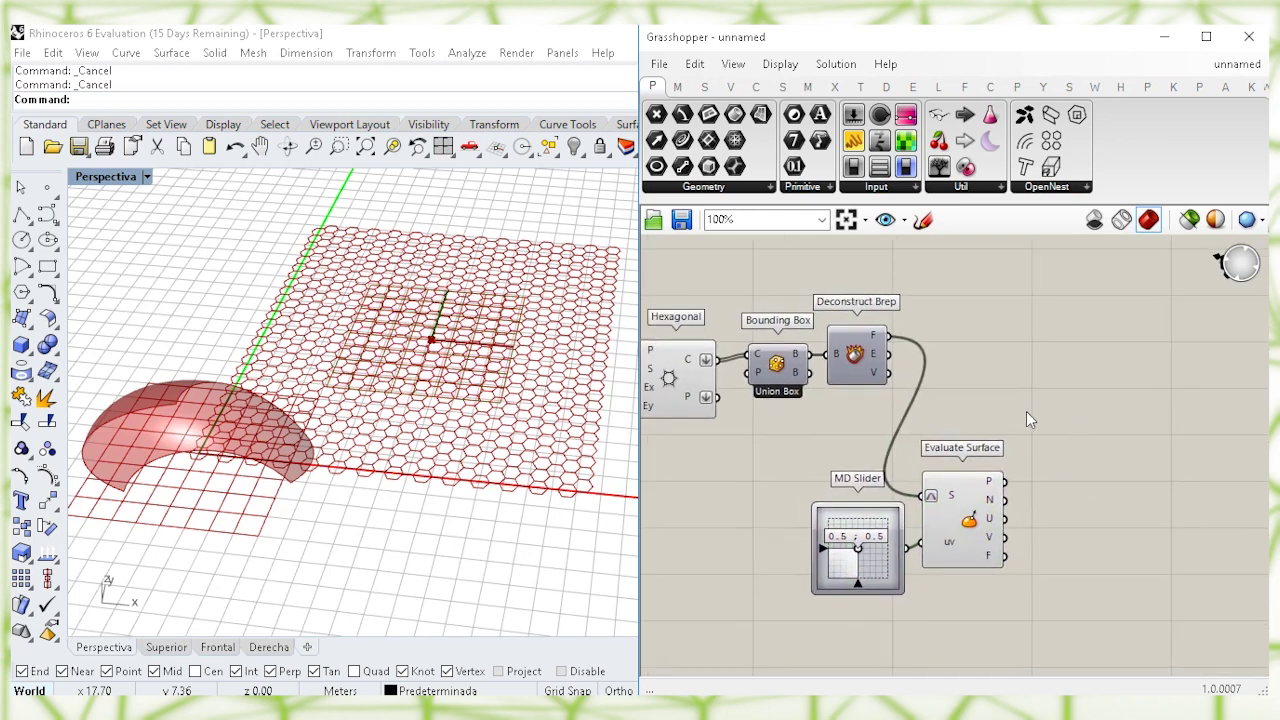
Step: Add a Pull Point component, connecting the Hexagonal P output to its P input and the Evaluate Surface P output to its G input
double_click(1025, 410)
text(pull po)
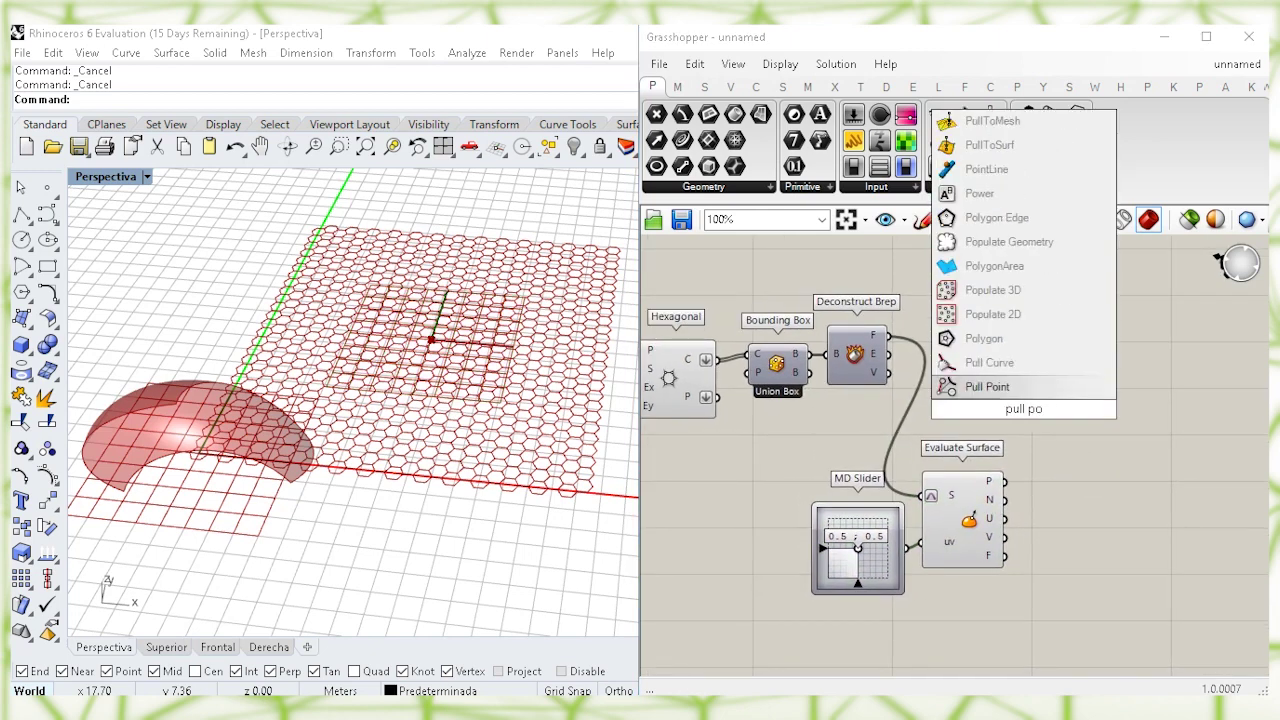
click(1048, 390)
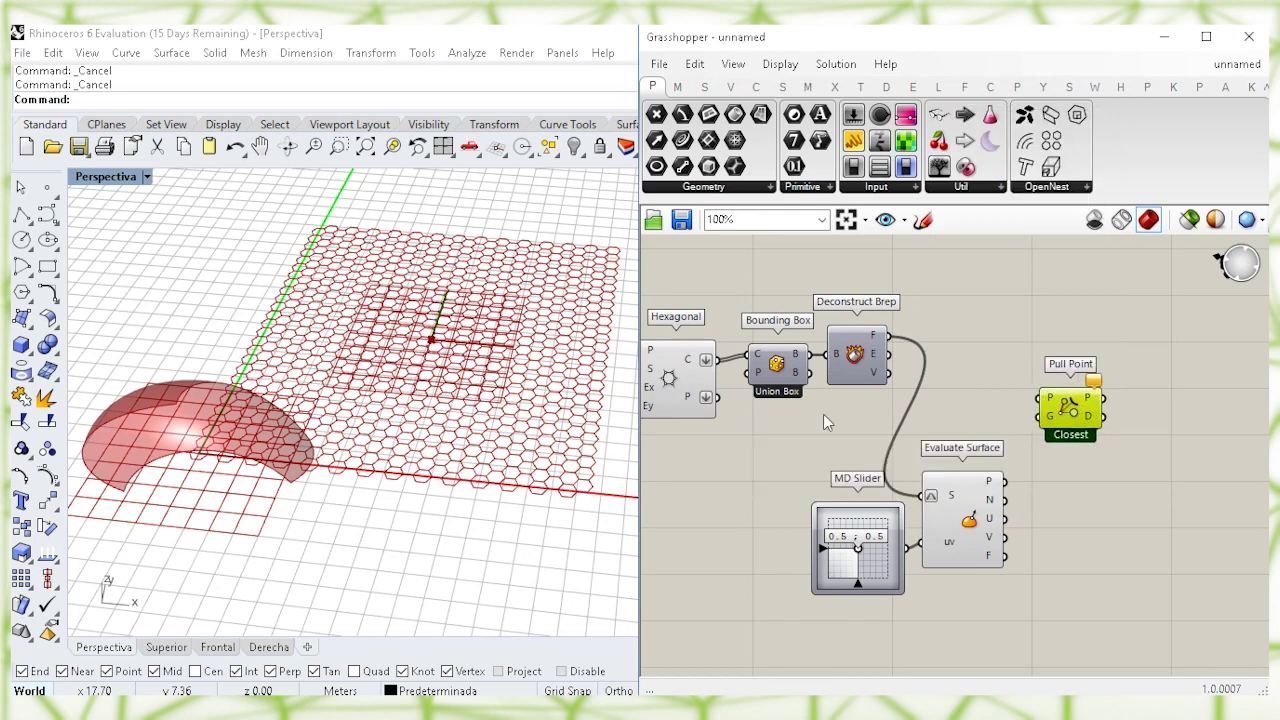
right_drag(721, 424, 747, 418)
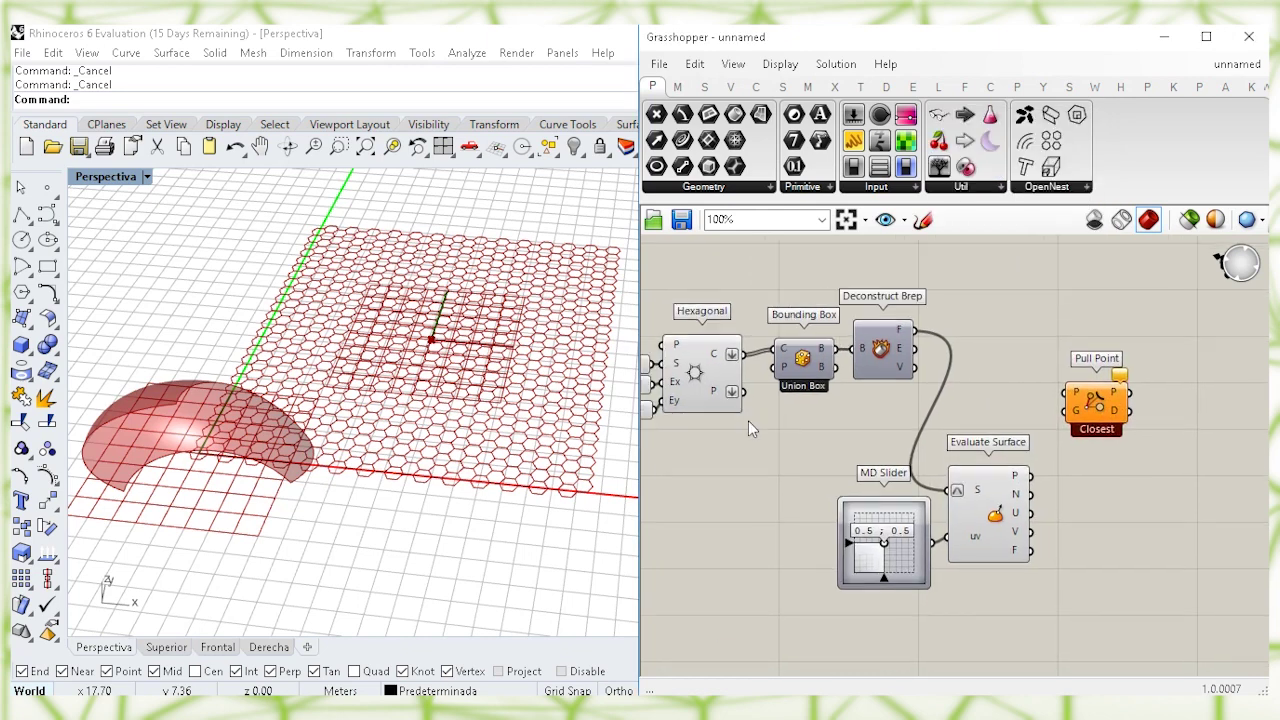
drag(742, 391, 1076, 393)
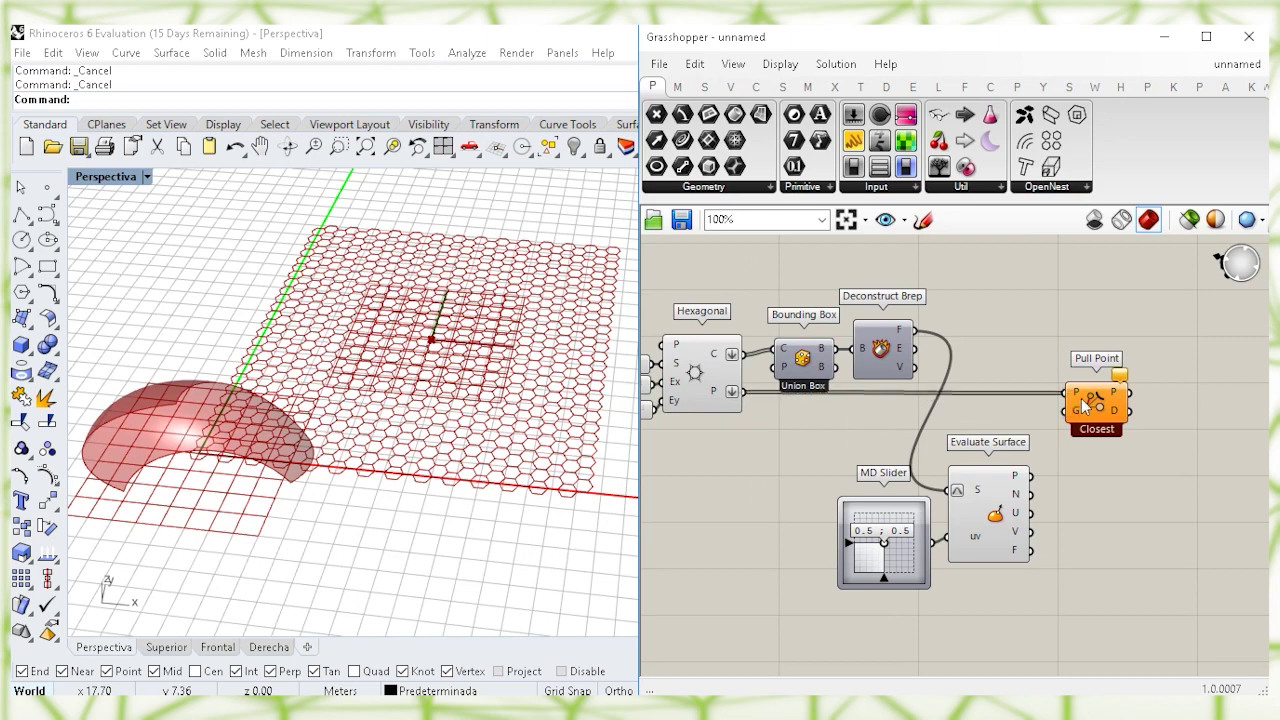
click(1092, 400)
click(1087, 432)
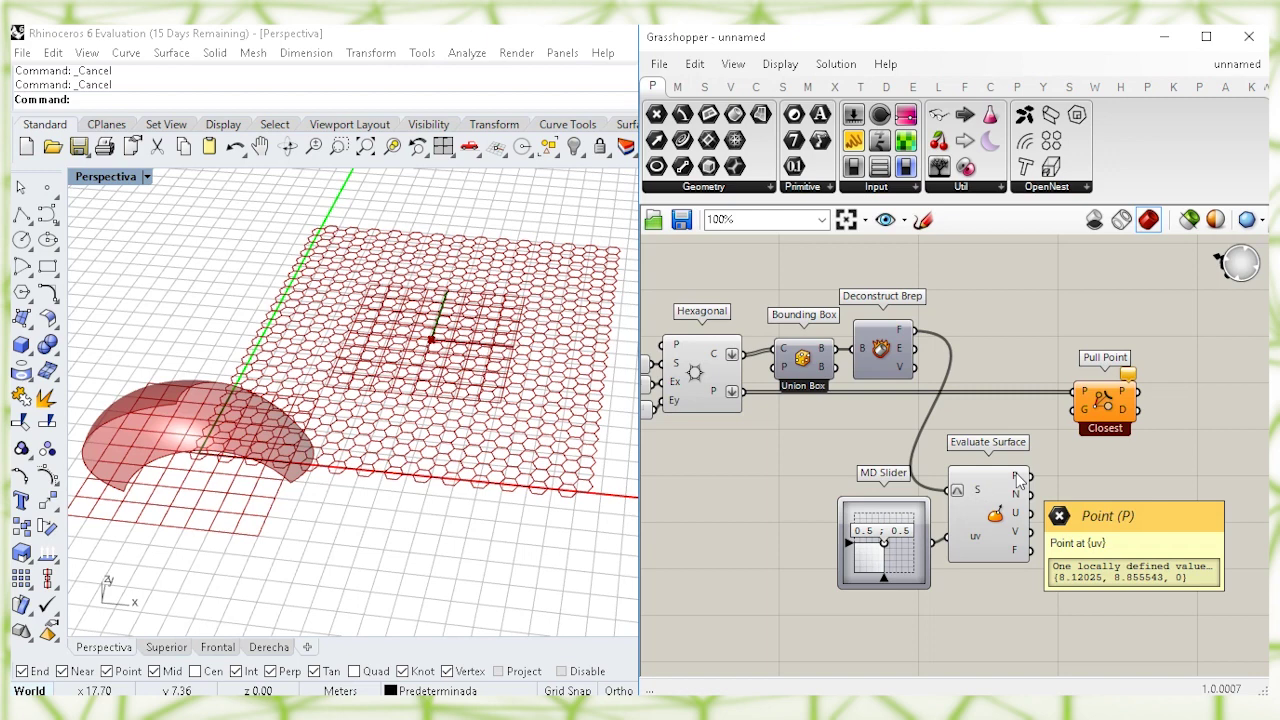
drag(1076, 410, 1030, 475)
drag(1118, 413, 1103, 413)
Step: Add a Minimum component after Pull Point and connect the Pull Point D output to its A input
right_drag(1100, 405, 1010, 410)
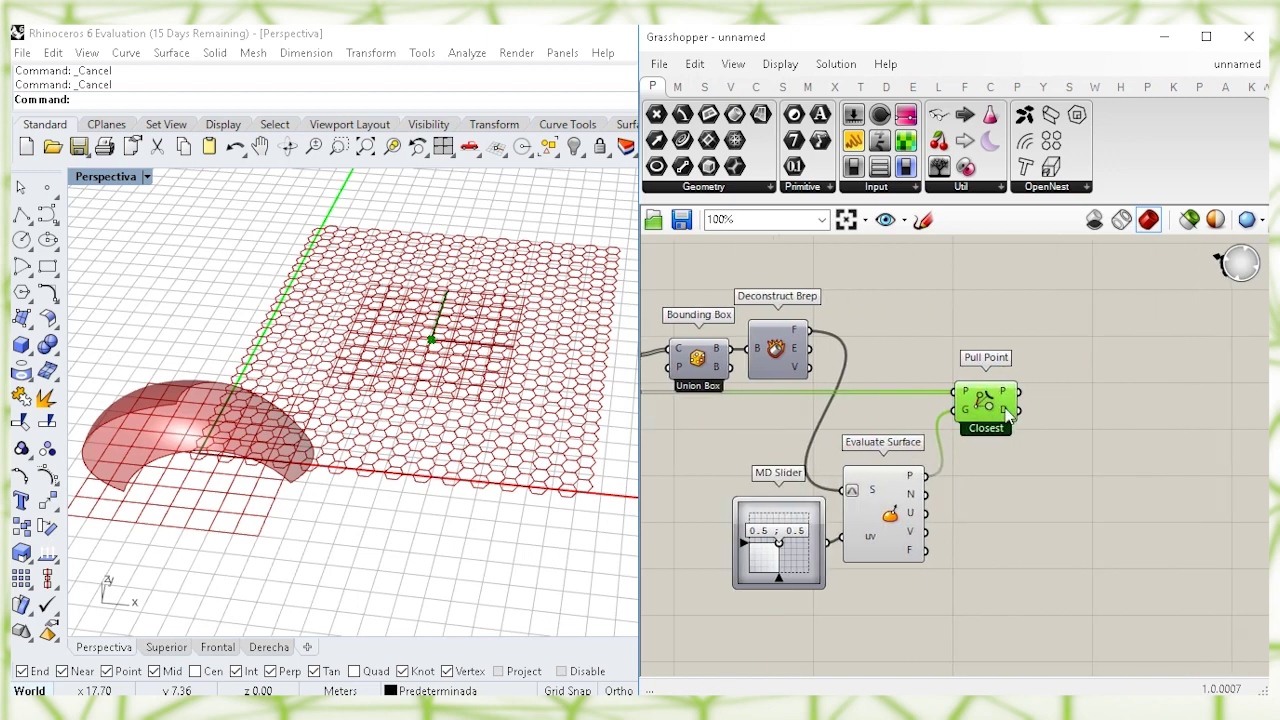
click(1056, 461)
double_click(1064, 441)
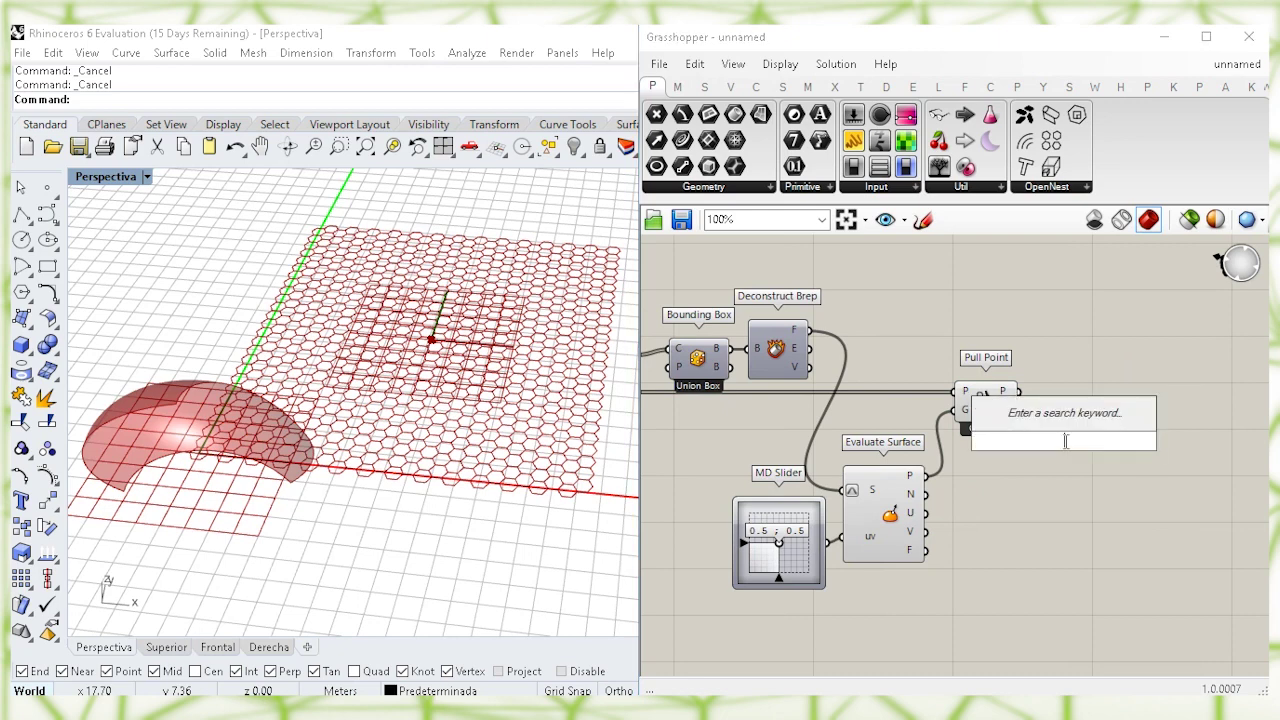
text(min)
key(Return)
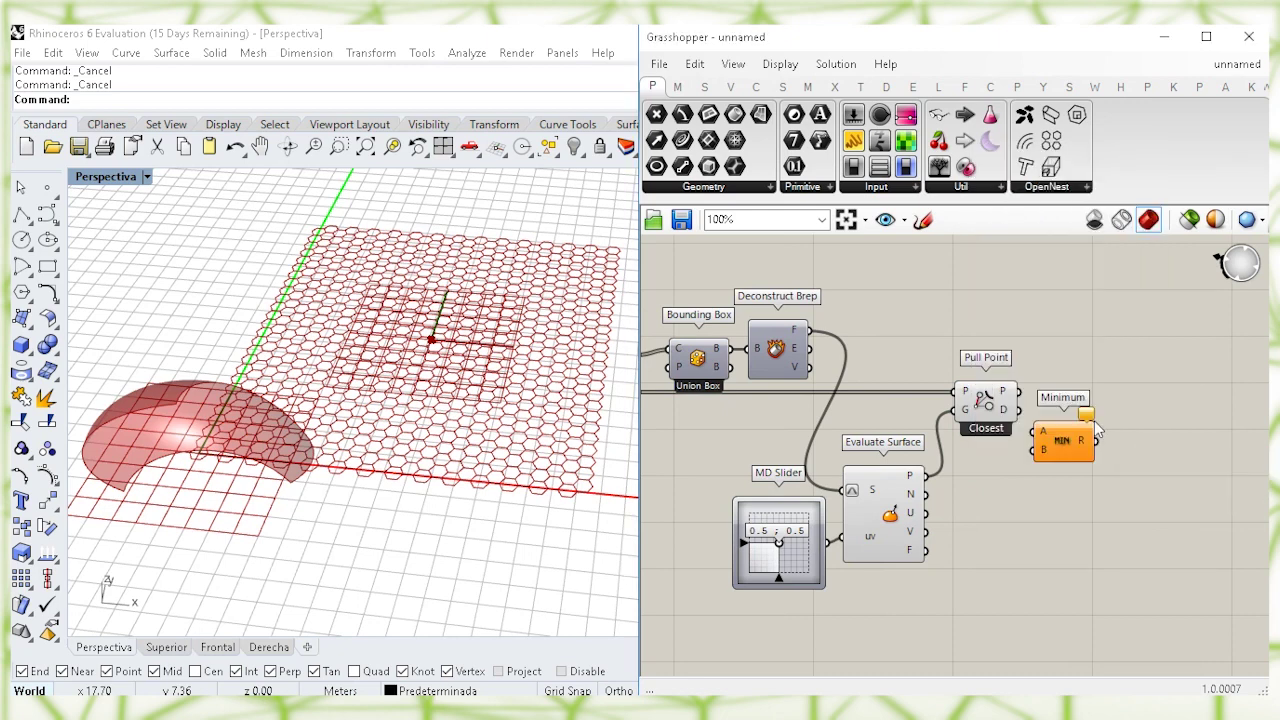
drag(1068, 445, 1077, 439)
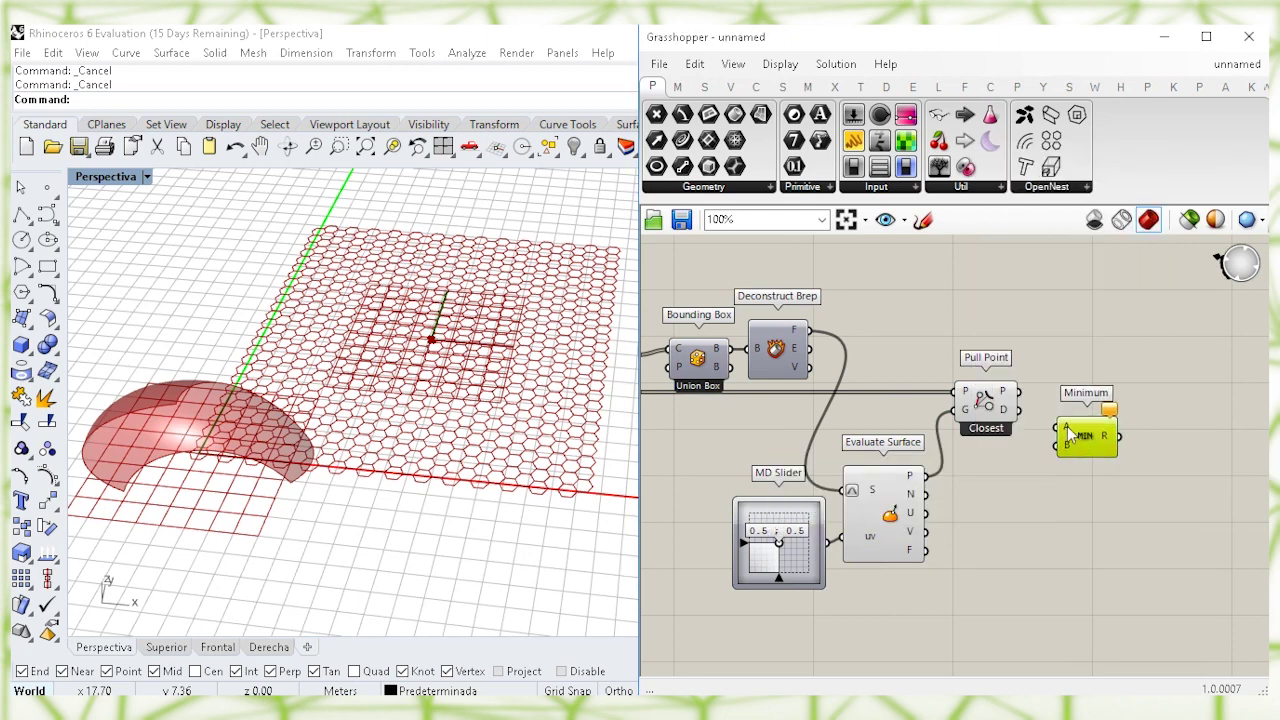
click(1015, 425)
drag(1035, 414, 1086, 417)
click(1073, 463)
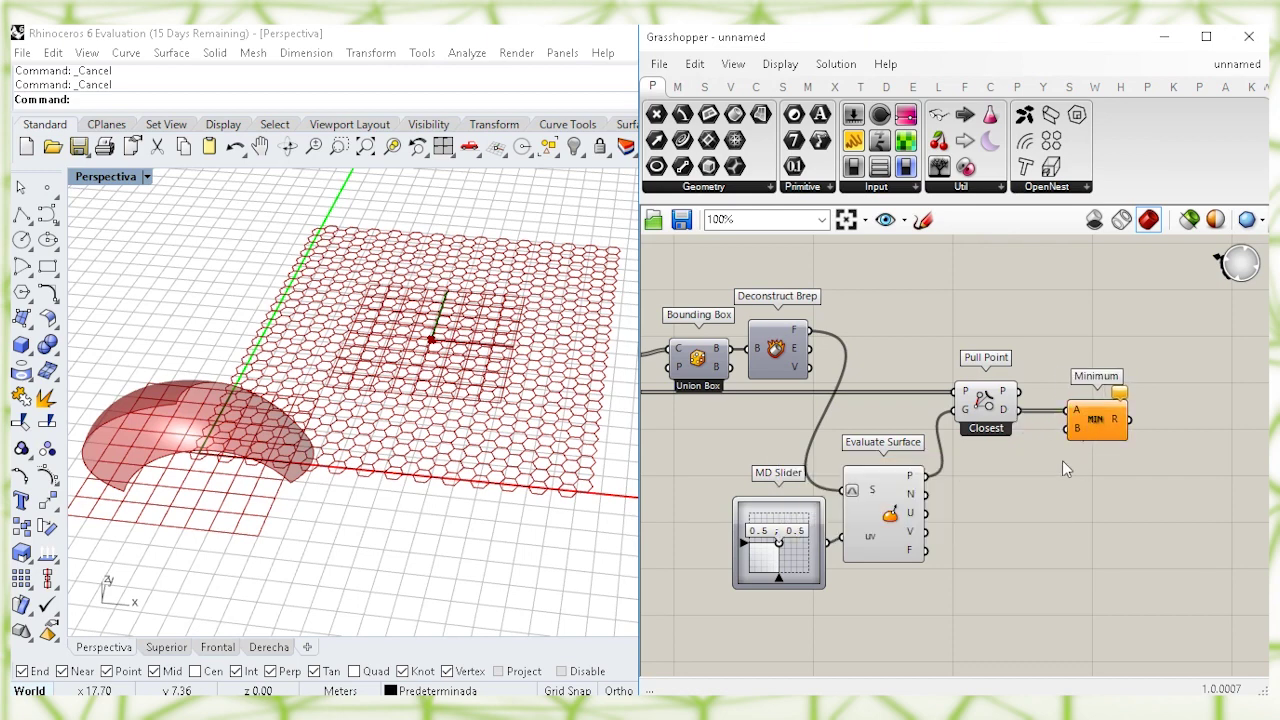
Step: Add a number slider with the value 3.137 and connect it to the Minimum component's B input
double_click(1005, 517)
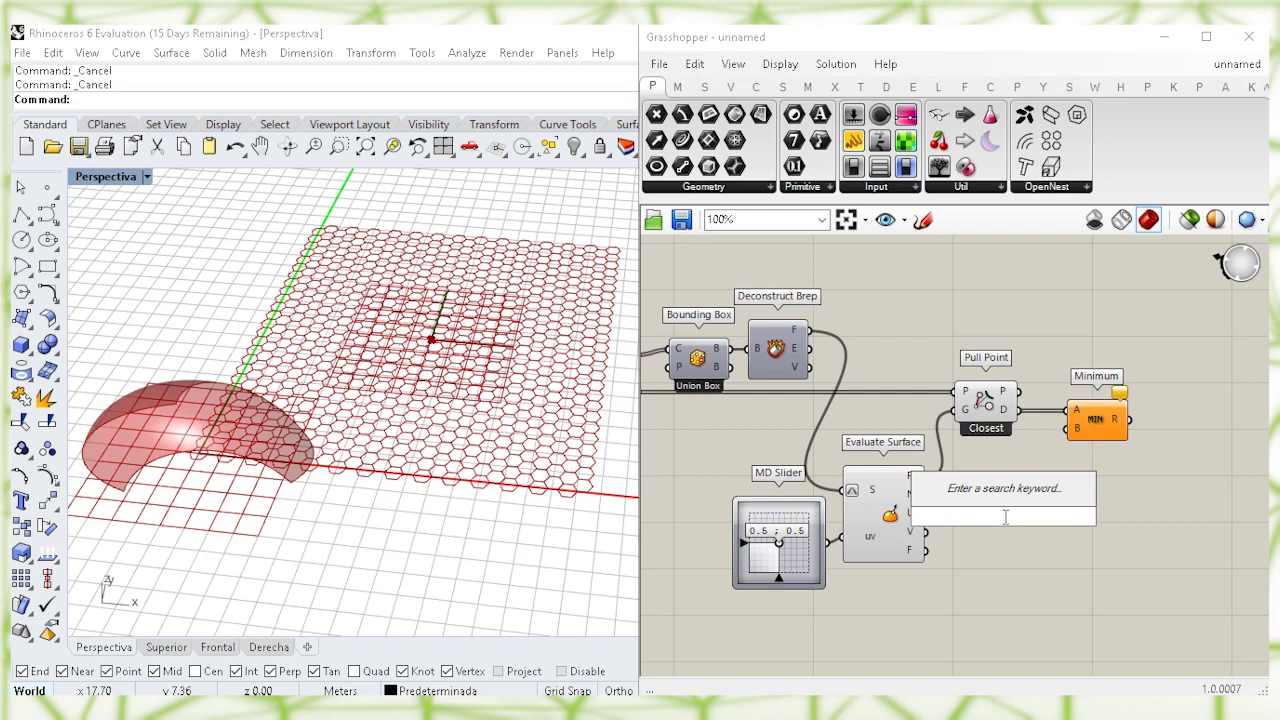
text(3.137)
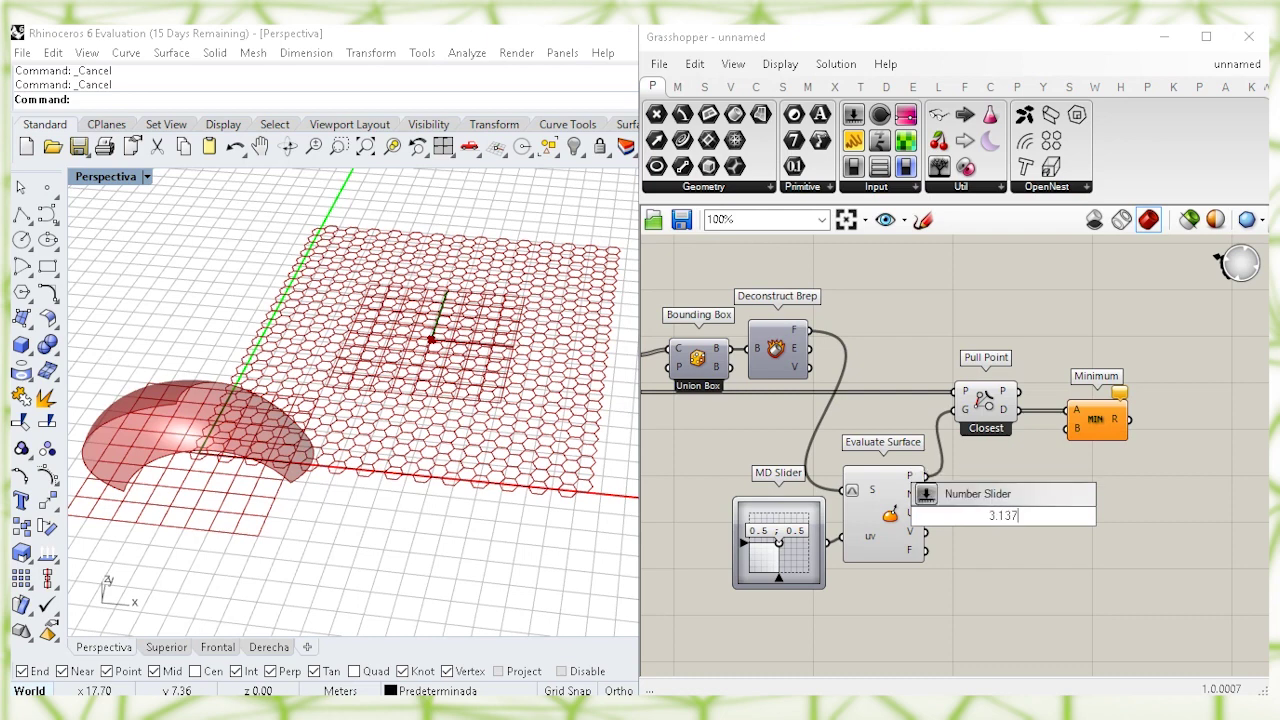
key(Return)
drag(1075, 485, 1079, 517)
click(1097, 423)
drag(1097, 423, 1115, 423)
drag(1069, 532, 1078, 474)
drag(1106, 430, 1114, 433)
click(1146, 486)
right_drag(1148, 494, 1027, 514)
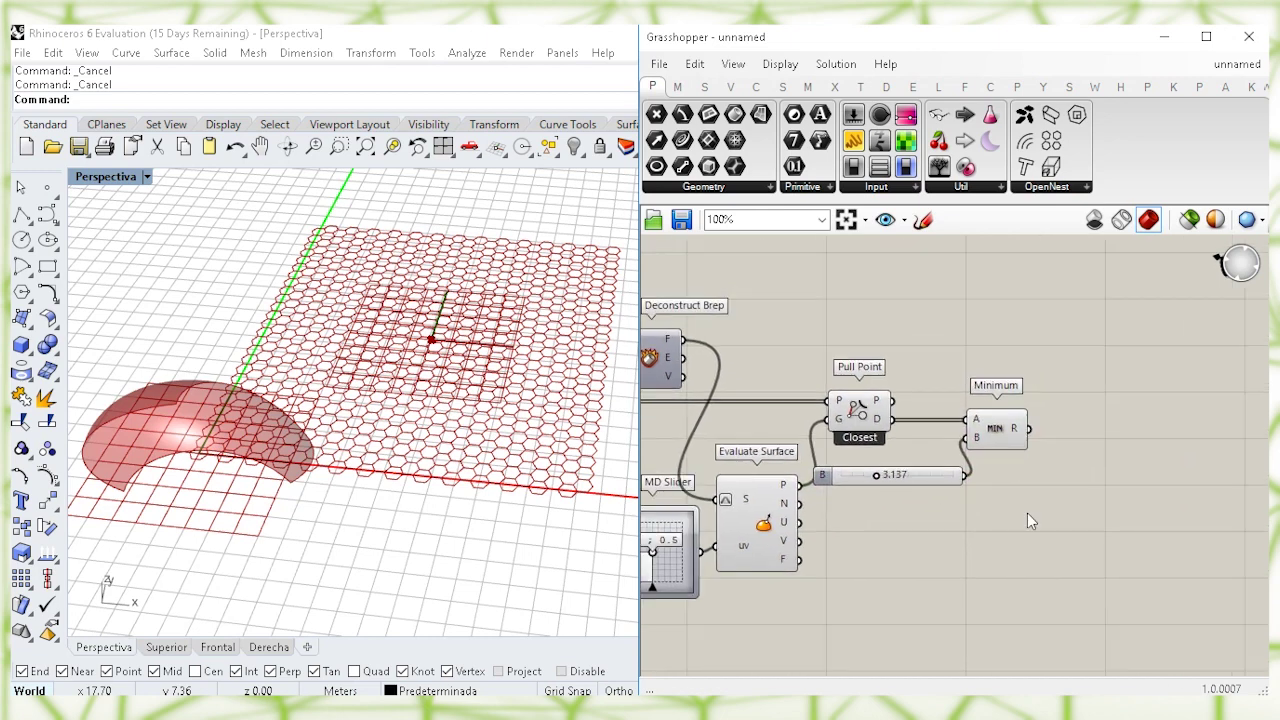
Step: Add a Remap Numbers component and connect the Minimum R output to its V input
mouse_move(1015, 432)
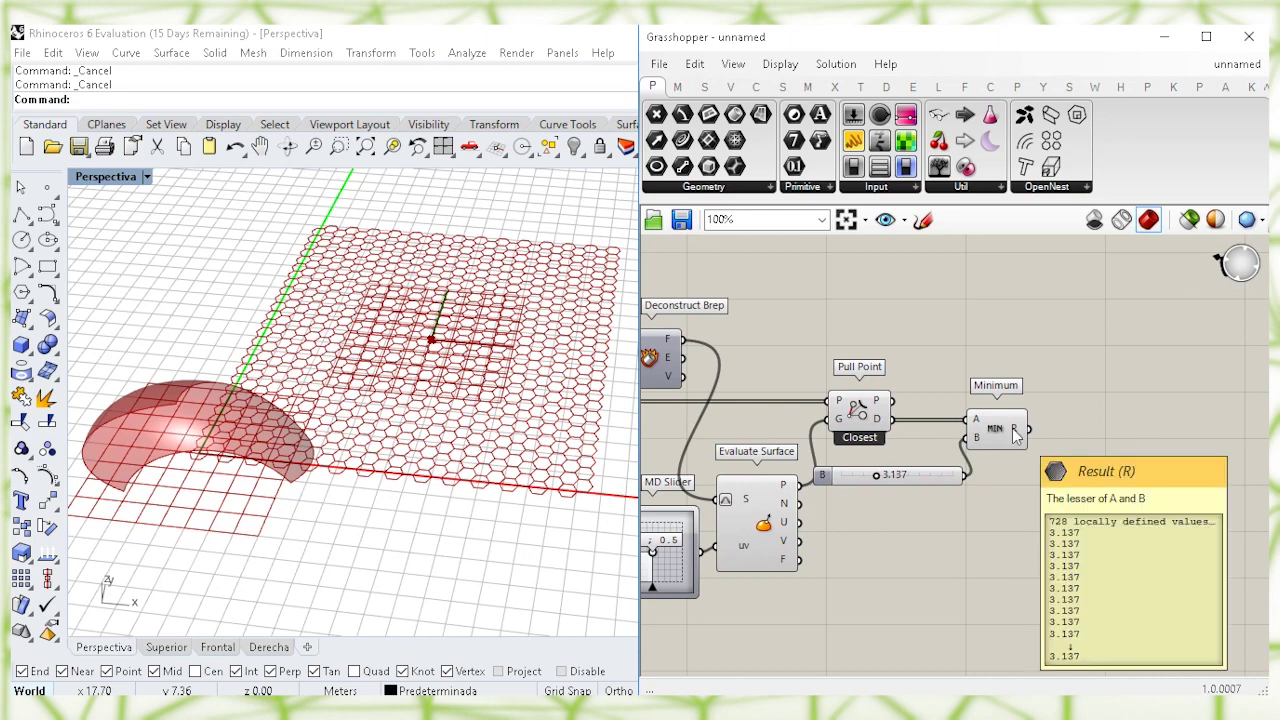
double_click(1116, 424)
text(rem)
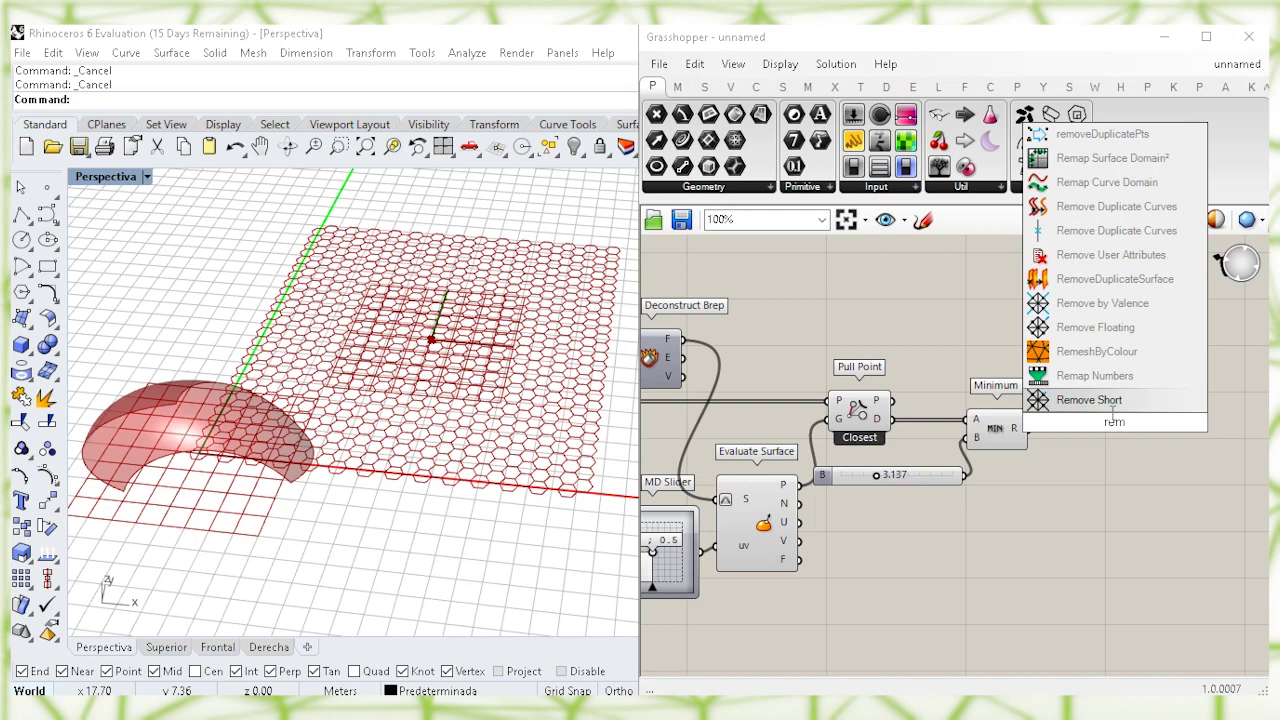
click(1095, 375)
drag(1086, 404, 1028, 428)
drag(1116, 424, 1152, 449)
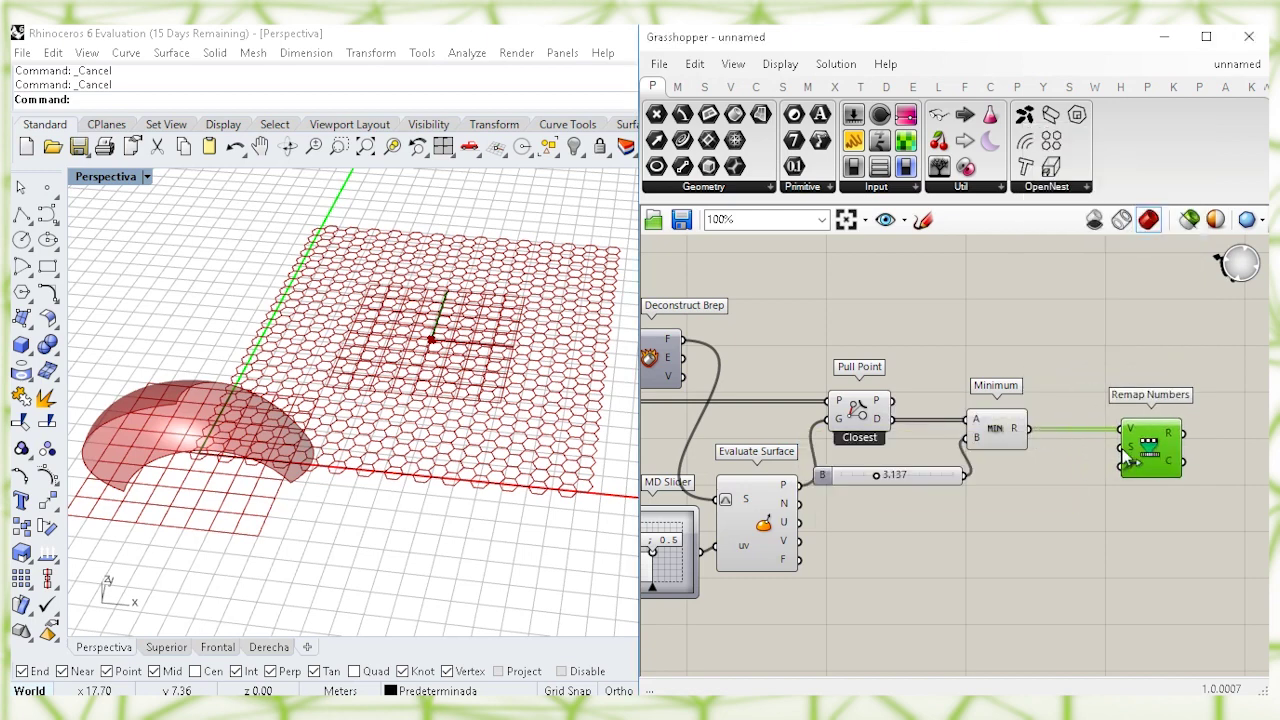
click(1051, 526)
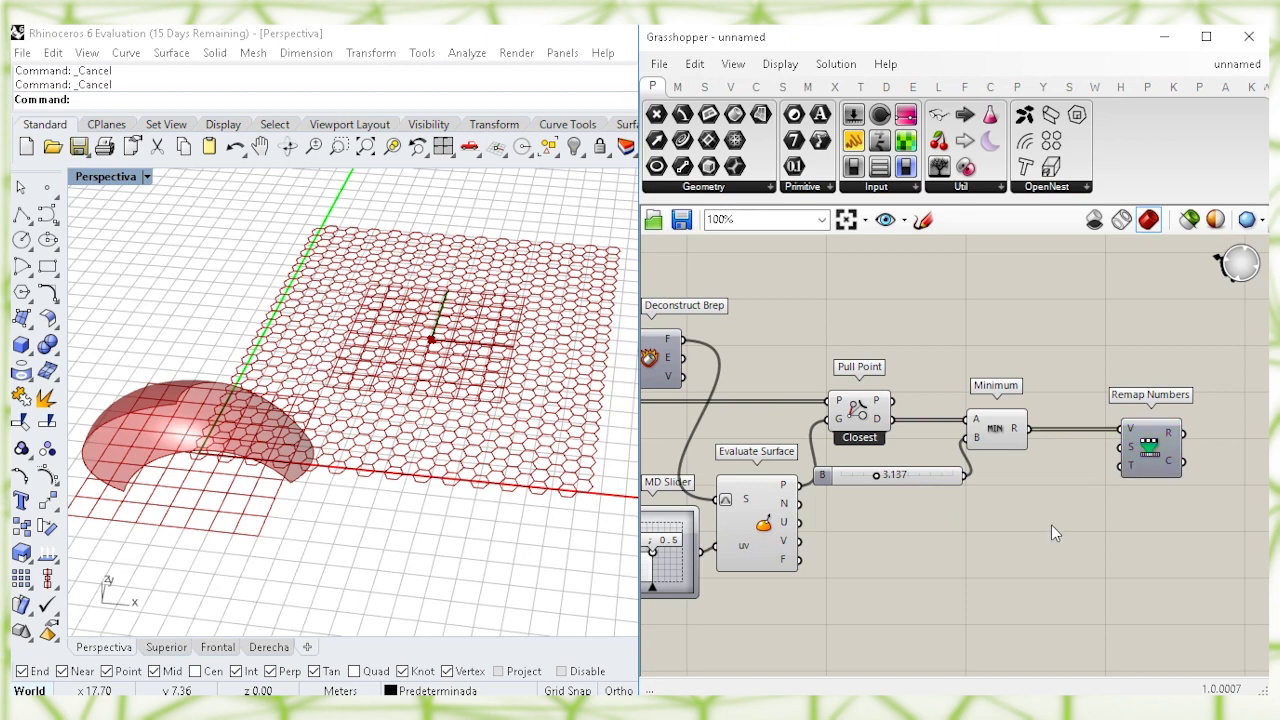
Step: Add a Bounds component fed by the Minimum R output and connect it to the Remap Numbers S input
double_click(1051, 524)
text(bounds)
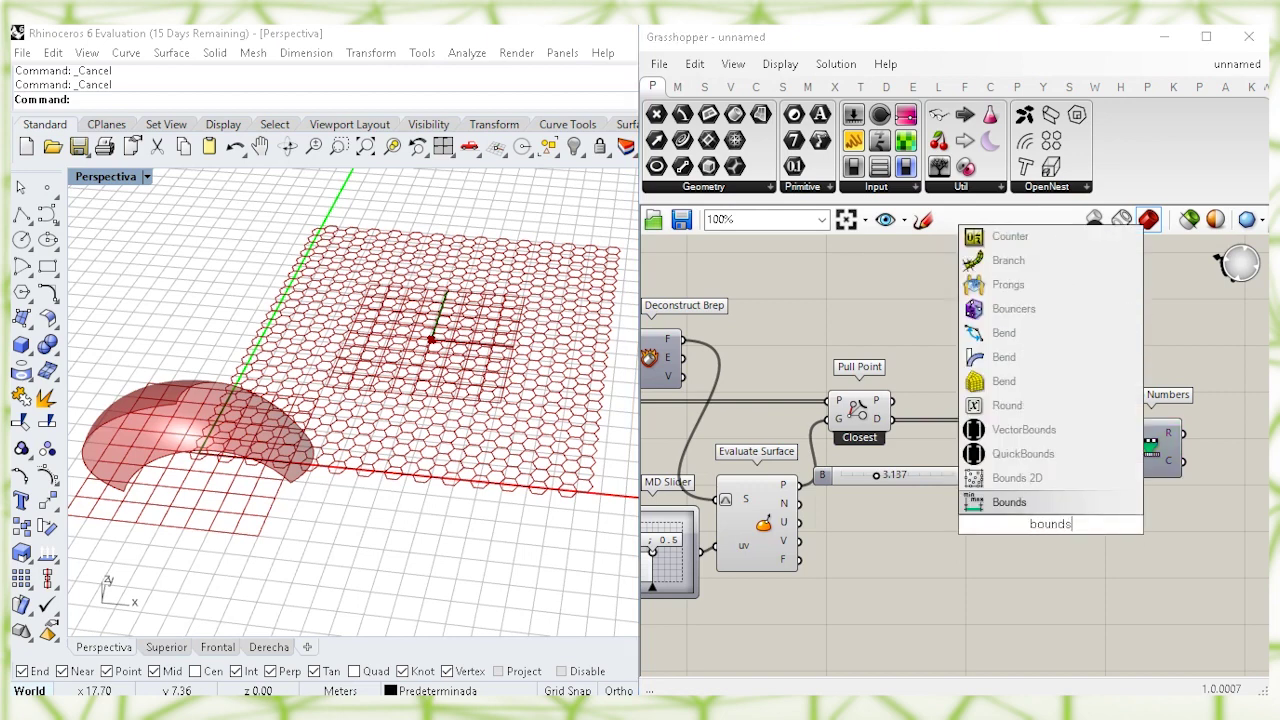
key(Return)
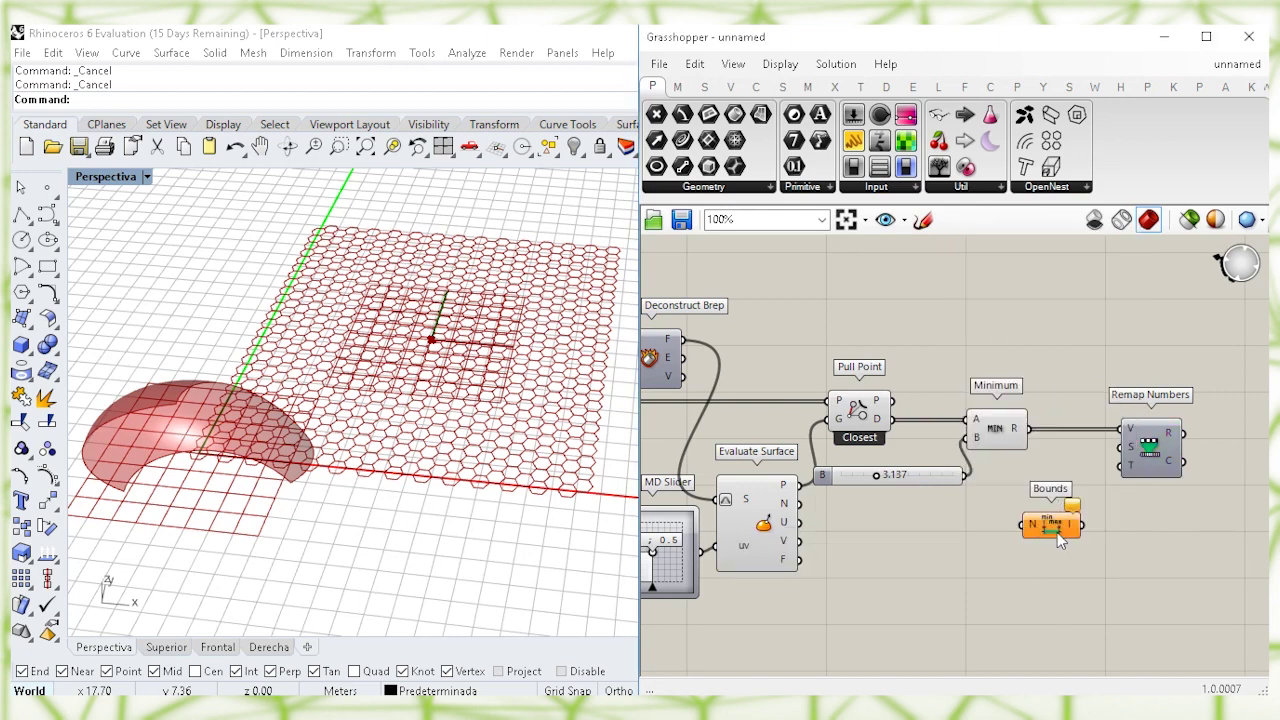
drag(1056, 526, 1071, 517)
drag(1029, 428, 1078, 486)
drag(1123, 447, 1167, 458)
click(1152, 512)
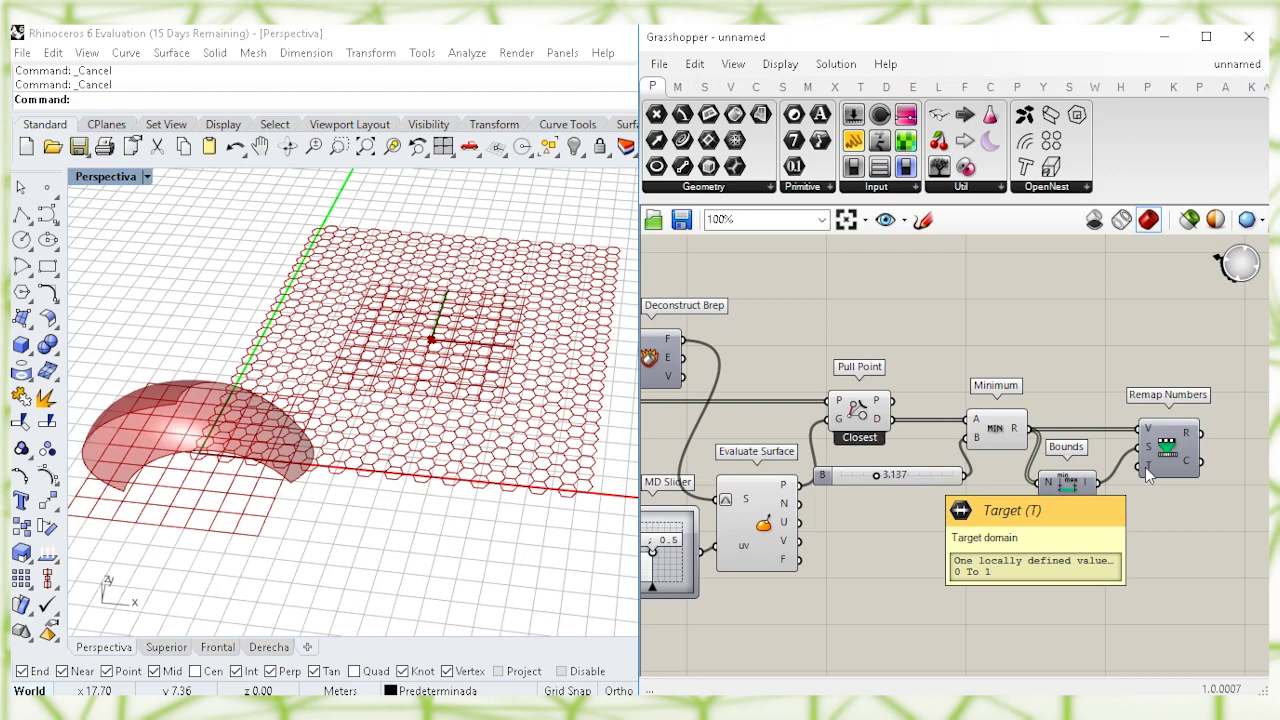
Step: Add a Construct Domain component below Bounds and connect its output to the Remap Numbers T input
double_click(1053, 576)
text(c)
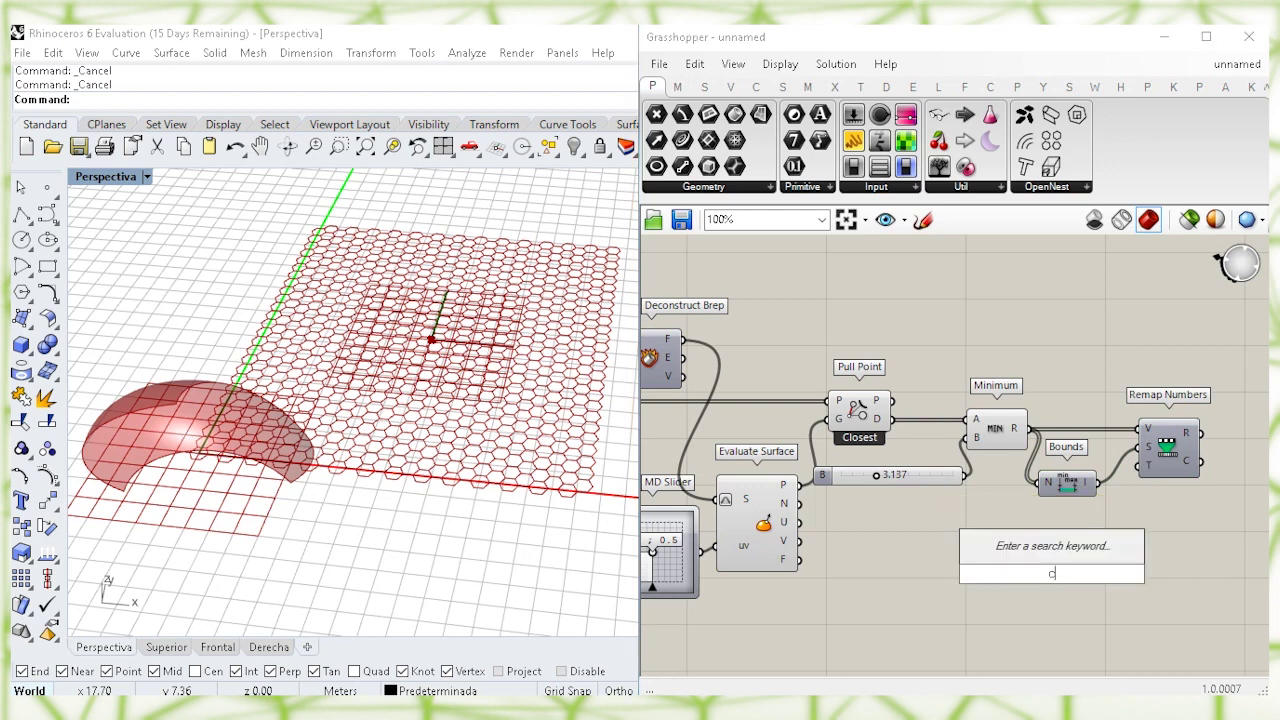
text(onstruct dom)
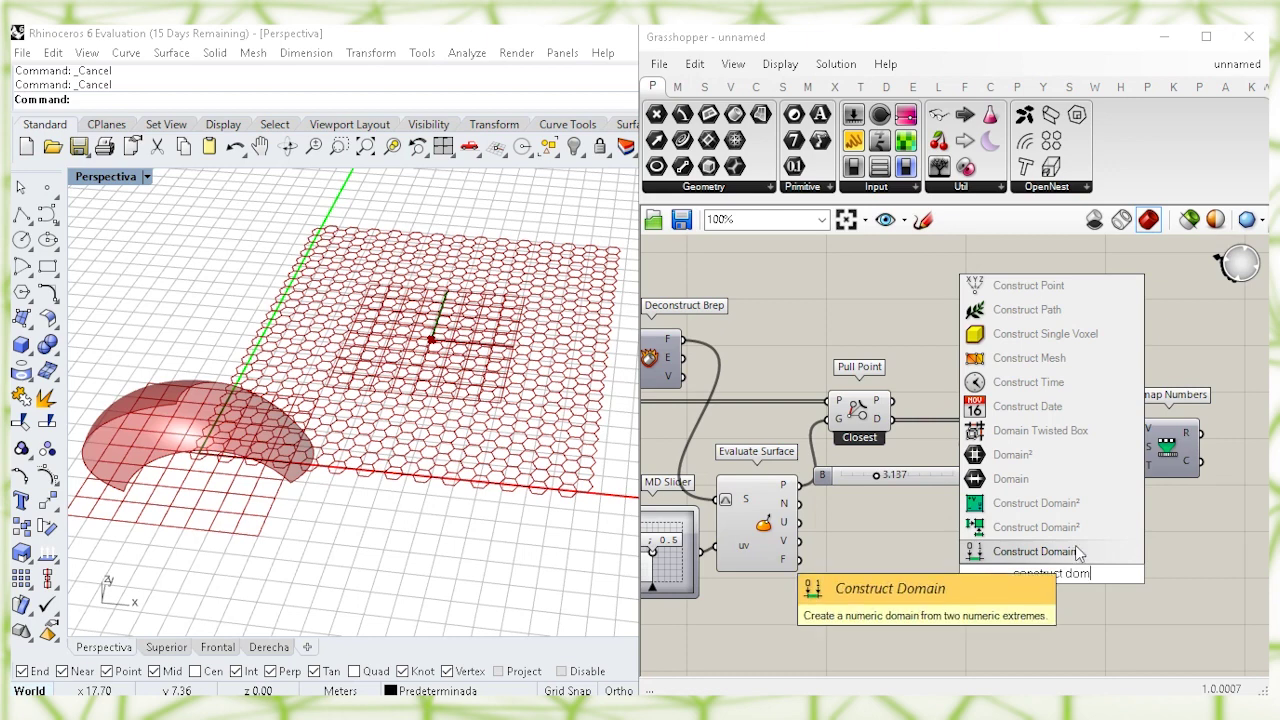
key(Return)
click(1130, 561)
drag(1099, 555, 1142, 466)
drag(1164, 456, 1175, 456)
click(1159, 552)
right_drag(1069, 586, 1077, 556)
mouse_move(1056, 520)
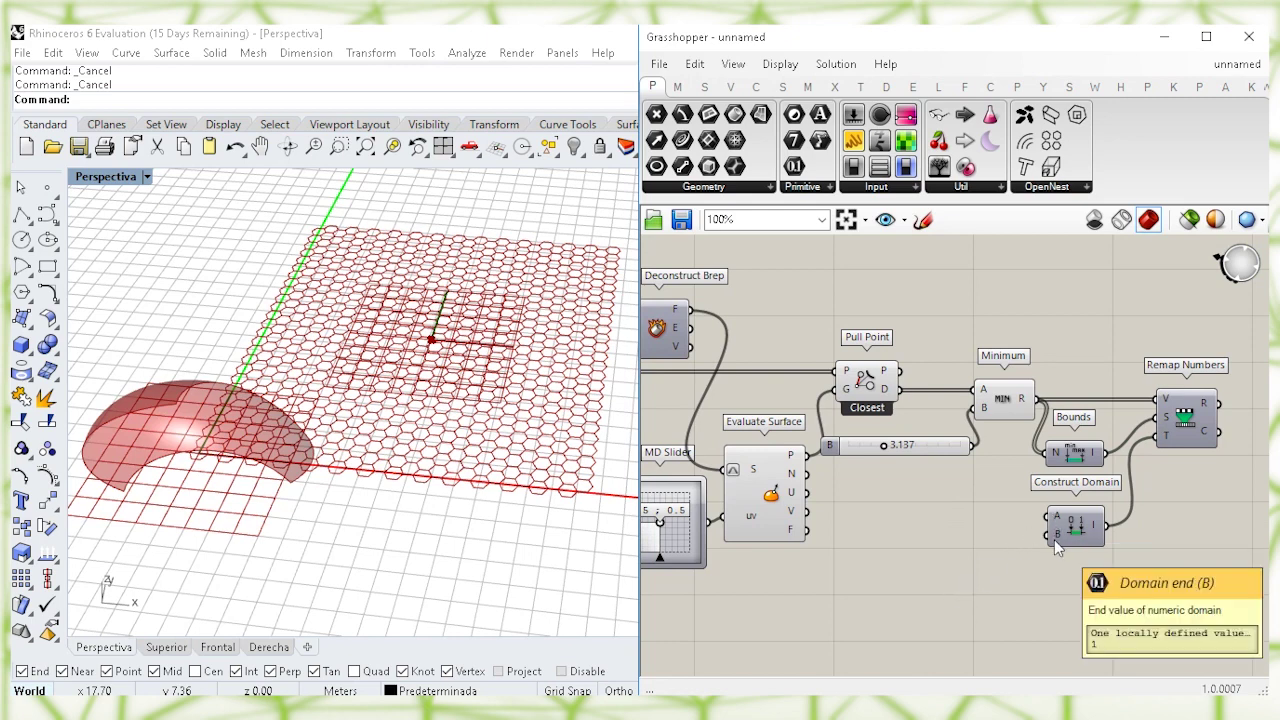
Step: Add a number slider with the value 0.909 and connect it to the Construct Domain B input
double_click(946, 580)
text(0.909)
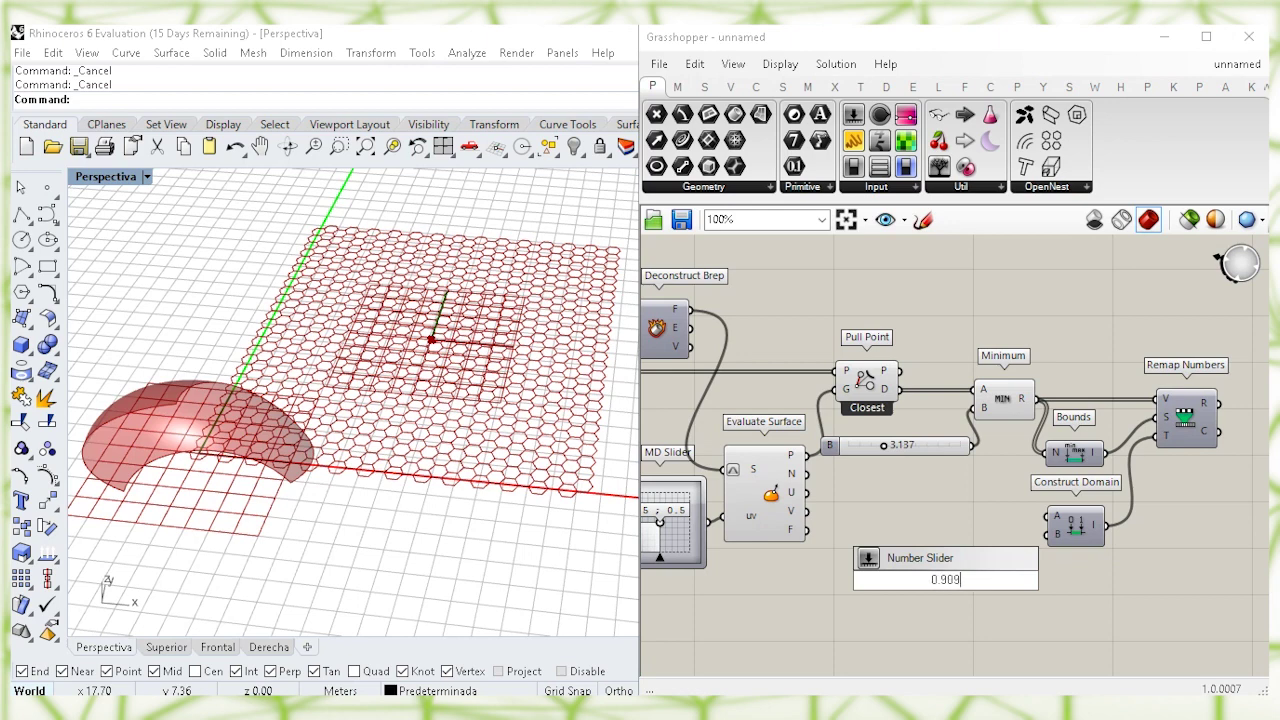
key(Return)
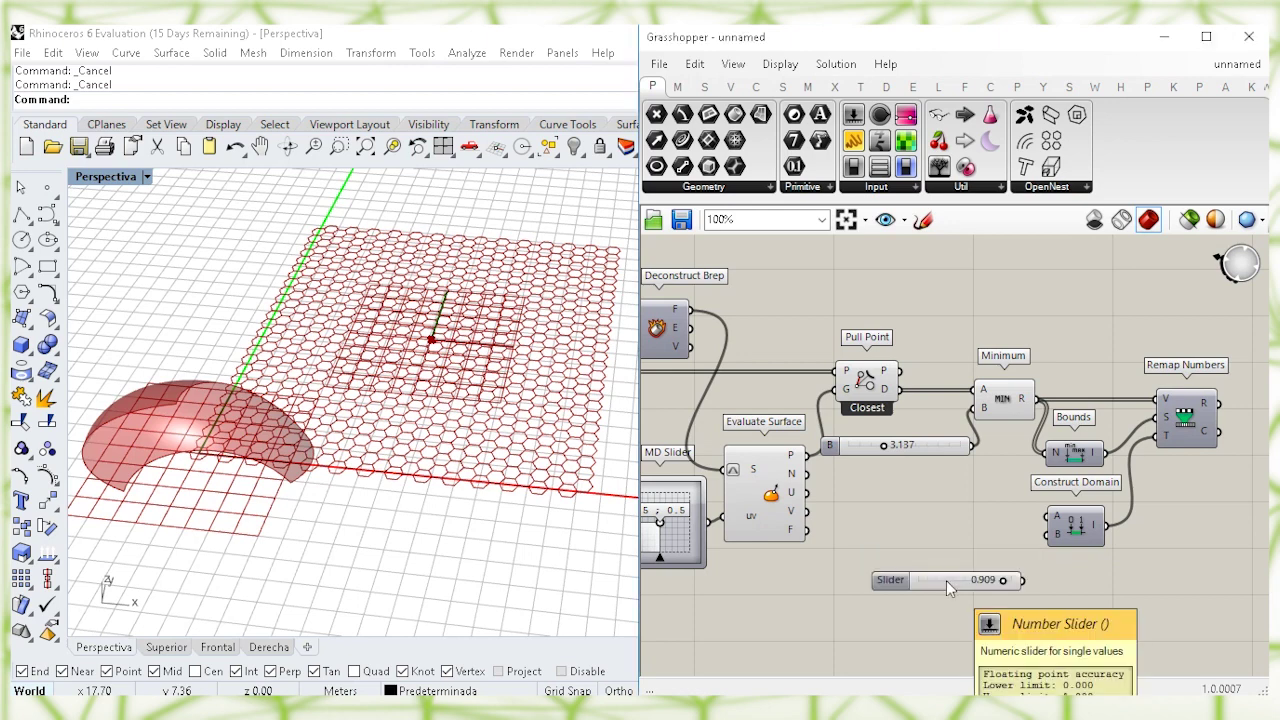
drag(1048, 534, 963, 534)
click(985, 512)
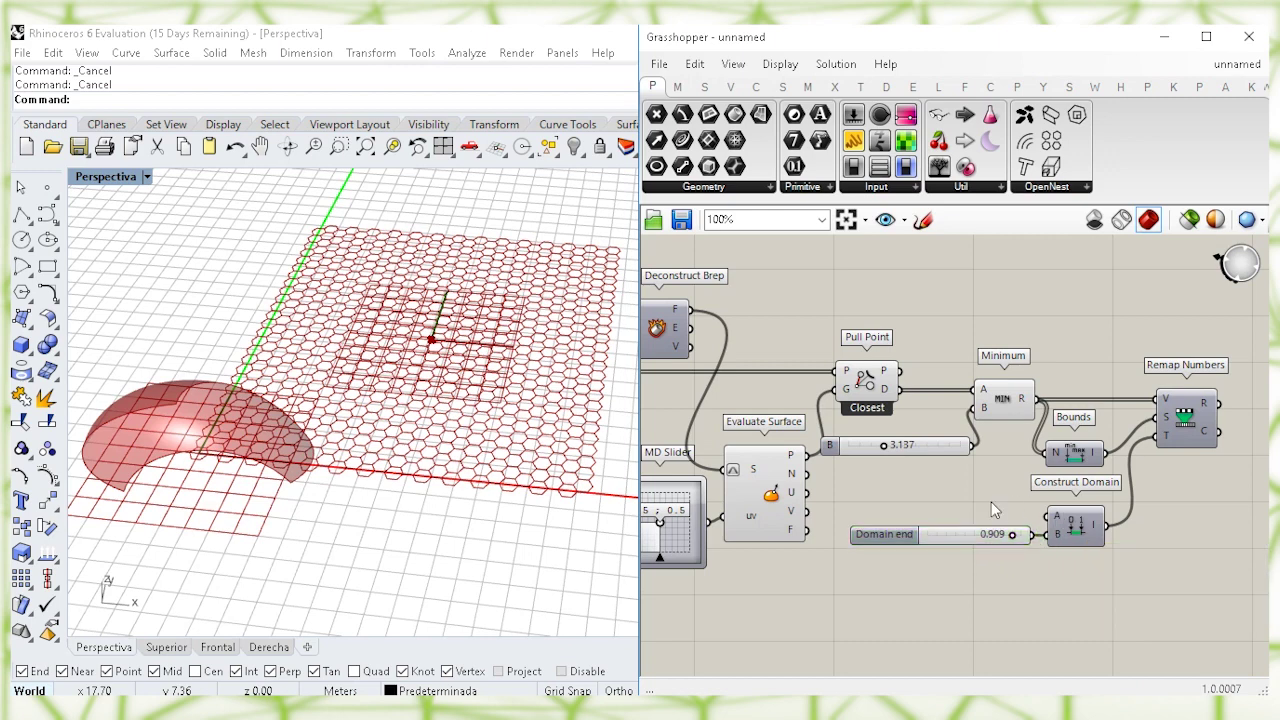
Step: Add a number slider with the value 0.199 and connect it to the Construct Domain A input
double_click(896, 495)
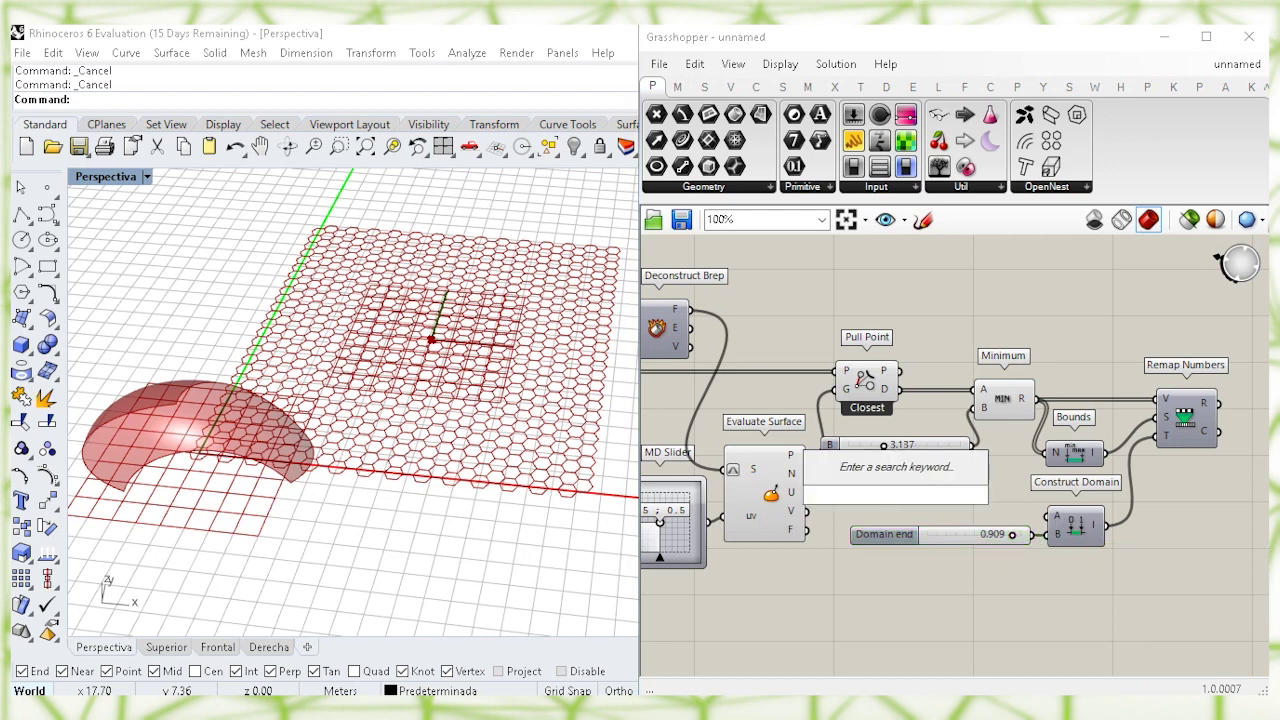
text(0.199)
key(Return)
click(900, 495)
drag(985, 499, 1051, 516)
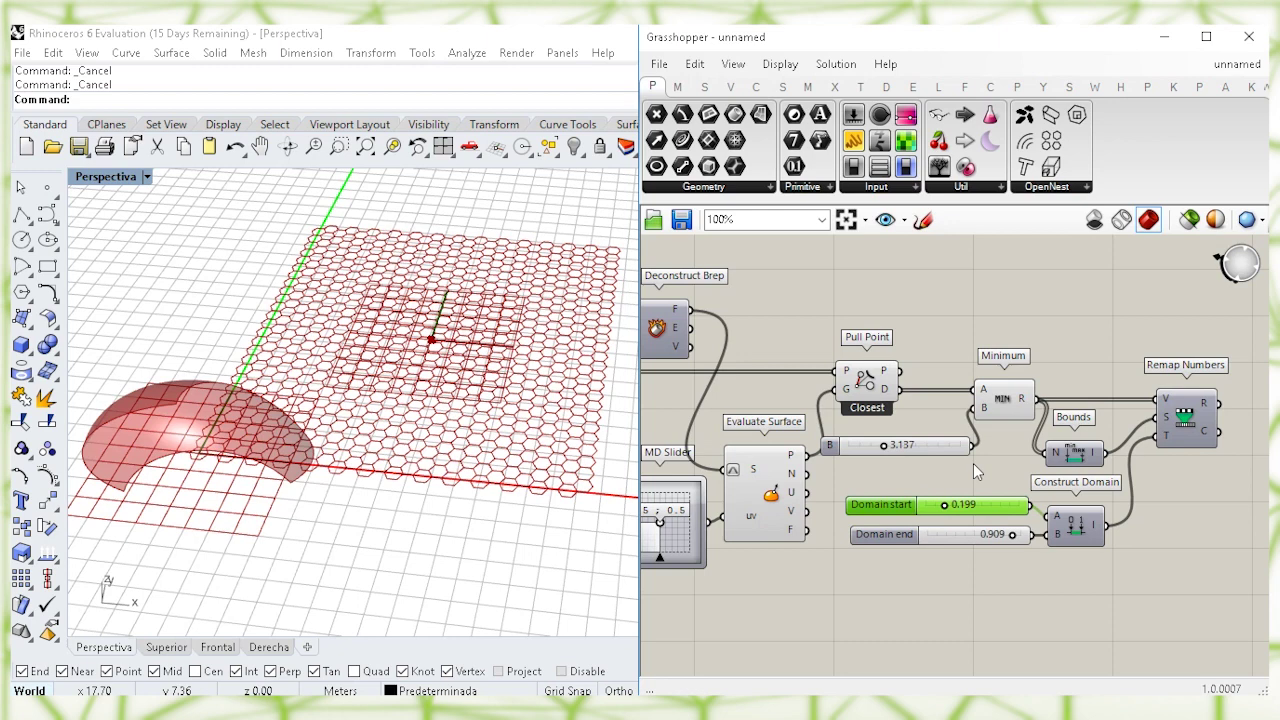
click(973, 463)
Step: Add a Scale component above Remap Numbers and connect the Remap Numbers R output to its F input
click(1185, 420)
right_drag(1167, 490, 1080, 517)
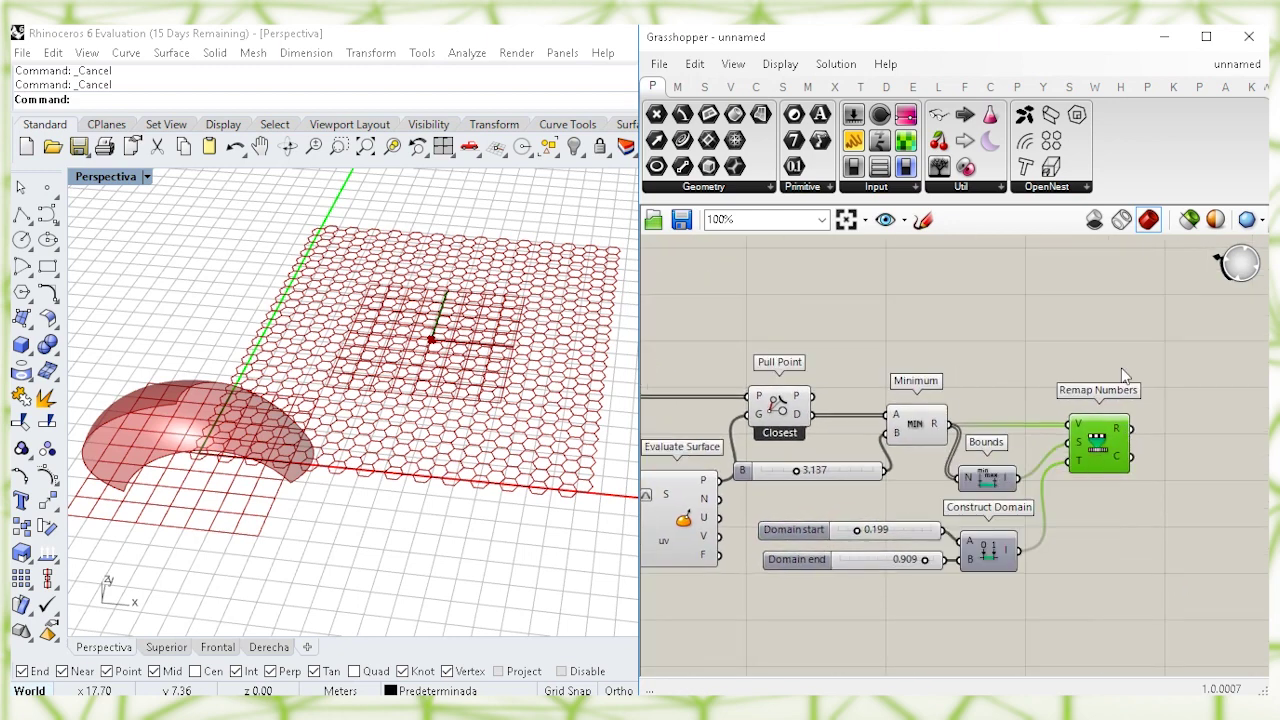
double_click(1120, 313)
text(scale)
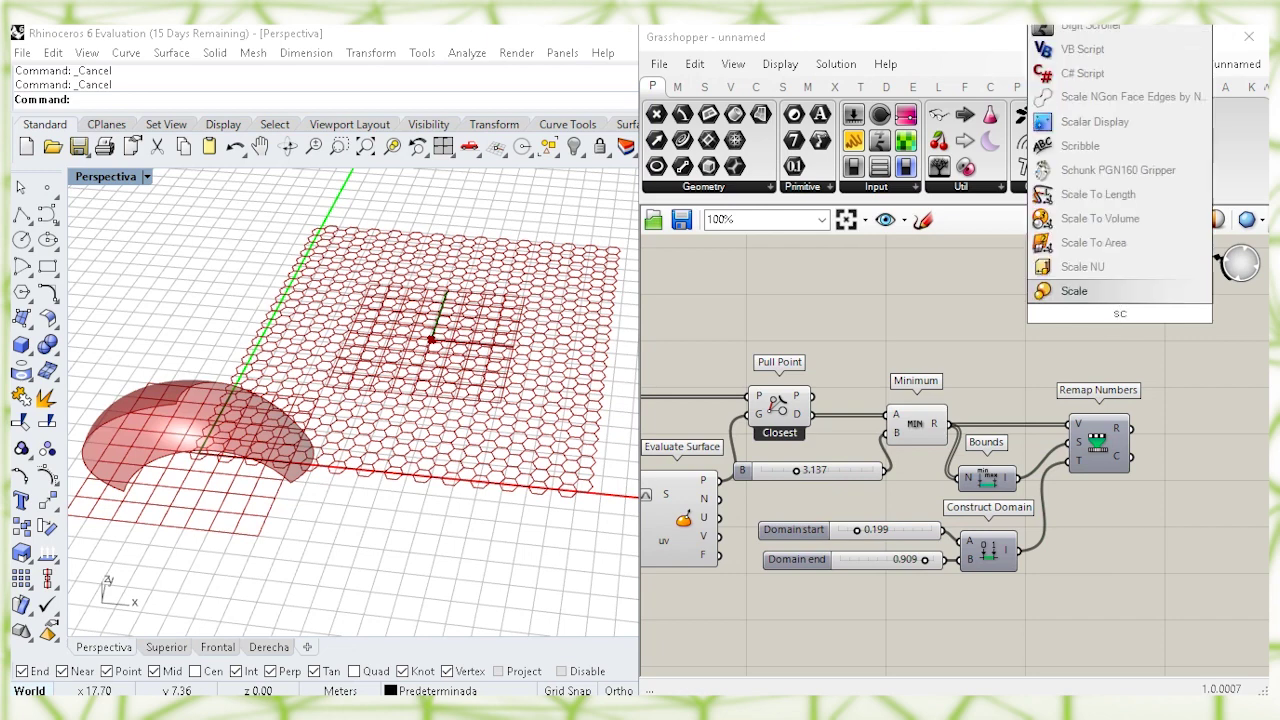
key(Return)
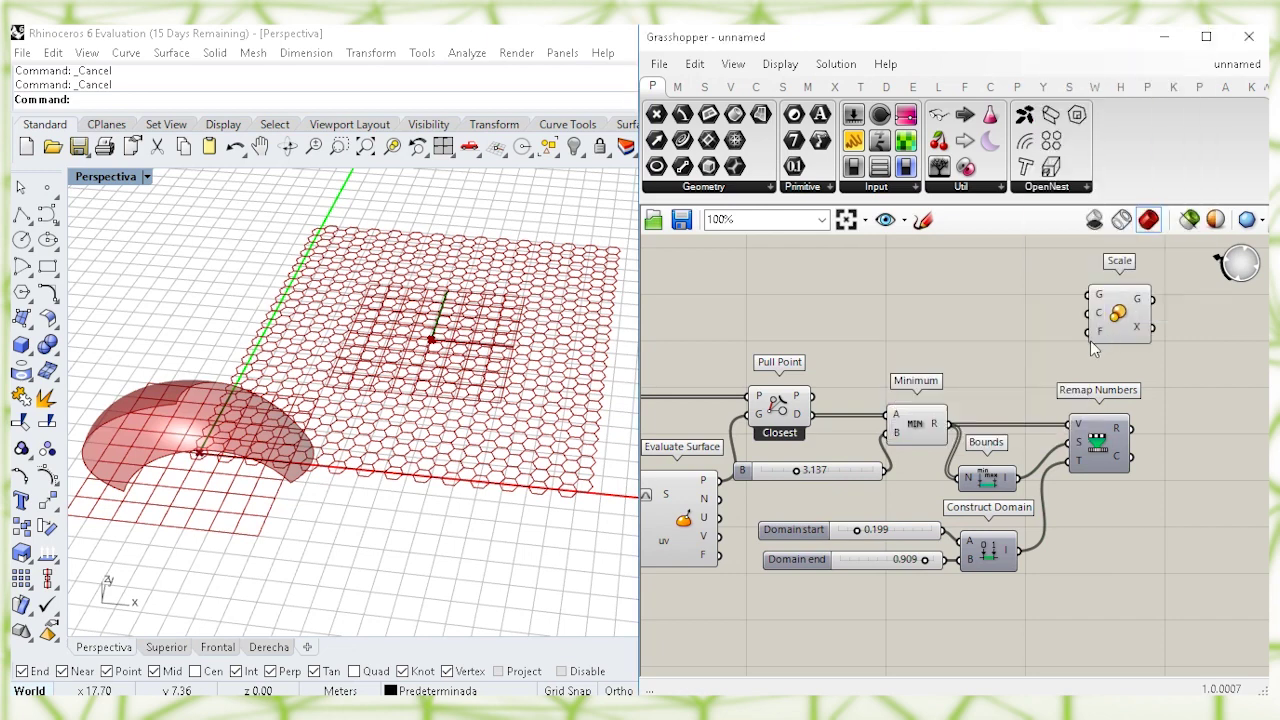
drag(1112, 330, 1140, 331)
click(1168, 408)
drag(1118, 429, 1152, 322)
click(1075, 320)
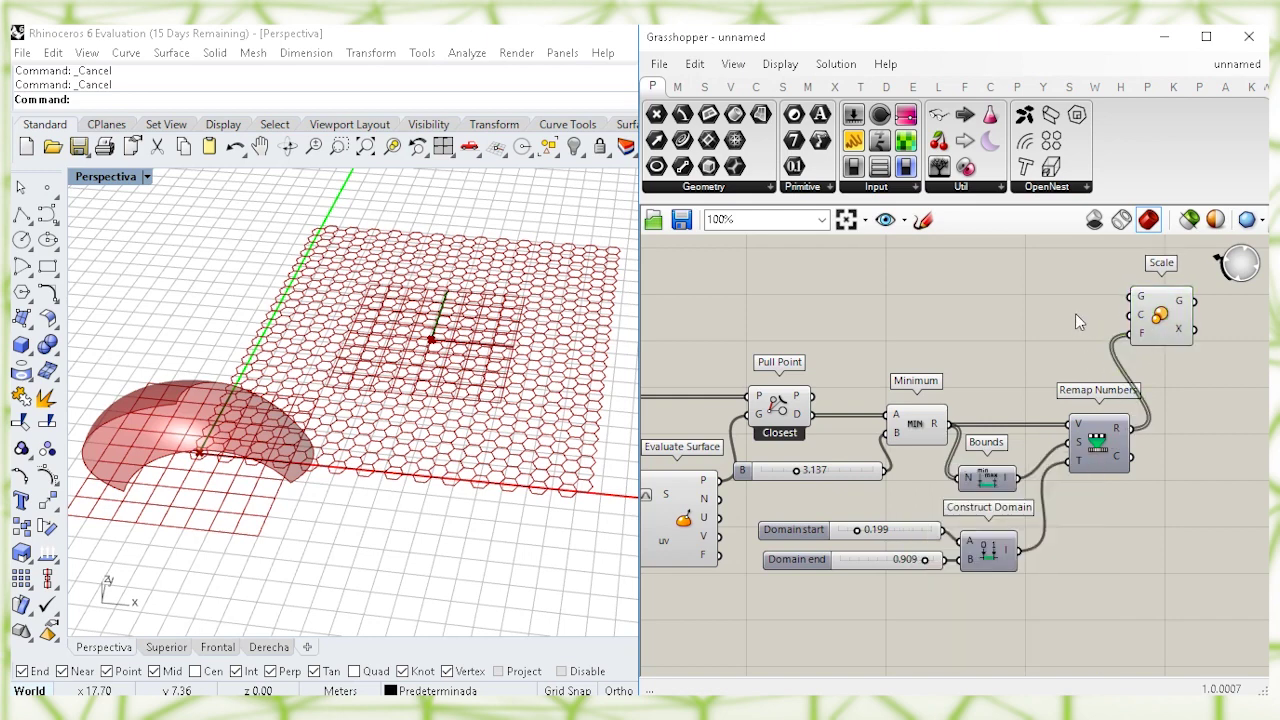
Step: Connect the Hexagonal grid's C output to the Scale component's G input
scroll(1000, 298, down, 1)
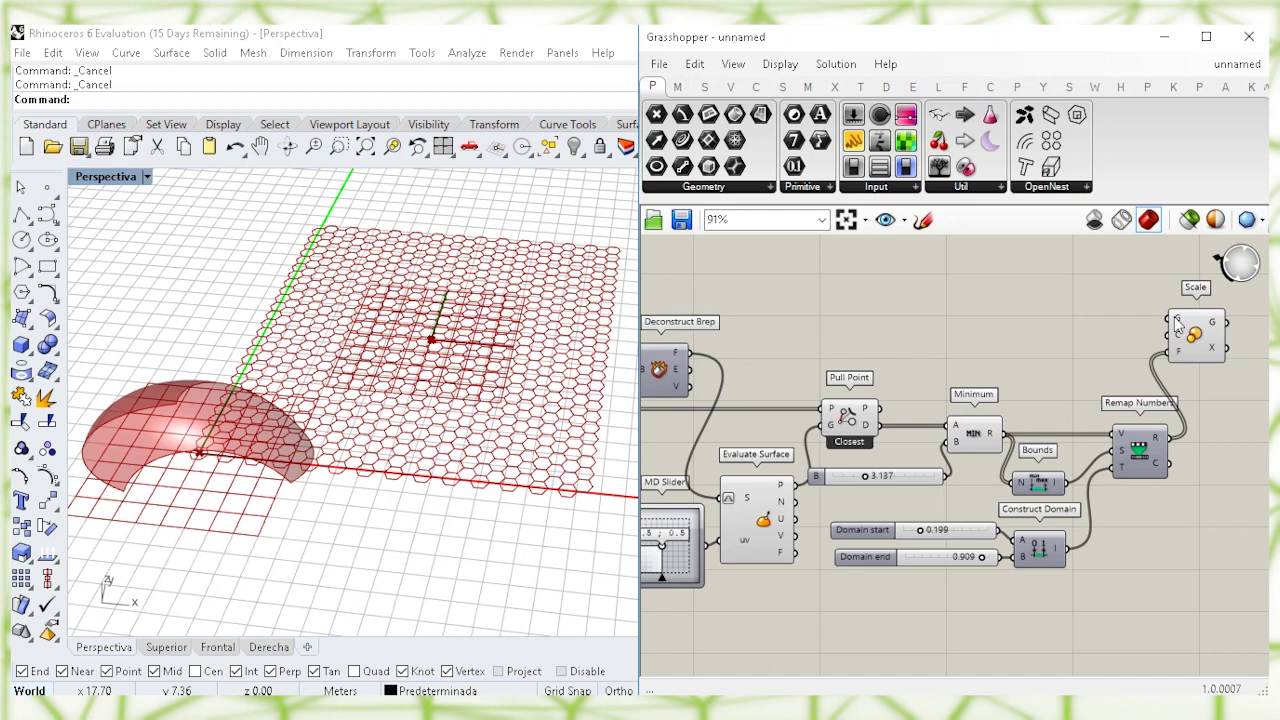
scroll(888, 326, down, 2)
scroll(882, 327, down, 1)
click(710, 356)
drag(720, 357, 1240, 311)
right_click(1168, 312)
click(1054, 322)
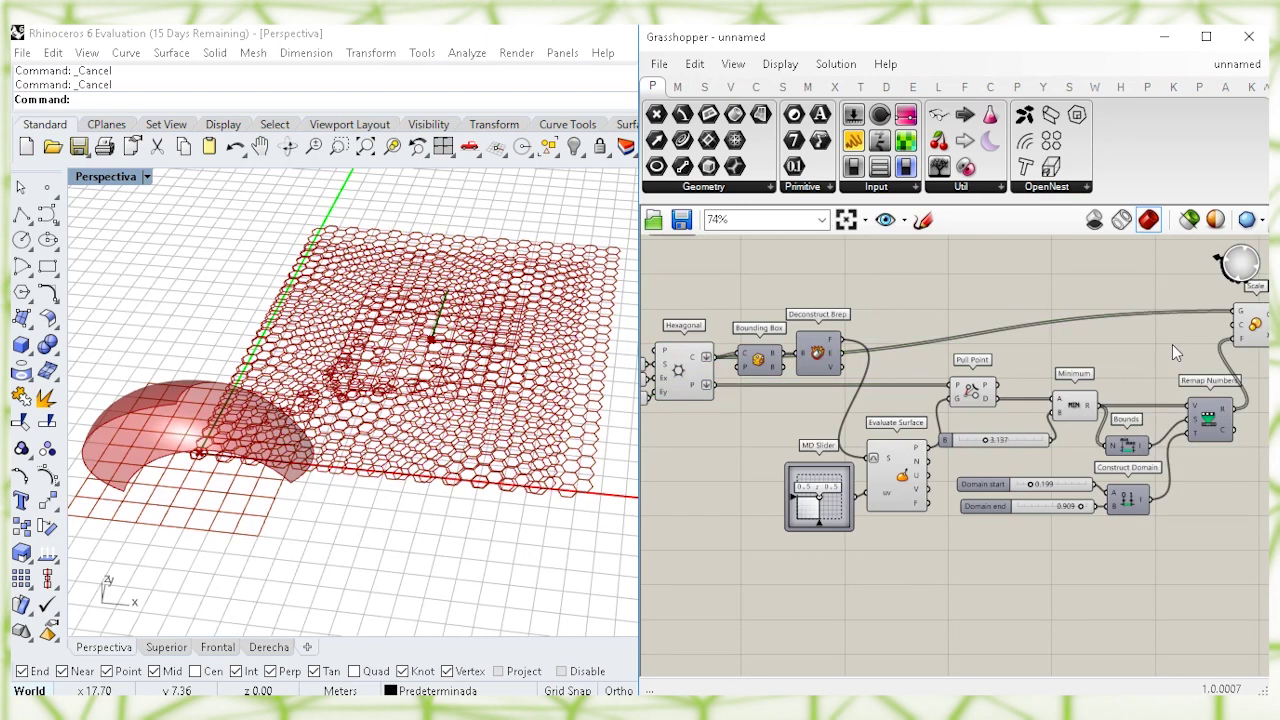
Step: Connect the Hexagonal grid's P output to the Scale component's C input
right_drag(1172, 344, 1128, 342)
click(1207, 324)
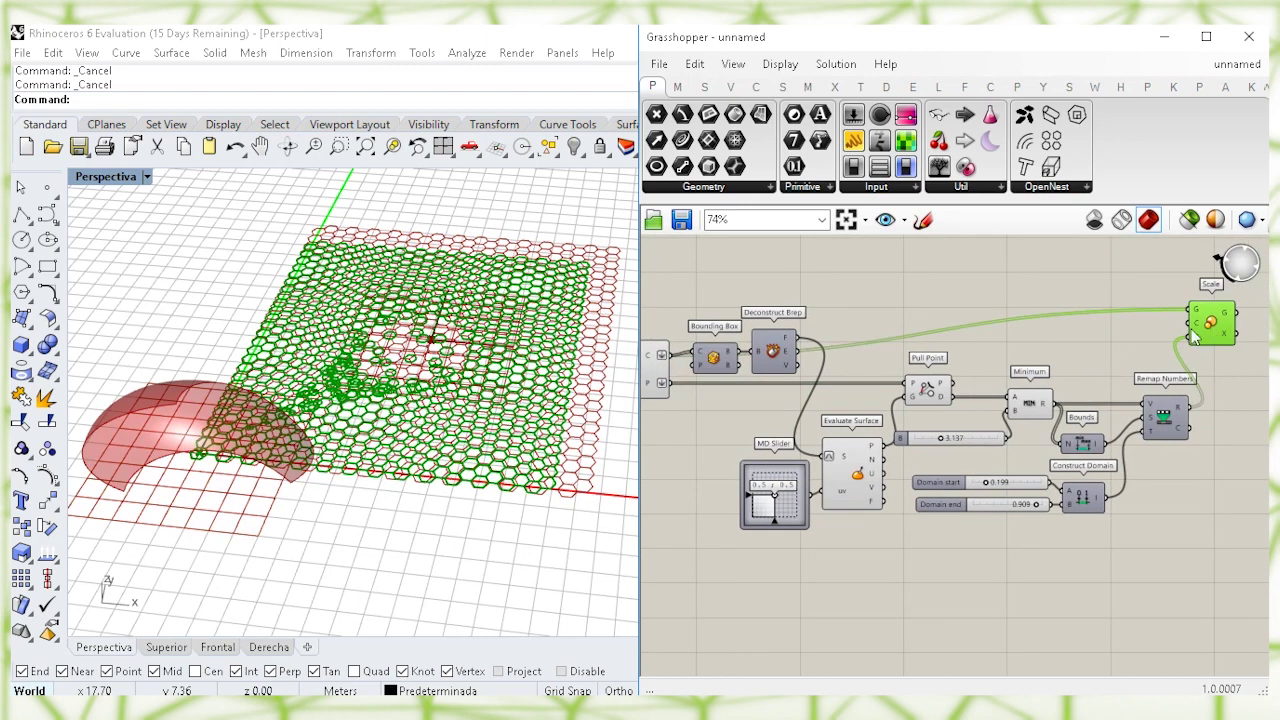
right_drag(928, 341, 980, 330)
click(715, 412)
click(707, 373)
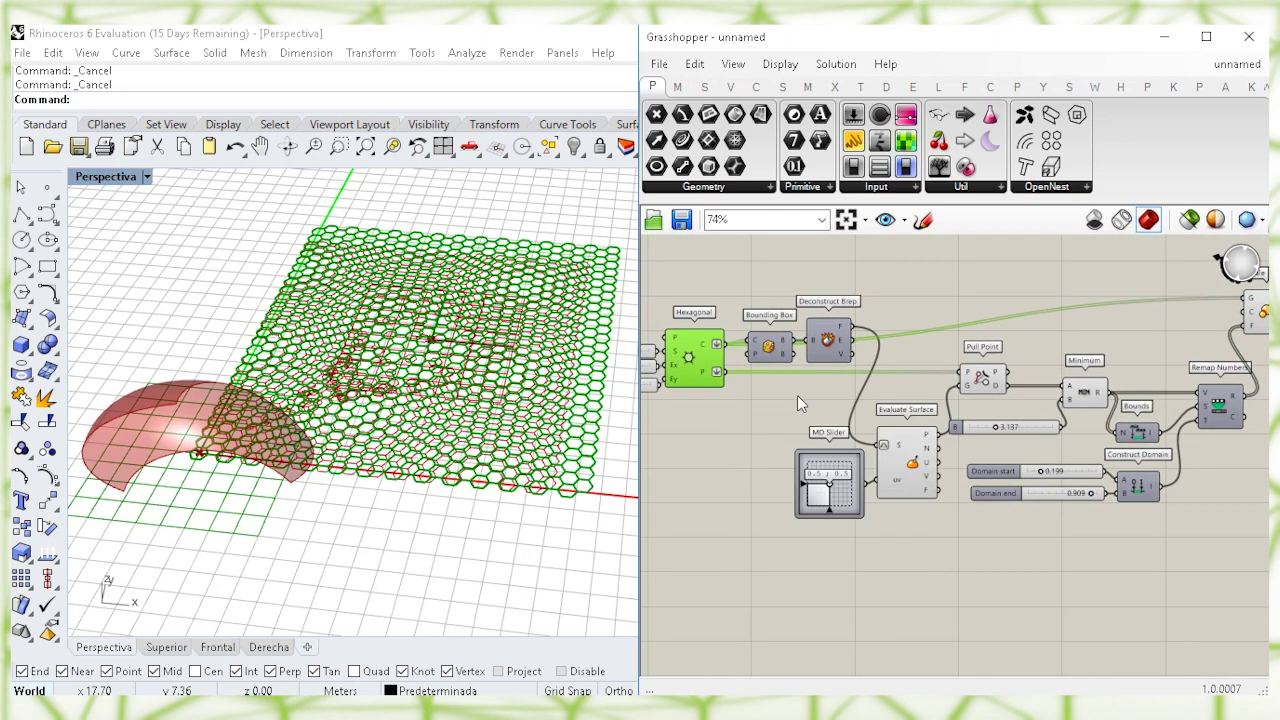
right_drag(797, 395, 753, 396)
drag(688, 383, 1204, 312)
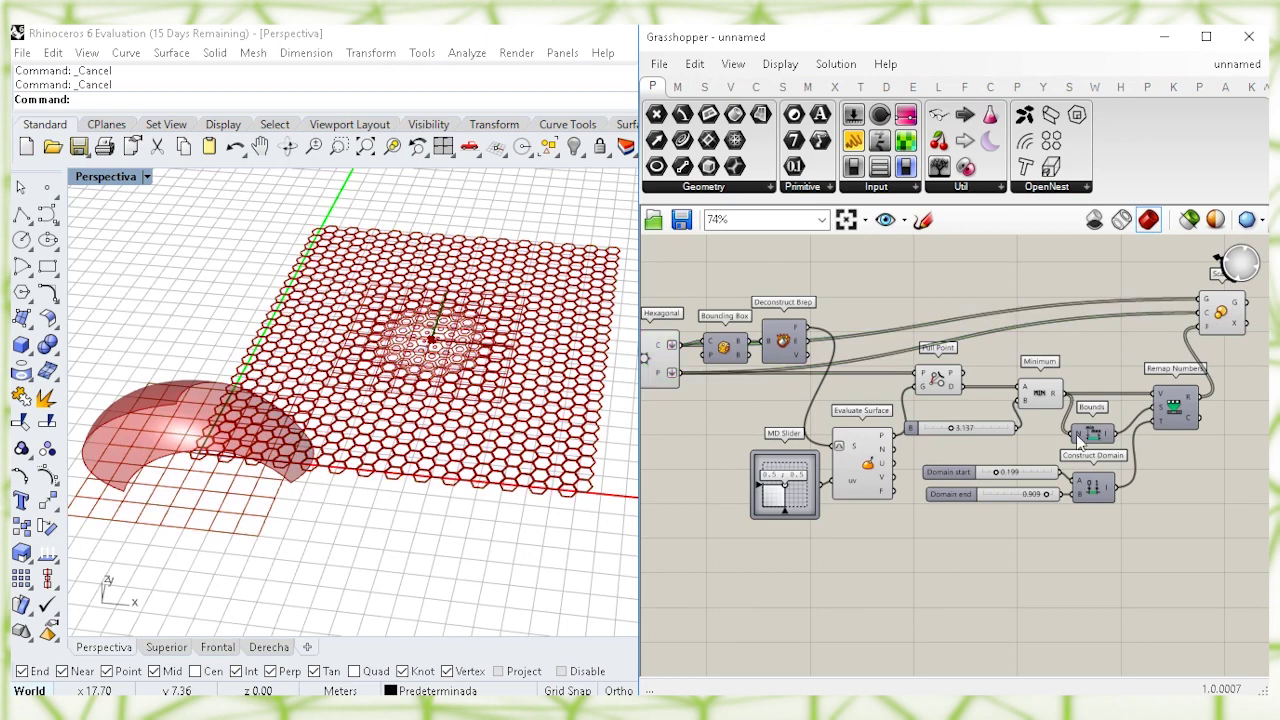
Step: Turn off the preview of the components from the Hexagonal grid through Construct Domain, leaving Scale visible
drag(1146, 559, 691, 281)
right_click(695, 281)
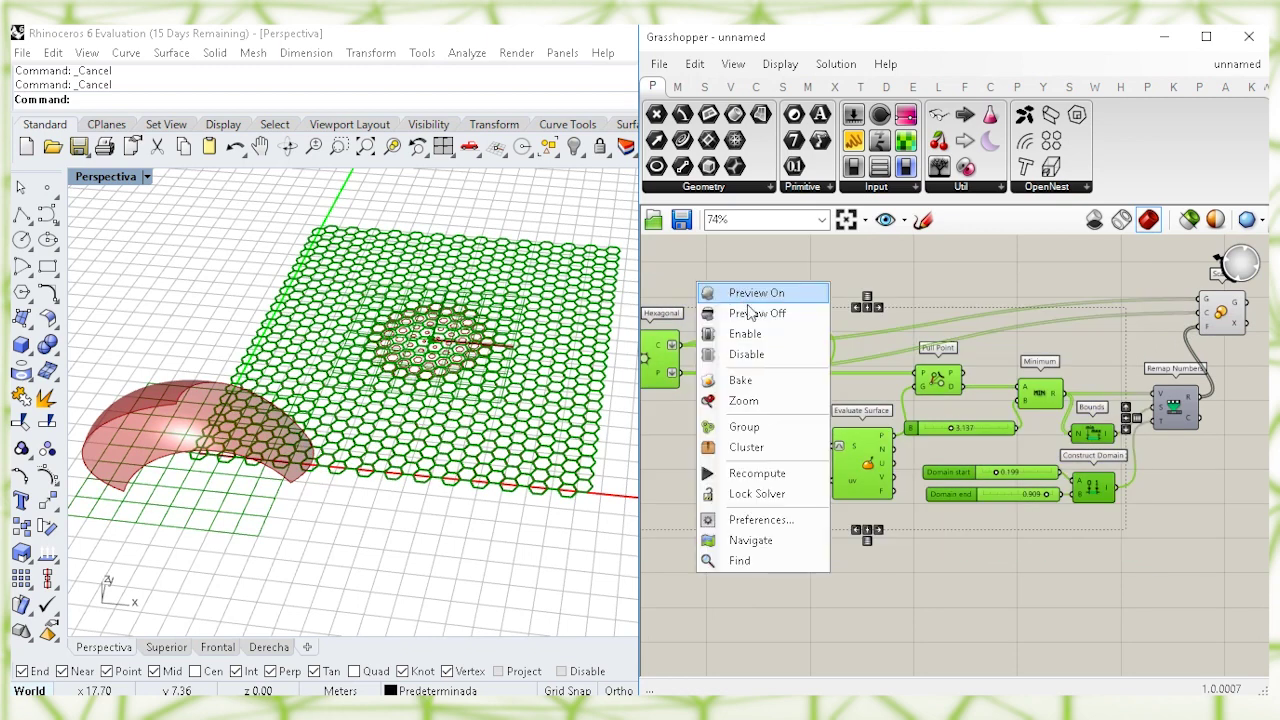
click(744, 312)
click(811, 288)
Step: Move Bounding Box, Deconstruct Brep, the MD Slider and Evaluate Surface below the main wires to tidy the layout
scroll(993, 348, down, 1)
right_drag(993, 349, 1039, 344)
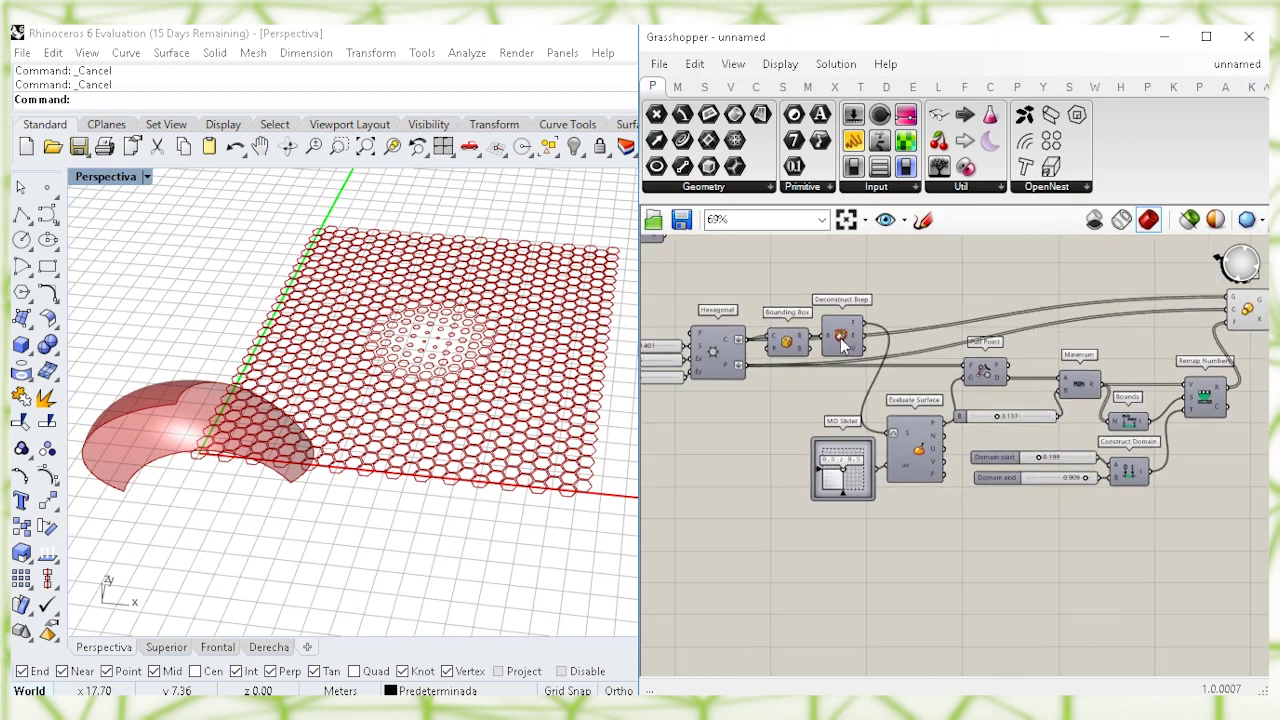
click(842, 345)
shift+click(790, 345)
shift+drag(903, 526, 843, 452)
drag(917, 458, 911, 558)
click(809, 453)
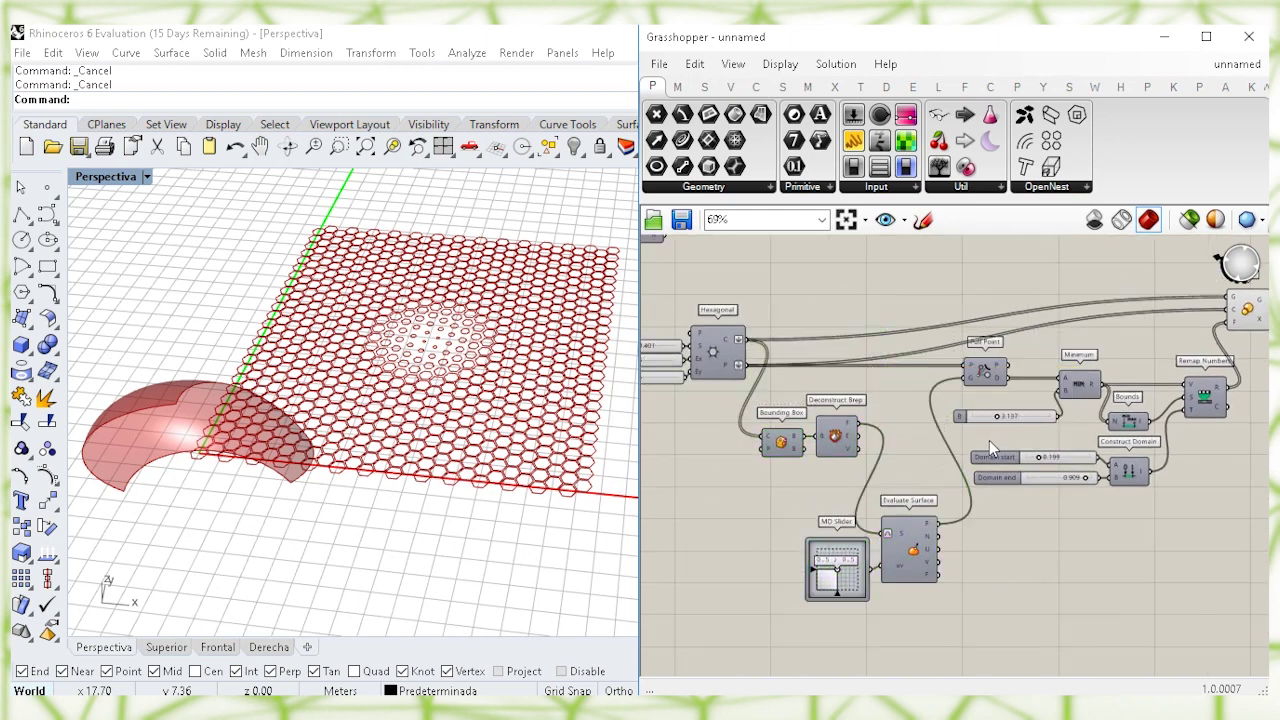
Step: Shift the Pull Point component slightly closer to the Minimum component
right_drag(991, 398, 938, 395)
drag(932, 367, 947, 376)
click(1058, 336)
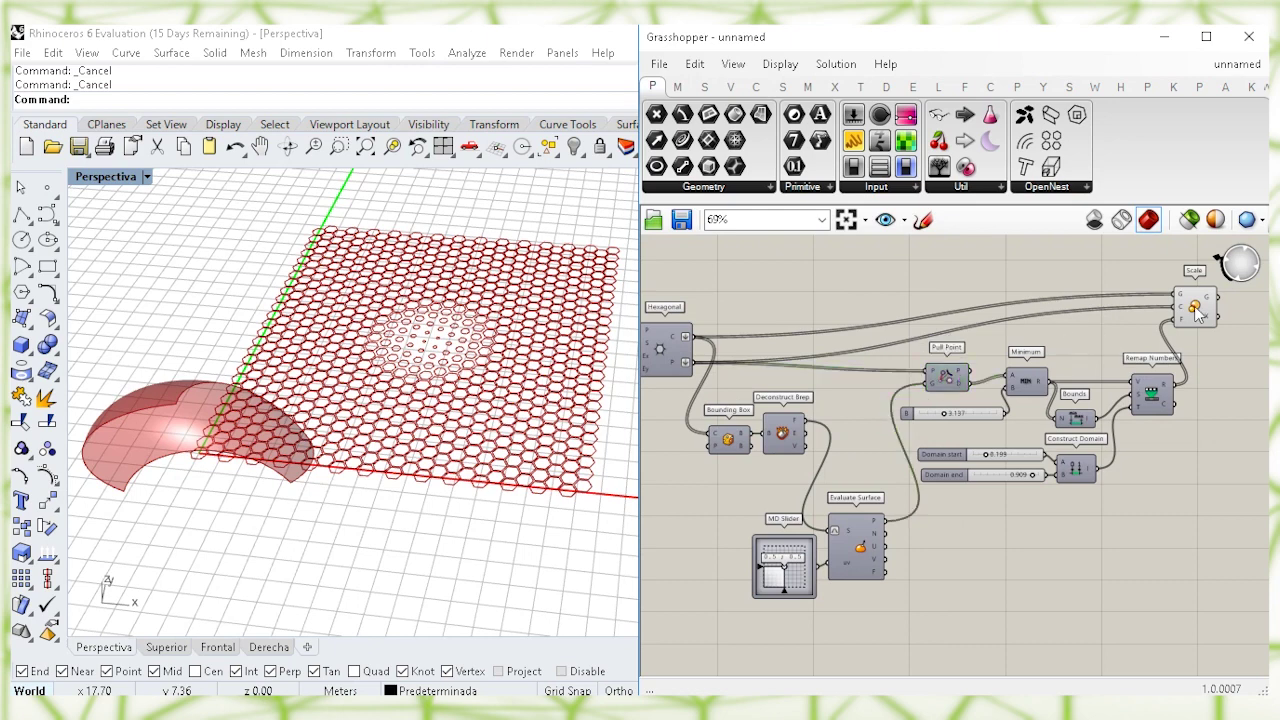
click(1196, 312)
click(1118, 455)
Step: Test the attractor by setting the MD Slider to 0.5 ; 0.43 and the Minimum component's B slider to 5.261
right_drag(787, 523, 830, 490)
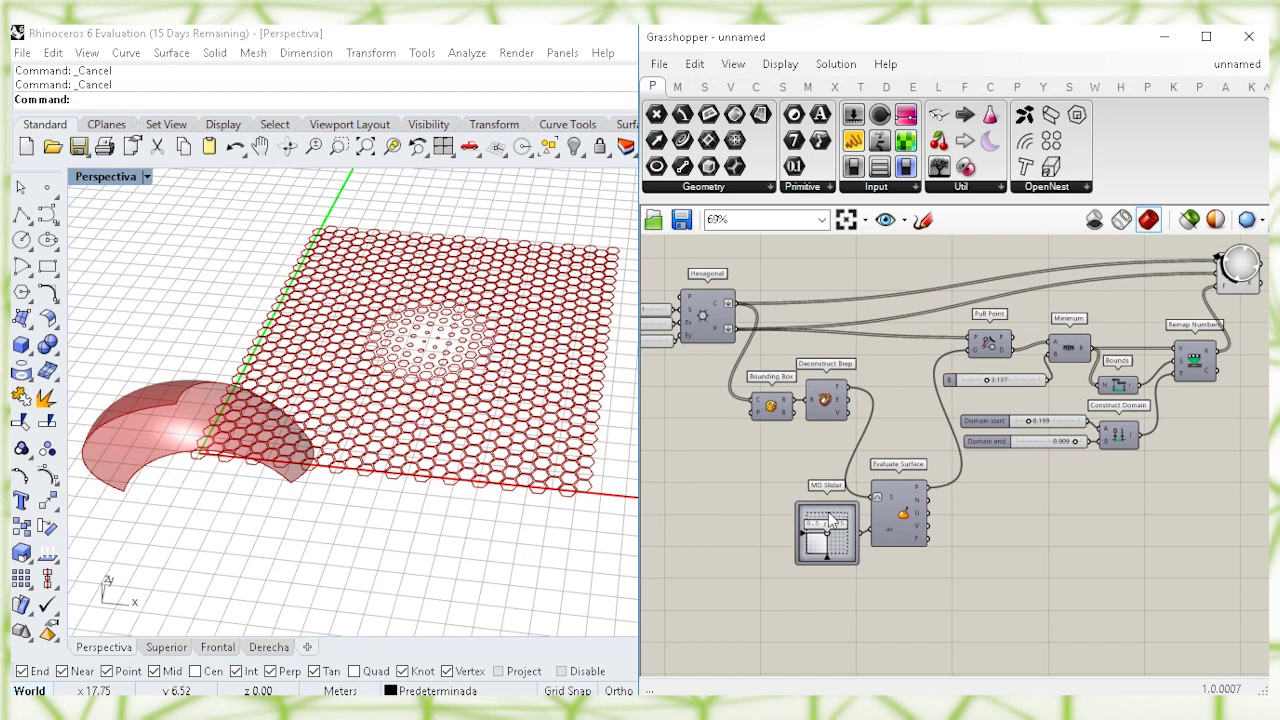
mouse_move(828, 540)
mouse_down()
mouse_move(840, 537)
mouse_move(828, 542)
mouse_up()
scroll(1010, 410, up, 1)
mouse_move(889, 377)
mouse_down()
mouse_move(870, 377)
mouse_move(904, 380)
mouse_up()
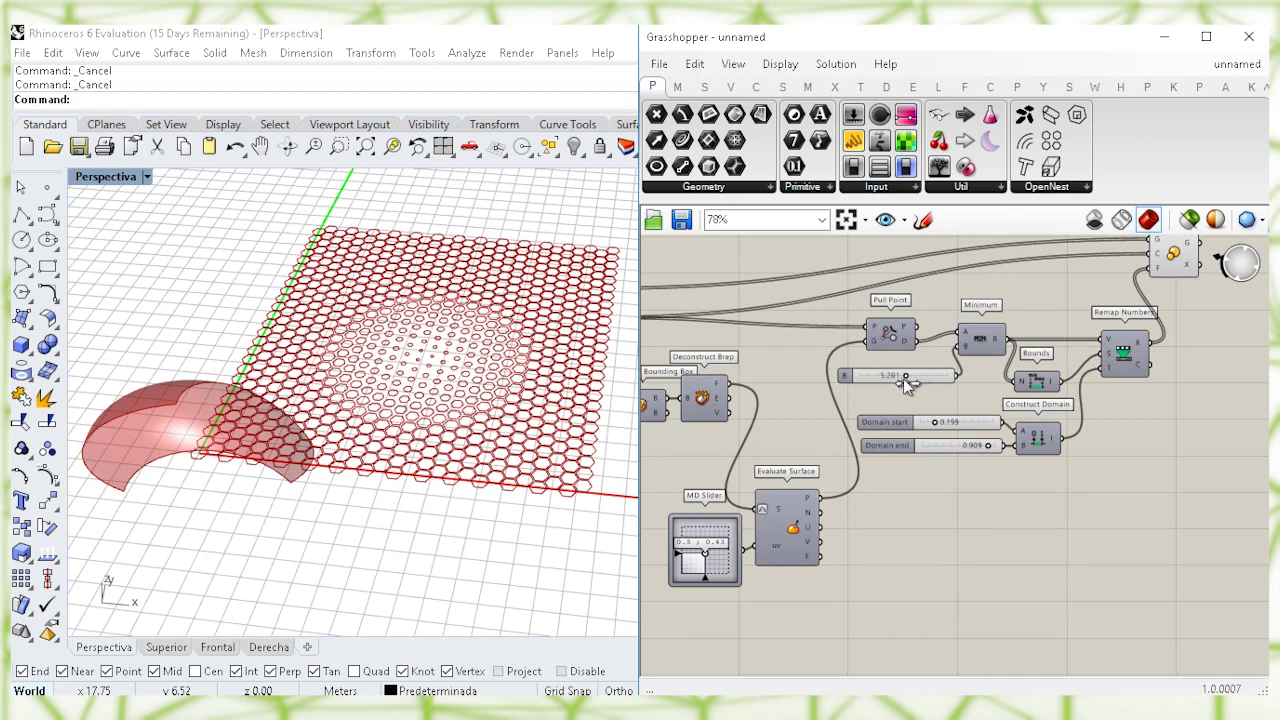
Step: Undo the last change to the Minimum component's B slider
scroll(944, 398, up, 3)
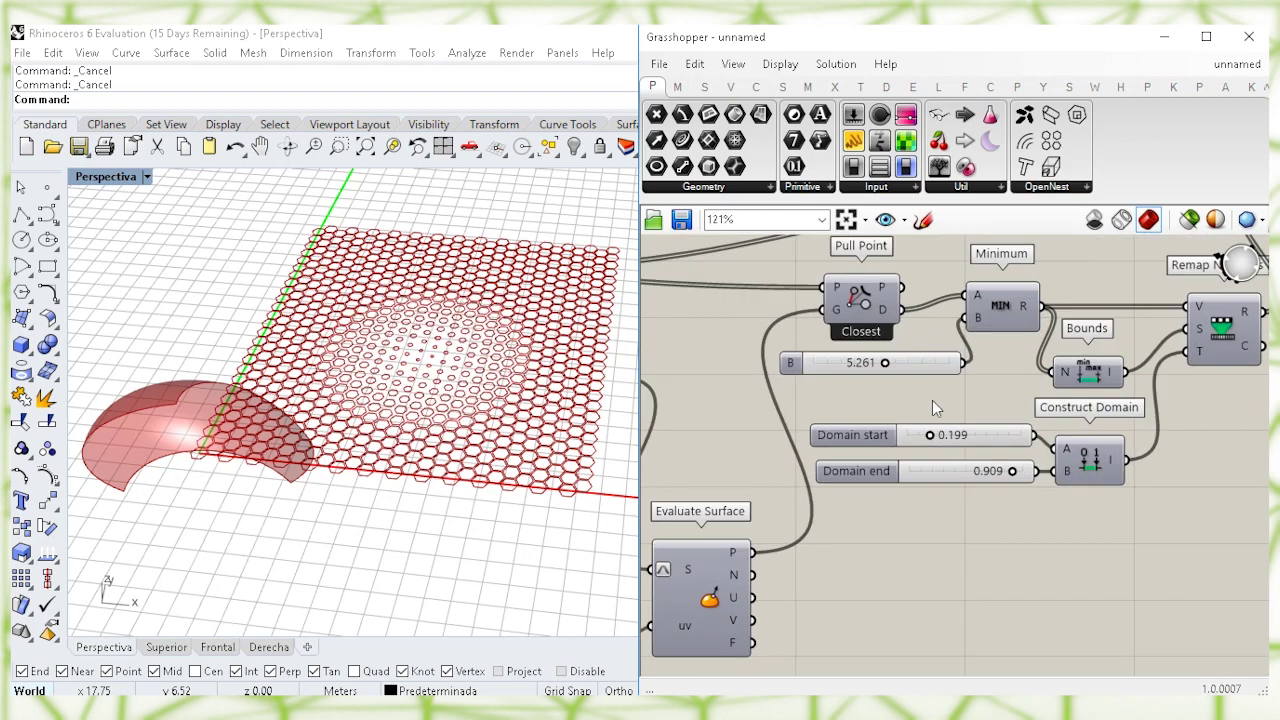
key(ctrl+z)
click(915, 366)
click(942, 500)
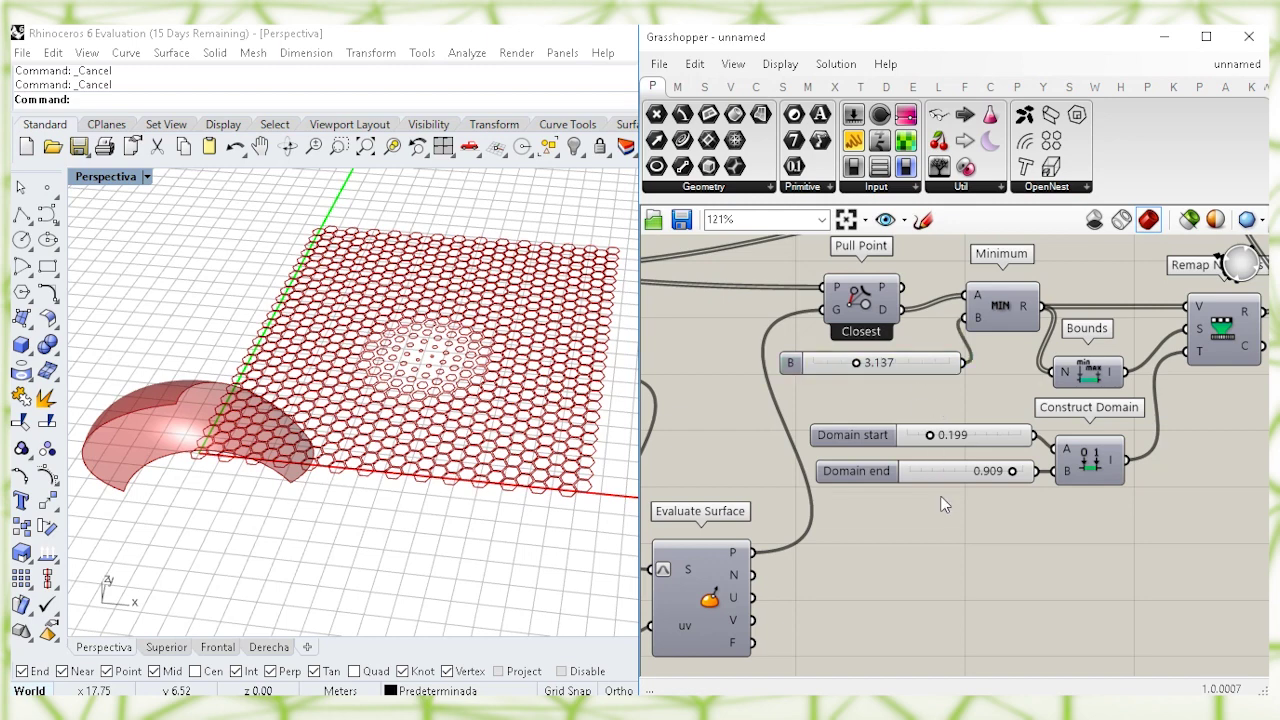
Step: Swap the Construct Domain sliders so that 0.909 feeds input A and 0.199 feeds input B
click(977, 436)
drag(1036, 471, 969, 449)
drag(984, 497, 983, 481)
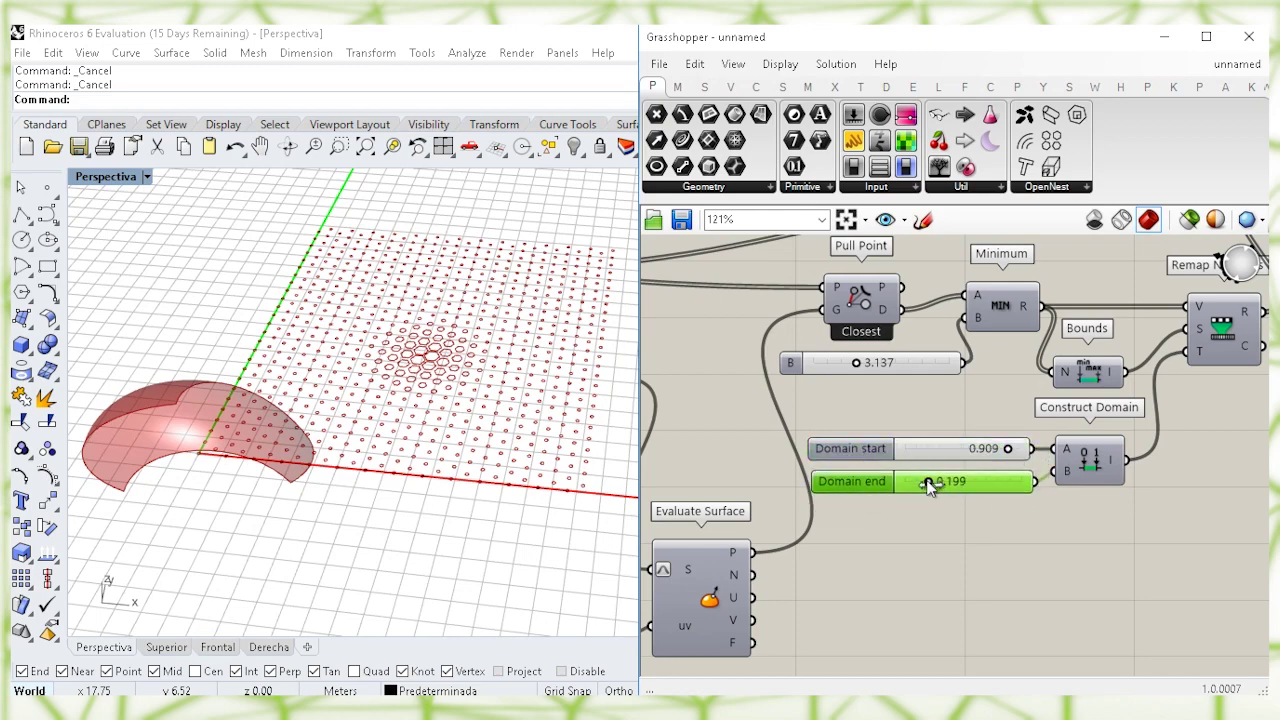
Step: Try other values on the Domain end and Domain start sliders, undoing each change
mouse_move(931, 484)
mouse_down()
mouse_move(969, 485)
mouse_move(948, 482)
mouse_up()
key(ctrl+z)
click(1010, 449)
drag(1011, 450, 1041, 451)
click(999, 423)
click(983, 452)
key(ctrl+z)
click(983, 404)
click(981, 483)
Step: Set the MD Slider to 0.3 ; 0.28, duplicate it below with its Evaluate Surface uv connection, and move both away from Evaluate Surface
scroll(943, 395, down, 1)
right_drag(830, 463, 931, 380)
click(851, 487)
right_drag(851, 487, 896, 435)
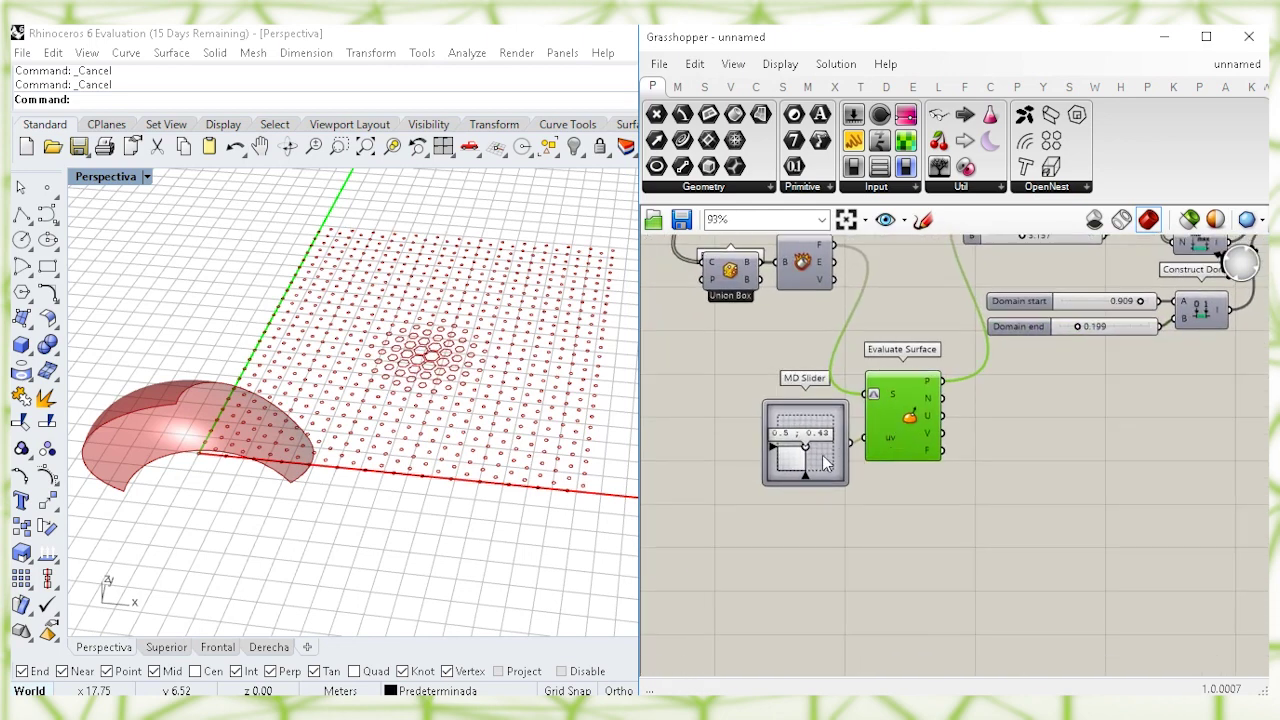
drag(797, 455, 867, 440)
key(ctrl+c)
key(ctrl+v)
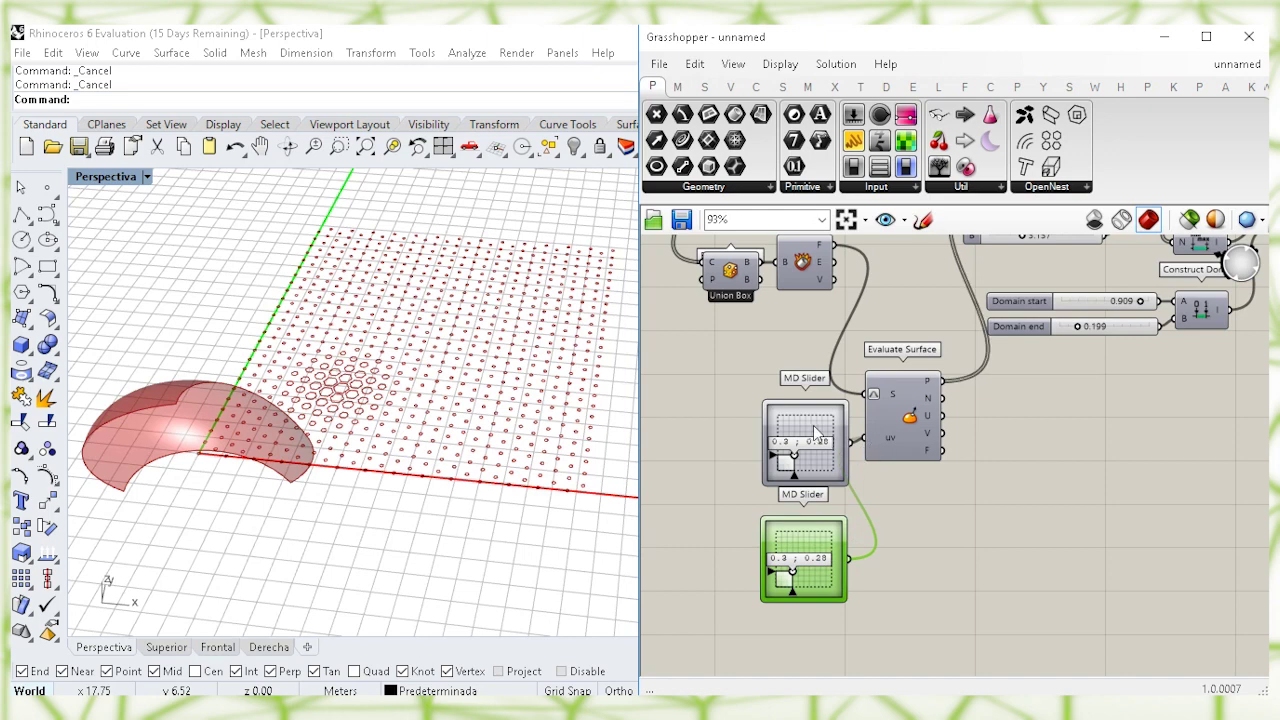
drag(815, 651, 740, 398)
drag(775, 408, 742, 408)
click(934, 504)
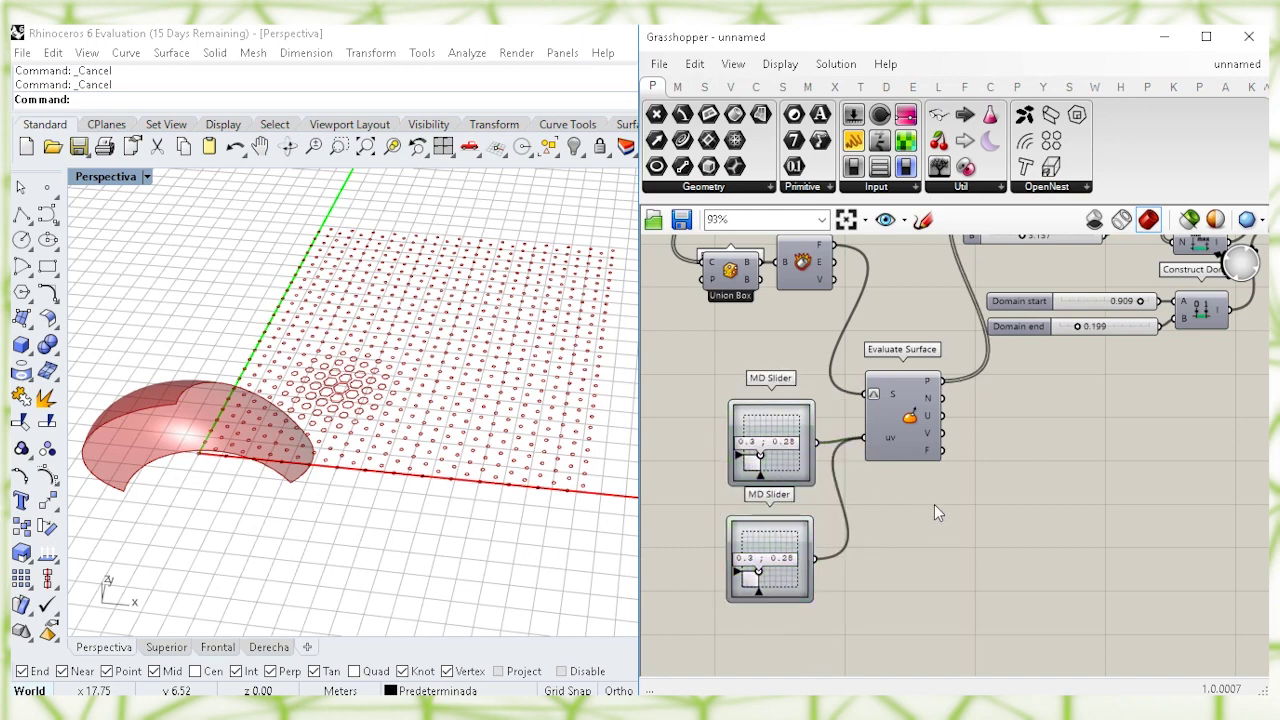
Step: Duplicate the two MD Sliders to get four stacked in a column, all connected to the Evaluate Surface uv input
right_drag(862, 527, 870, 483)
scroll(870, 483, down, 1)
drag(789, 576, 746, 366)
key(ctrl+c)
key(ctrl+v)
right_drag(826, 361, 829, 311)
drag(822, 335, 877, 357)
click(883, 506)
drag(830, 580, 802, 428)
drag(812, 652, 880, 356)
click(826, 398)
Step: Set the first MD Slider to 0.28 ; 0.3 and the second to about 0.7 ; 0.3
drag(786, 374, 786, 373)
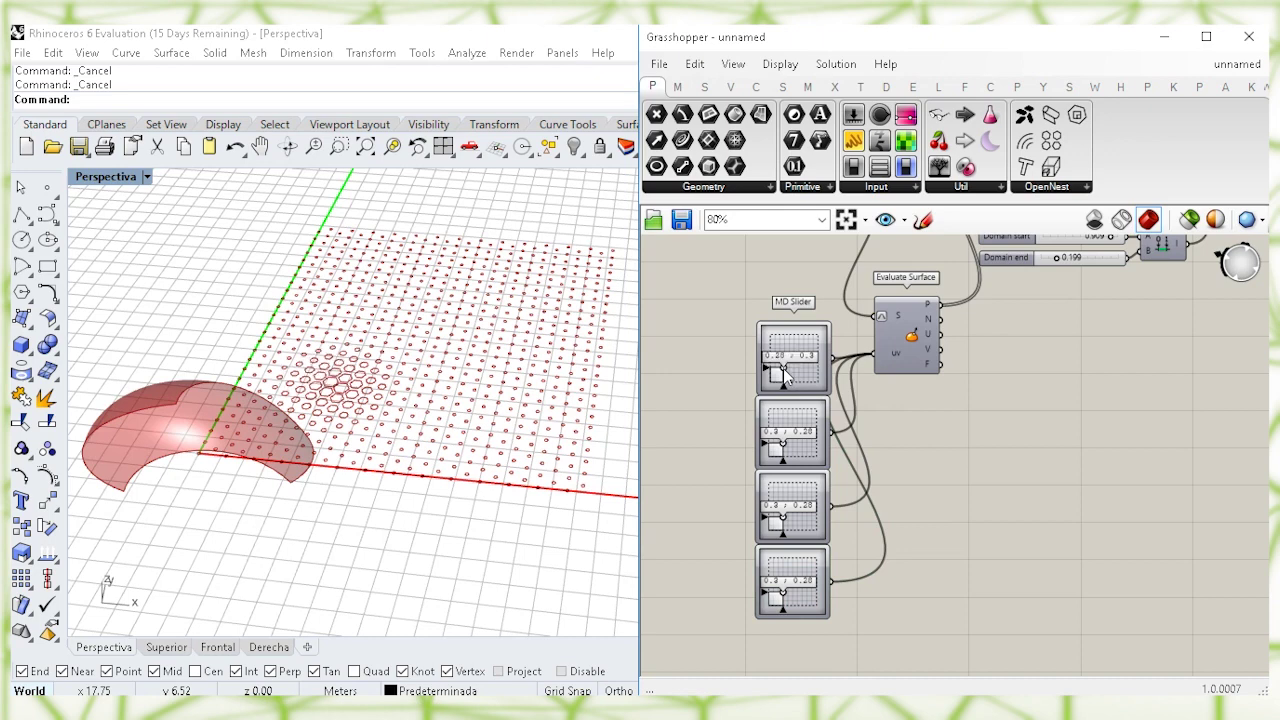
click(800, 454)
drag(786, 440, 804, 441)
Step: Set the third MD Slider to 0.53 ; 0.85 and move the fourth slider's attractor point up in v to a separate location
right_drag(834, 479, 838, 419)
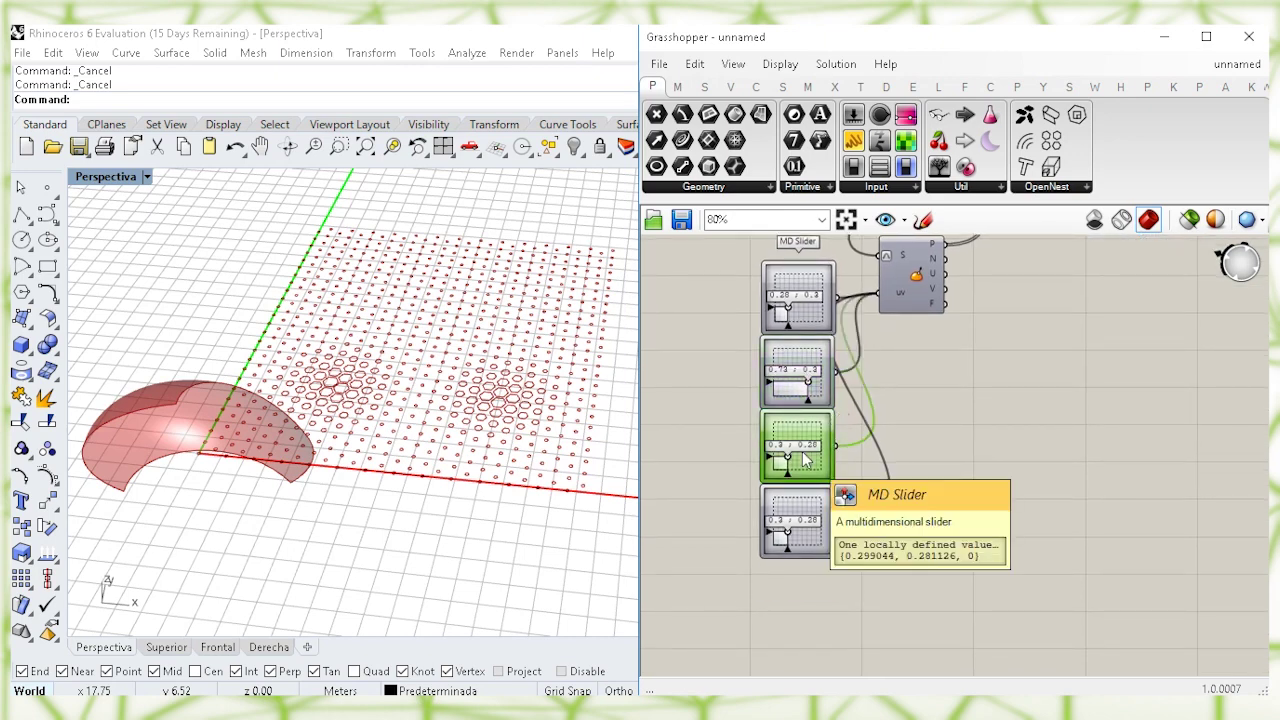
drag(788, 462, 798, 432)
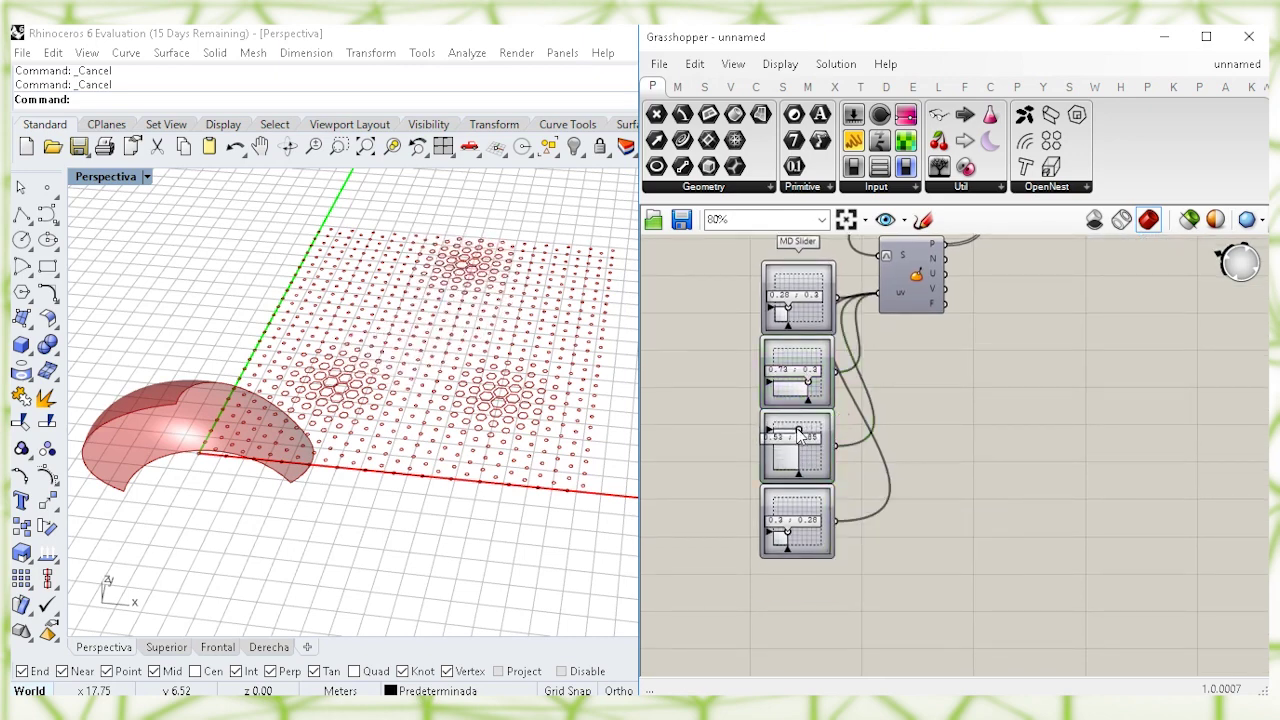
click(815, 527)
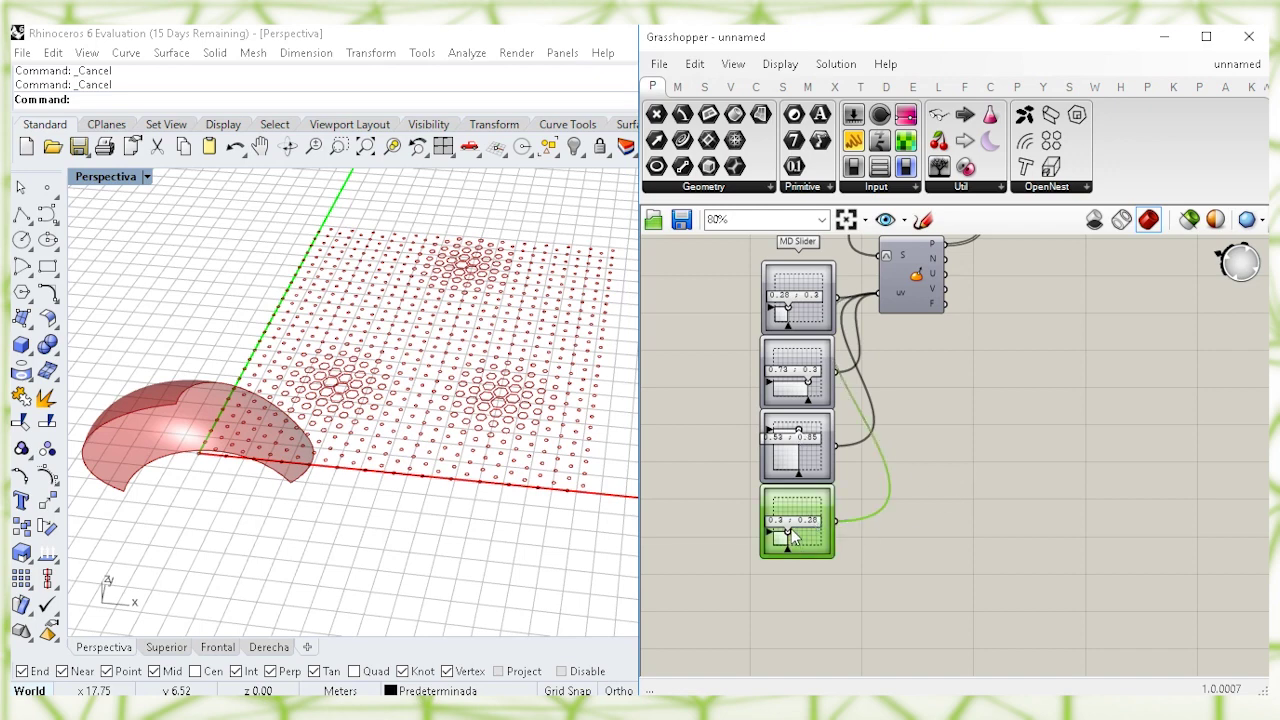
drag(790, 534, 788, 518)
click(1043, 387)
Step: Add a Map to Surface component above the Scale component
scroll(1043, 387, down, 1)
right_drag(1105, 293, 977, 400)
right_drag(1068, 287, 990, 374)
scroll(1029, 306, up, 2)
right_drag(1029, 306, 1054, 422)
click(1086, 372)
right_drag(1133, 252, 987, 406)
double_click(987, 406)
text(map)
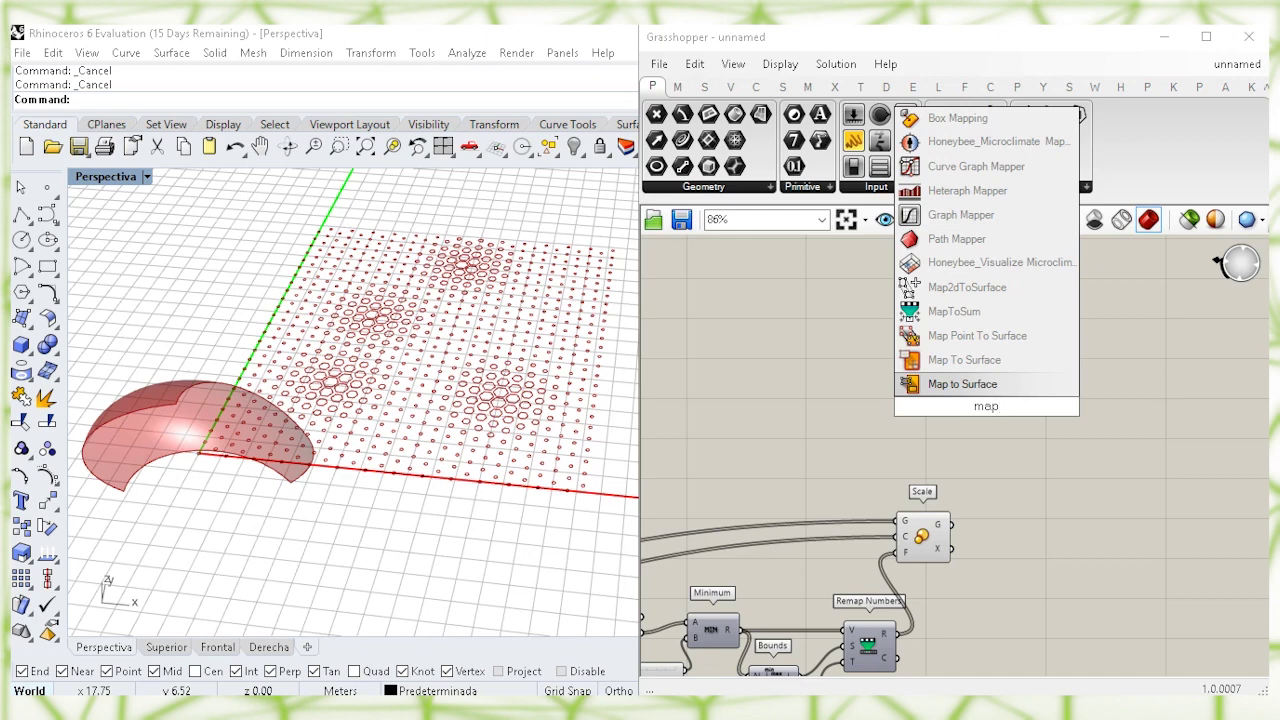
click(1000, 384)
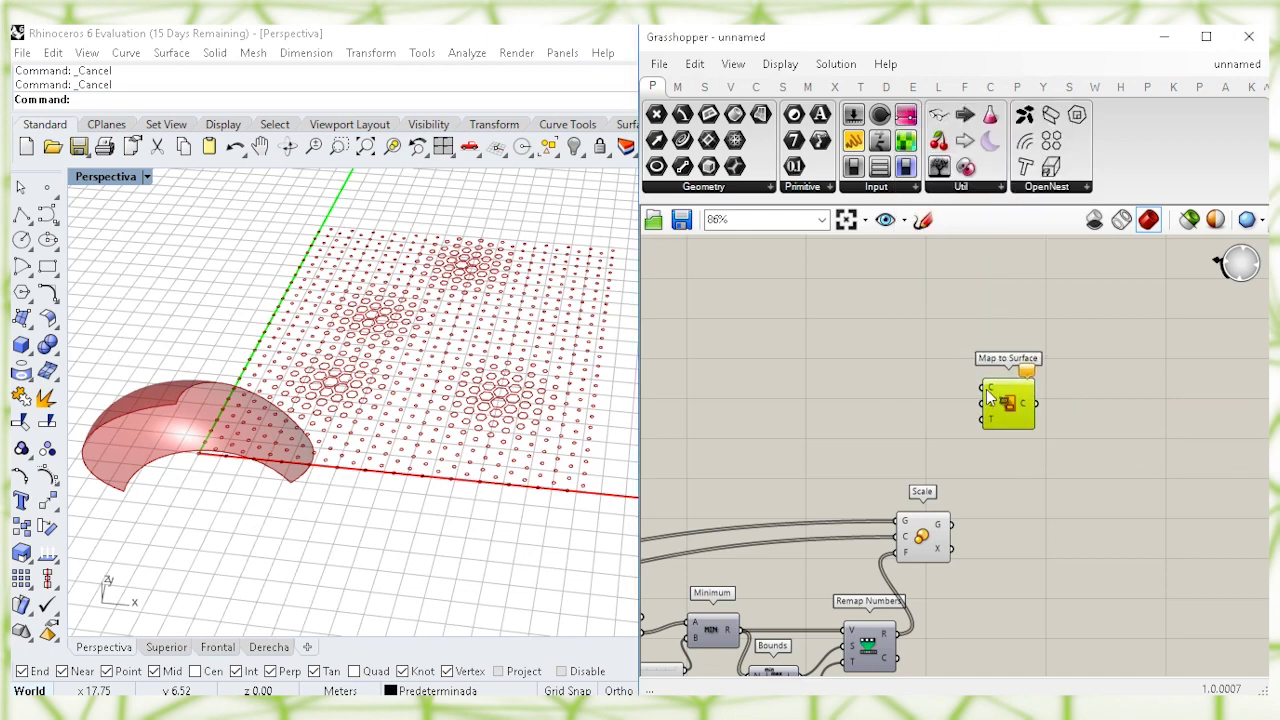
Step: Connect the Scale component's G output to the Map to Surface C input
click(912, 550)
drag(952, 521, 982, 388)
click(995, 408)
click(870, 414)
Step: Connect the Deconstruct Brep F output to the Map to Surface Source input
right_drag(832, 445, 986, 374)
scroll(890, 371, down, 1)
right_drag(808, 378, 916, 338)
click(702, 574)
right_drag(702, 574, 838, 492)
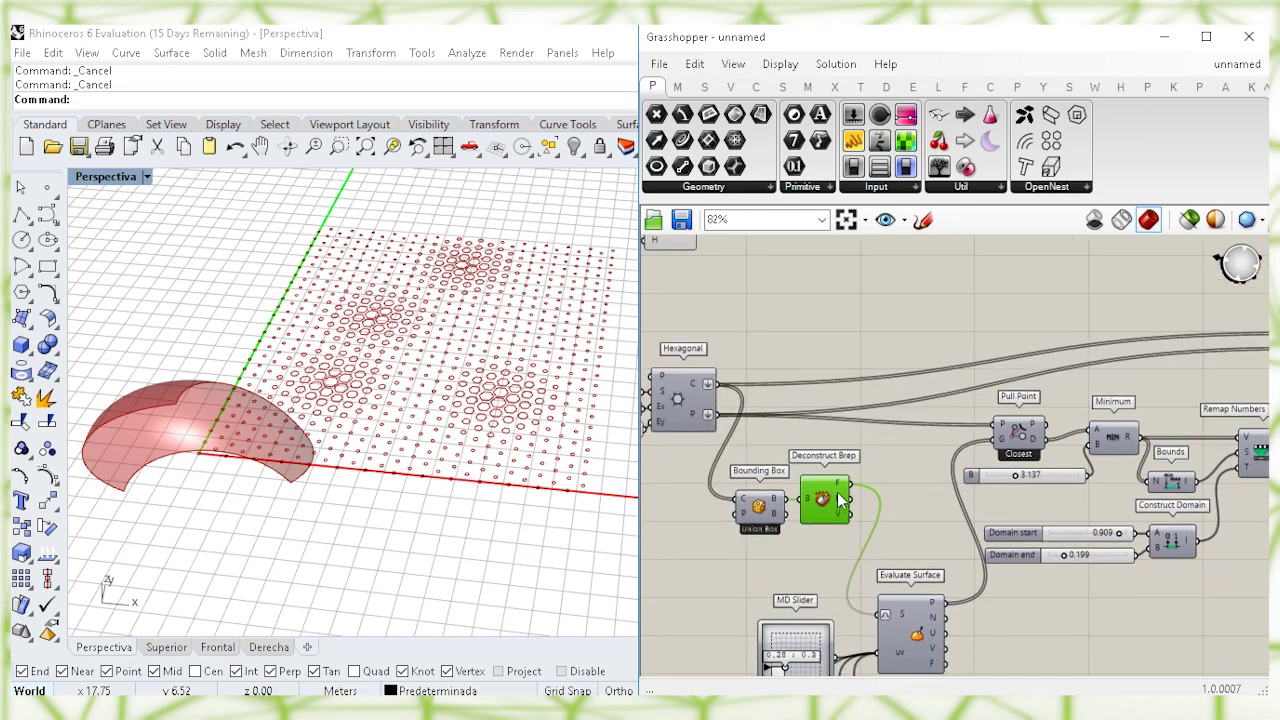
right_drag(878, 475, 735, 504)
drag(707, 511, 1146, 365)
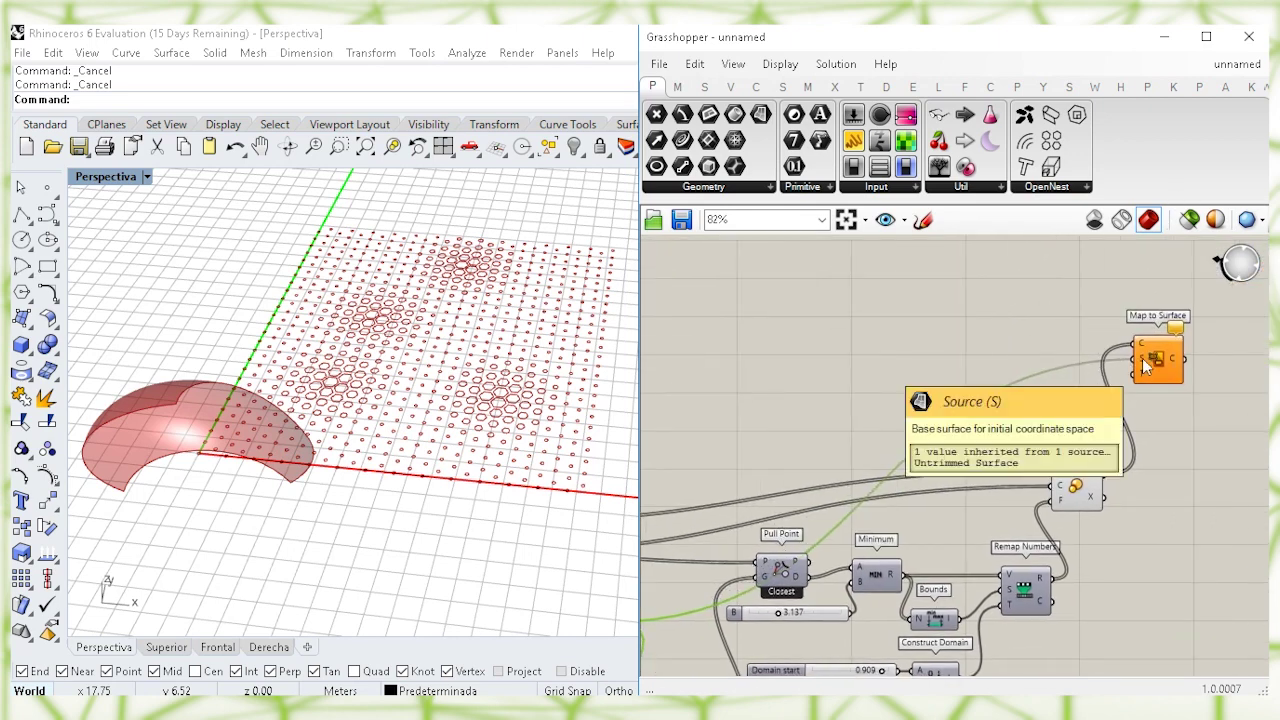
scroll(1045, 345, down, 1)
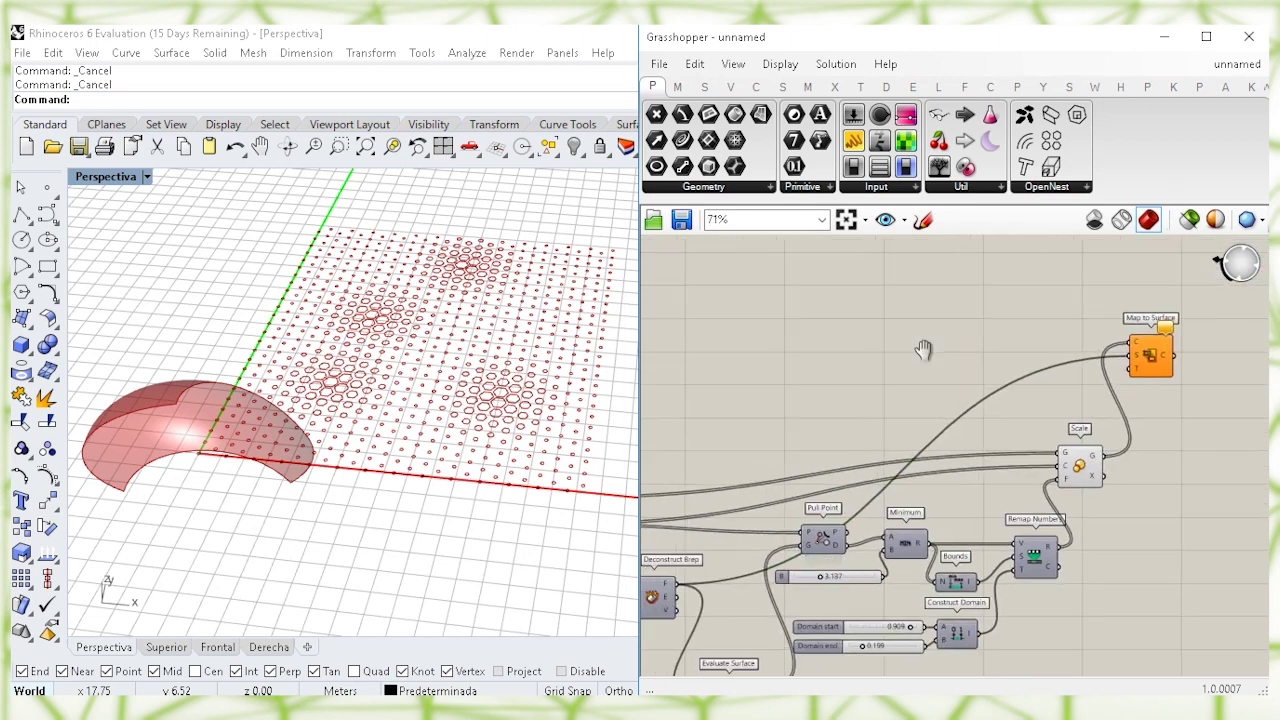
Step: Connect the Sweep2 S output to the Map to Surface Target input
right_drag(904, 354, 1116, 354)
click(738, 355)
right_drag(898, 365, 854, 362)
drag(706, 352, 1191, 370)
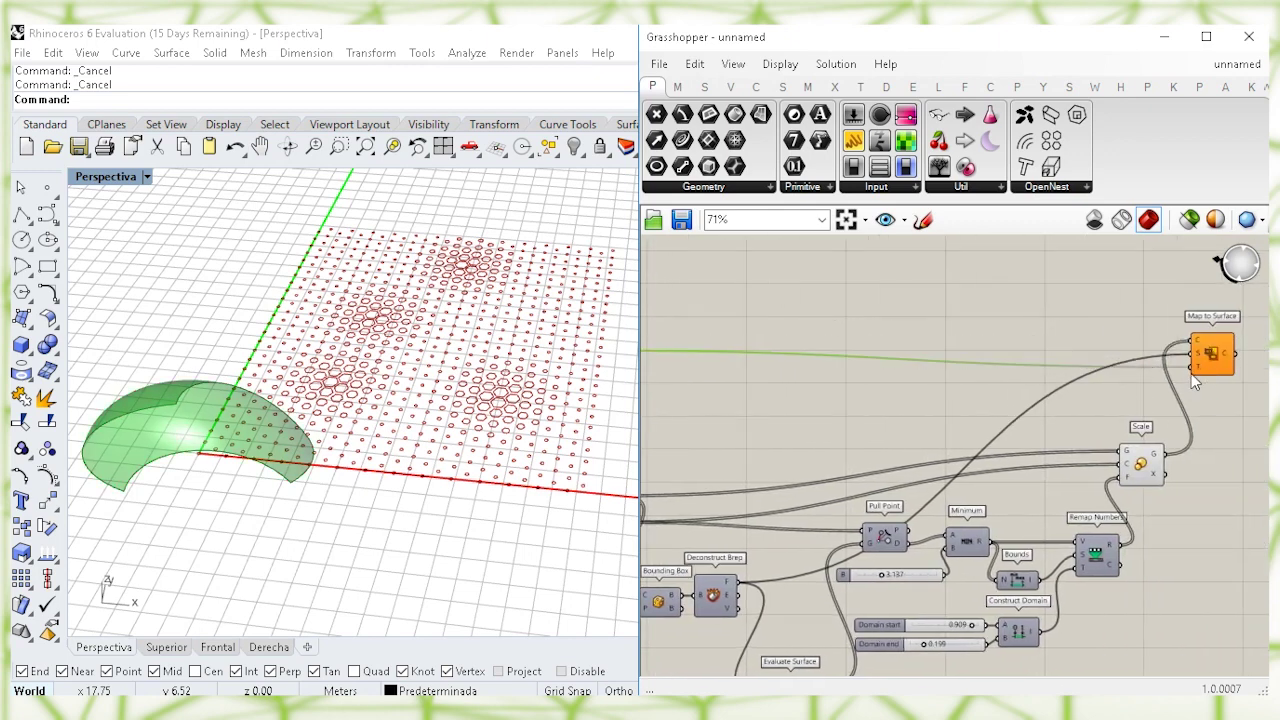
click(1210, 360)
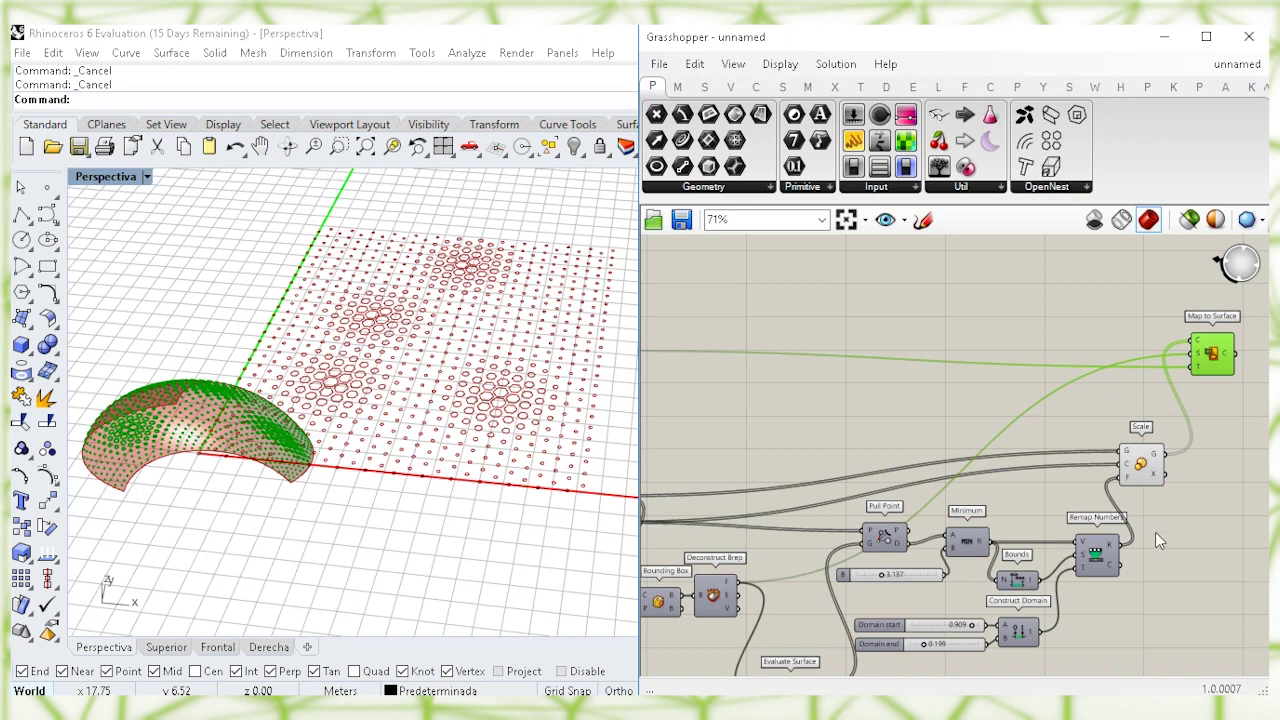
Step: Turn off the preview of the Scale and Remap Numbers components to hide the flat scaled cells
drag(1177, 557, 1080, 421)
right_click(922, 410)
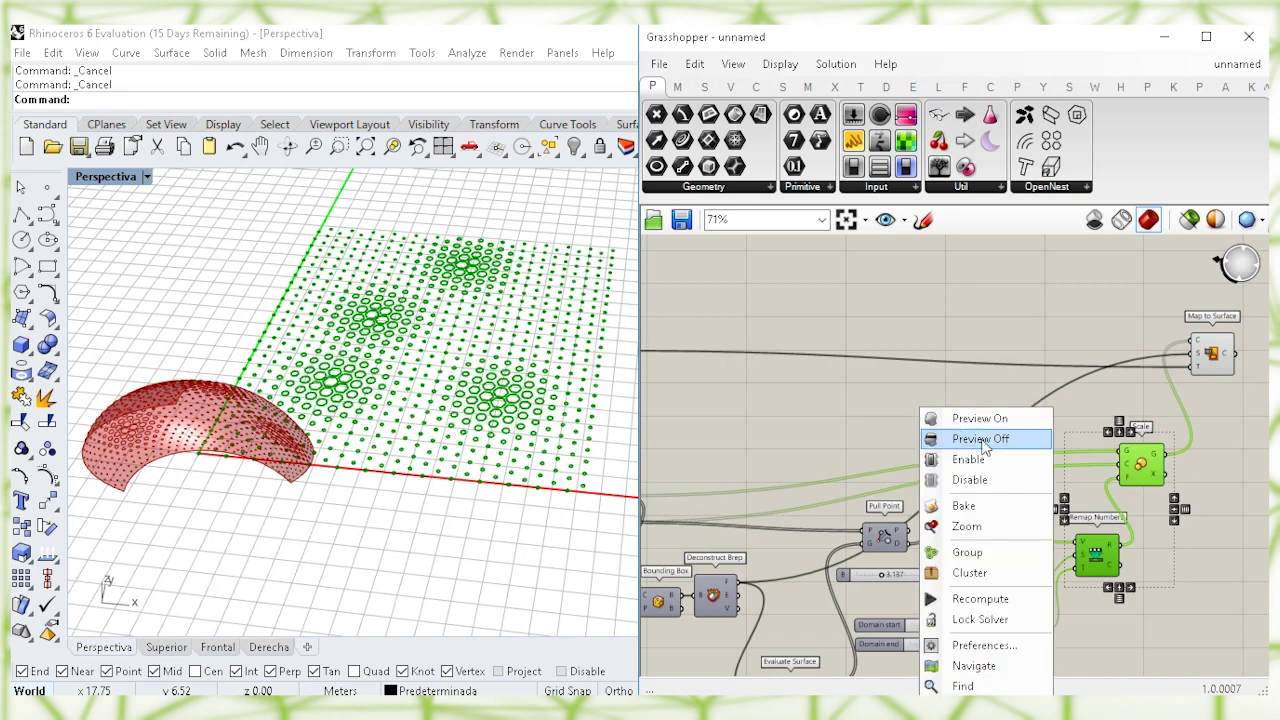
click(1002, 437)
click(861, 346)
Step: Shift the Map to Surface component slightly and add a Curve Closest Point component below and to the right of it
right_drag(961, 337, 835, 356)
drag(1084, 384, 1078, 352)
right_drag(1140, 340, 1094, 367)
click(1138, 416)
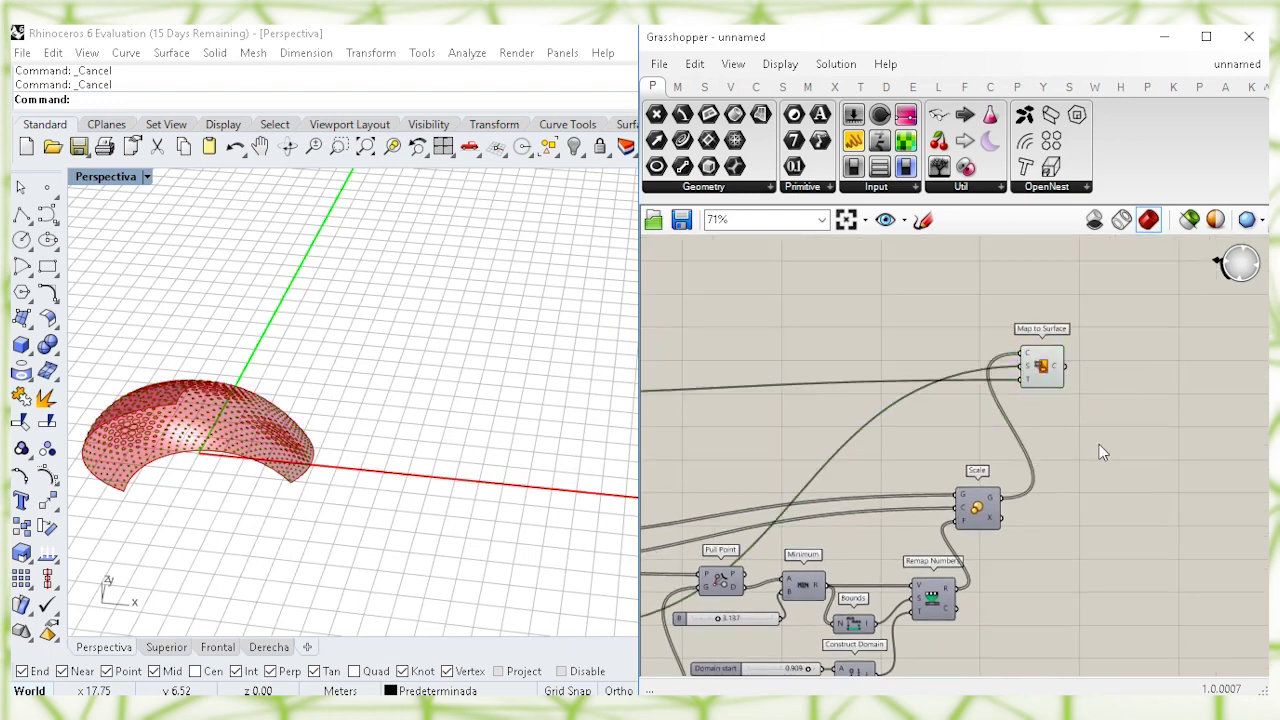
double_click(1099, 444)
text(curve clos)
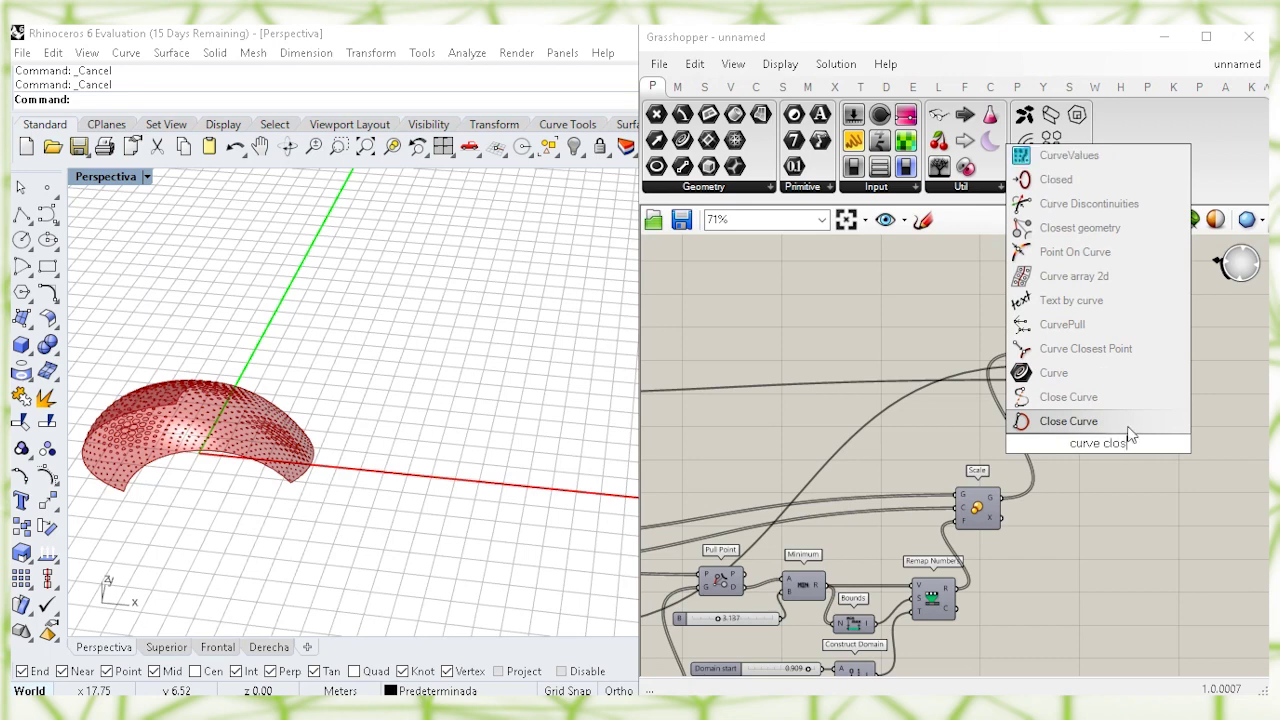
click(1082, 348)
drag(1100, 444, 1123, 445)
right_drag(1119, 401, 1107, 441)
Step: Add a Polygon Center component beside Map to Surface and connect the Map to Surface C output to its P input
click(1025, 406)
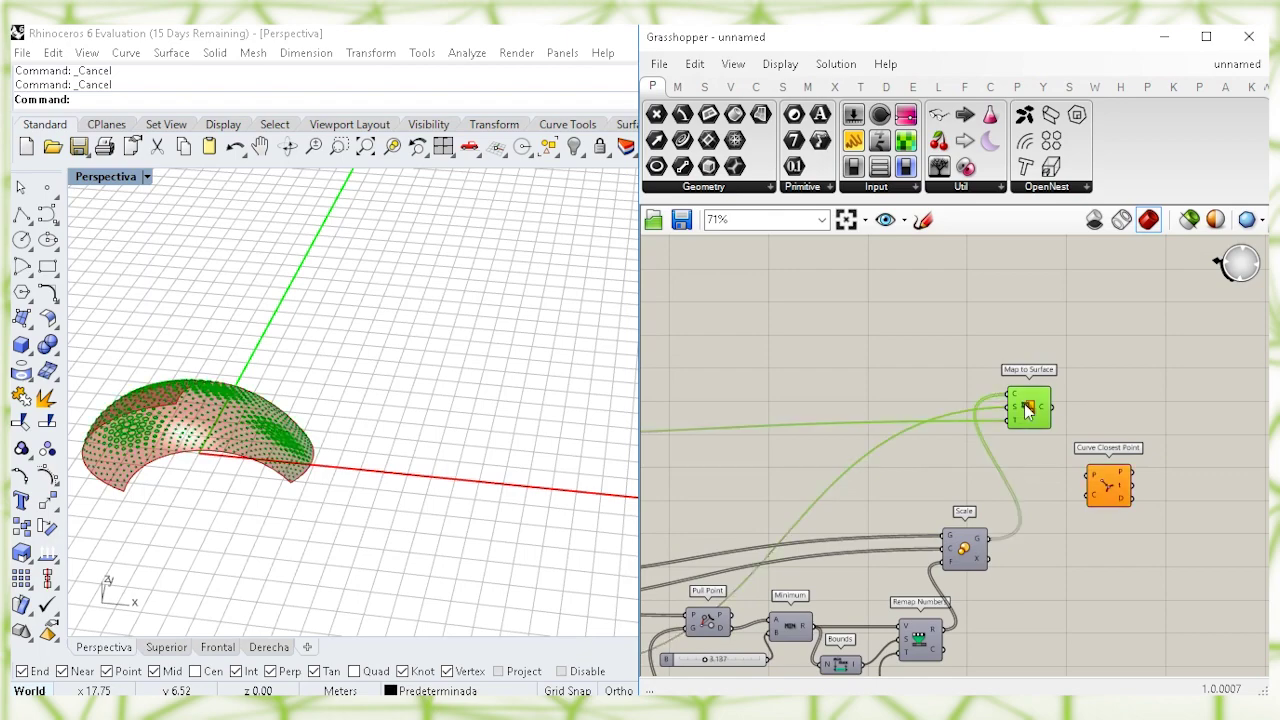
scroll(250, 415, up, 5)
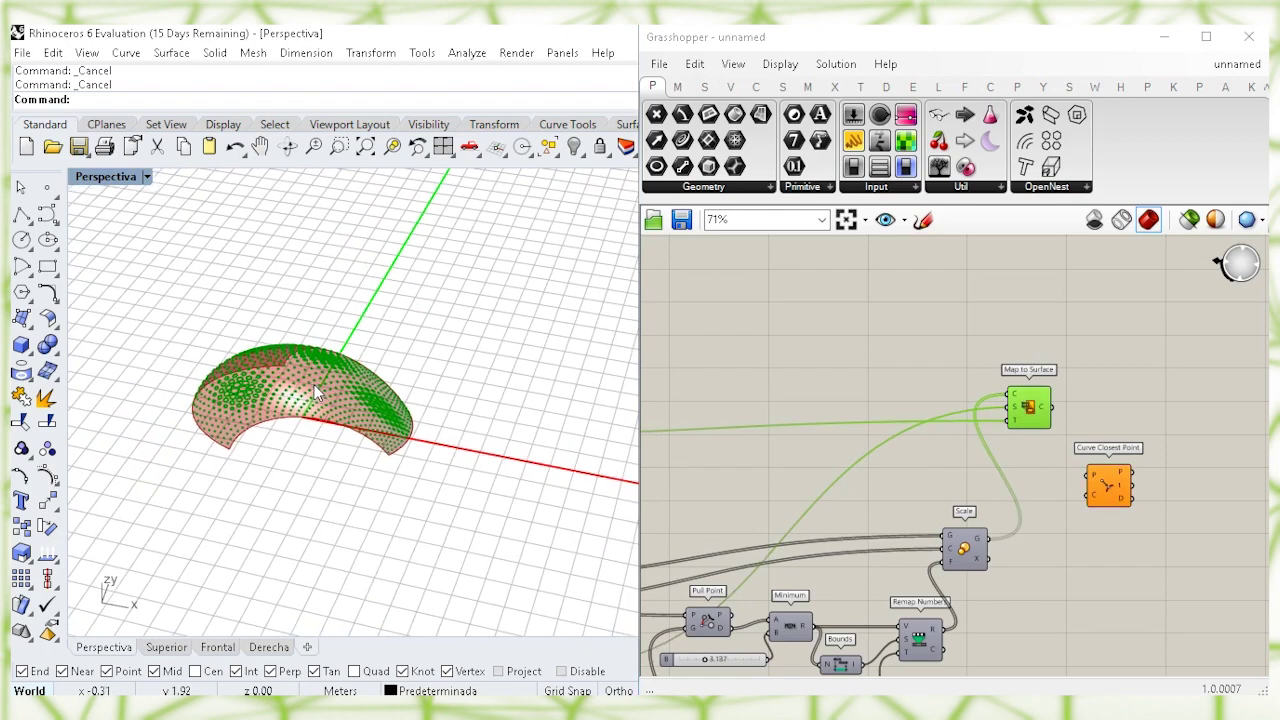
scroll(397, 324, down, 2)
shift+right_drag(360, 358, 369, 364)
click(841, 354)
scroll(985, 365, up, 4)
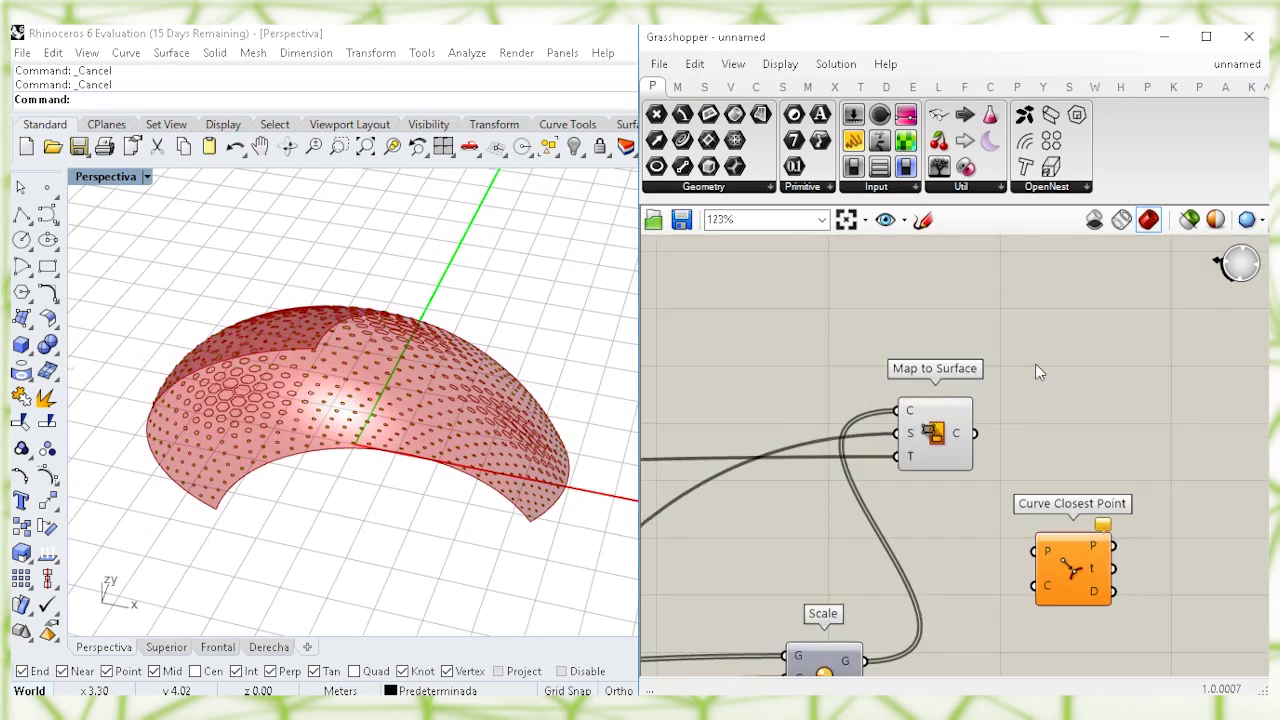
double_click(1022, 335)
text(pol)
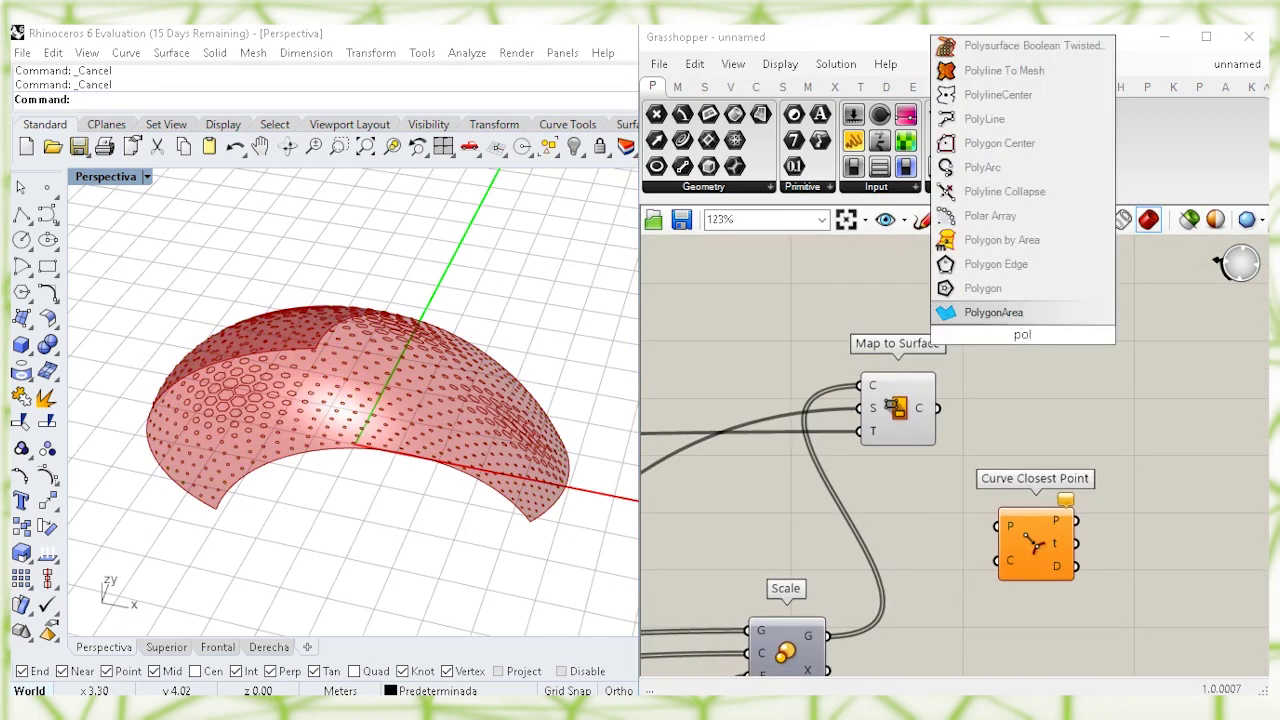
click(999, 143)
drag(983, 335, 940, 408)
drag(1017, 346, 997, 373)
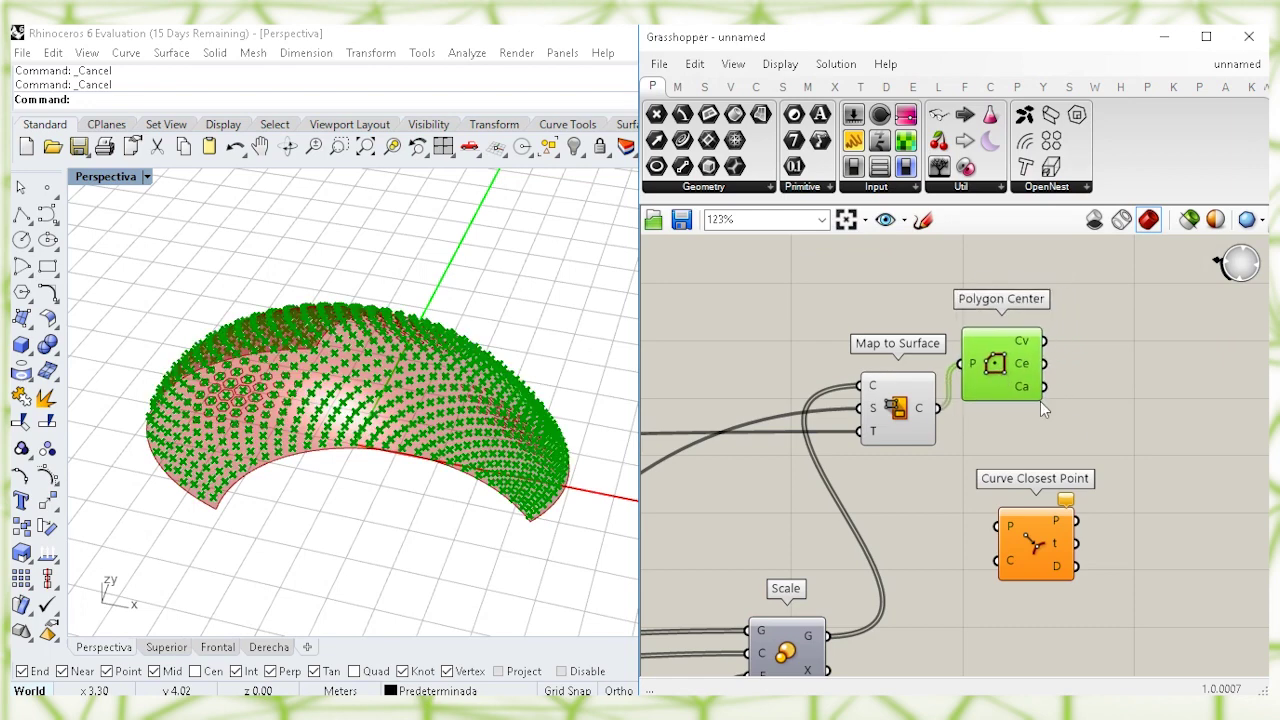
Step: Connect the Polygon Center Ce output to the Curve Closest Point P input
click(1072, 467)
right_drag(1072, 467, 1016, 449)
drag(973, 521, 1048, 518)
click(1038, 387)
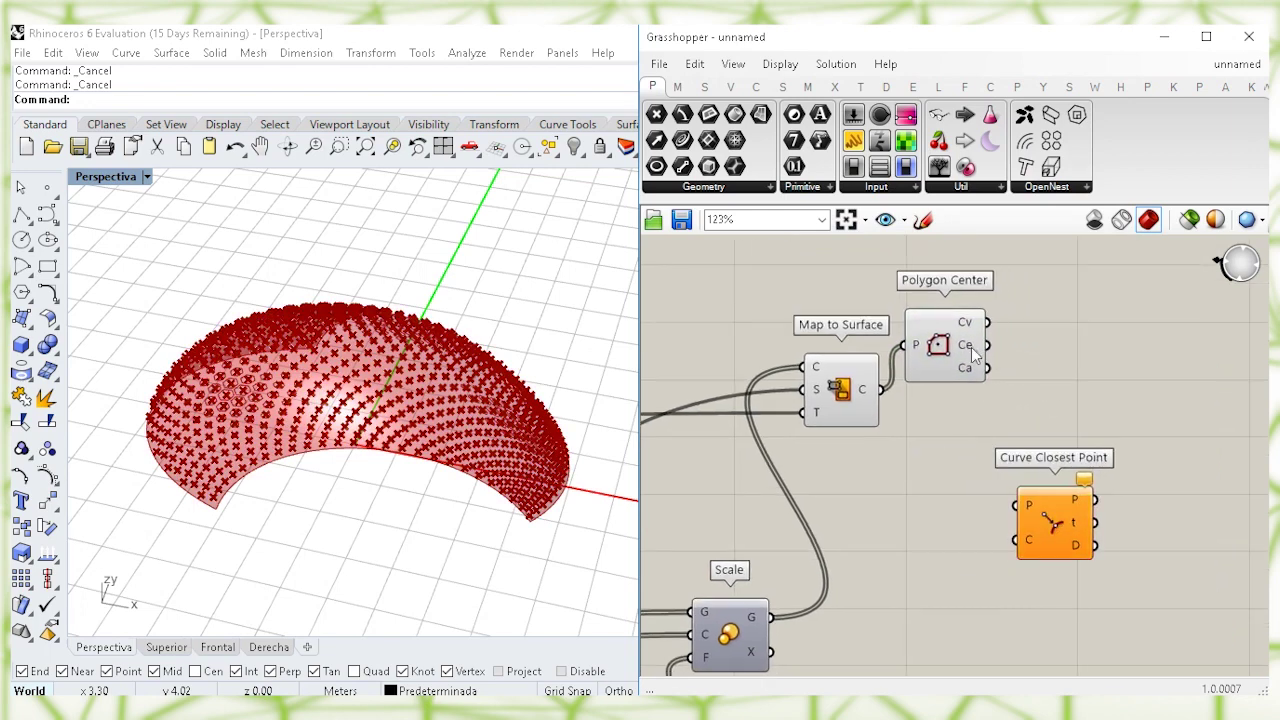
drag(986, 345, 1031, 505)
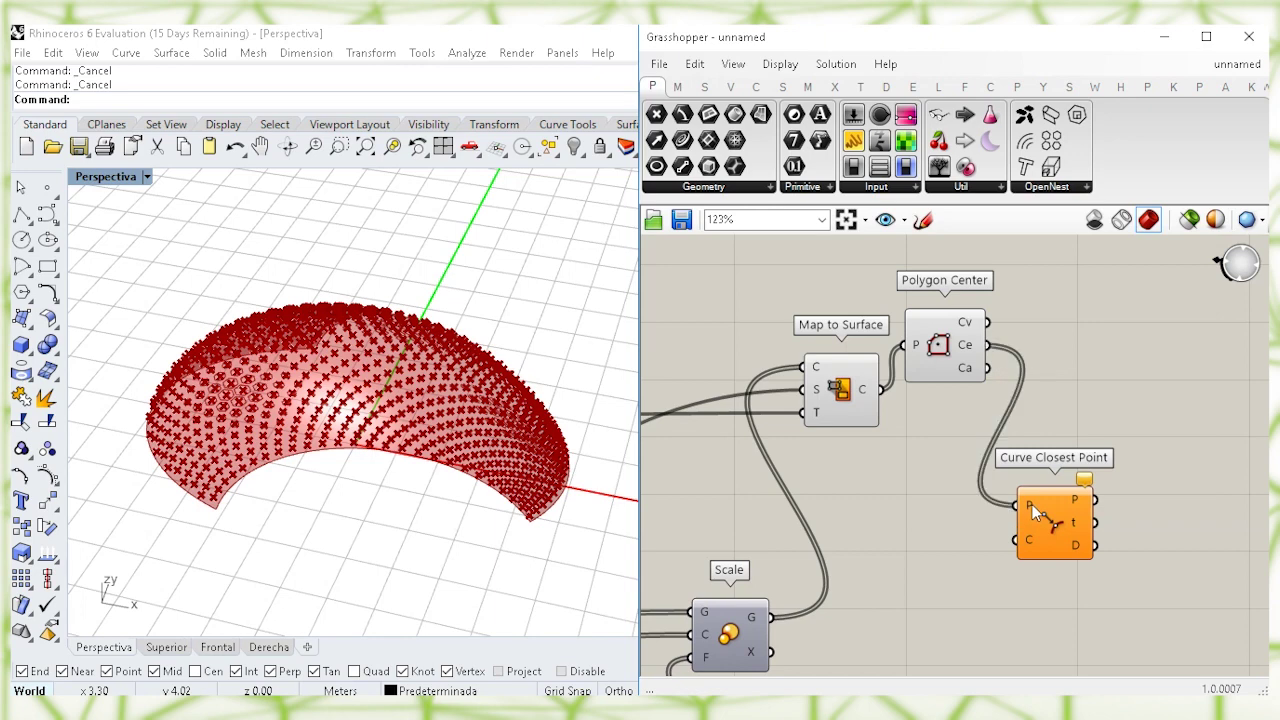
click(1048, 525)
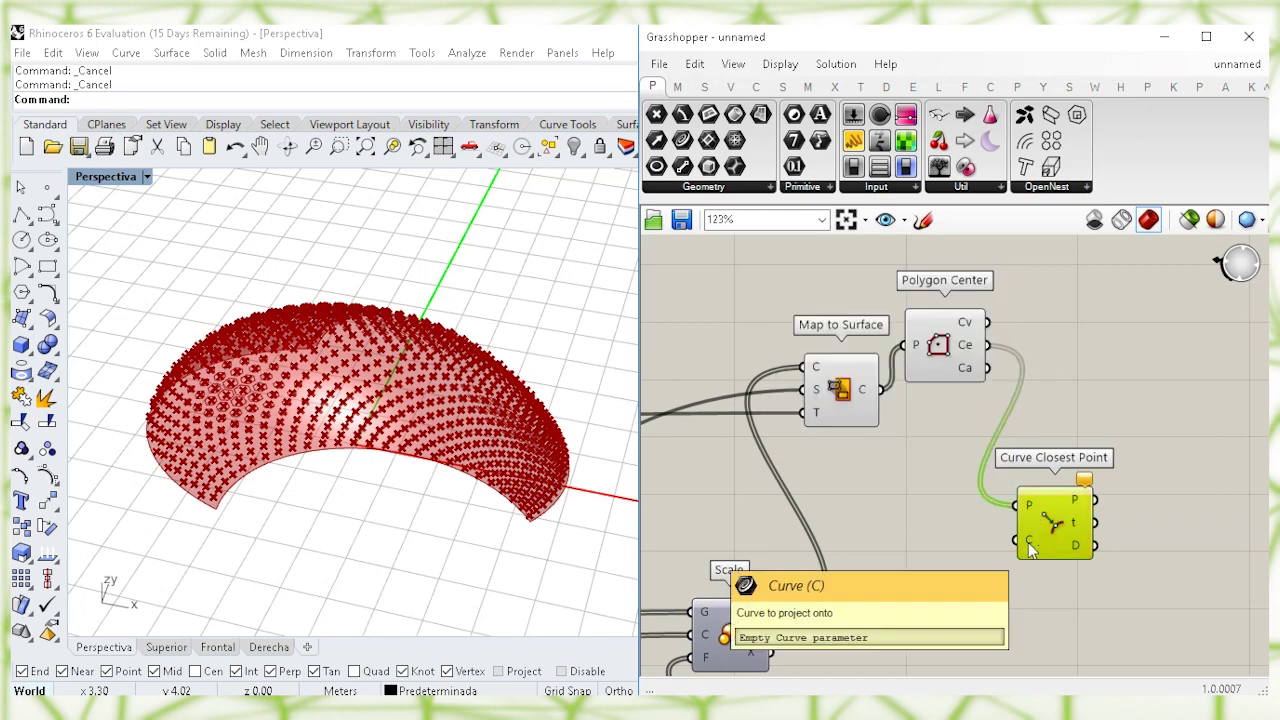
Step: Add a Curve parameter near Sweep2 and feed it from the Sweep2 S output
scroll(1072, 386, down, 1)
right_drag(794, 516, 1170, 475)
right_drag(734, 448, 1146, 424)
double_click(936, 438)
text(curve)
key(Return)
drag(864, 391, 906, 446)
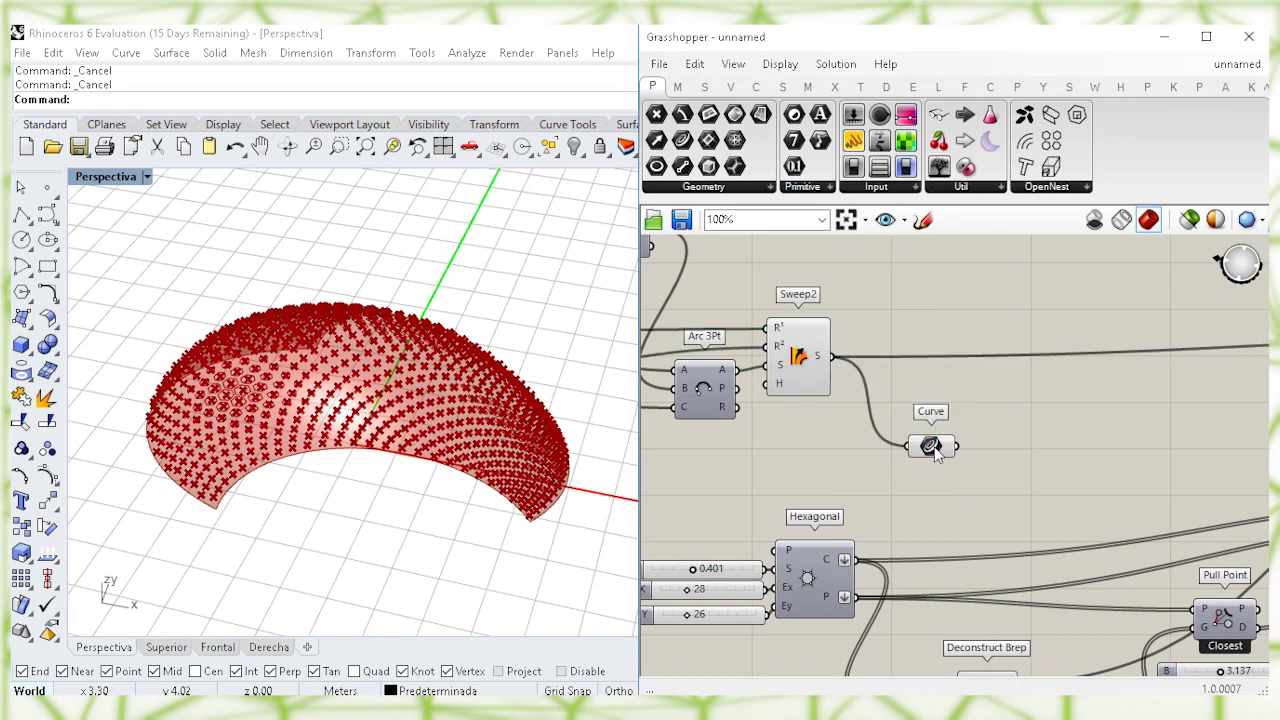
Step: Move the Curve parameter next to Curve Closest Point and connect it to the C input
right_drag(932, 449, 791, 446)
drag(794, 444, 1110, 431)
right_drag(1113, 433, 860, 425)
scroll(1050, 422, down, 1)
drag(772, 428, 1204, 442)
right_drag(1205, 450, 1027, 450)
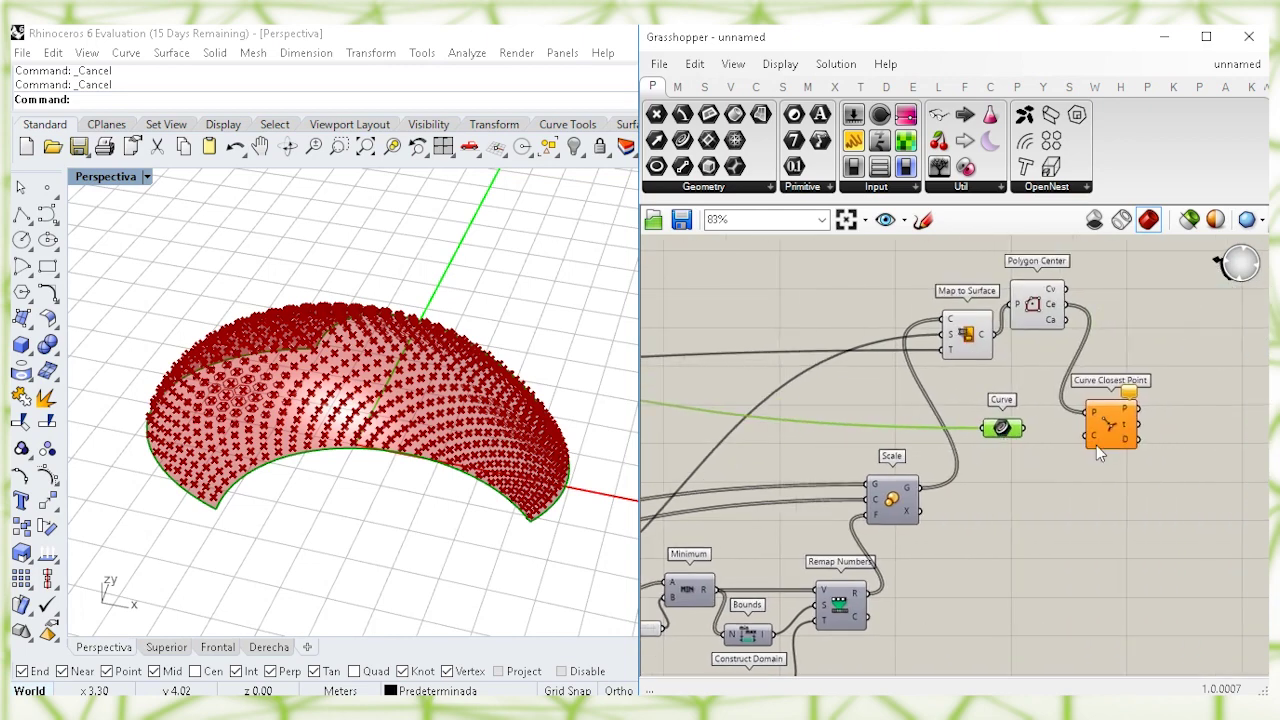
drag(1026, 428, 1025, 441)
click(1112, 425)
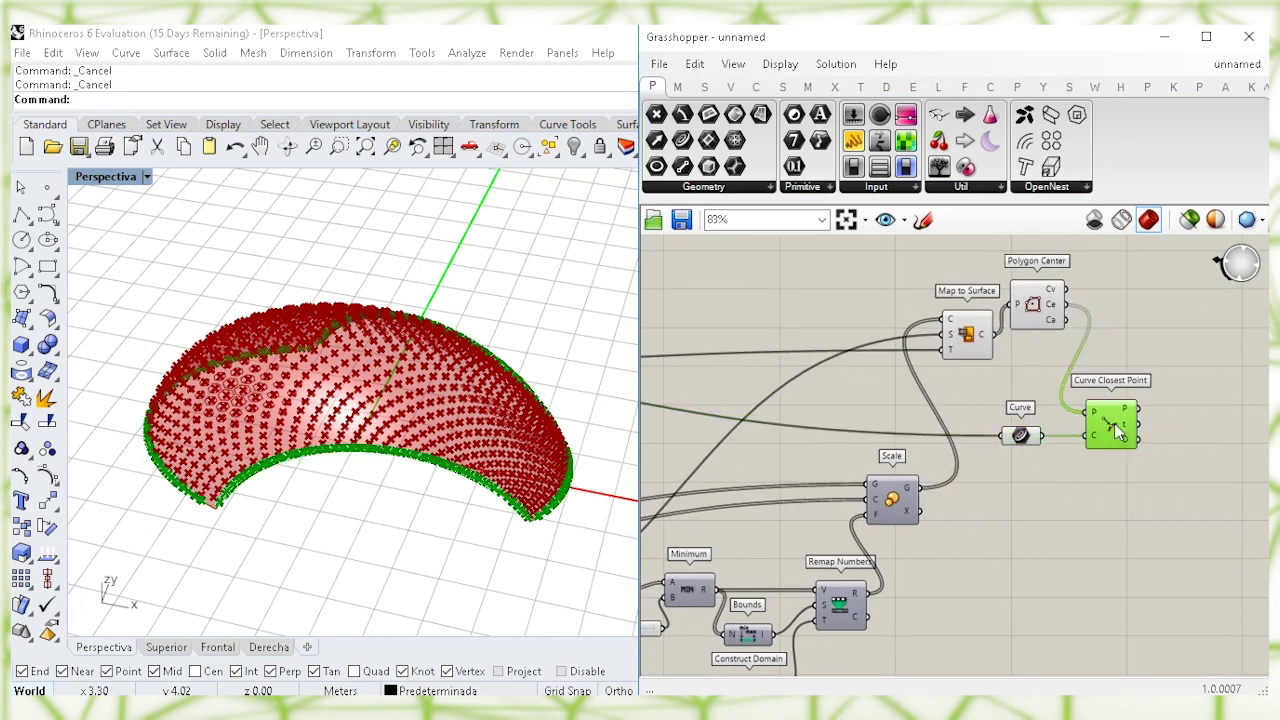
Step: Add a Larger Than component and connect the Curve Closest Point D output to its A input
right_drag(1091, 527, 988, 508)
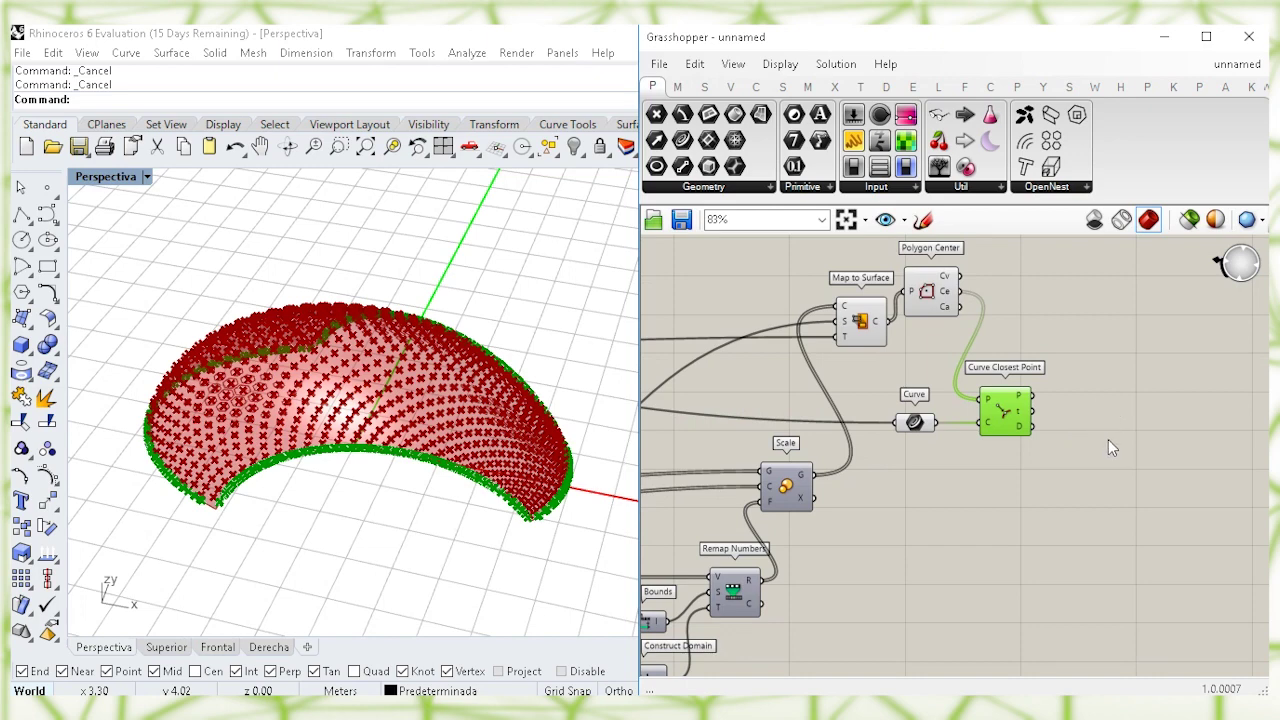
click(1084, 477)
double_click(1088, 484)
text(larg)
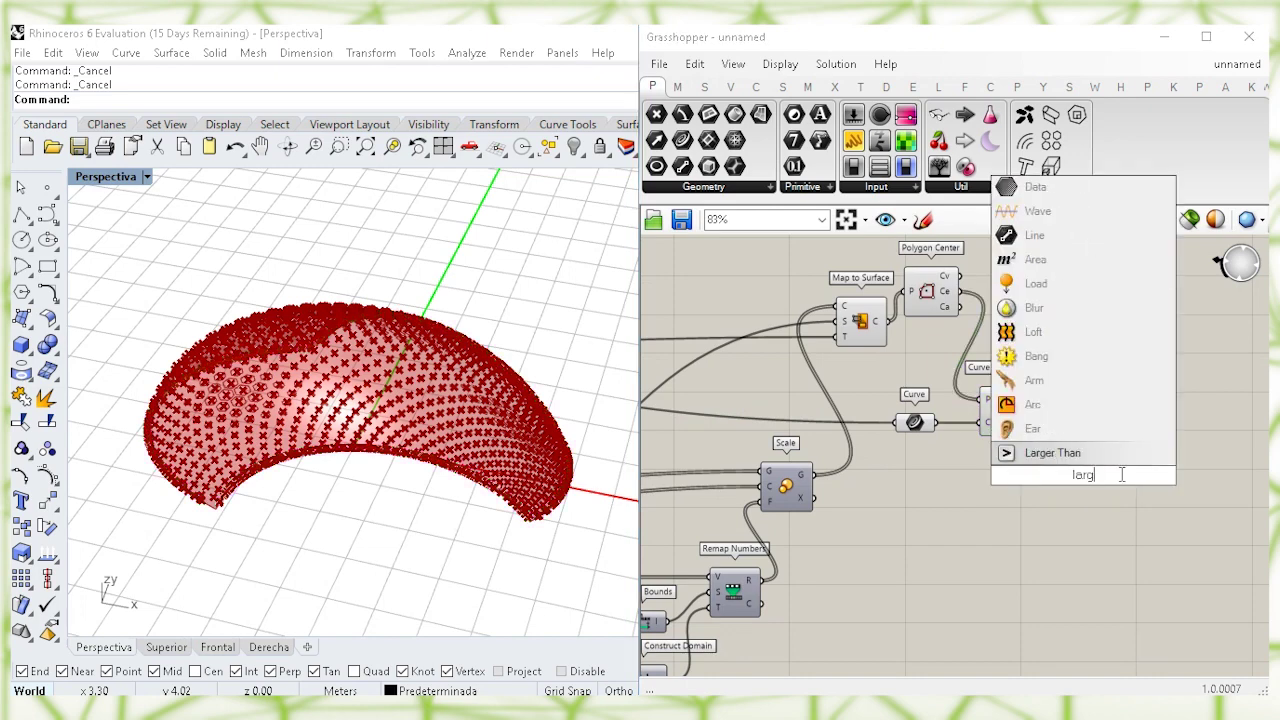
click(1116, 452)
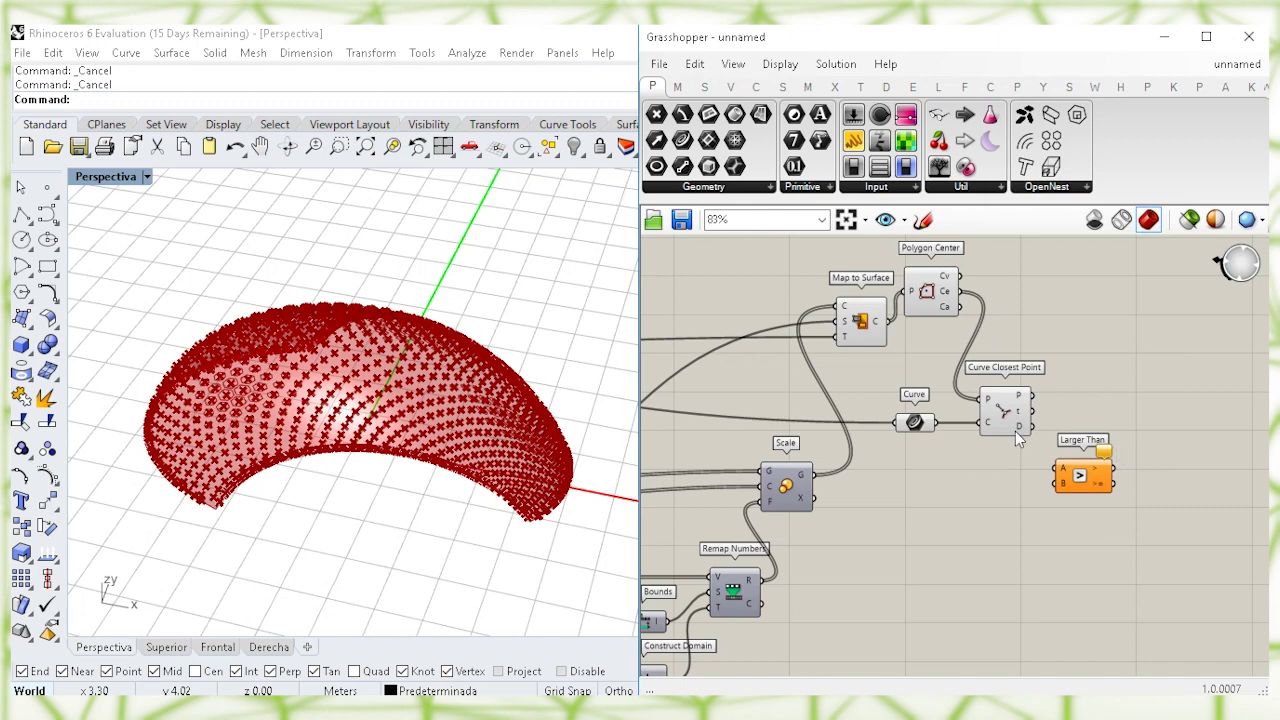
drag(1035, 437, 1036, 437)
drag(1093, 474, 1097, 435)
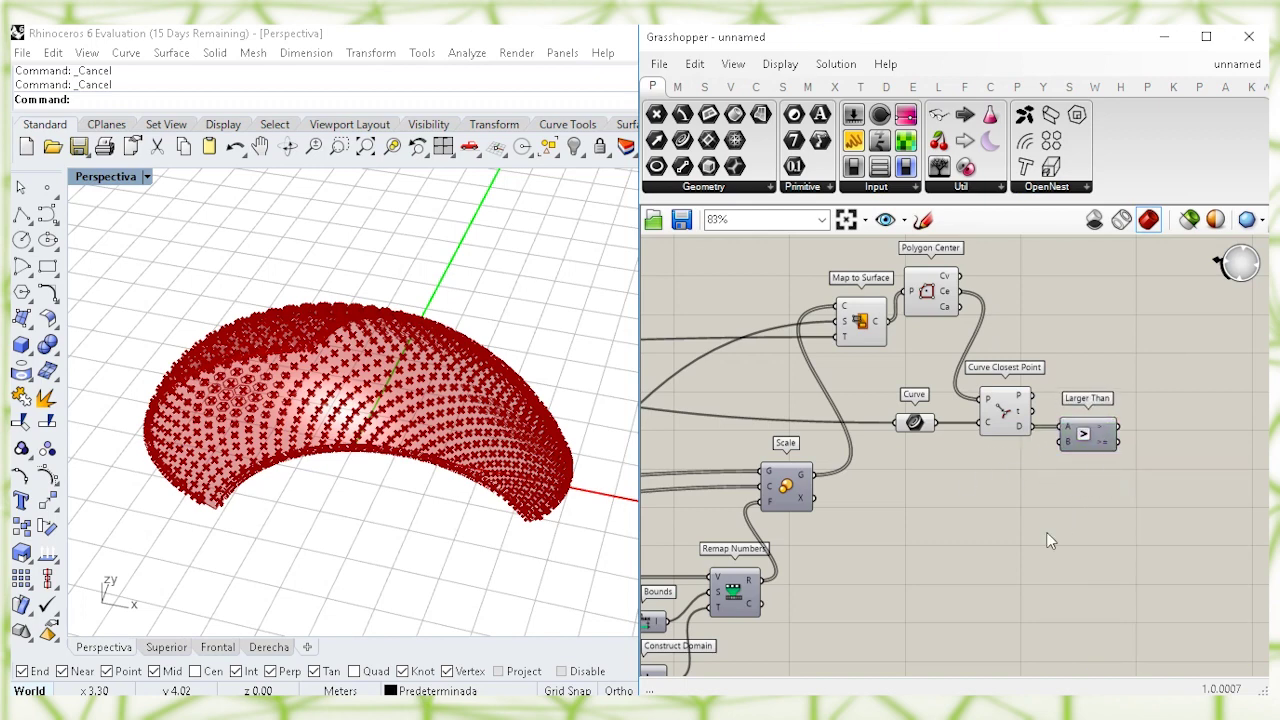
Step: Add a number slider with the value 0.72 and connect it to the Larger Than B input
scroll(1048, 540, up, 3)
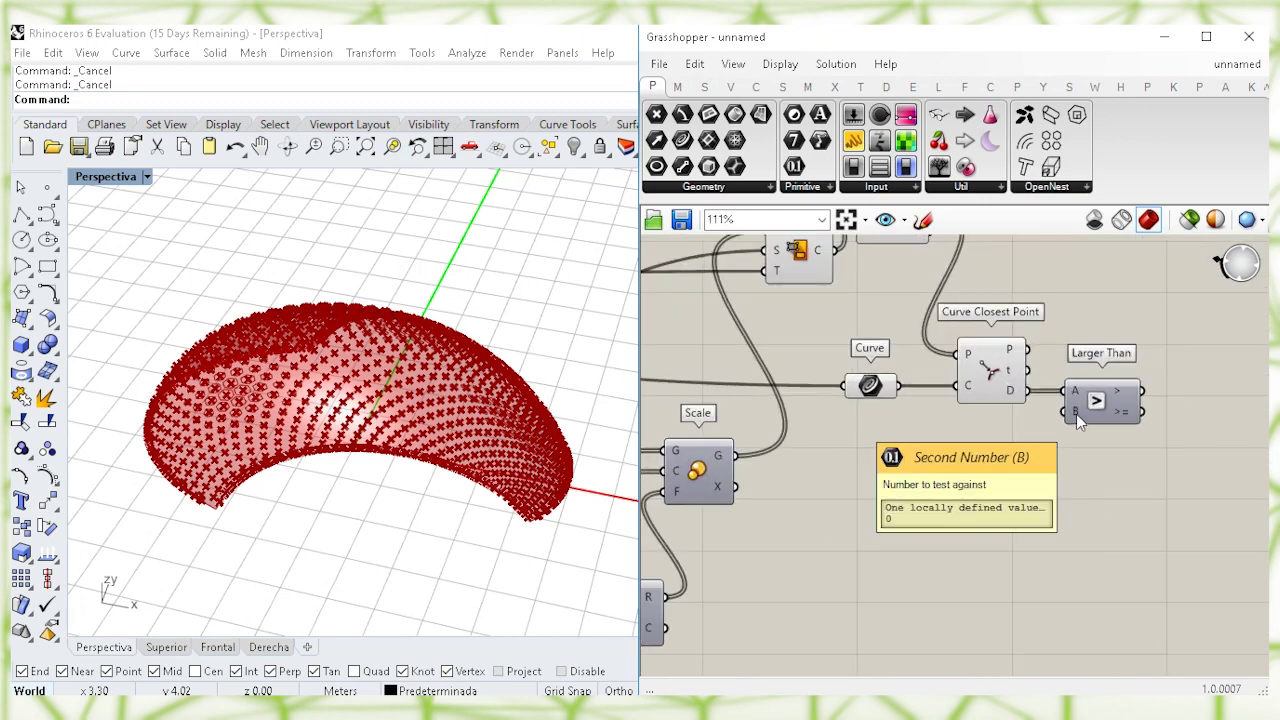
double_click(935, 487)
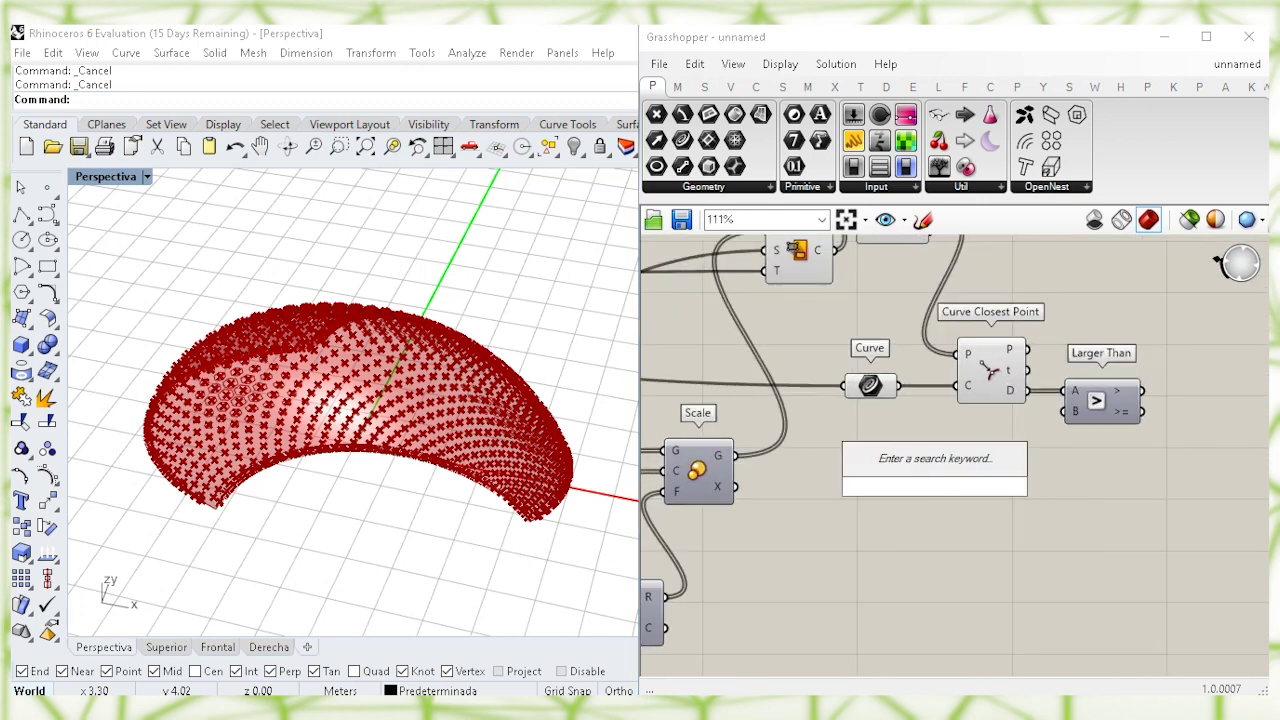
text(0.72)
key(Return)
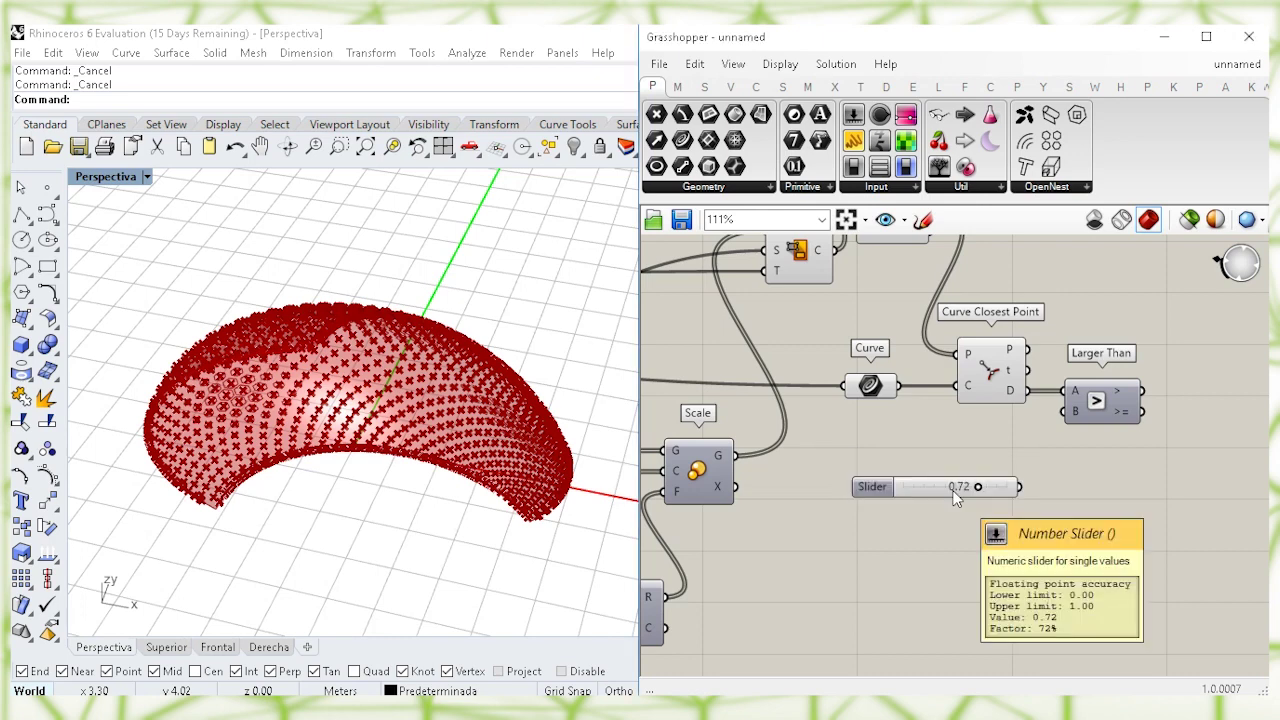
drag(1027, 484, 923, 444)
click(1104, 446)
right_drag(1098, 465, 1033, 518)
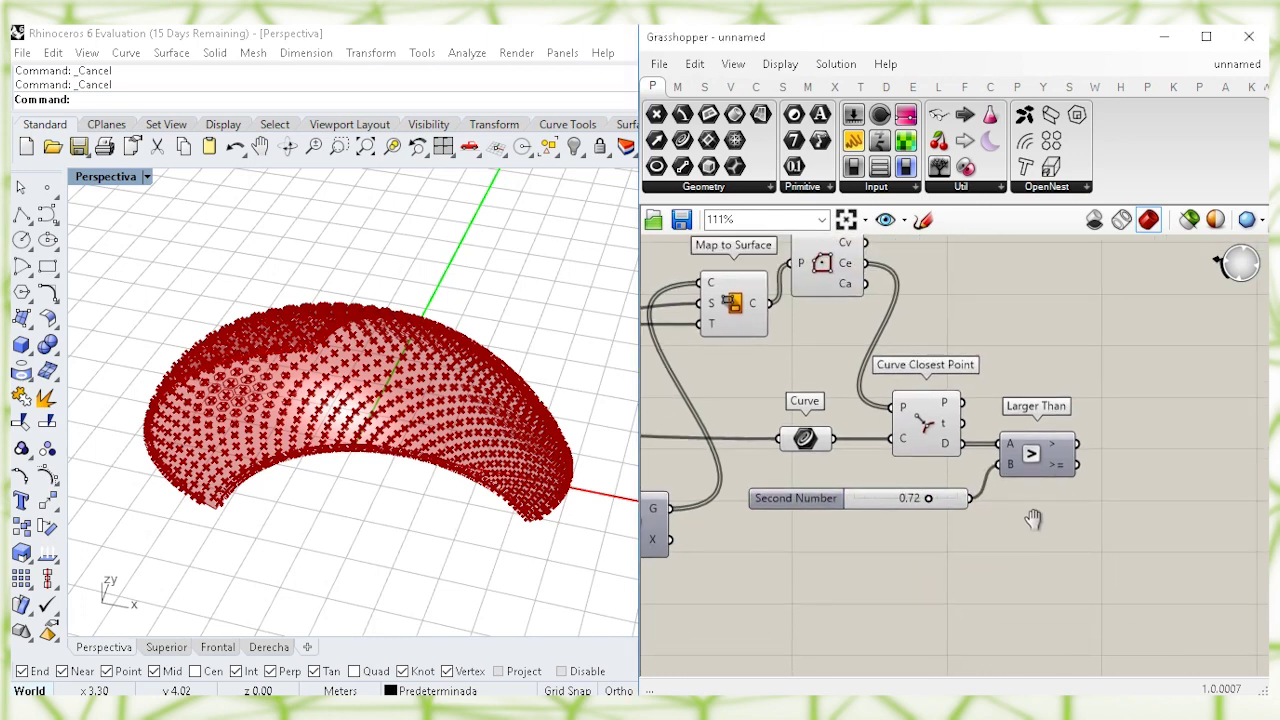
Step: Add a Cull Pattern component above Larger Than and connect the Larger Than > output to its P input
double_click(1103, 352)
text(cull pa)
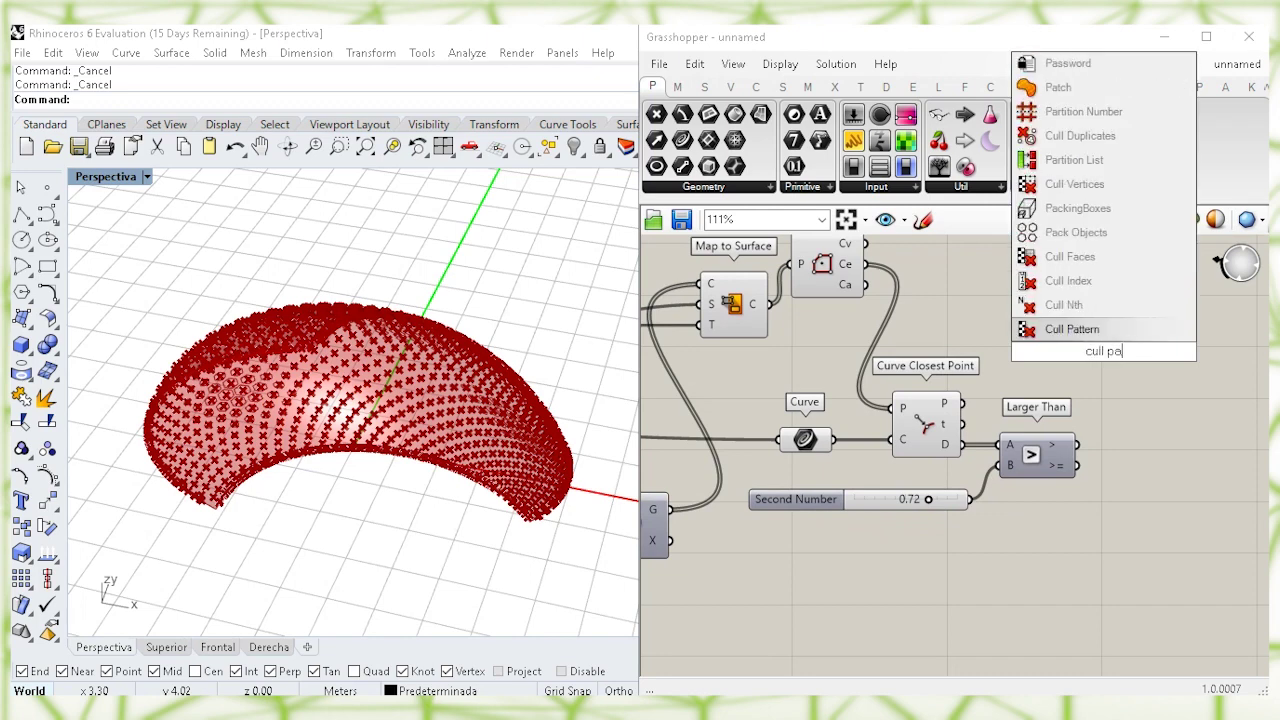
key(Return)
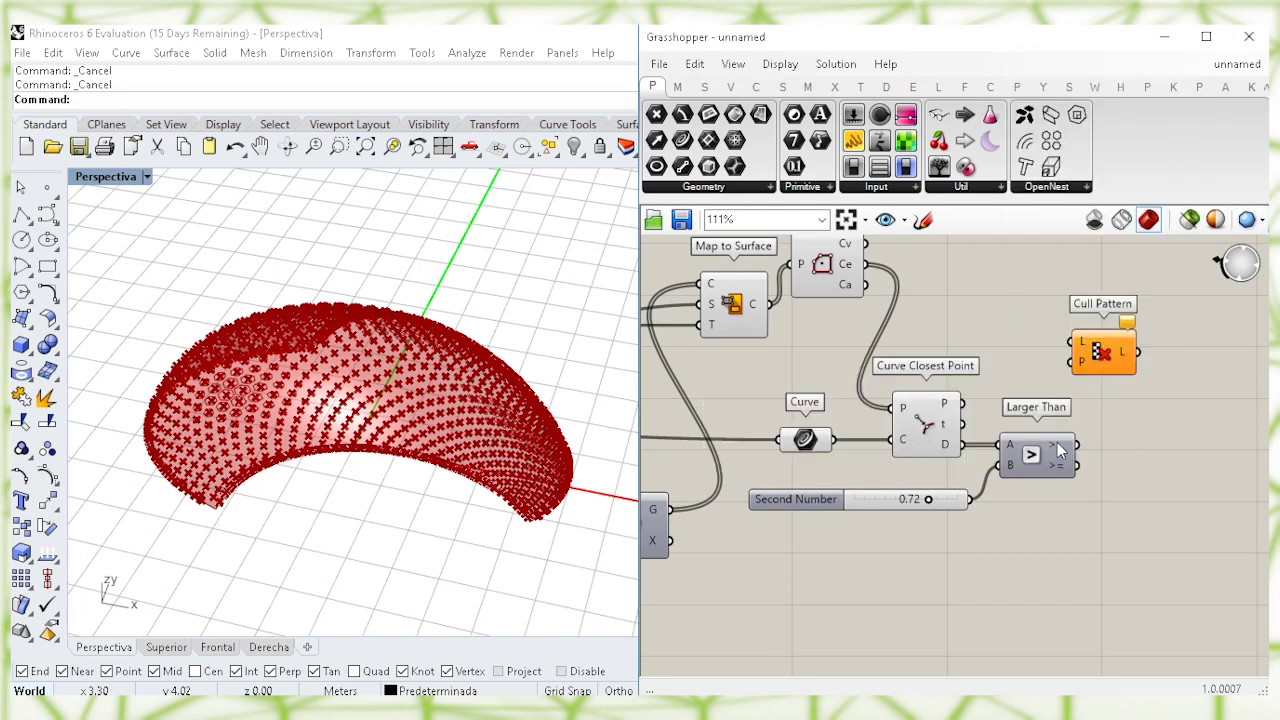
drag(1078, 439, 1140, 368)
click(1015, 316)
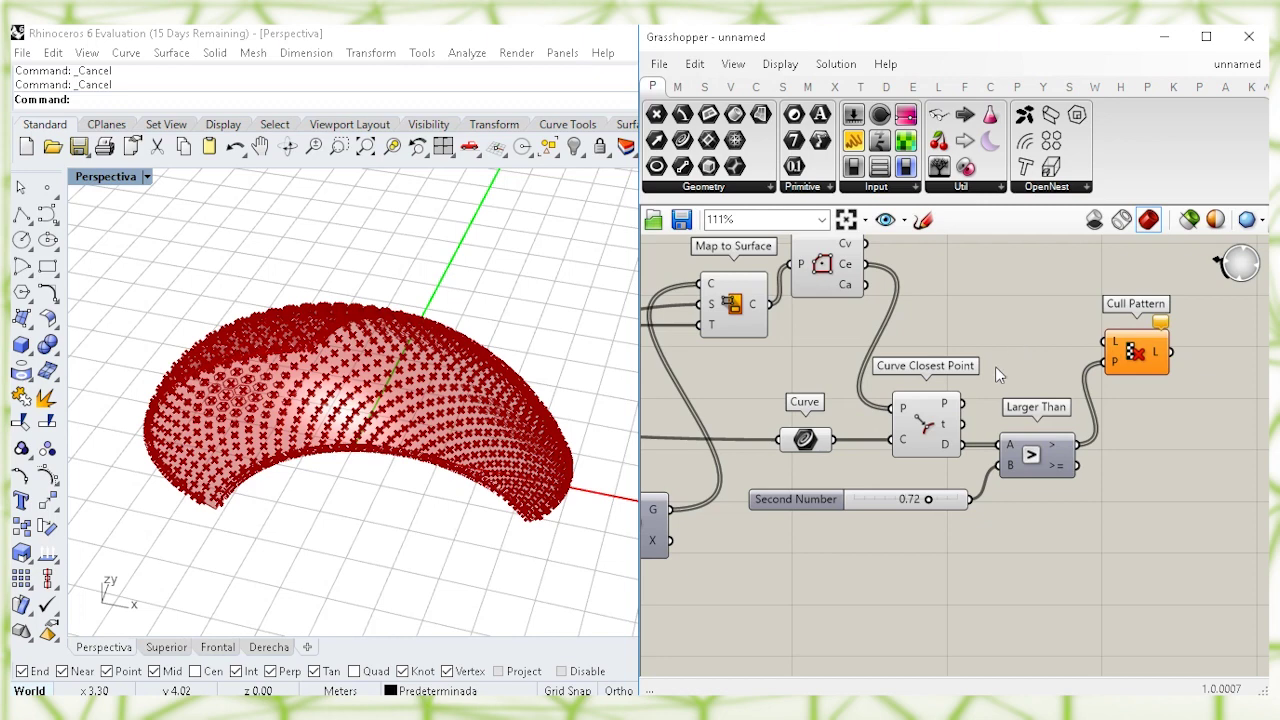
Step: Connect the Map to Surface C output to the Cull Pattern L input
click(728, 311)
drag(744, 319, 1104, 341)
click(1029, 304)
Step: Turn off the preview of all components from Map to Surface through Larger Than, leaving only the culled cells displayed
drag(1011, 580, 710, 264)
right_click(807, 351)
click(830, 381)
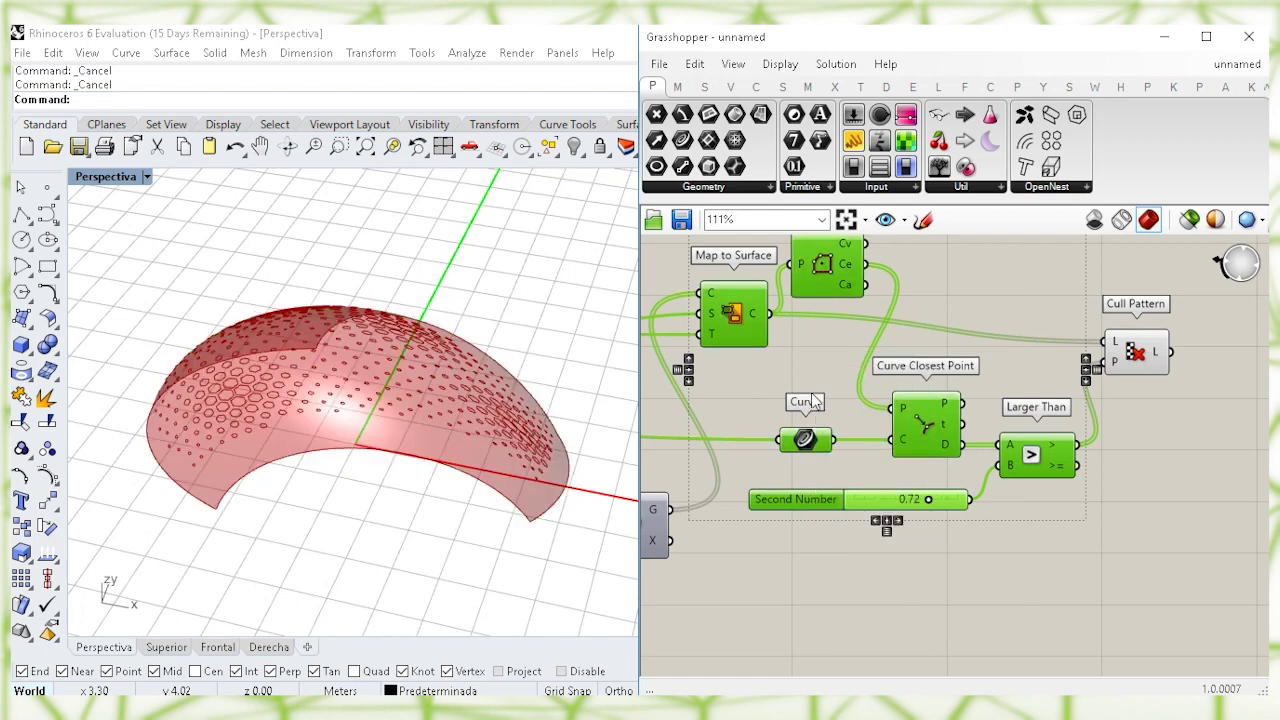
click(815, 401)
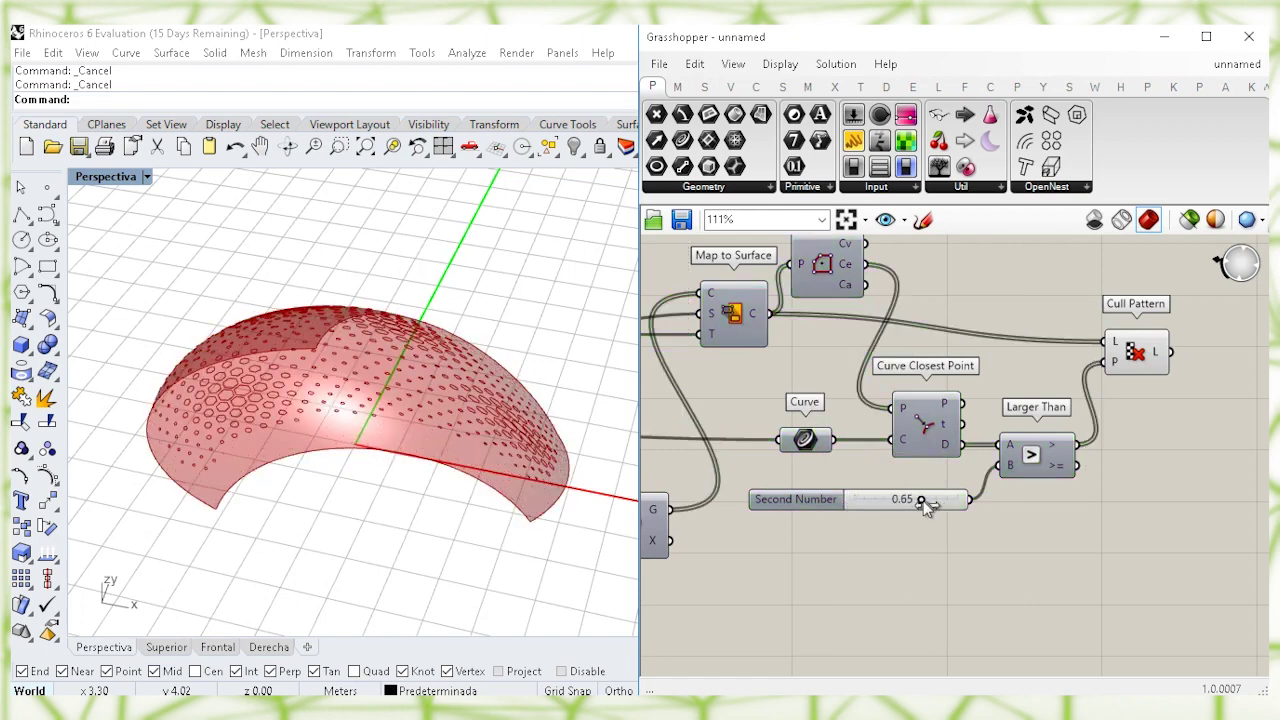
Step: Try other edge-distance thresholds on the Second Number slider and return it to 0.72
drag(958, 502, 879, 499)
drag(926, 499, 929, 500)
click(1129, 356)
Step: Add a Surface Split component and connect the Cull Pattern L output to its C input
right_drag(1130, 430, 969, 515)
click(1051, 383)
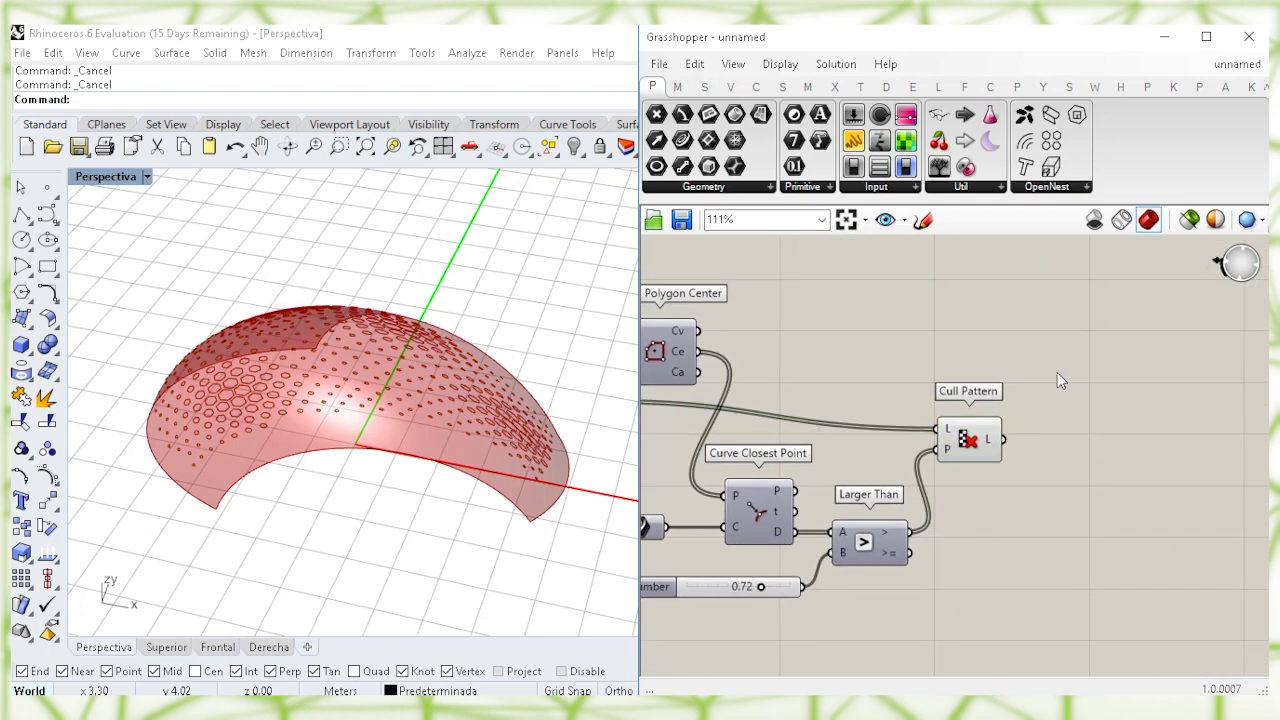
double_click(1057, 372)
text(surface spl)
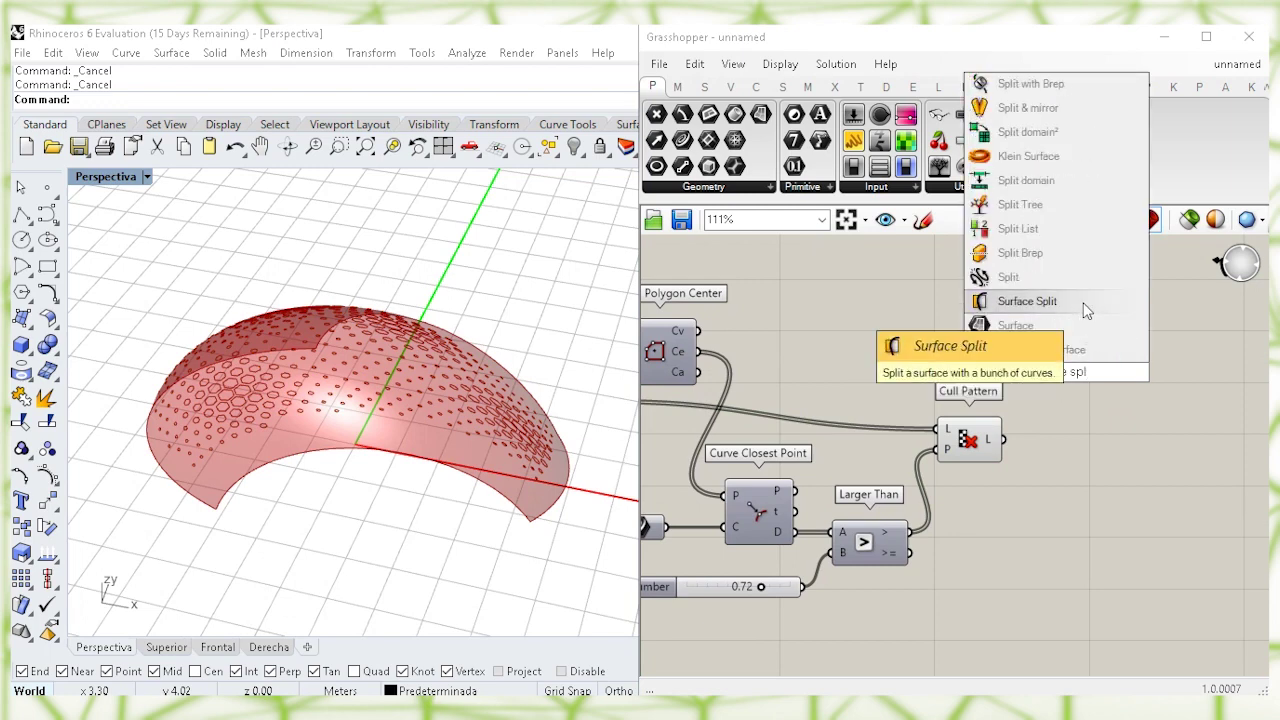
click(1086, 302)
click(988, 455)
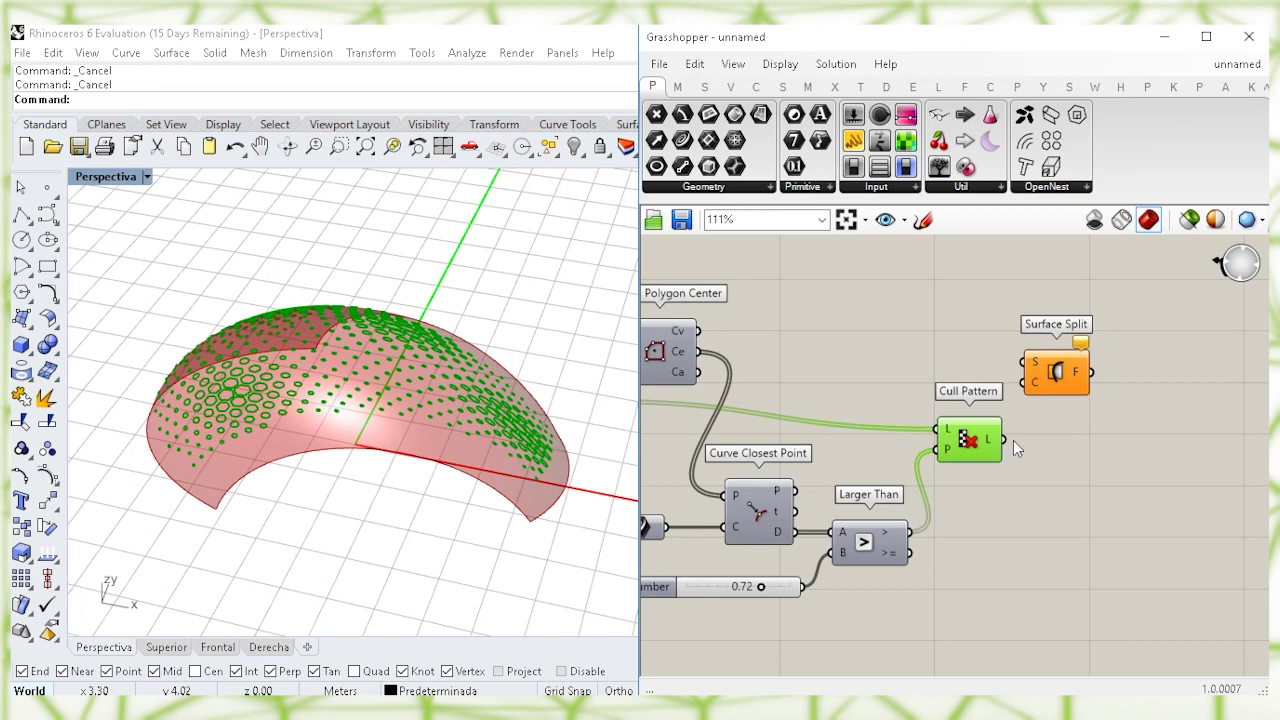
drag(1015, 398, 1024, 362)
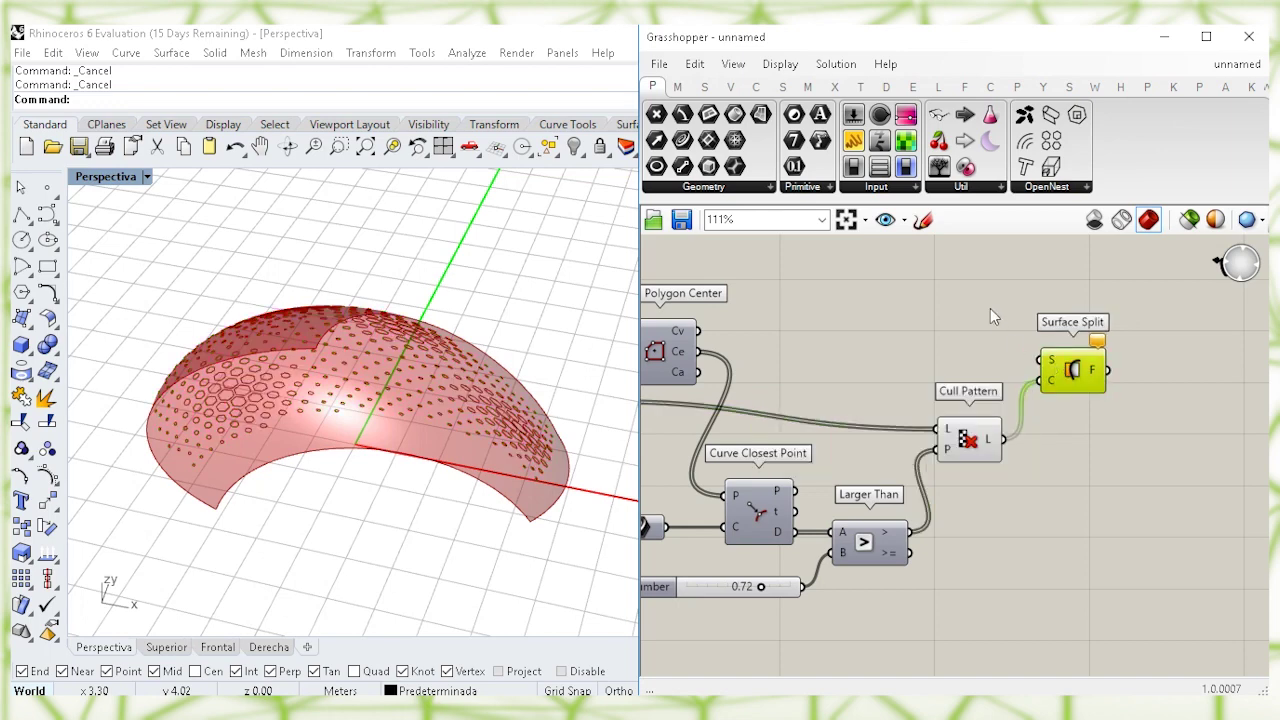
Step: Connect the Sweep2 S output to the Surface Split S input
scroll(990, 308, down, 2)
right_drag(805, 390, 960, 383)
right_drag(743, 386, 997, 369)
right_drag(903, 354, 1146, 357)
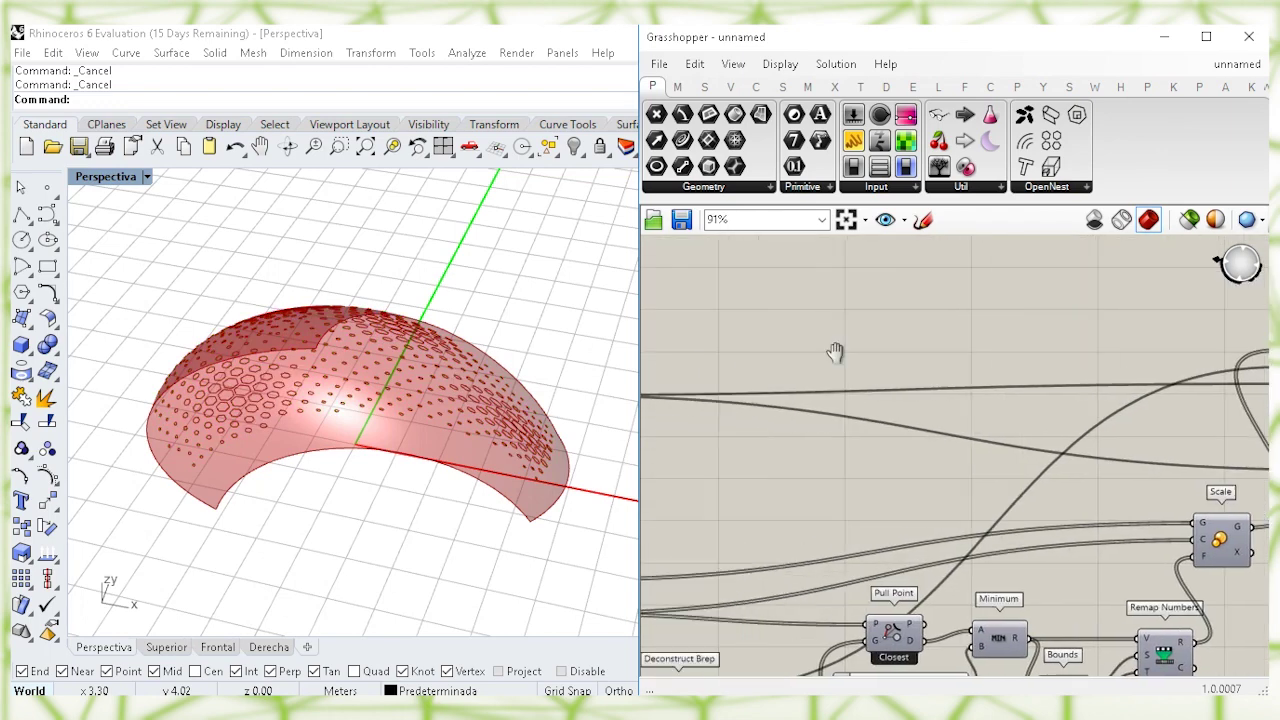
right_drag(834, 351, 1139, 349)
click(810, 400)
right_drag(879, 401, 730, 396)
drag(690, 395, 1215, 334)
scroll(817, 328, down, 2)
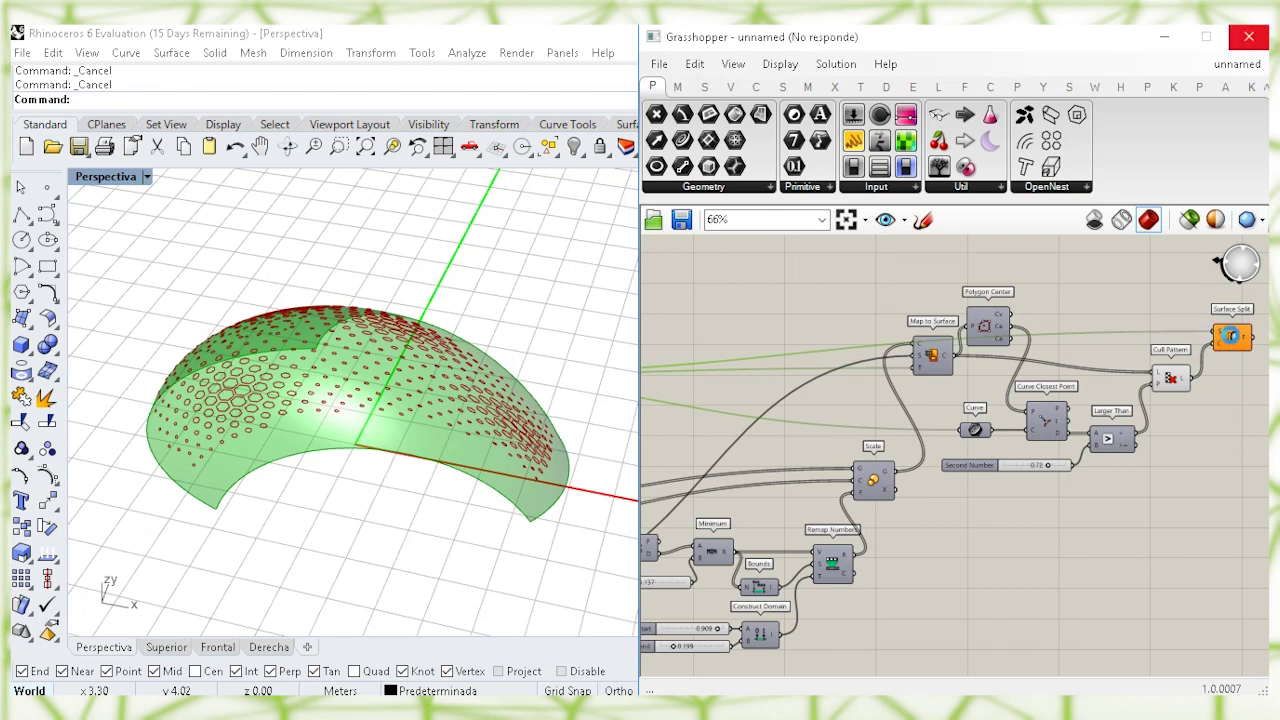
Step: Turn off the preview of the Cull Pattern component
right_drag(1184, 410, 976, 426)
click(963, 392)
right_click(966, 390)
click(1024, 418)
click(1024, 409)
click(1028, 354)
Step: Add an Area component beside Surface Split and connect the Surface Split F output to its G input
right_drag(1069, 350, 985, 268)
right_drag(1003, 326, 956, 431)
double_click(983, 397)
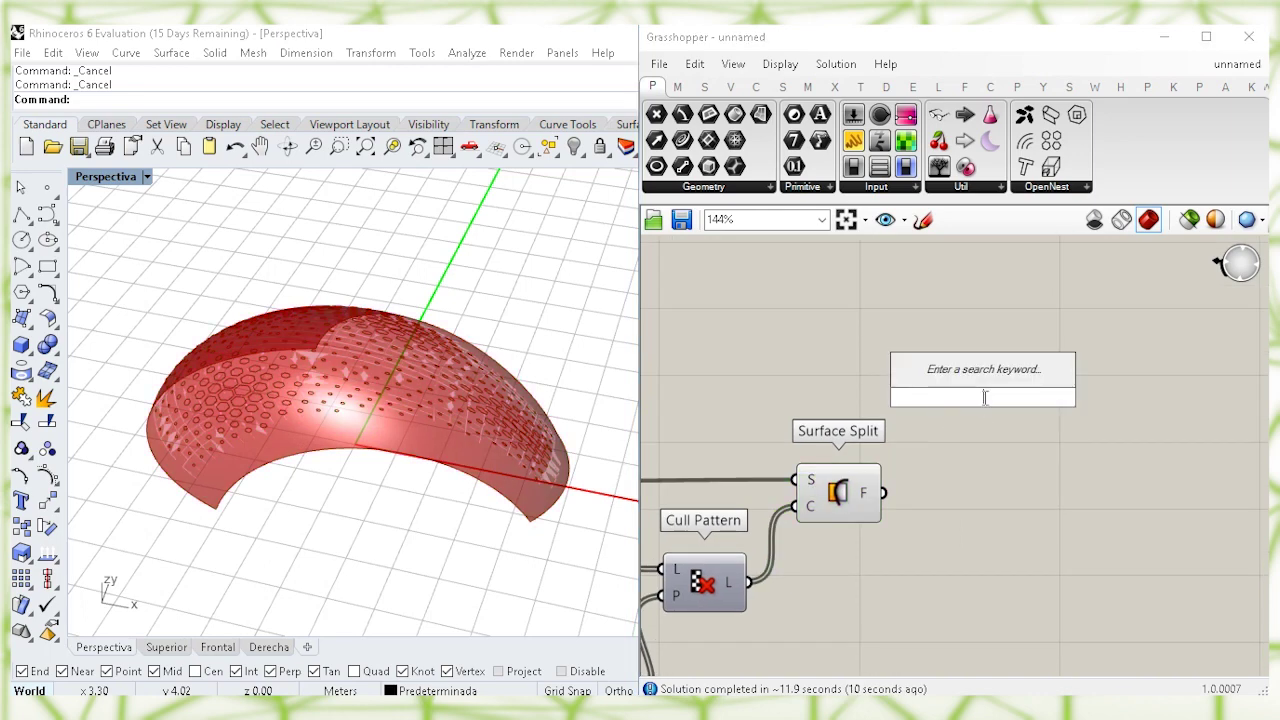
text(are)
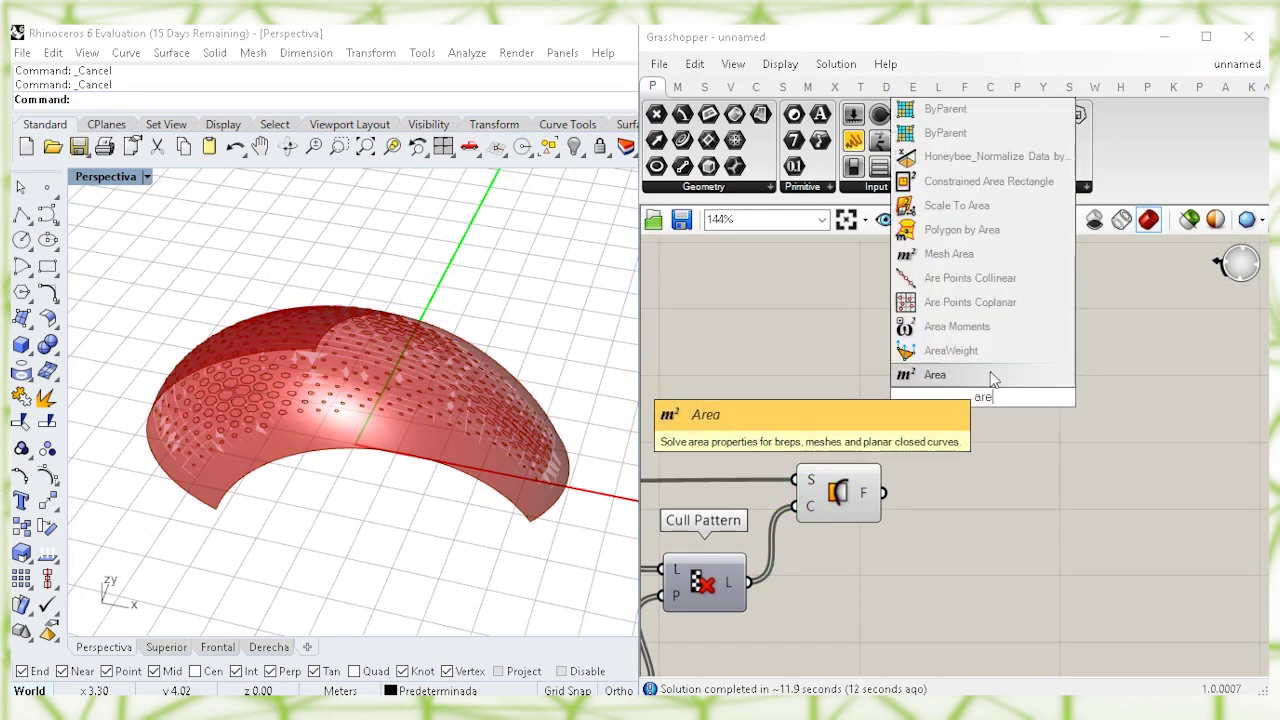
click(975, 375)
drag(977, 394, 952, 418)
drag(885, 492, 905, 425)
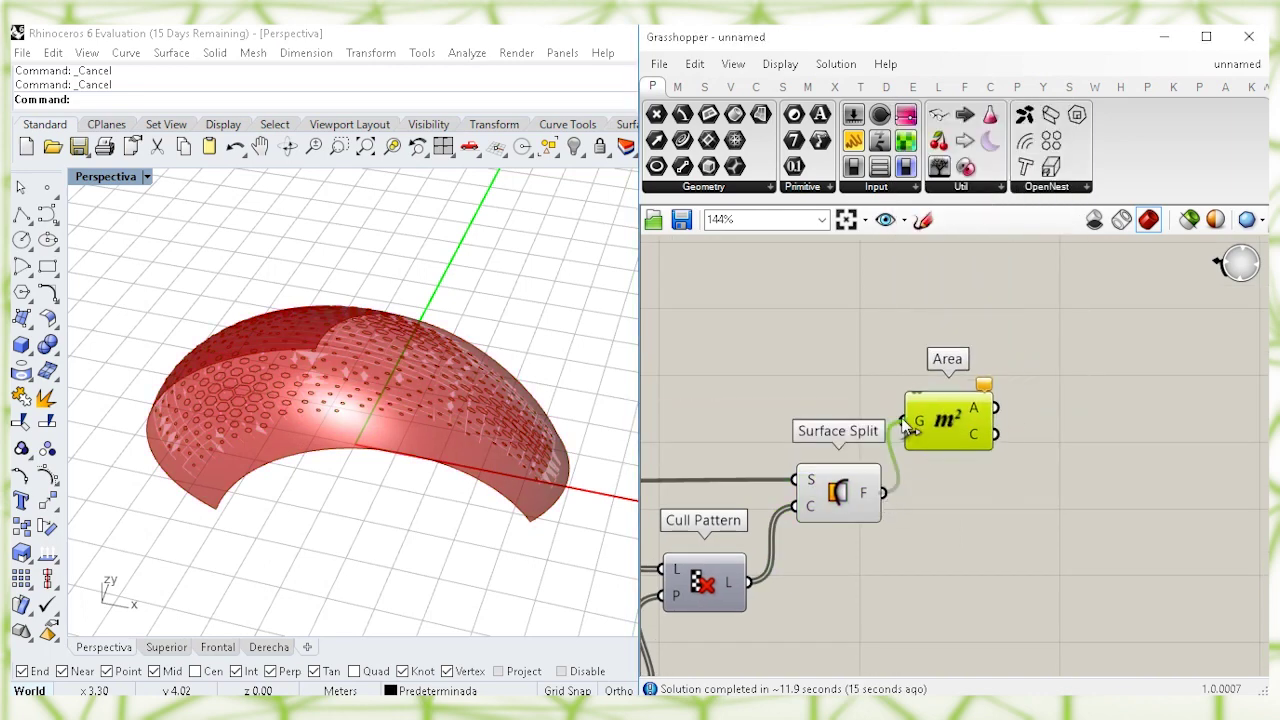
Step: Turn off the preview of Surface Split and move the Area component further from it
right_click(838, 490)
click(893, 522)
click(941, 535)
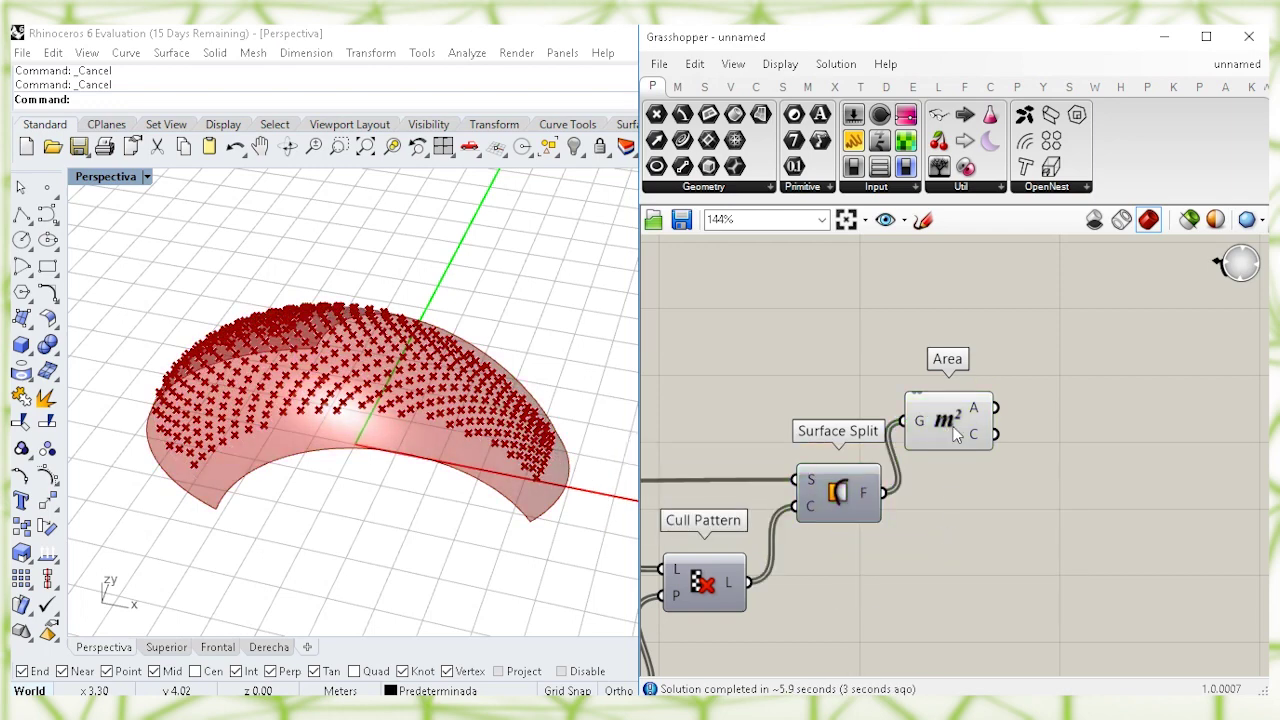
drag(950, 423, 972, 376)
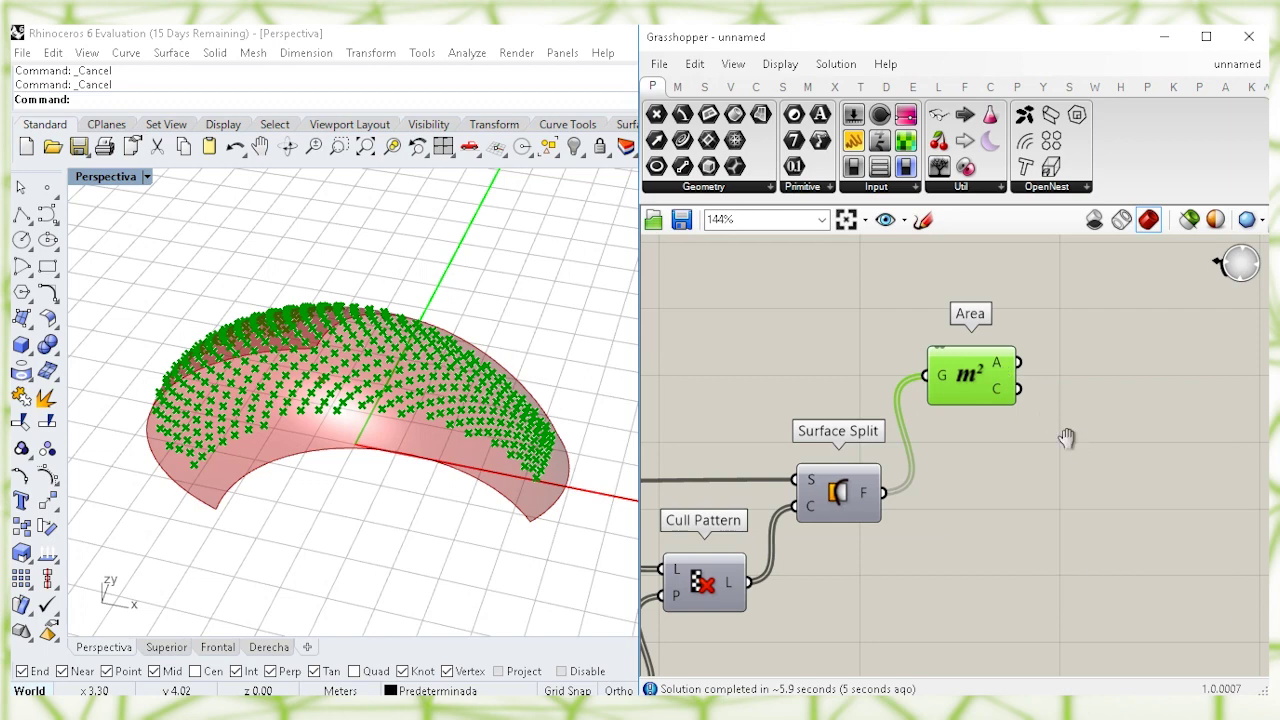
Step: Add a Sort List component and connect the Area A output to its K input and the Surface Split F output to its A input
right_drag(1063, 437, 992, 449)
click(1013, 460)
double_click(1013, 458)
text(sort)
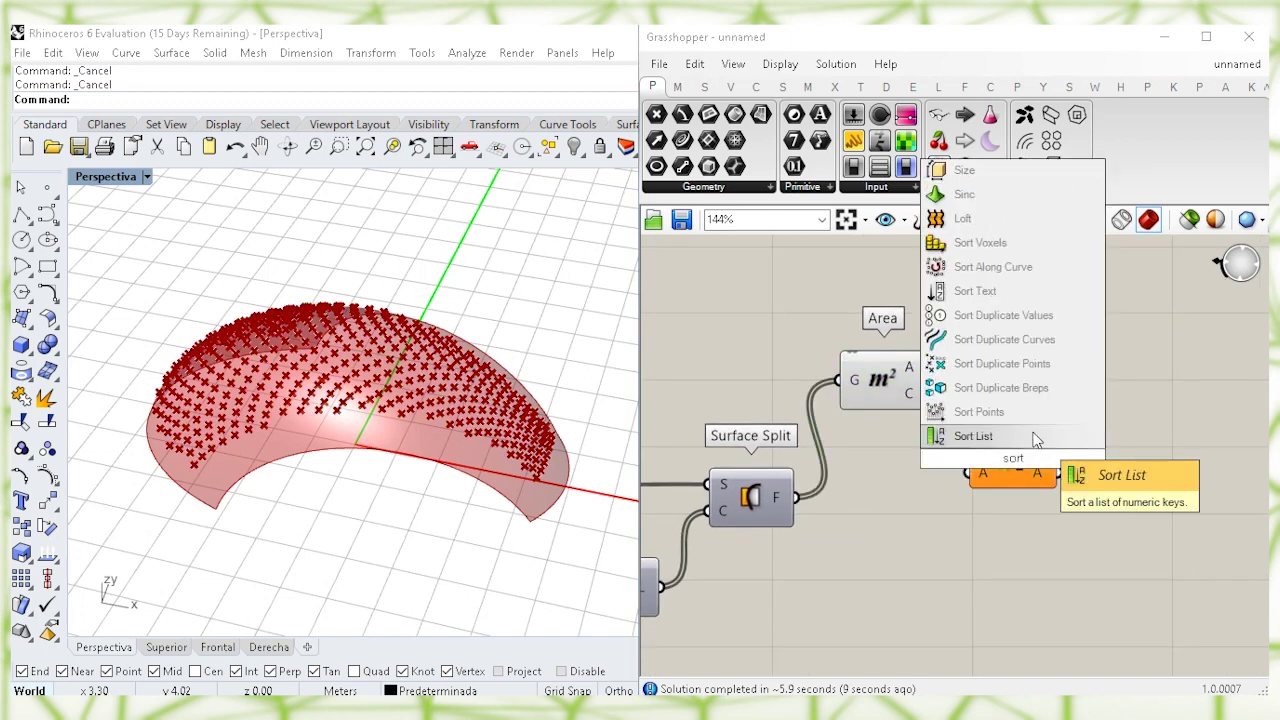
key(Return)
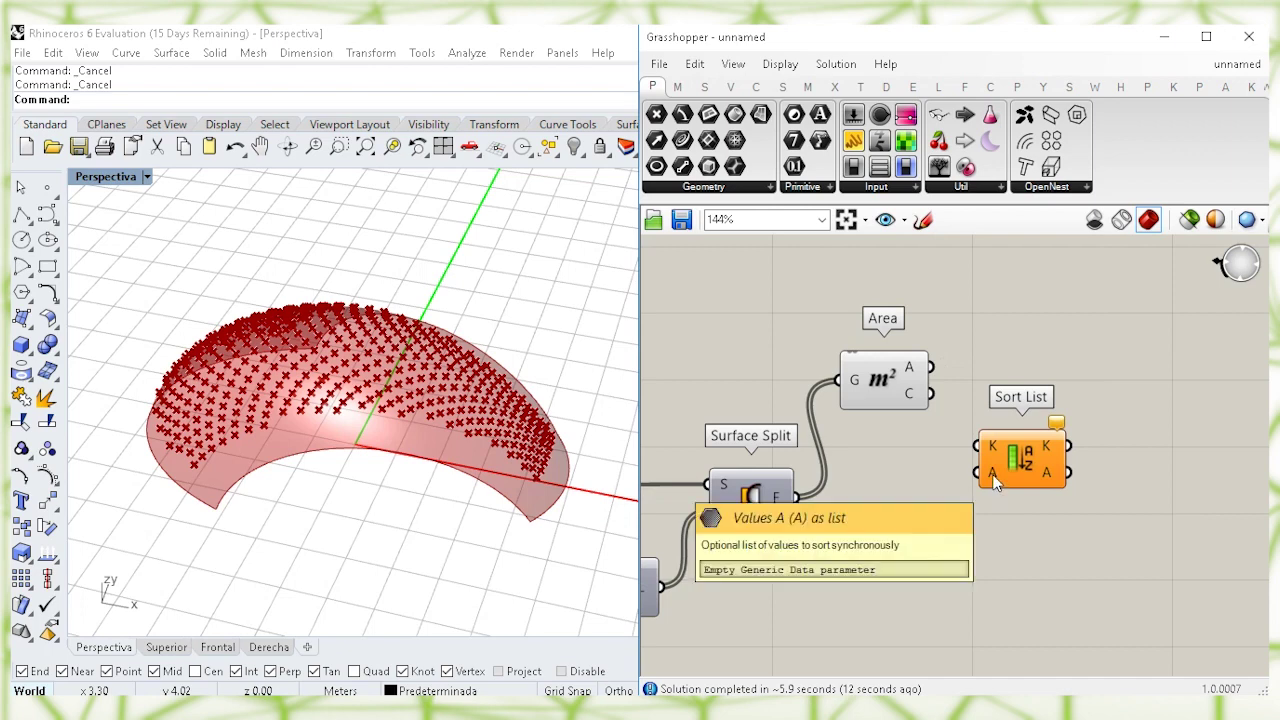
click(795, 503)
drag(932, 492, 1011, 453)
drag(932, 368, 1014, 496)
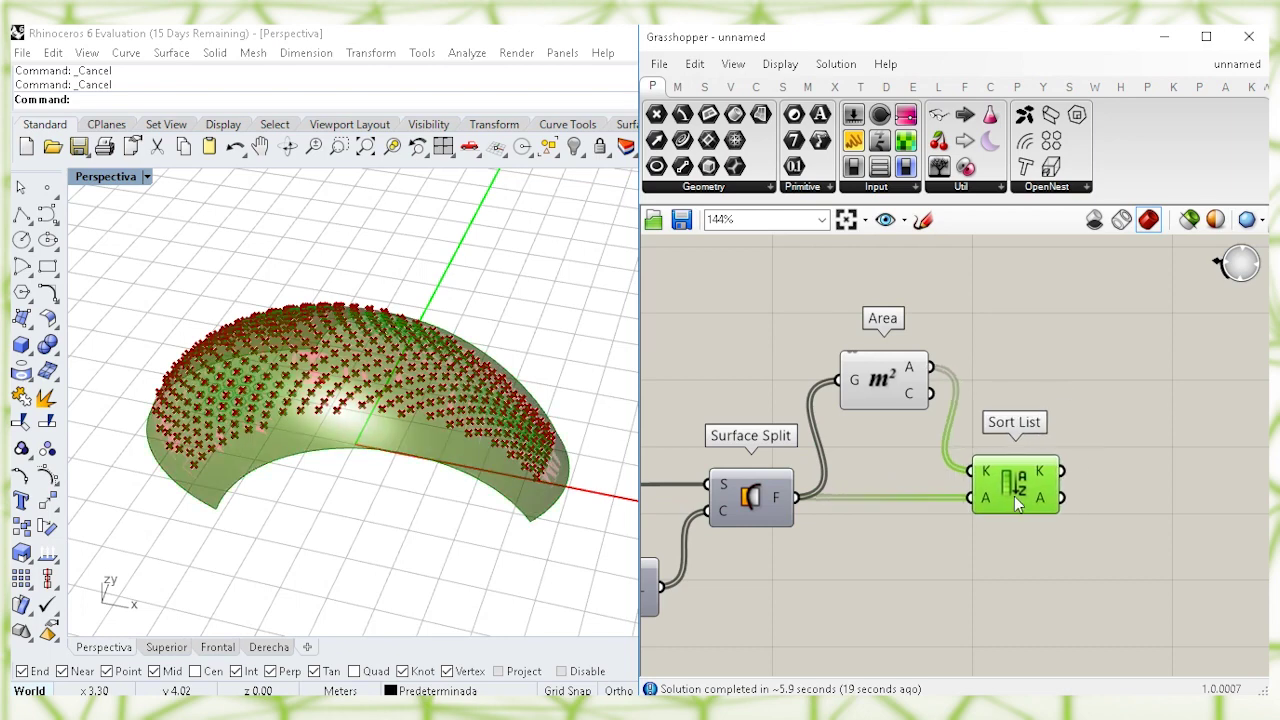
Step: Add a List Item component beyond the Sort List component
click(1035, 567)
right_drag(1100, 543, 1020, 515)
double_click(1083, 433)
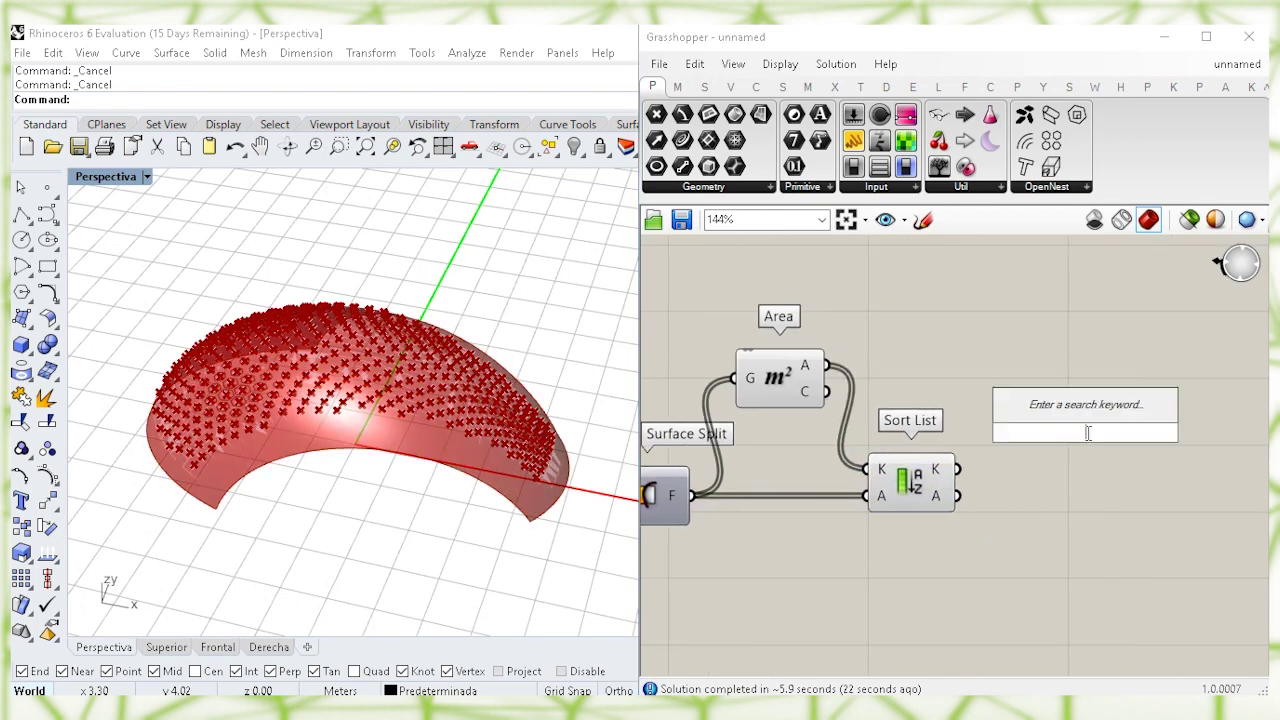
text(list item)
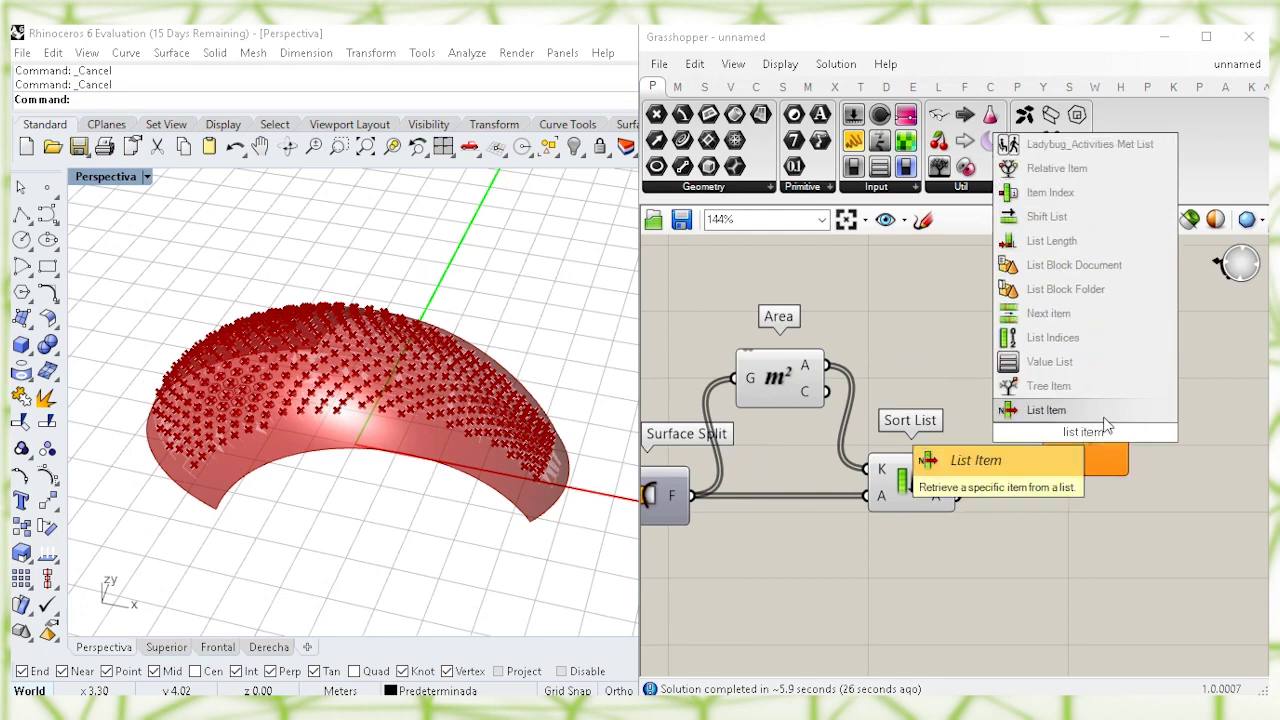
click(1103, 419)
drag(1098, 442, 1114, 581)
Step: Add a Cull Index component directly above List Item
click(1070, 372)
double_click(1076, 368)
text(cu)
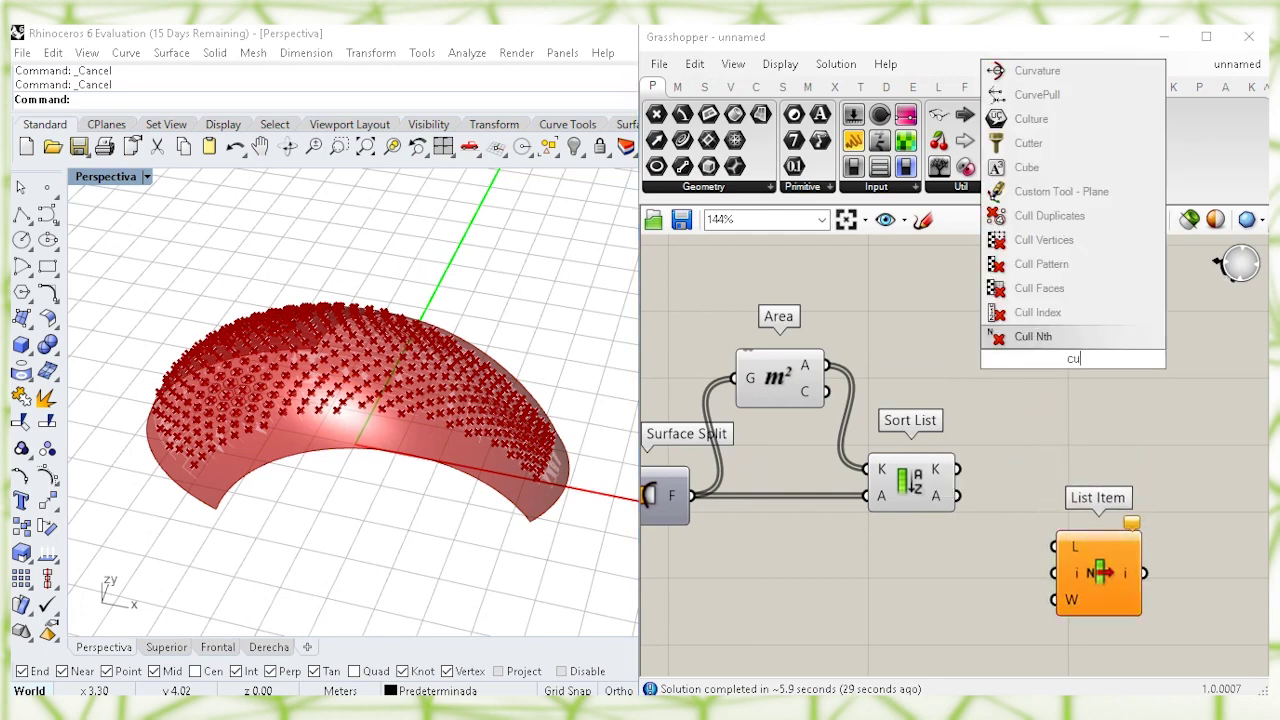
text(ll inde)
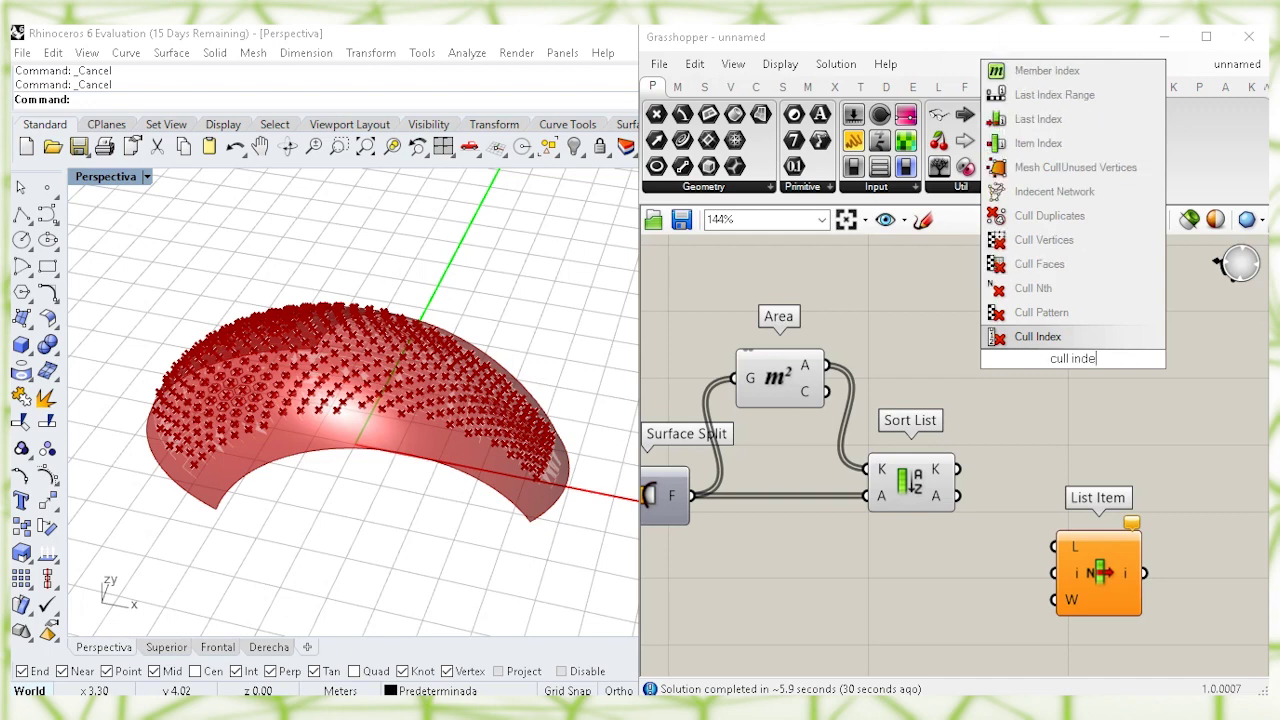
click(1119, 340)
drag(1091, 384, 1105, 432)
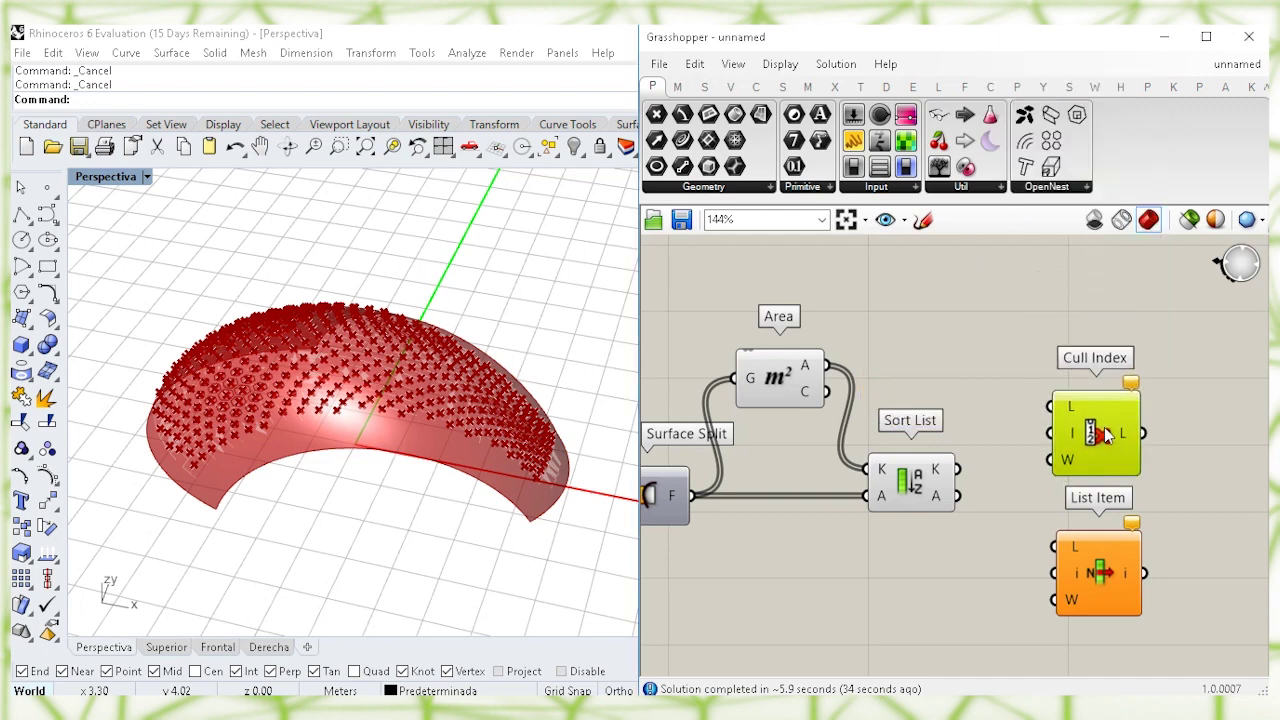
Step: Add a panel containing 0 and connect it to the index inputs of both List Item and Cull Index
double_click(926, 582)
text(Panel)
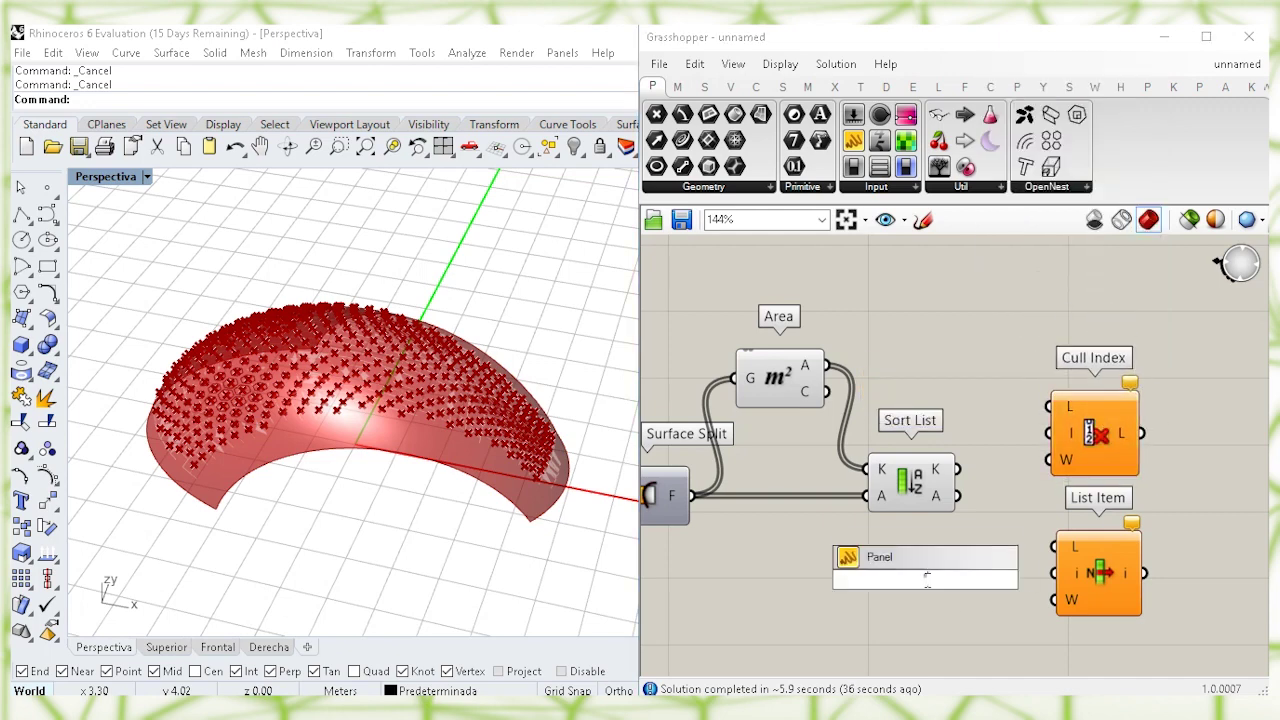
key(Return)
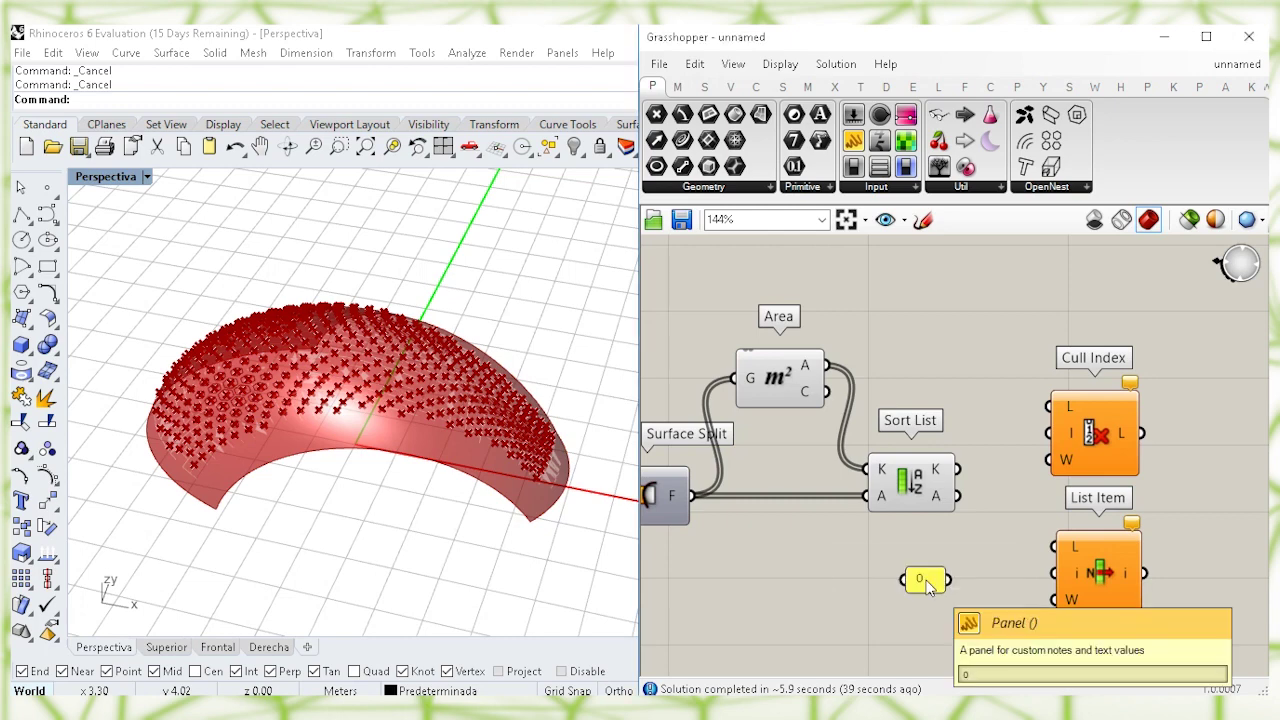
drag(1059, 573, 950, 582)
drag(1048, 433, 950, 579)
drag(1196, 632, 1140, 416)
Step: Add a Reverse List component fed by the Sort List A output and connect its output to the L inputs of Cull Index and List Item
click(1012, 453)
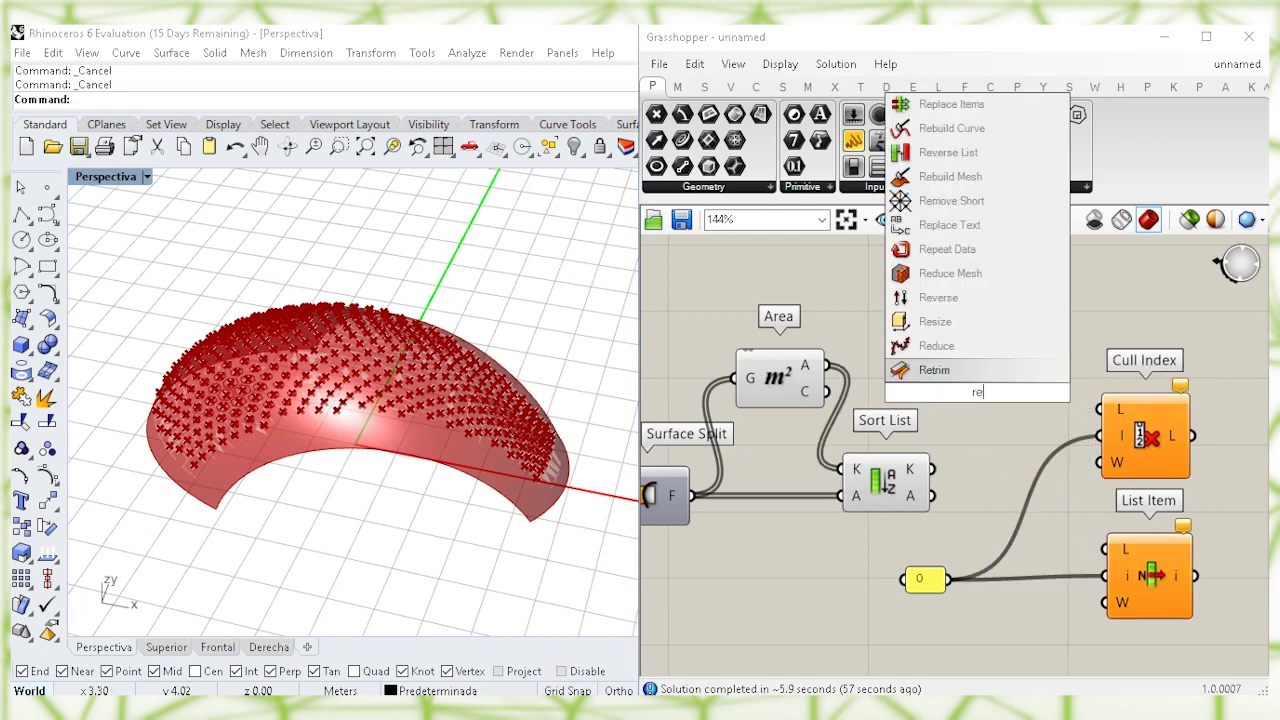
text(v)
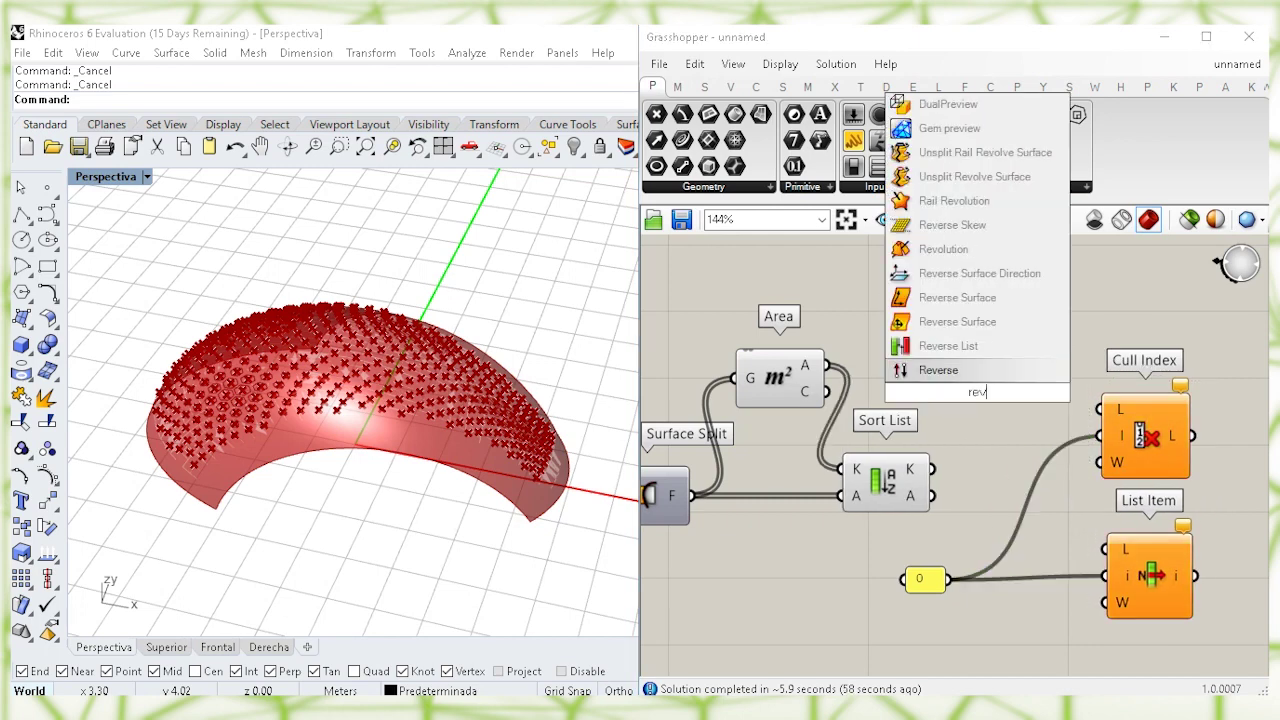
click(982, 350)
drag(980, 400, 983, 495)
click(981, 366)
drag(1097, 410, 1042, 497)
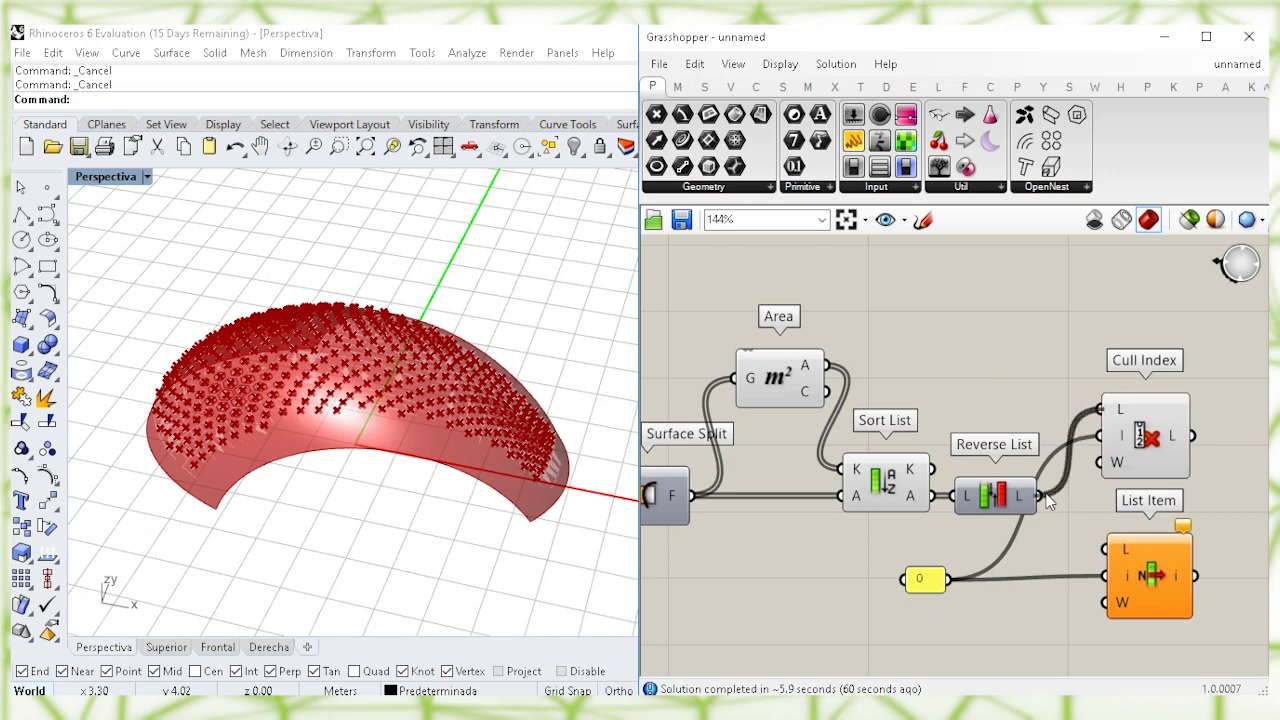
drag(1080, 537, 1105, 548)
drag(994, 496, 952, 487)
Step: Turn off the previews of the Area and Sort List components
drag(908, 533, 734, 312)
right_click(784, 372)
click(826, 405)
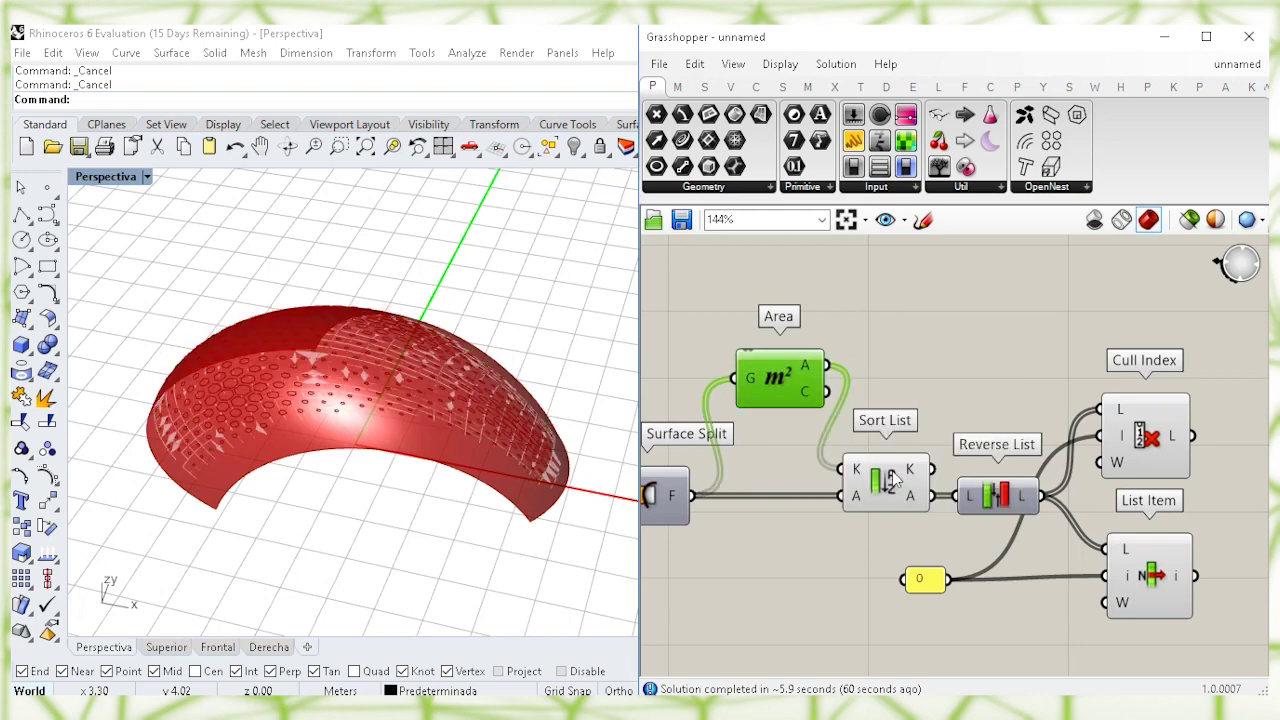
click(905, 478)
right_click(905, 478)
click(934, 514)
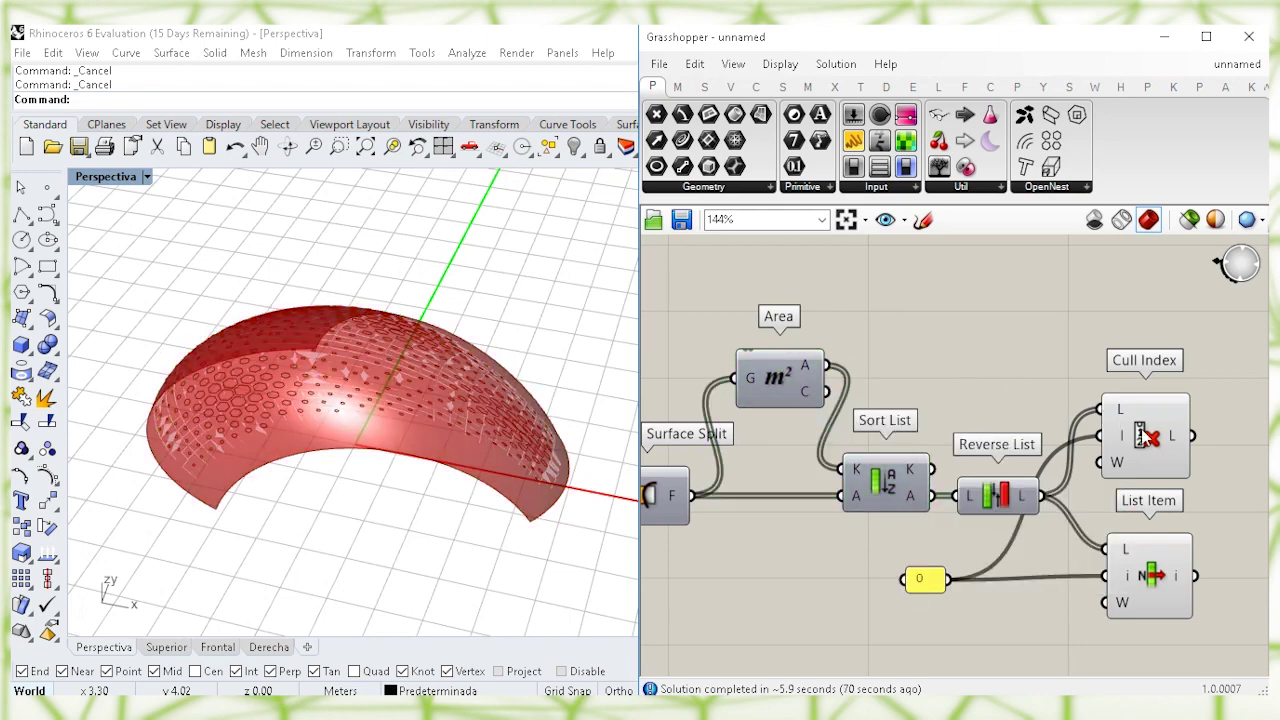
Step: Bake the List Item result, the perforated shell surface, onto layer Capa 05
click(1110, 448)
click(1150, 578)
right_drag(1150, 578, 974, 531)
click(1099, 520)
click(958, 528)
right_click(958, 528)
click(1000, 604)
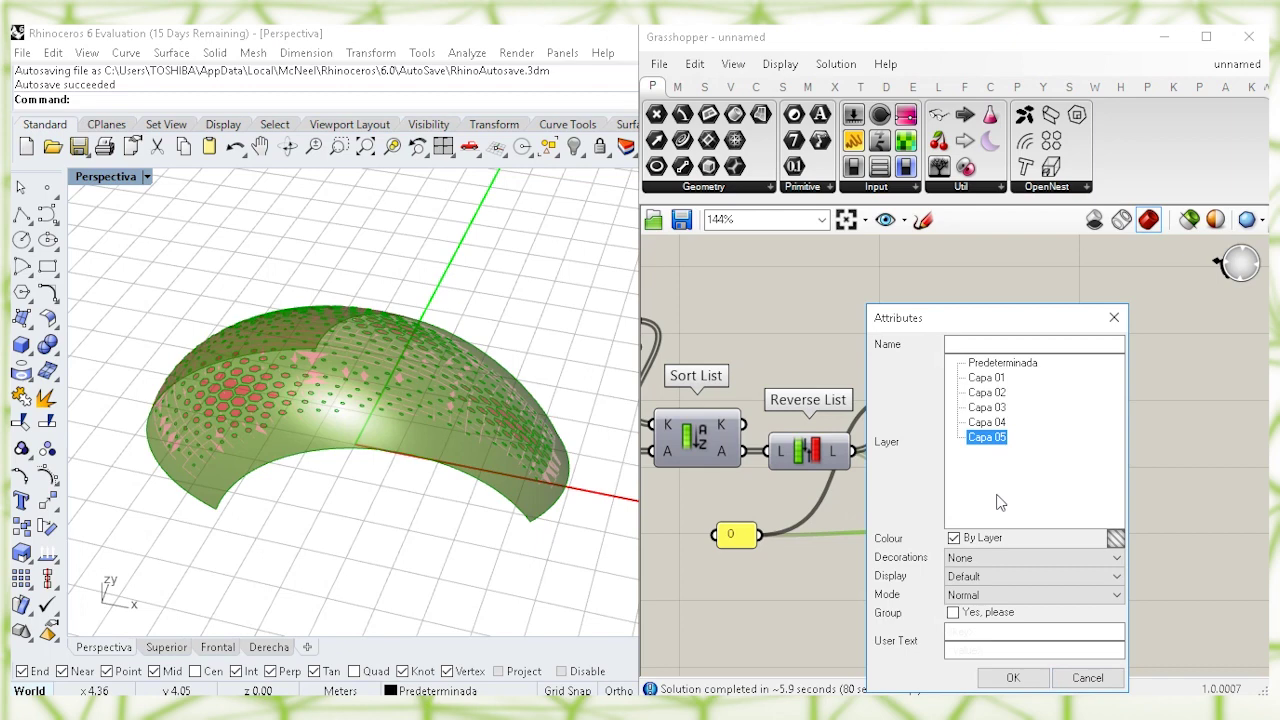
click(1013, 677)
Step: Bake the Cull Index result, the hexagonal cell surfaces, onto layer Capa 03
click(970, 436)
click(962, 395)
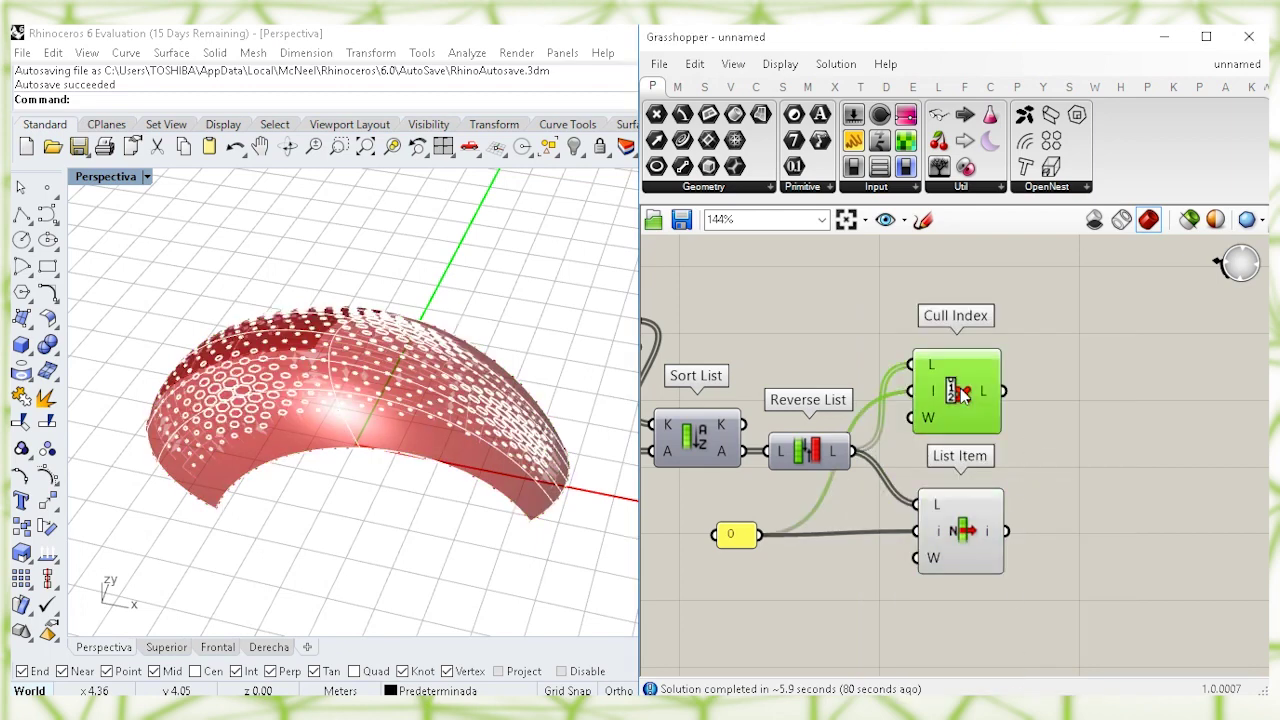
right_click(962, 392)
click(1006, 463)
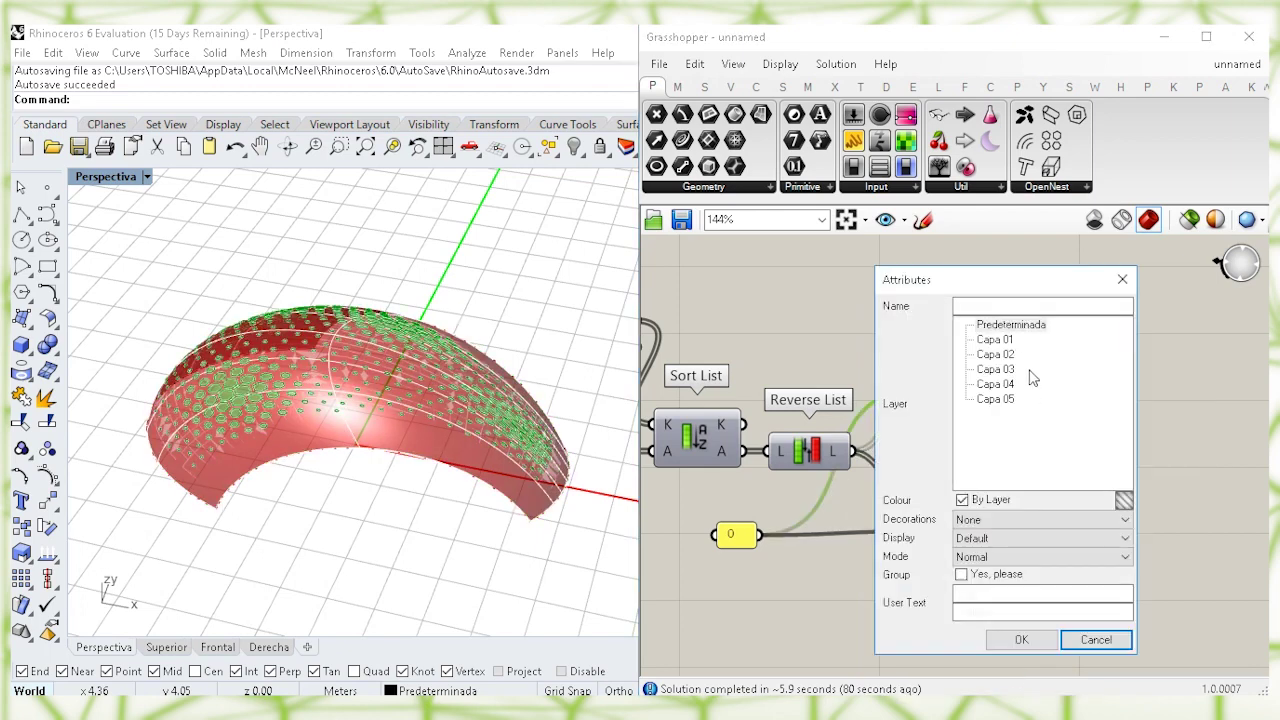
click(1018, 638)
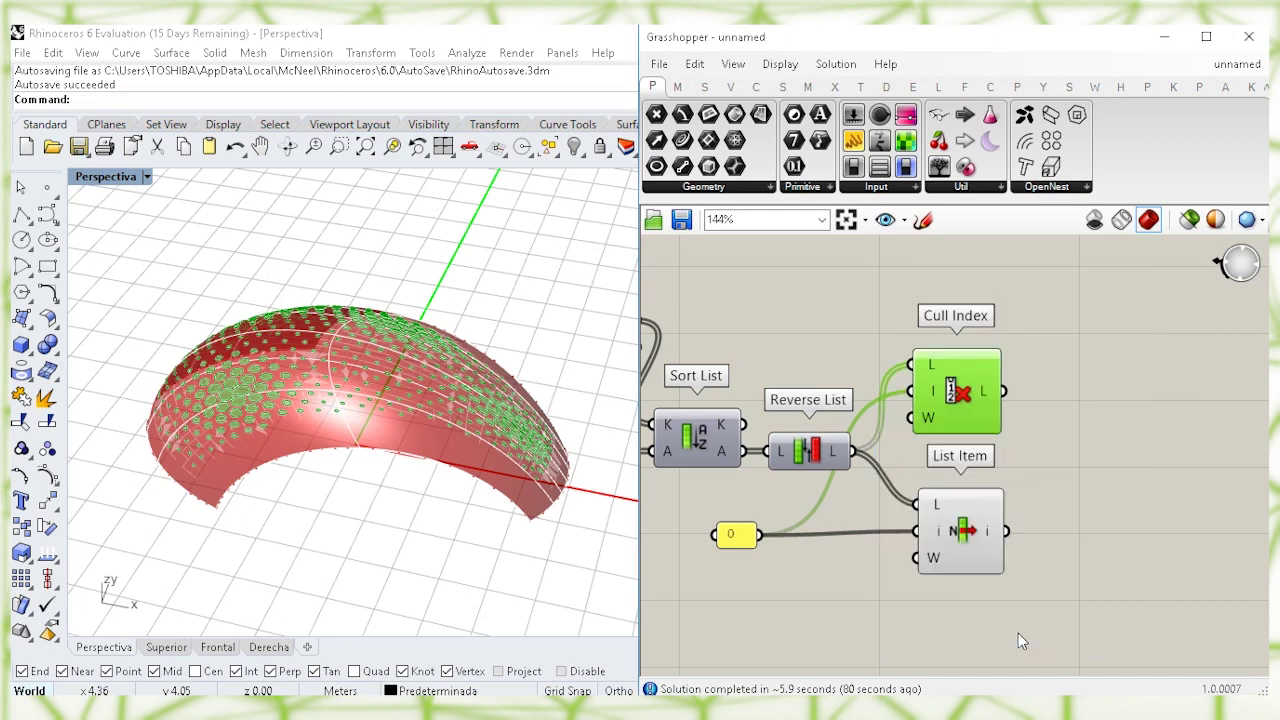
click(1034, 411)
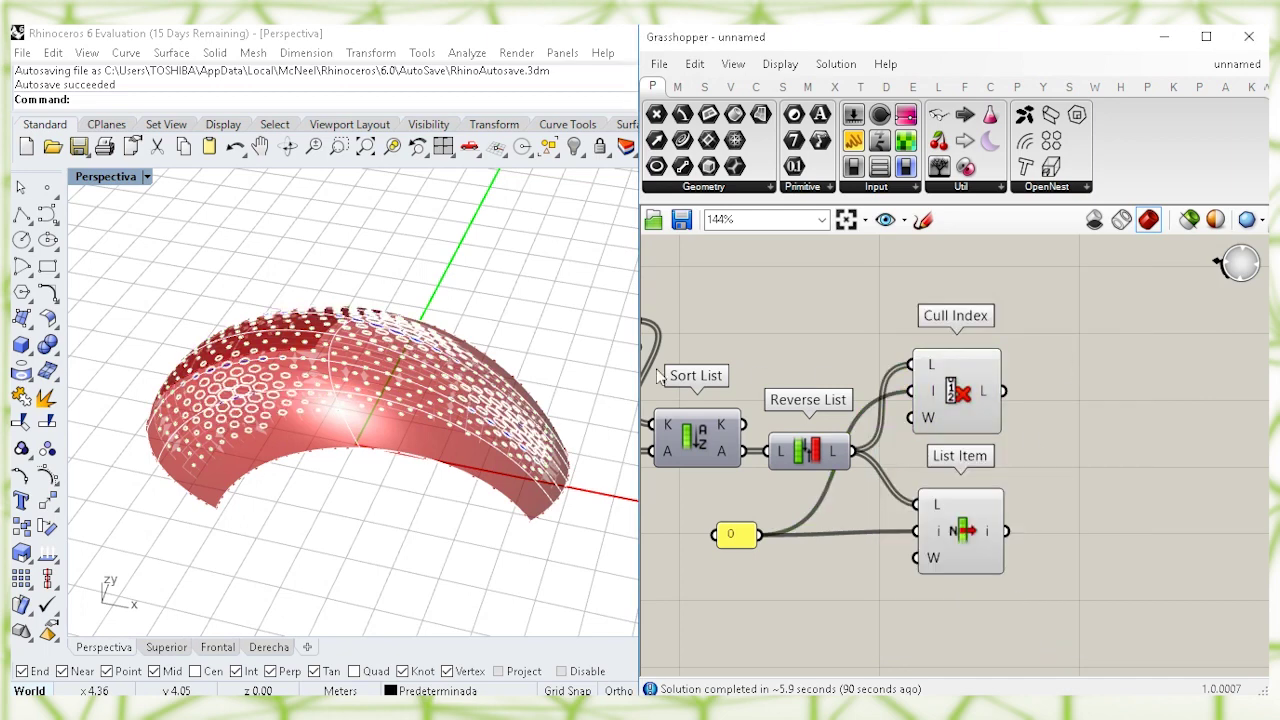
Step: Turn off the preview of the component group from Sort List through Cull Index and List Item
click(961, 404)
click(872, 263)
drag(1033, 612, 732, 291)
right_click(732, 291)
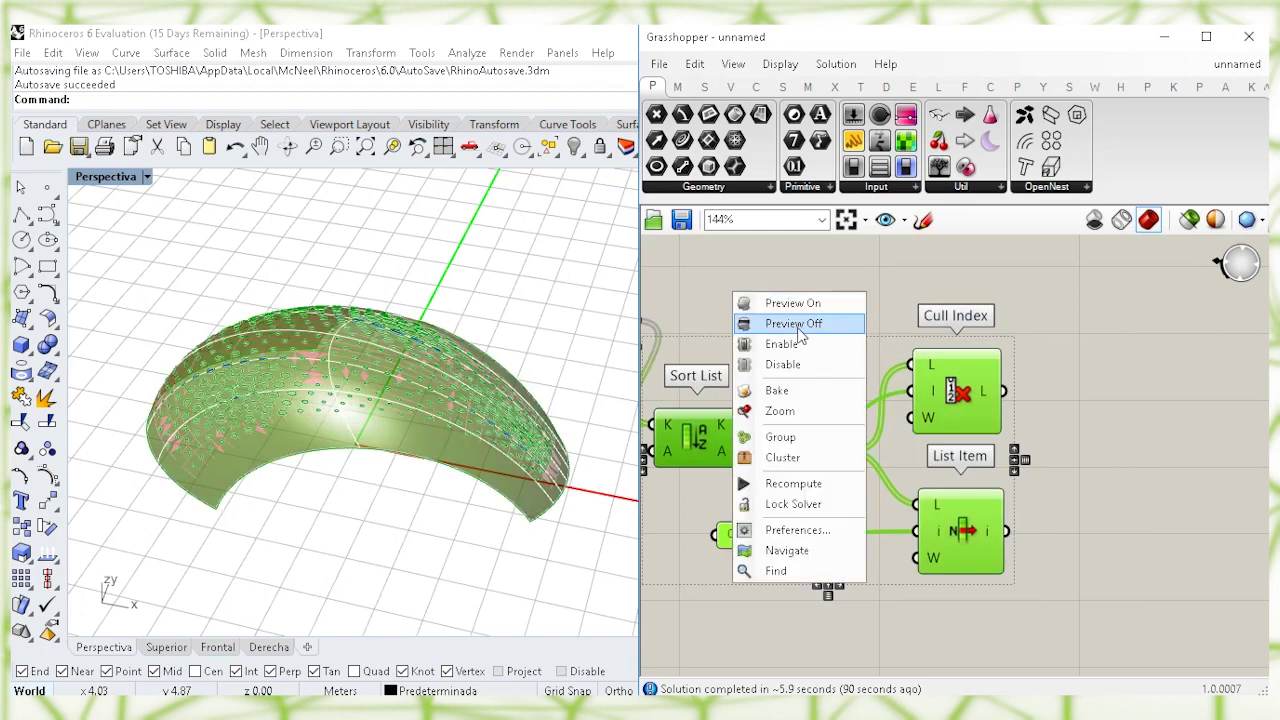
click(790, 324)
Step: Examine the baked shell and its hexagonal cells from several angles in the perspective viewport
right_drag(432, 355, 374, 400)
scroll(390, 380, up, 6)
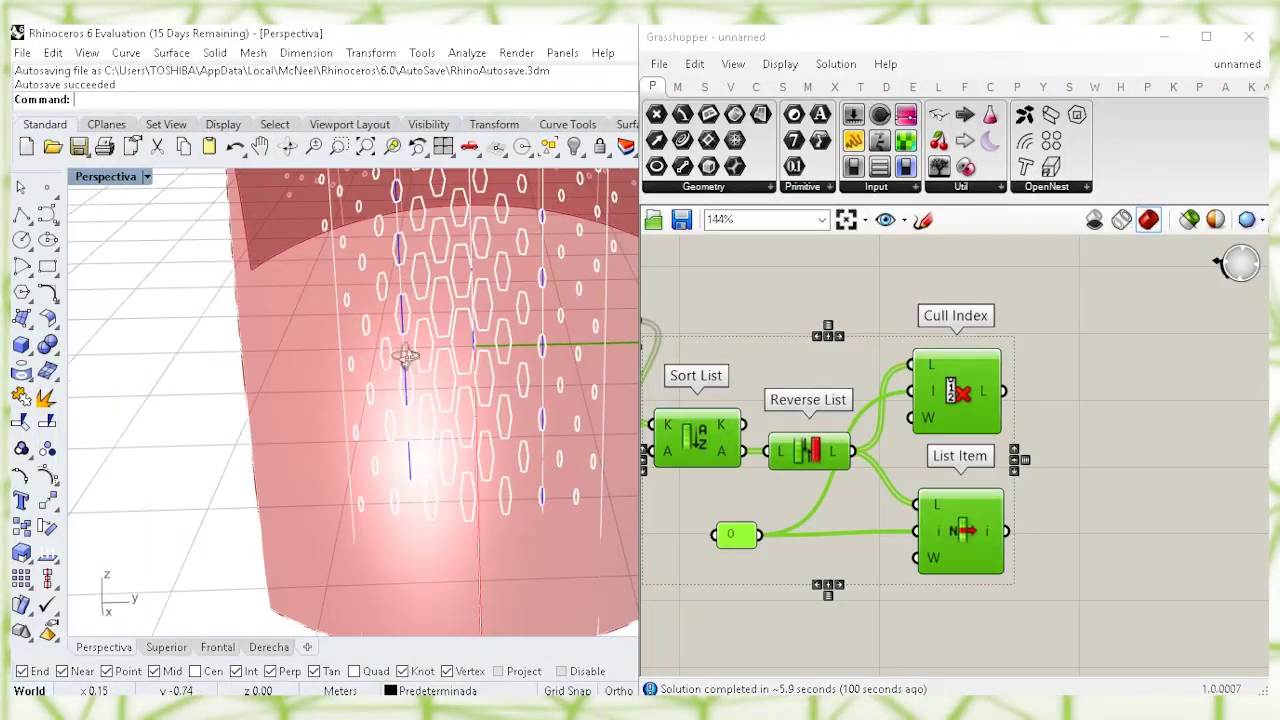
right_drag(406, 357, 432, 370)
click(452, 358)
ctrl+right_drag(270, 392, 266, 464)
right_drag(266, 464, 350, 432)
drag(344, 320, 340, 230)
click(546, 294)
right_drag(546, 294, 366, 453)
key(ctrl+z)
key(Escape)
Step: Set the perspective viewport to the Shaded display mode and deselect the Grasshopper components
click(146, 176)
click(200, 127)
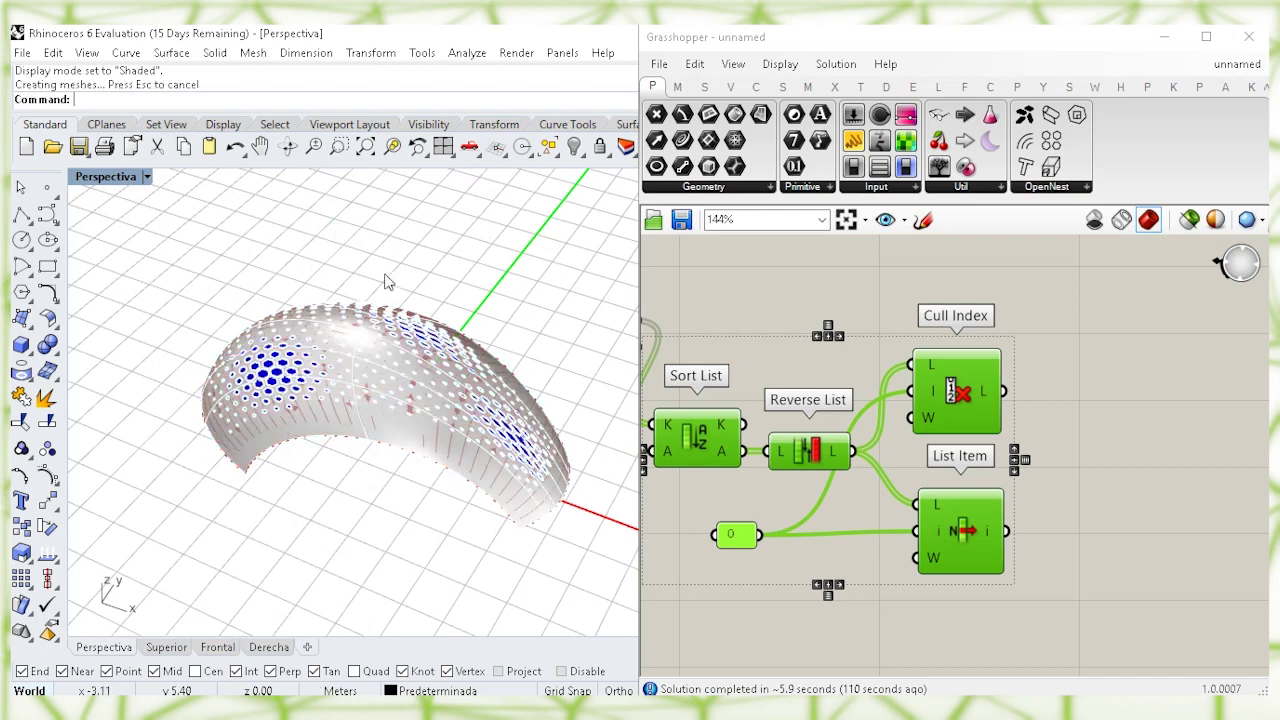
click(1054, 303)
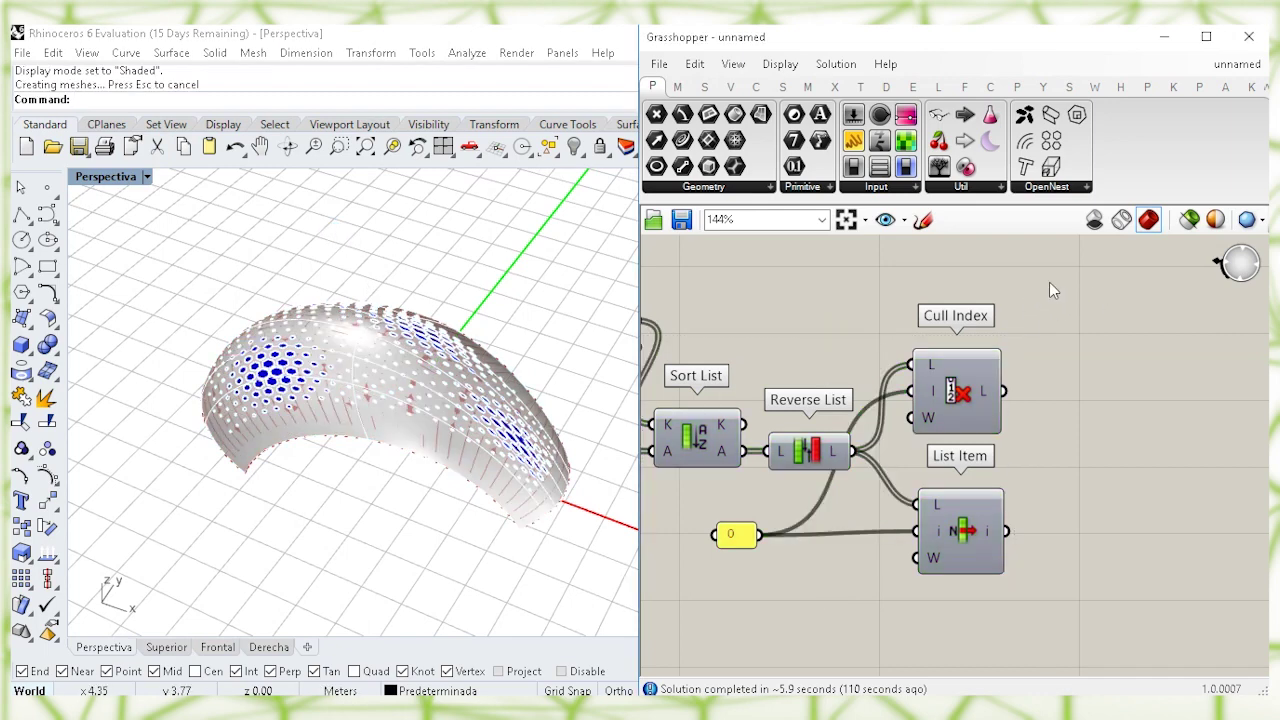
Step: Add a Scale component near the Ellipse component at the start of the definition
scroll(1040, 287, down, 5)
right_drag(822, 405, 1222, 365)
right_drag(727, 364, 1021, 504)
right_drag(648, 470, 837, 445)
right_drag(727, 427, 788, 385)
scroll(765, 329, up, 3)
right_drag(648, 365, 855, 336)
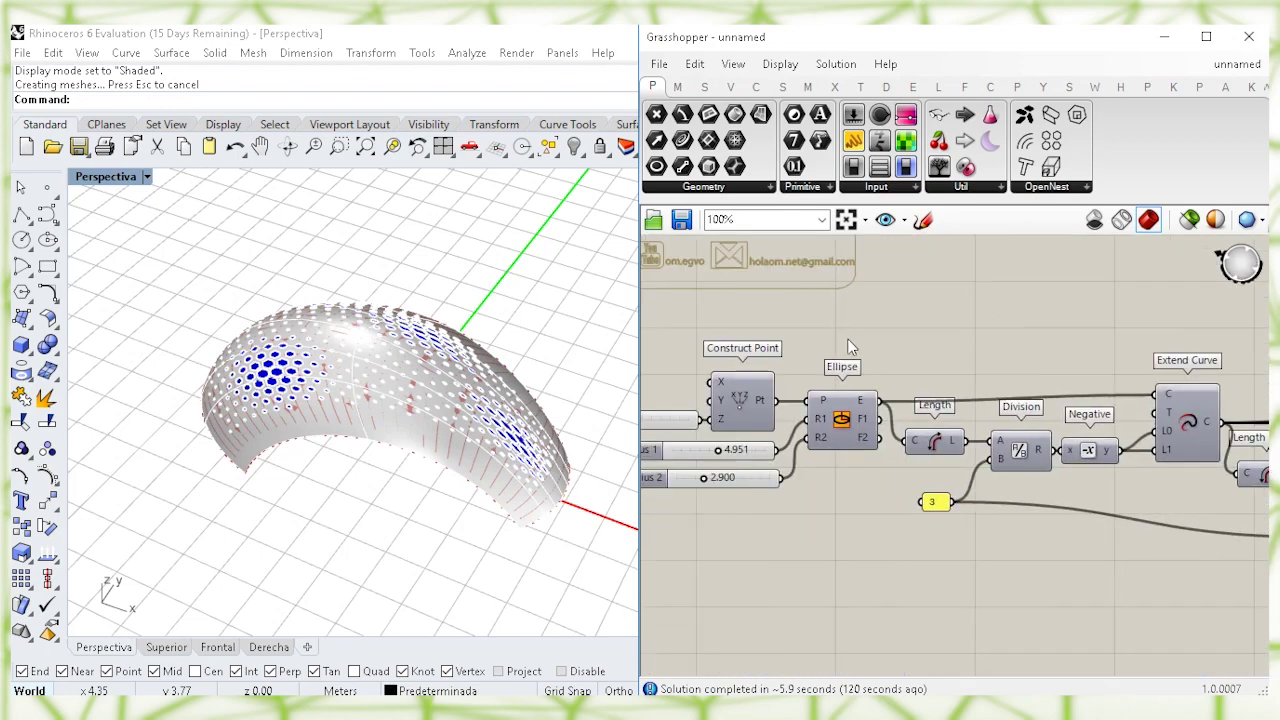
right_drag(498, 282, 445, 346)
scroll(961, 420, down, 3)
ctrl+right_drag(830, 380, 897, 298)
scroll(900, 296, up, 1)
double_click(954, 357)
text(sc)
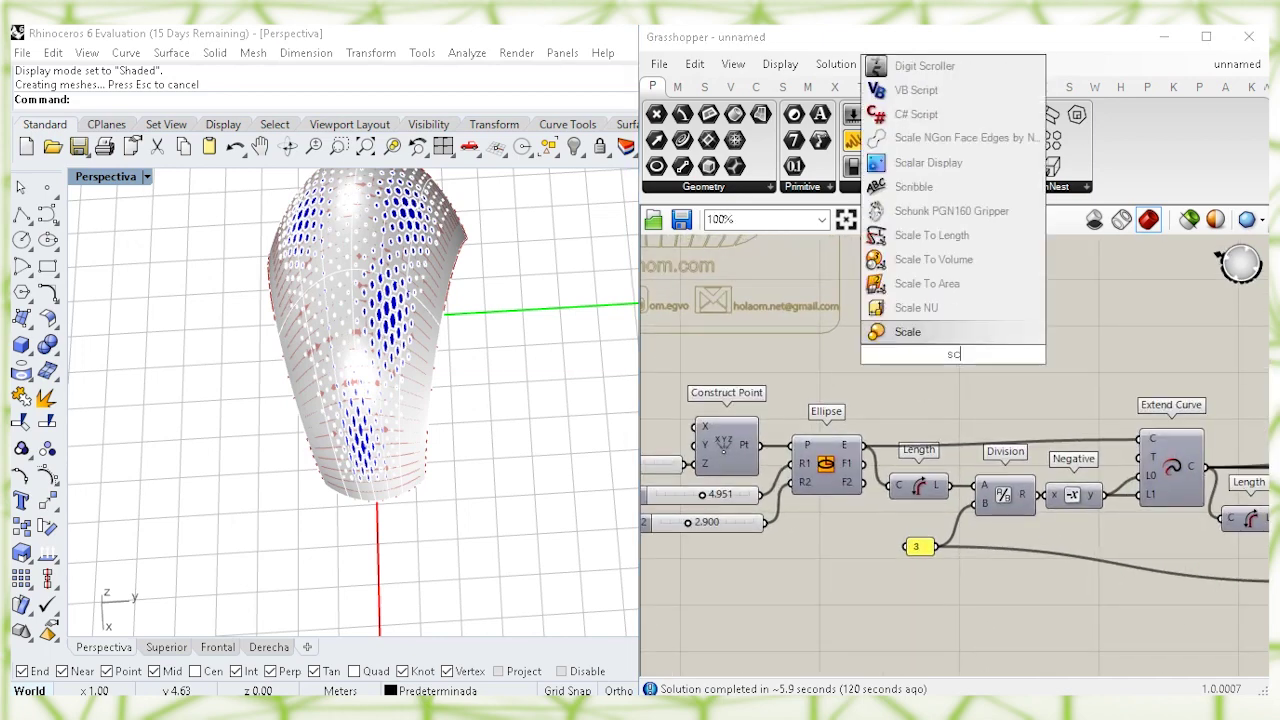
key(Return)
Step: Connect the Ellipse E output to the Scale G input and the Construct Point Pt output to its C input
click(829, 462)
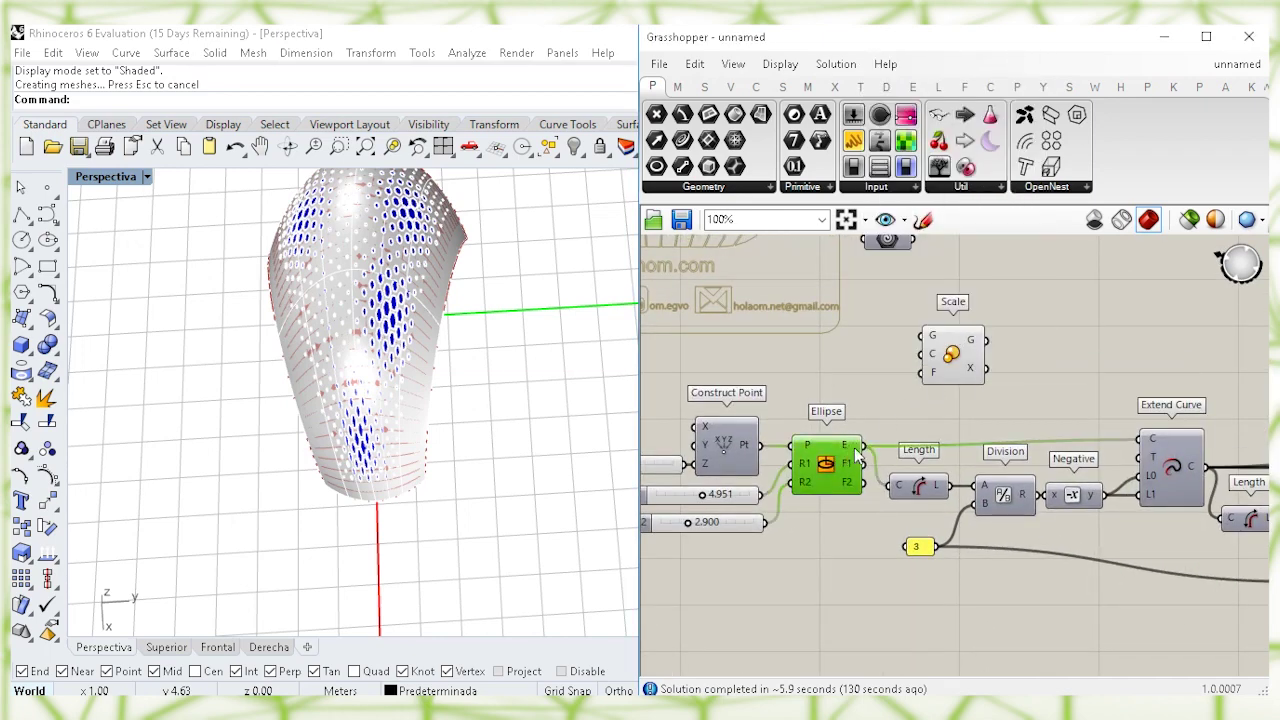
drag(957, 373, 1015, 372)
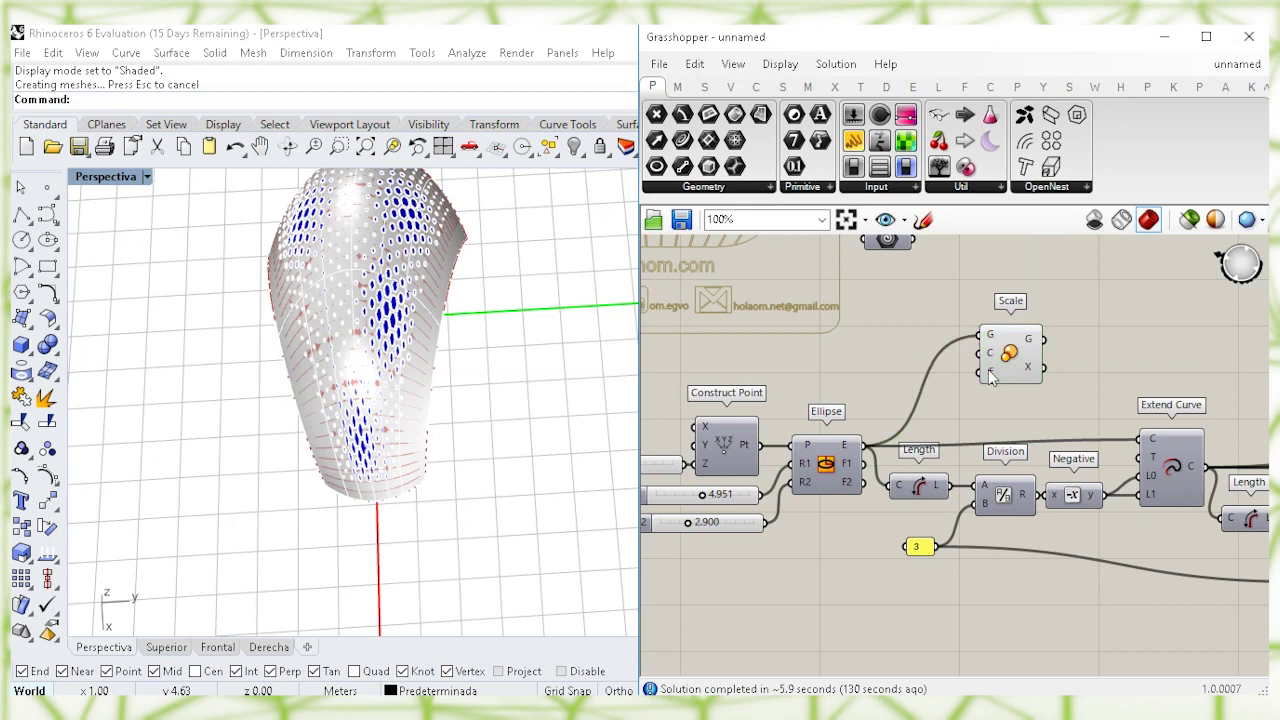
right_drag(873, 366, 913, 354)
click(780, 423)
drag(899, 374, 1028, 343)
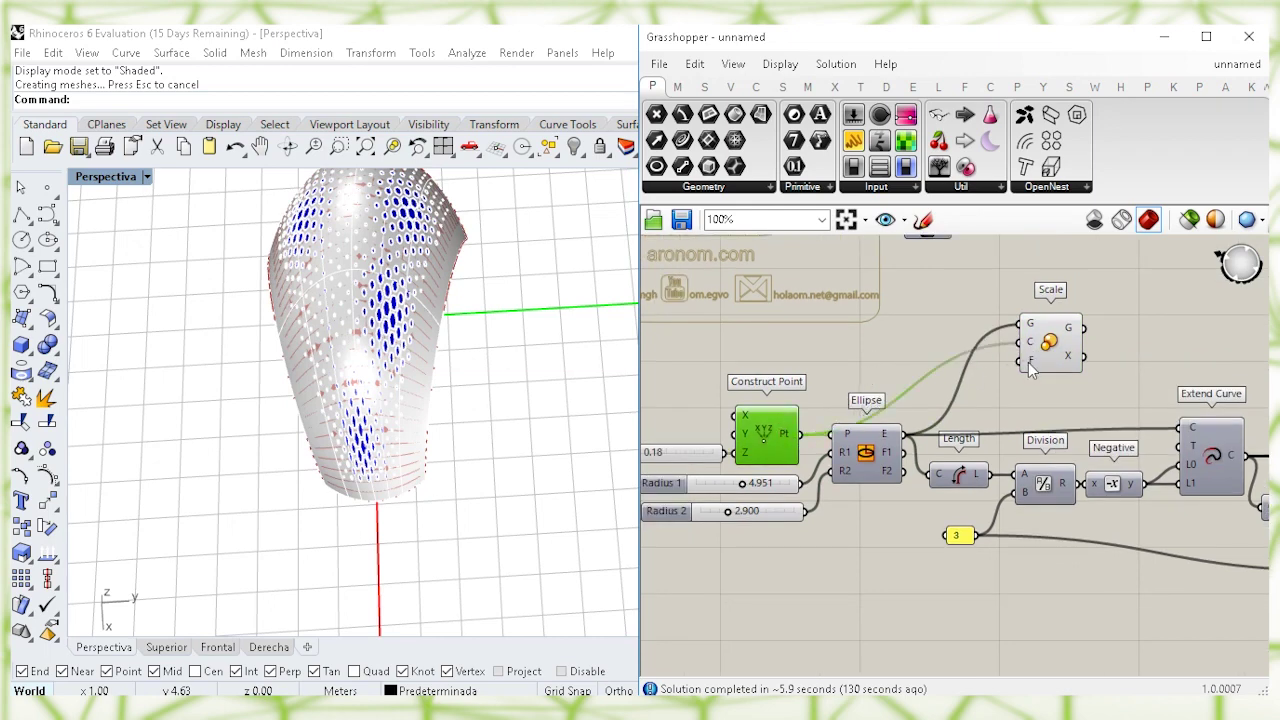
Step: Add a number slider set to 1.3 and connect it to the F input of the Scale component
double_click(893, 354)
text(1)
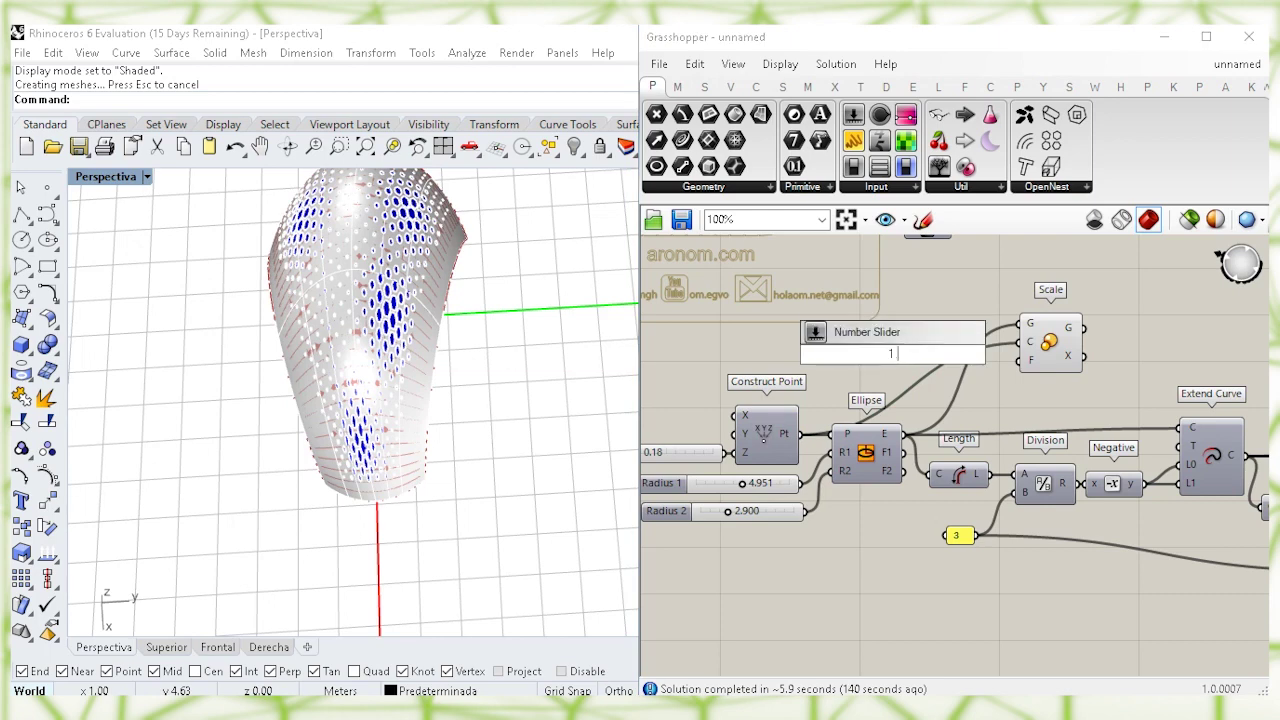
key(Return)
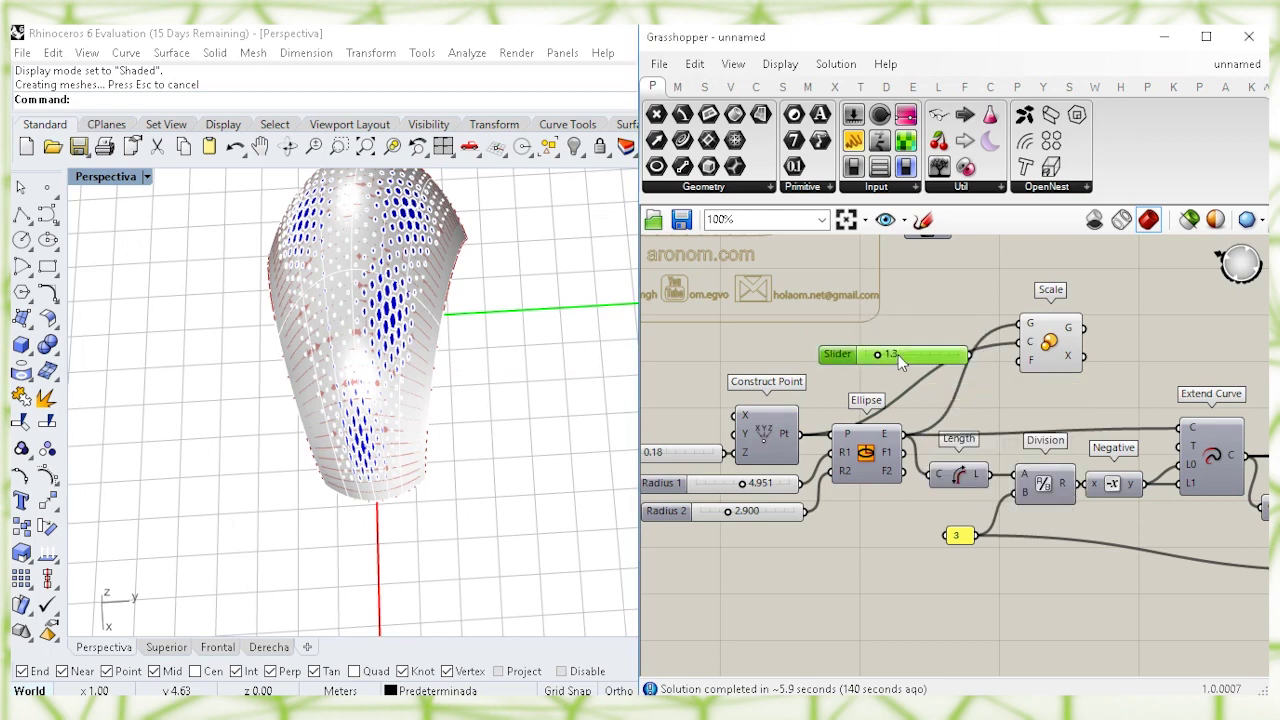
drag(948, 364, 946, 357)
drag(1049, 353, 1052, 343)
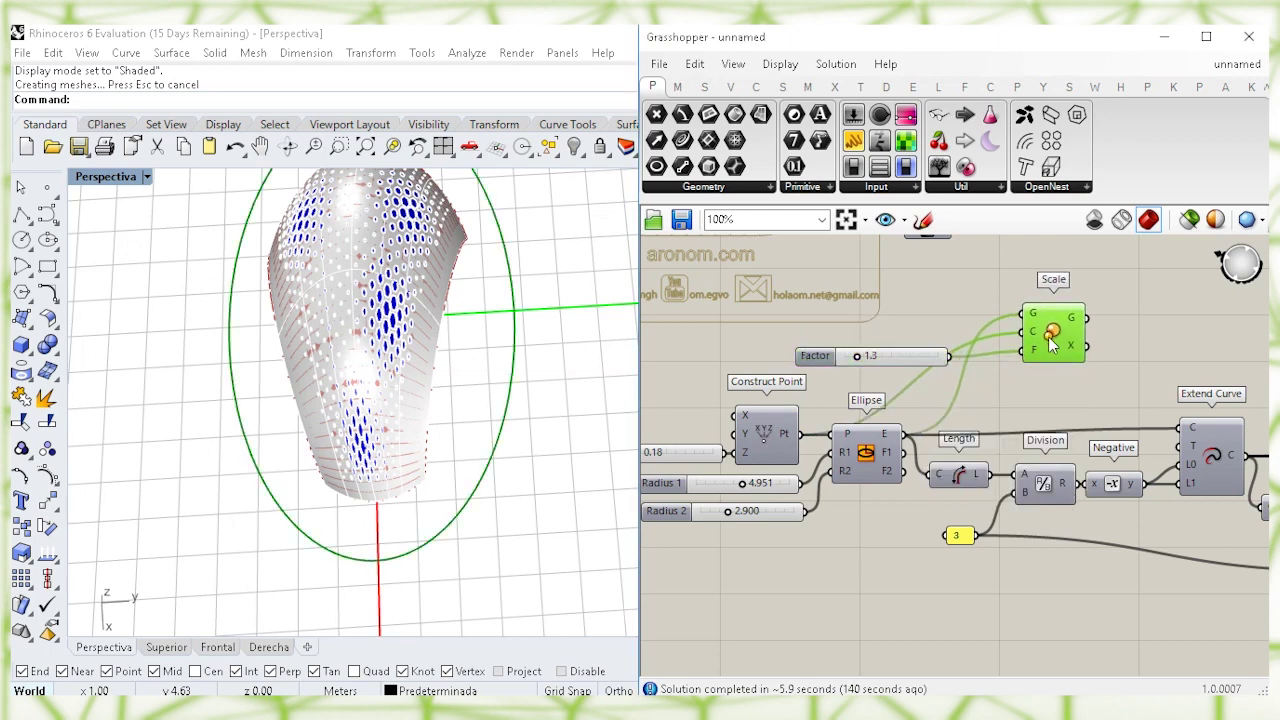
right_drag(371, 335, 503, 367)
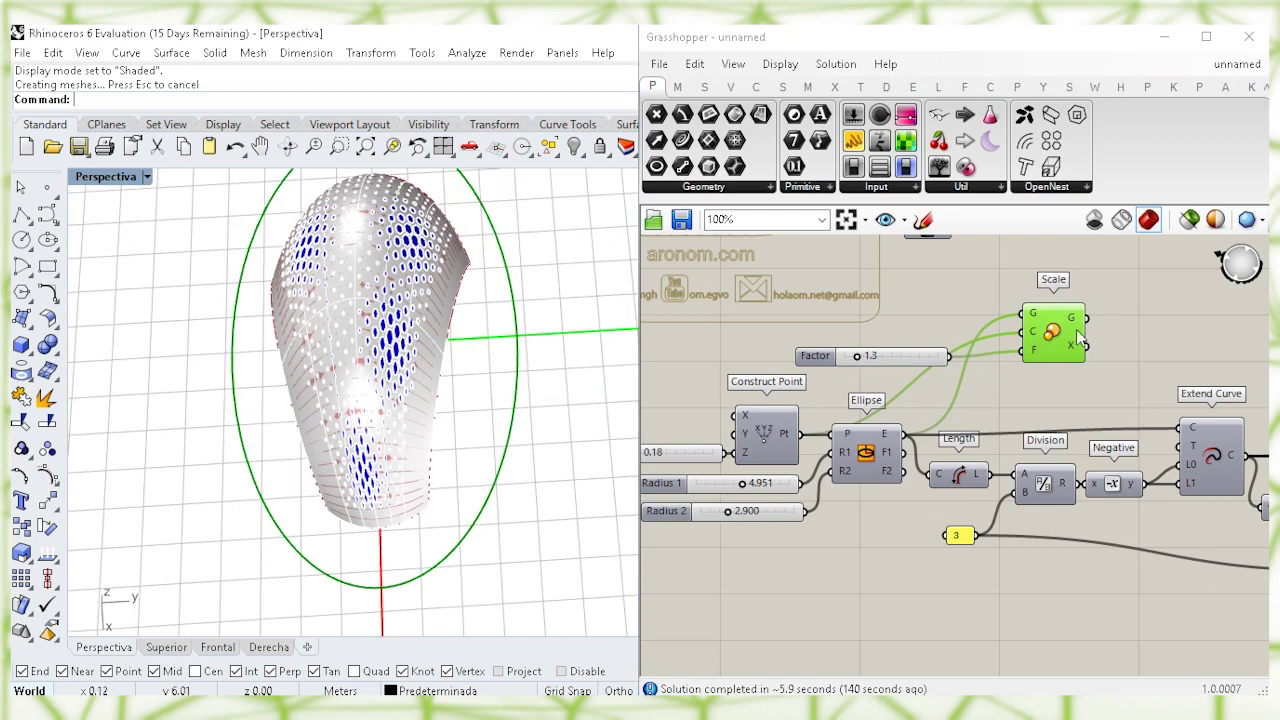
Step: Add a Boundary Surfaces component beside Scale and connect the Scale G output to its E input
right_drag(1141, 326, 931, 324)
double_click(966, 324)
text(bound)
click(950, 301)
drag(879, 318, 878, 318)
drag(962, 324, 923, 318)
Step: Add an Extrude component and connect the Boundary Surfaces S output to its B input
double_click(1039, 319)
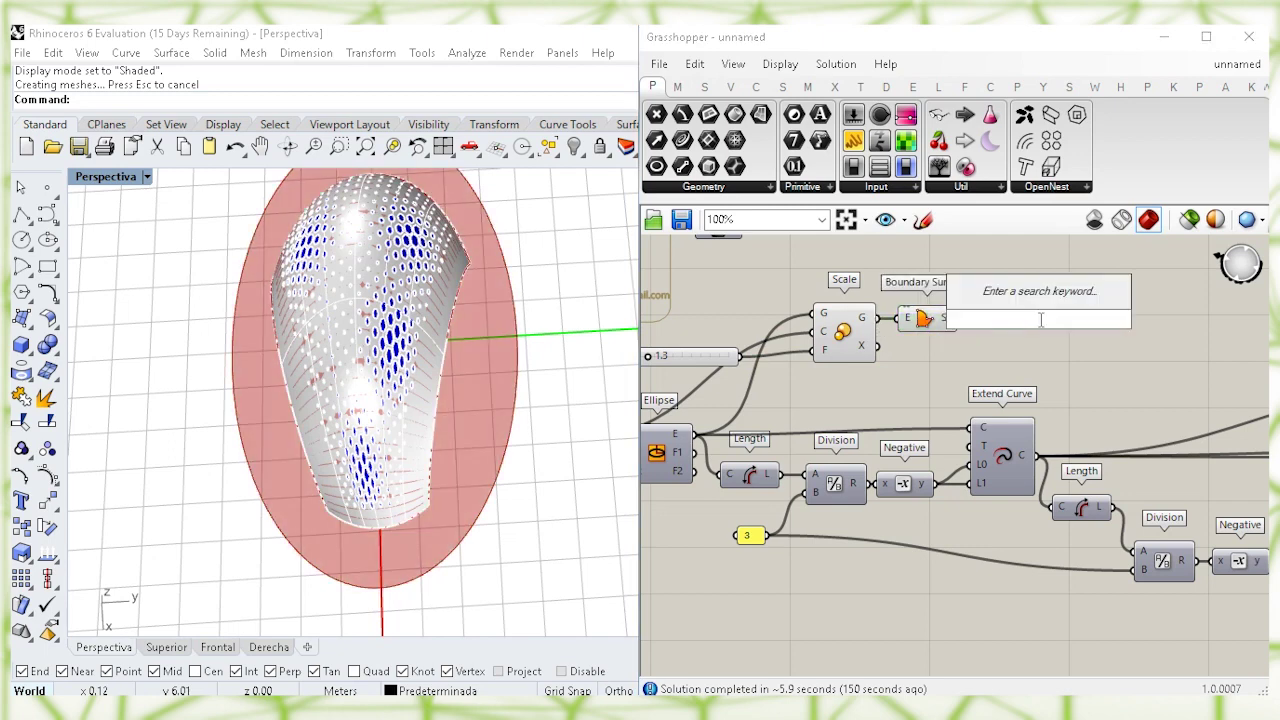
text(extrude)
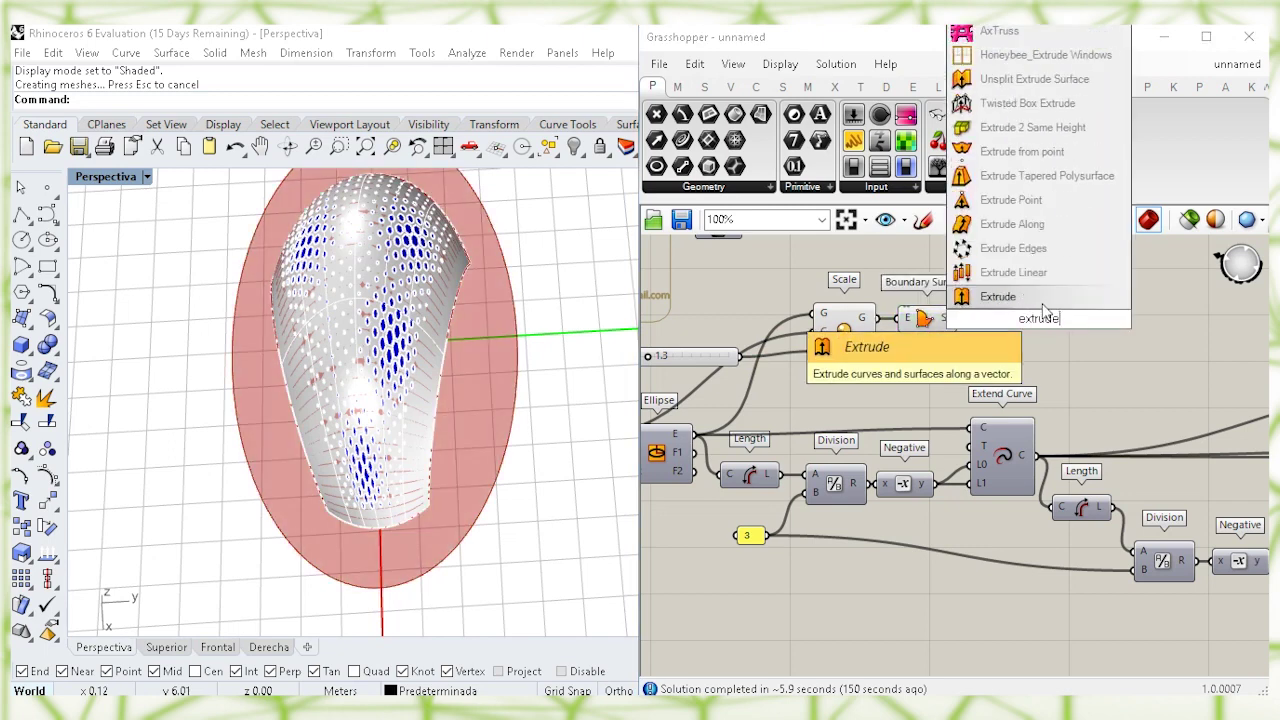
key(Return)
drag(1026, 329, 1059, 337)
click(912, 391)
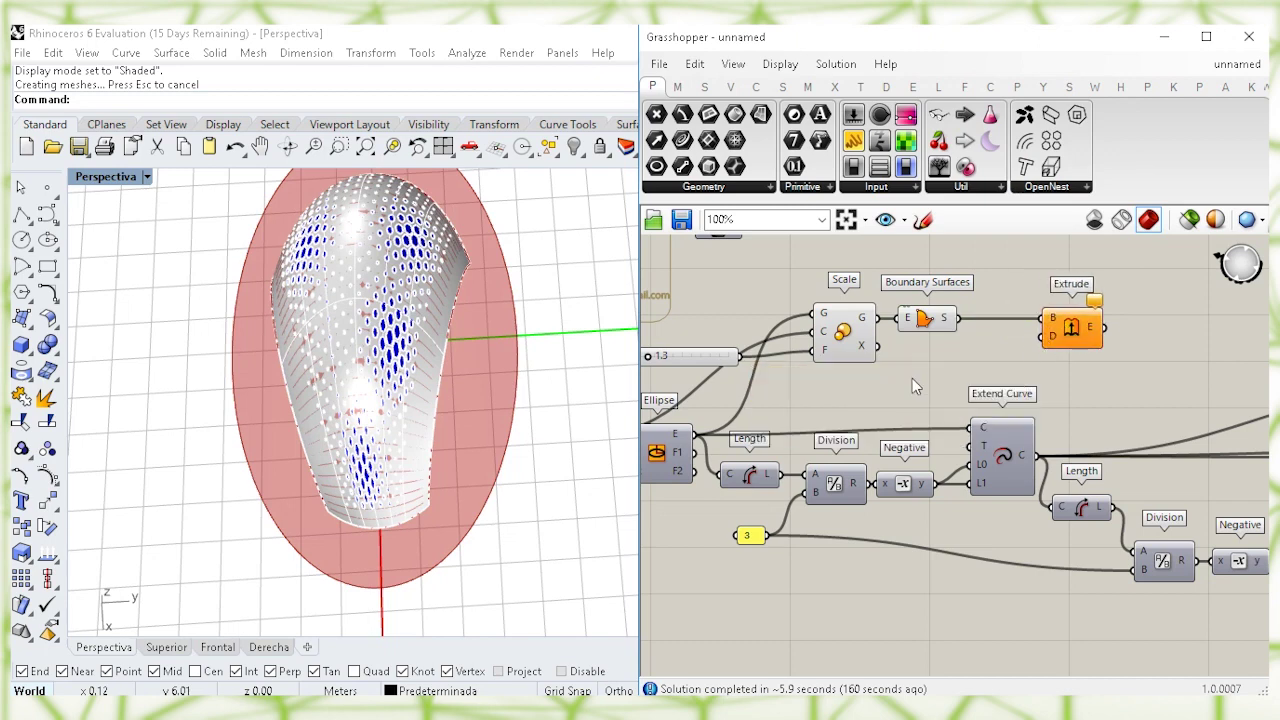
Step: Add Unit Z and Negative components below Boundary Surfaces and connect the Unit Z V output to the Negative x input
double_click(912, 378)
text(z)
key(Return)
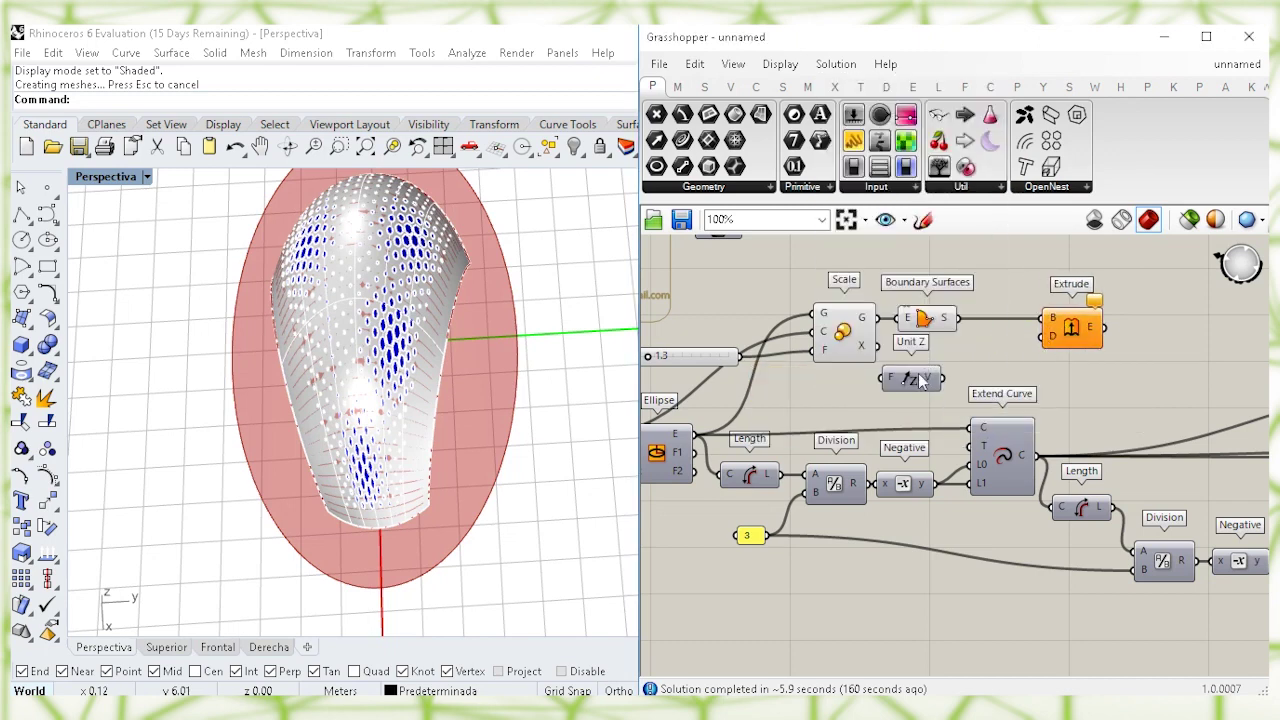
double_click(985, 368)
text(neg)
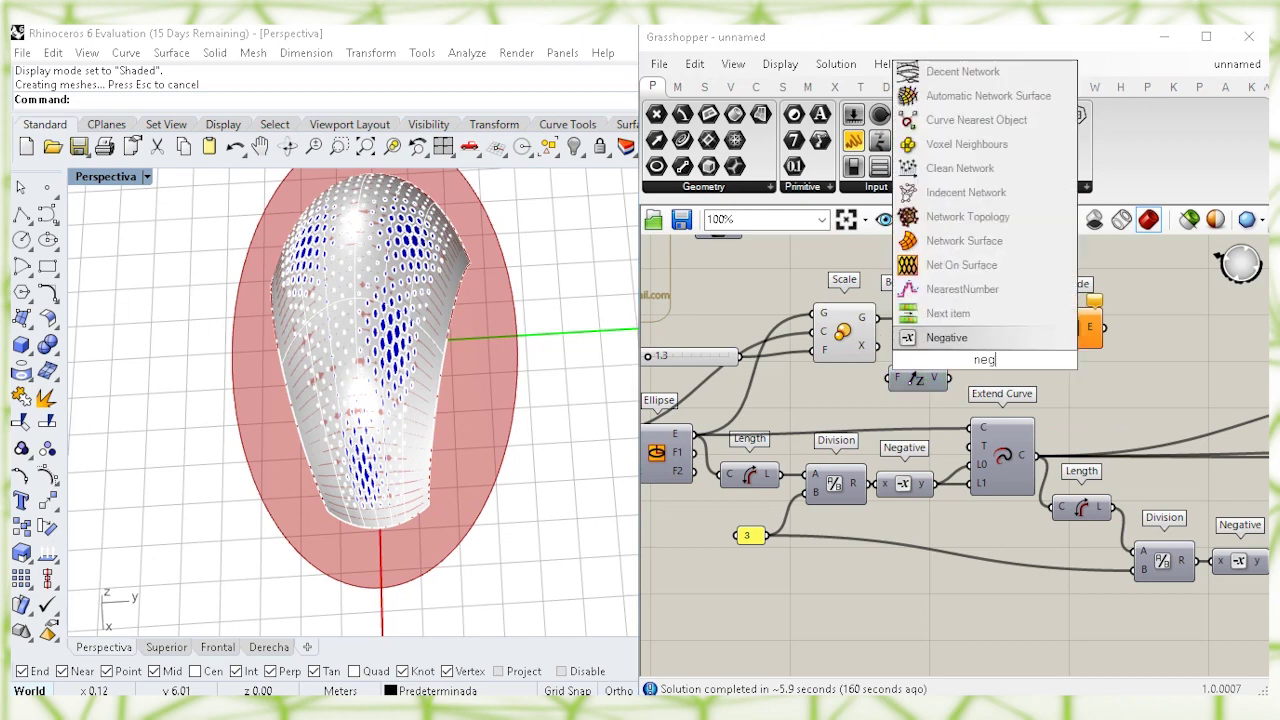
key(Return)
drag(967, 366, 973, 370)
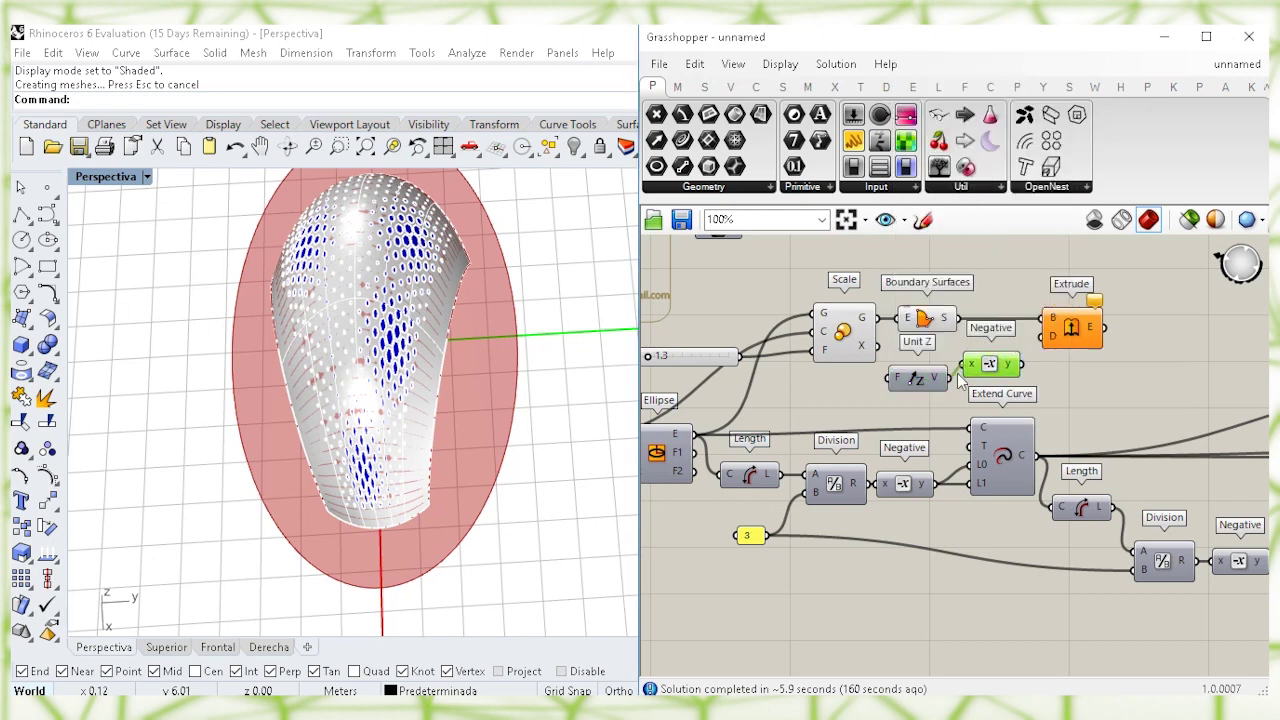
Step: Connect the 0.18 Z coordinate slider to the Unit Z F input and the Negative y output to the Extrude D input
mouse_move(902, 387)
right_down()
mouse_move(956, 365)
mouse_move(920, 350)
mouse_move(1005, 329)
right_up()
mouse_move(739, 402)
right_down()
mouse_move(827, 385)
mouse_move(756, 393)
right_up()
click(700, 400)
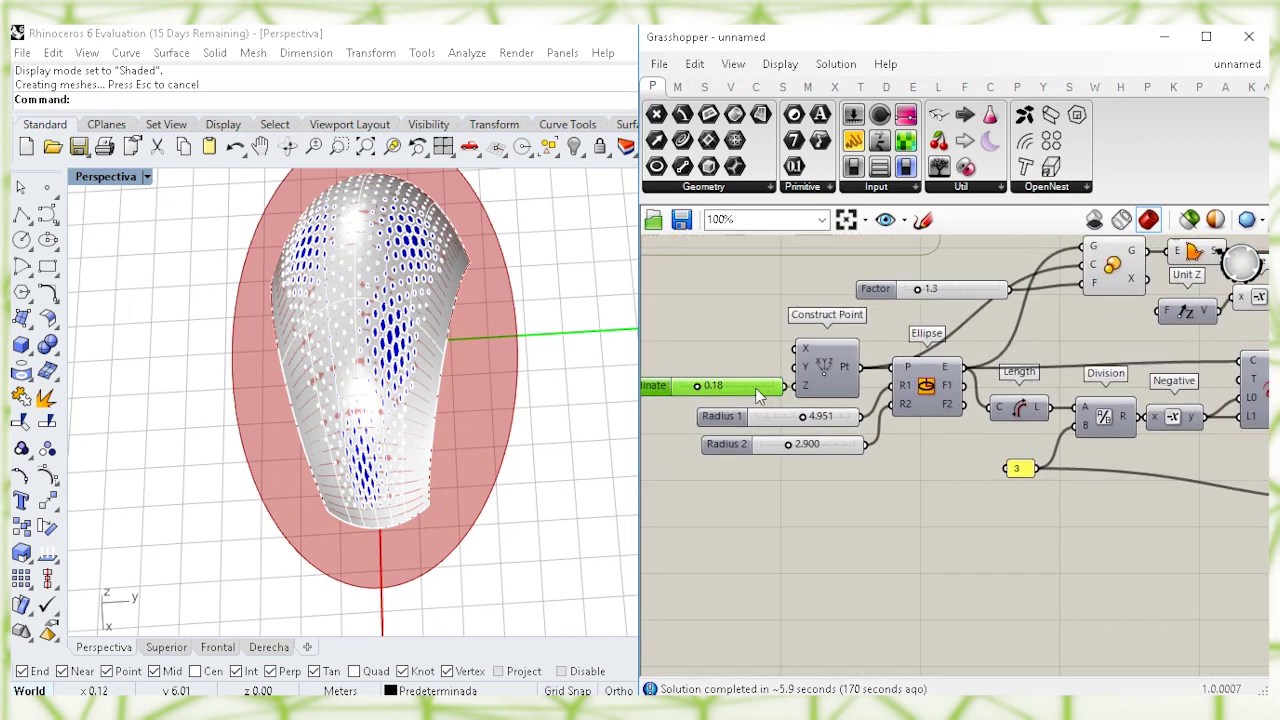
right_drag(870, 380, 866, 390)
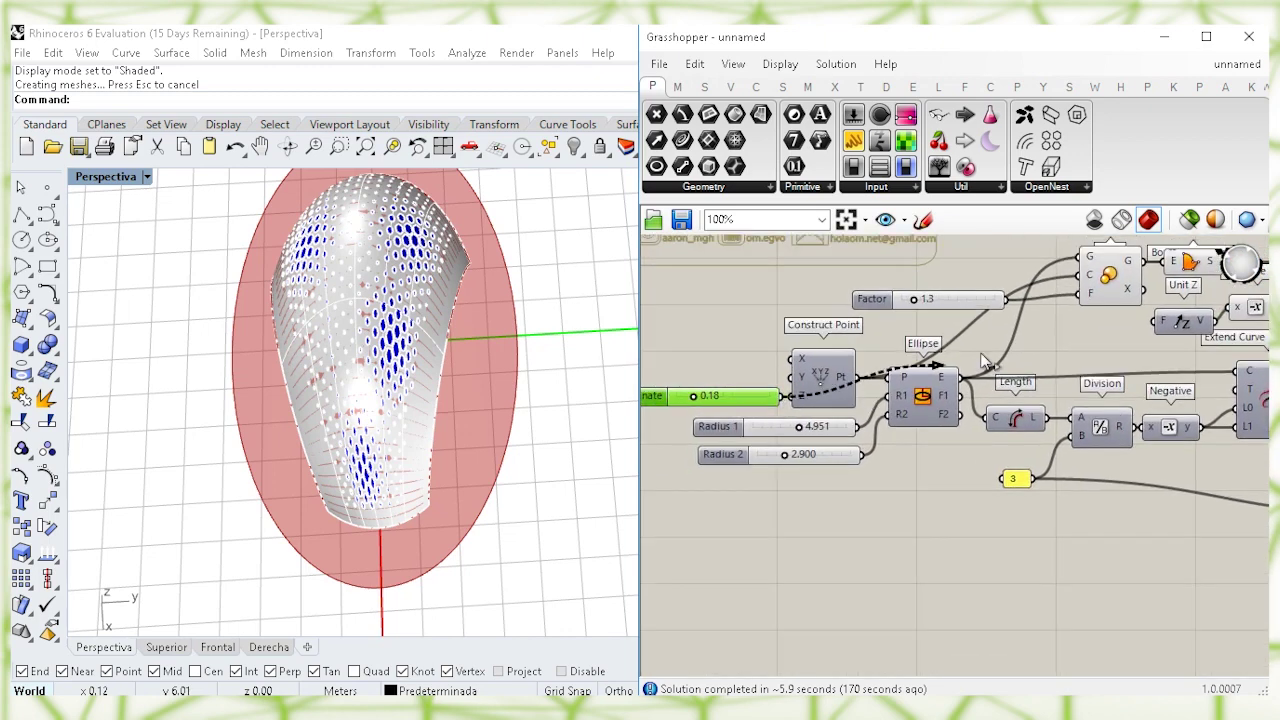
right_drag(1245, 324, 961, 389)
drag(1003, 374, 1026, 346)
Step: Bake the extruded elliptical base to the layer Capa 03
click(1066, 340)
right_drag(626, 420, 520, 395)
click(1135, 396)
right_click(1053, 337)
click(1095, 417)
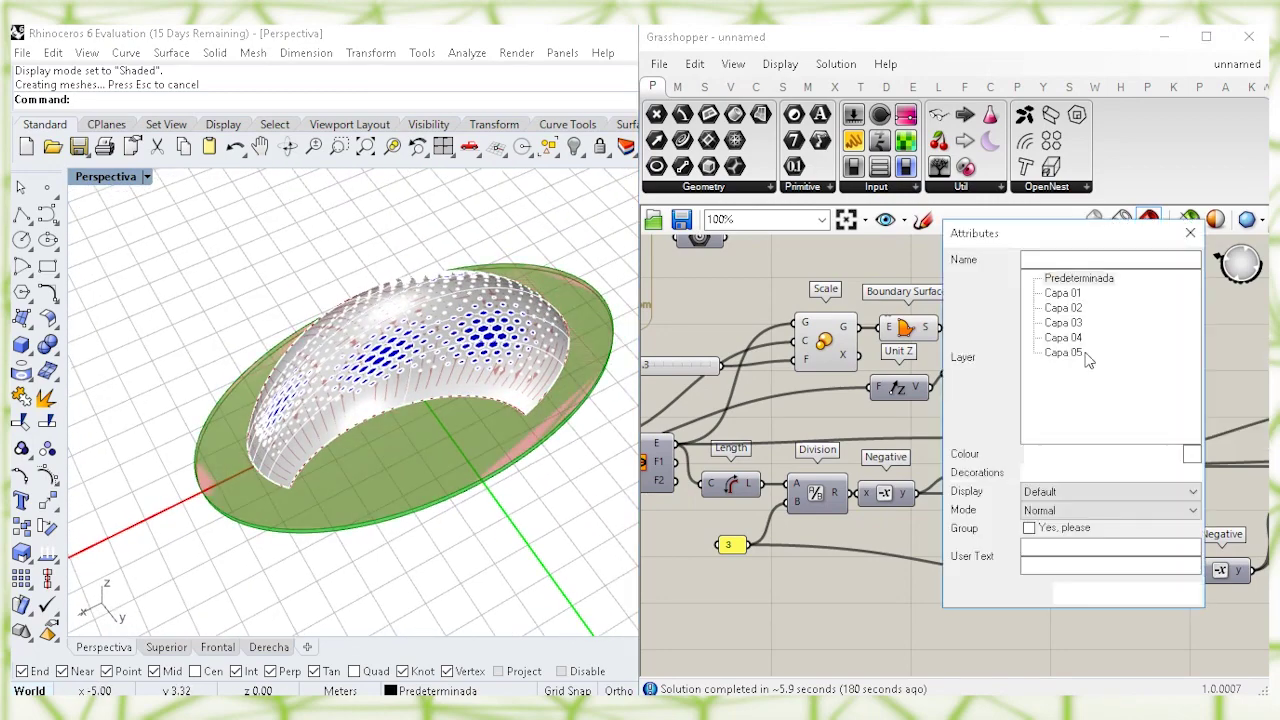
click(1089, 593)
click(1069, 394)
Step: Bake the human figures from the standalone Geometry component to the layer Capa 02
right_drag(921, 268, 1074, 403)
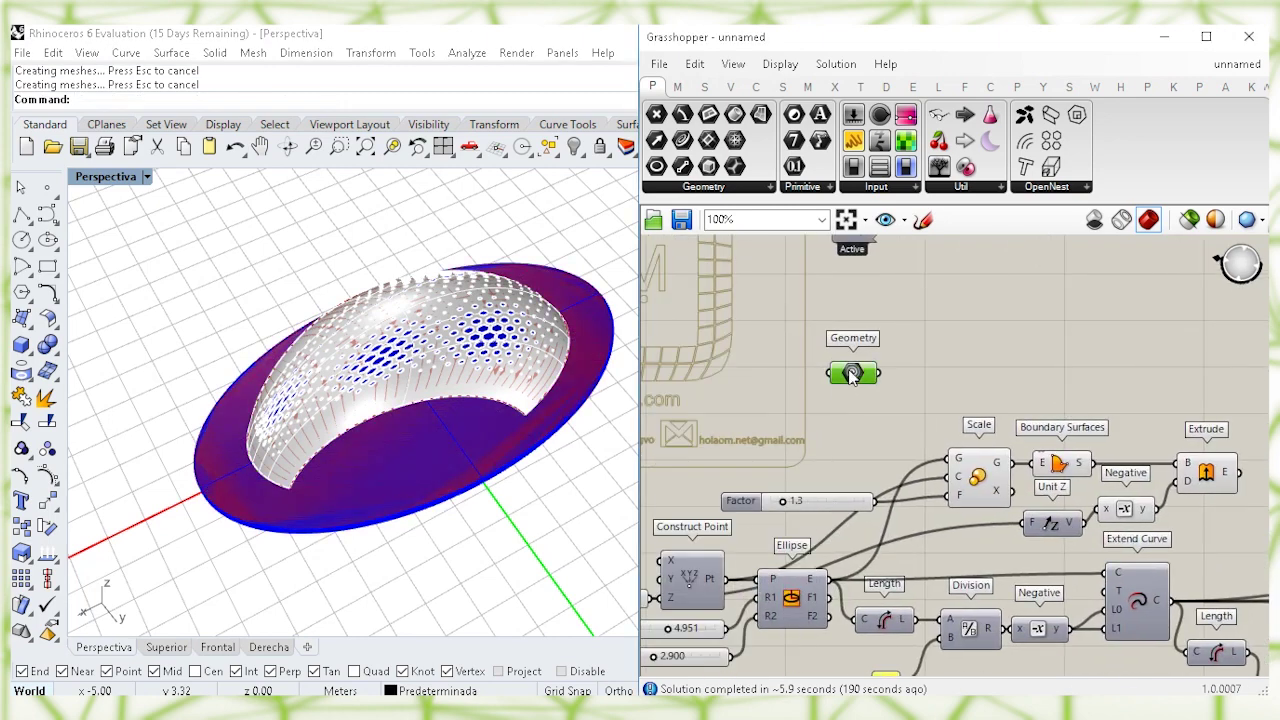
right_click(851, 375)
click(895, 425)
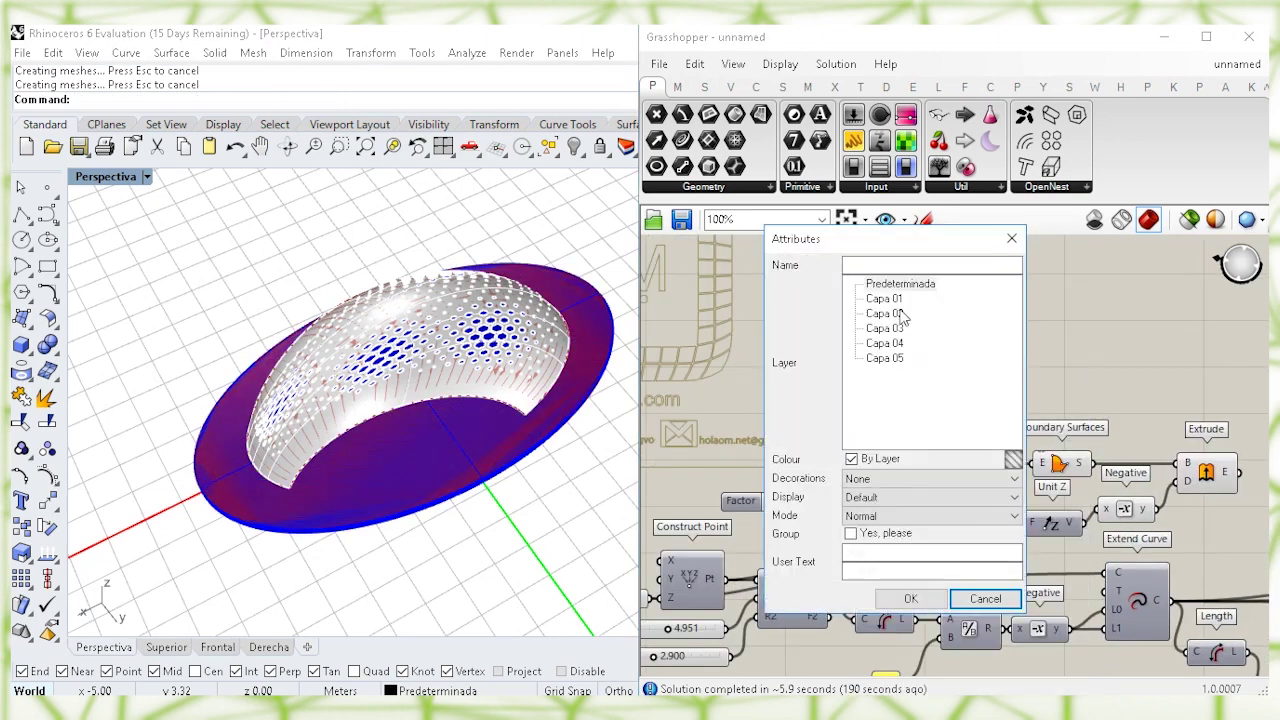
click(910, 598)
scroll(945, 340, down, 2)
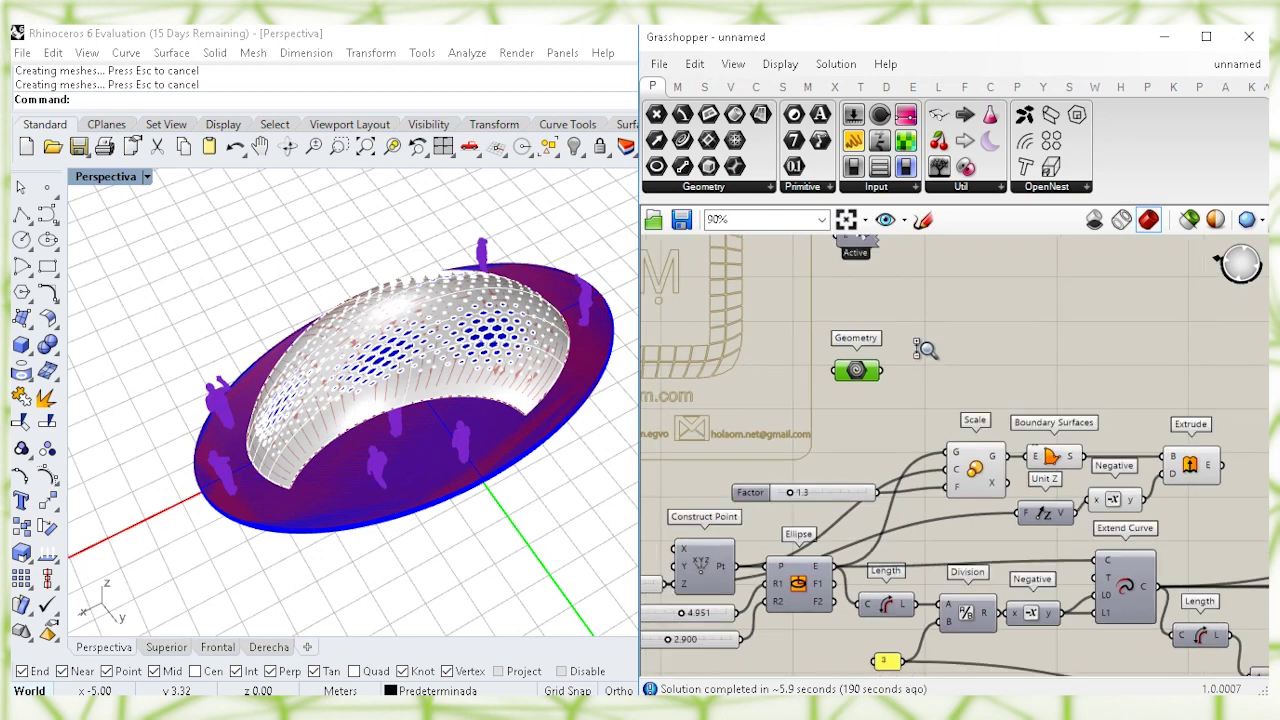
right_drag(1194, 352, 1072, 343)
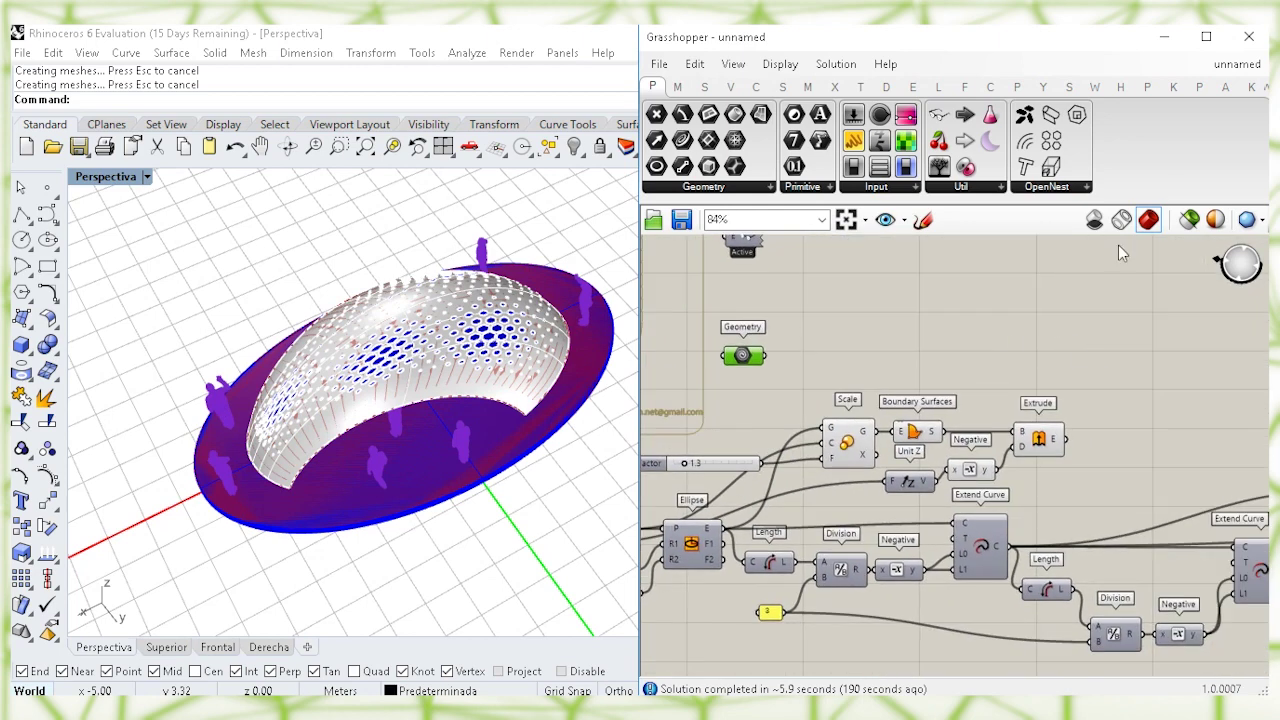
Step: Close the Grasshopper window and examine the baked pavilion, base and figures in the perspective viewport
click(1247, 37)
shift+right_drag(614, 458, 798, 434)
right_drag(691, 466, 621, 434)
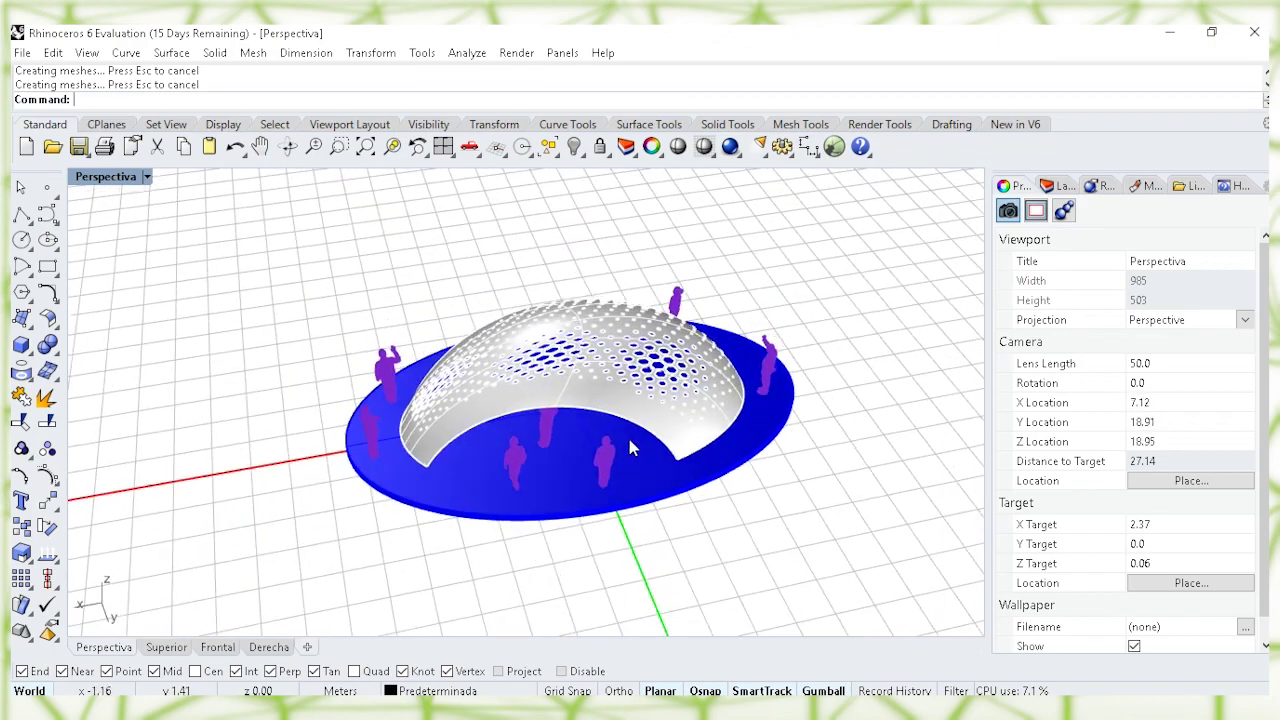
scroll(663, 390, up, 6)
right_drag(663, 378, 714, 510)
scroll(731, 491, down, 3)
Step: Set the perspective viewport to the Ghosted display mode and turn off surface isocurves for all objects
click(146, 177)
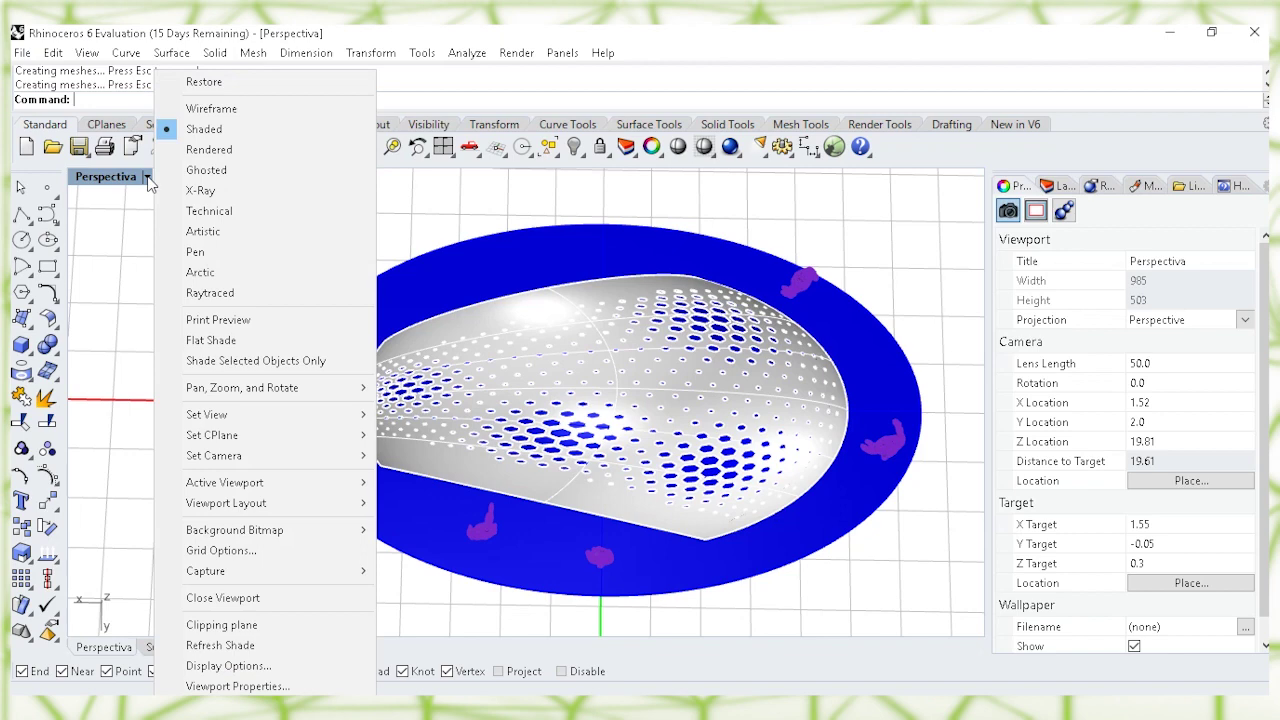
click(270, 172)
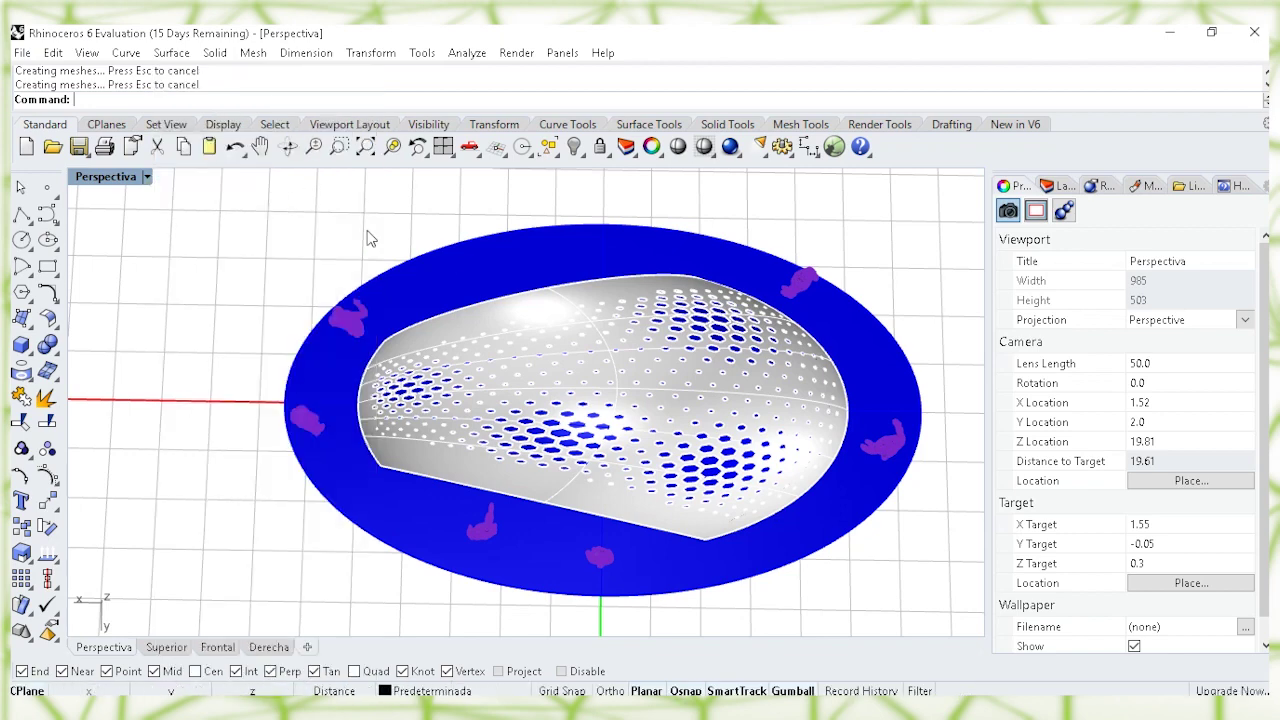
right_drag(536, 265, 928, 582)
key(ctrl+a)
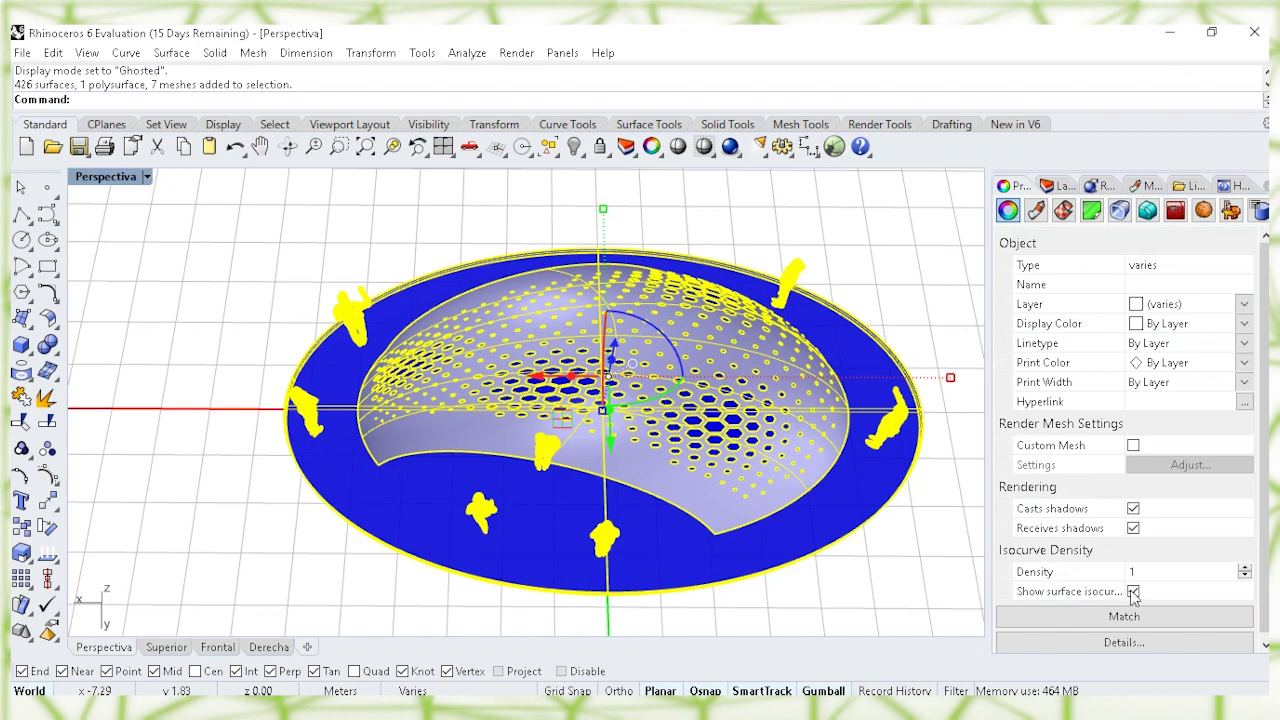
click(1133, 591)
click(858, 576)
Step: Set the perspective viewport to the Rendered display mode and delete the group of hexagonal cell surfaces
right_drag(859, 517, 775, 455)
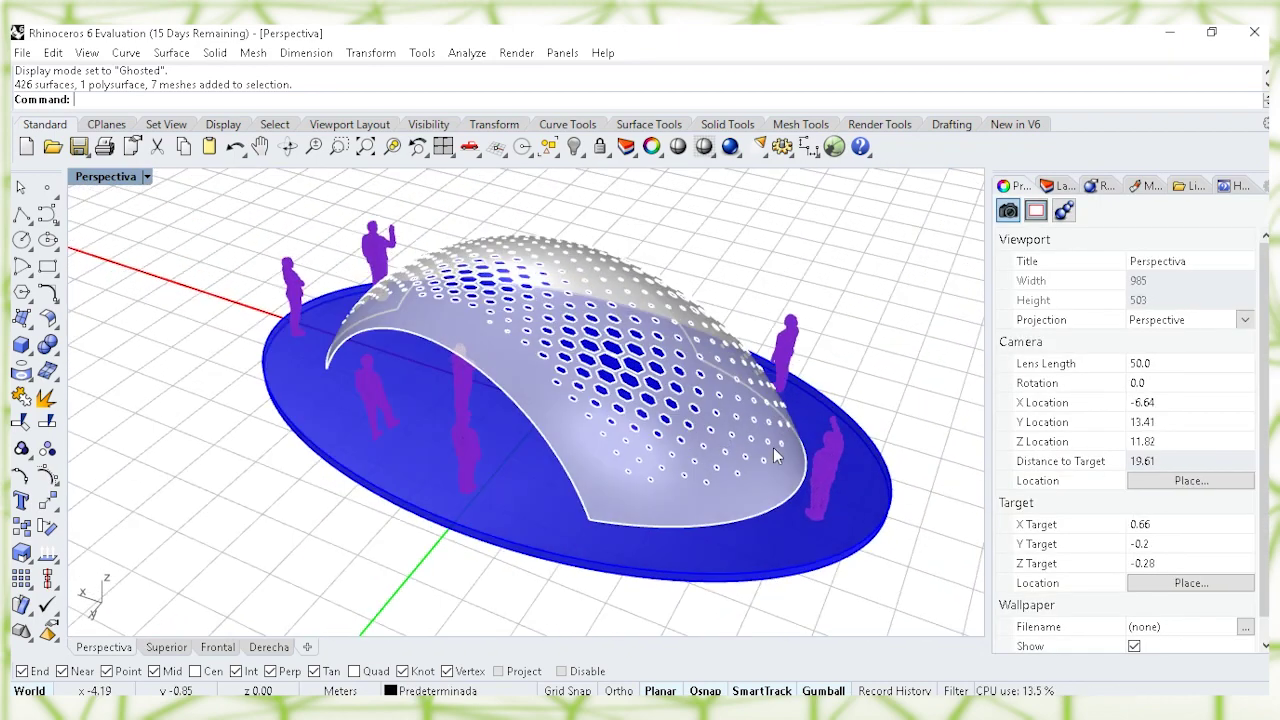
right_drag(660, 328, 697, 445)
scroll(608, 369, up, 2)
shift+right_drag(610, 369, 602, 386)
click(146, 176)
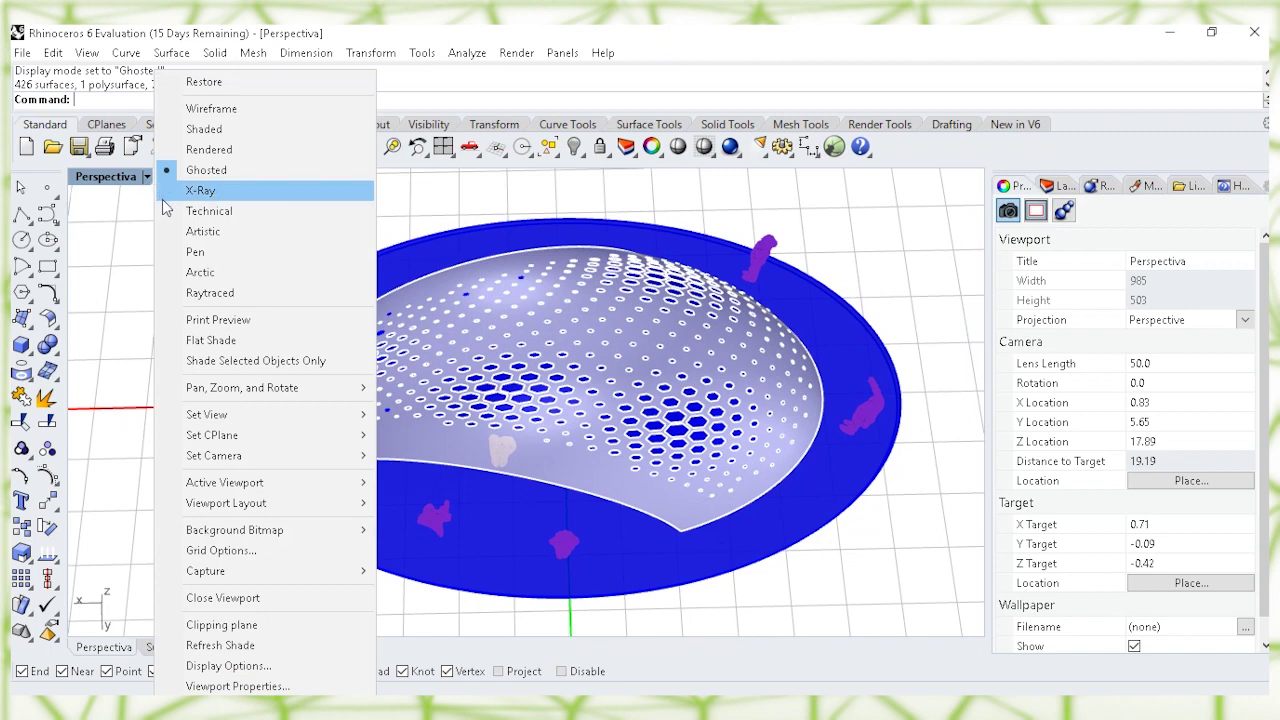
click(218, 150)
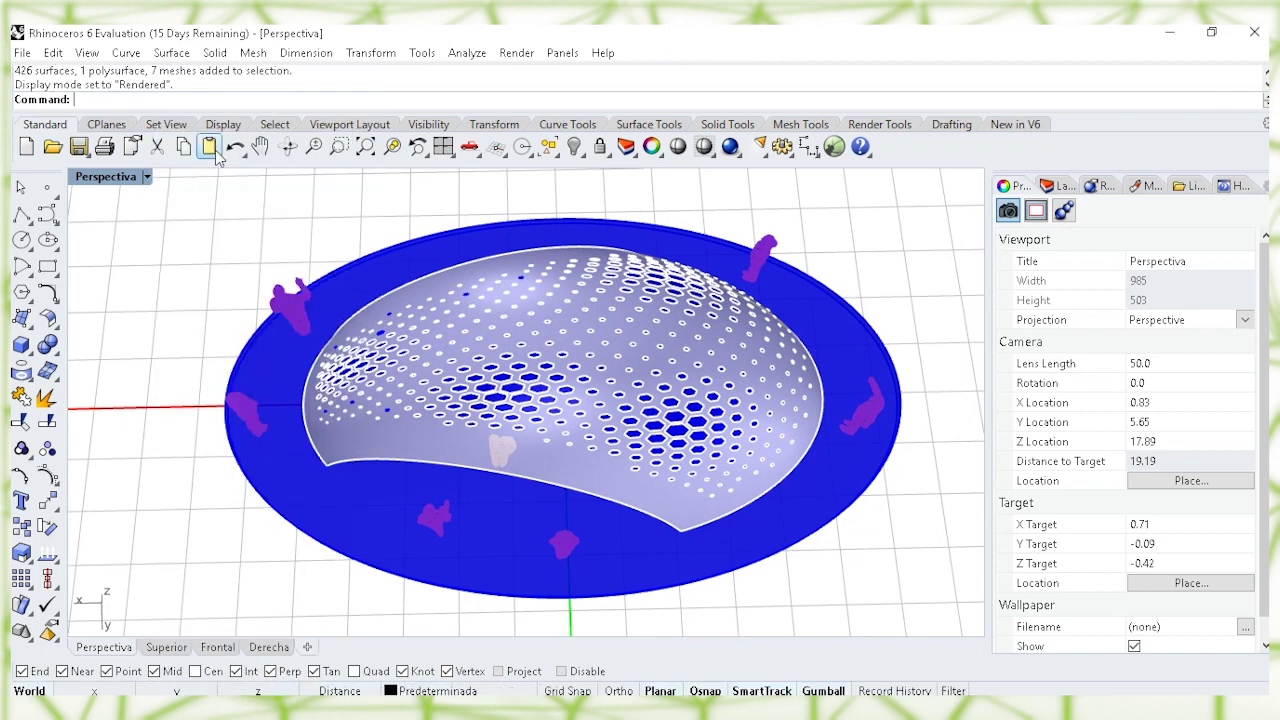
click(628, 400)
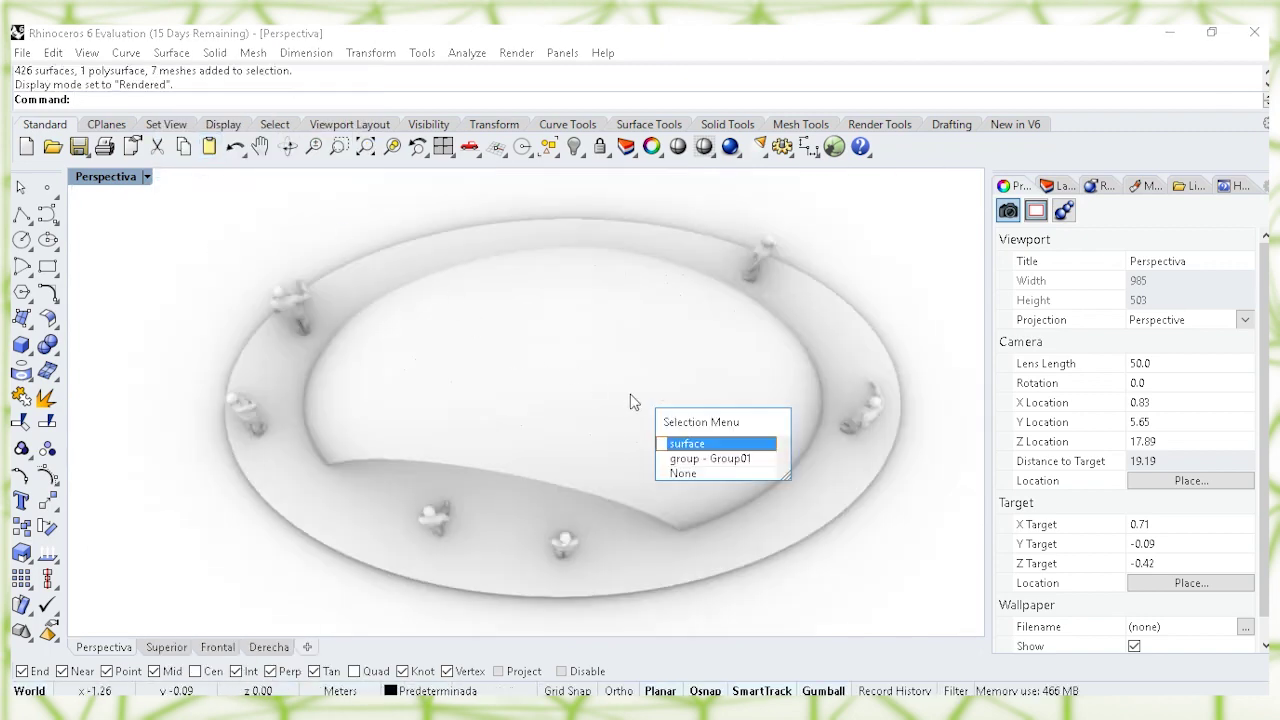
click(694, 457)
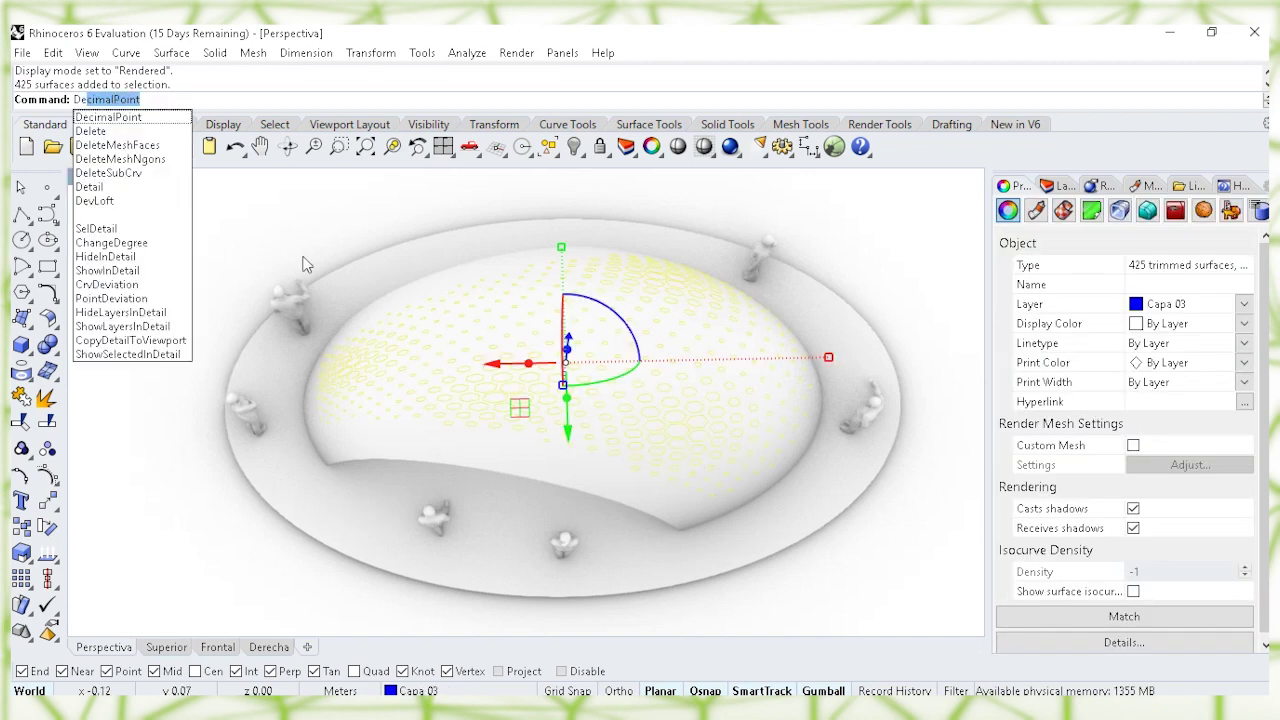
click(91, 131)
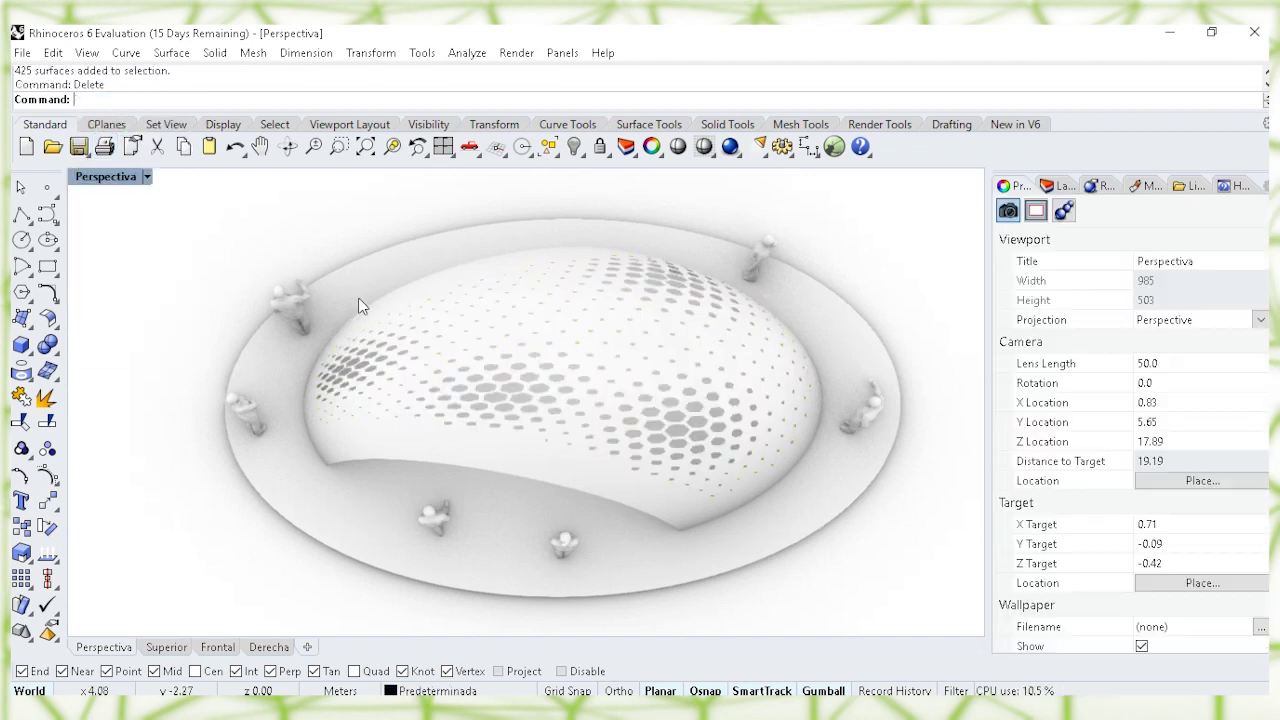
right_drag(580, 349, 530, 440)
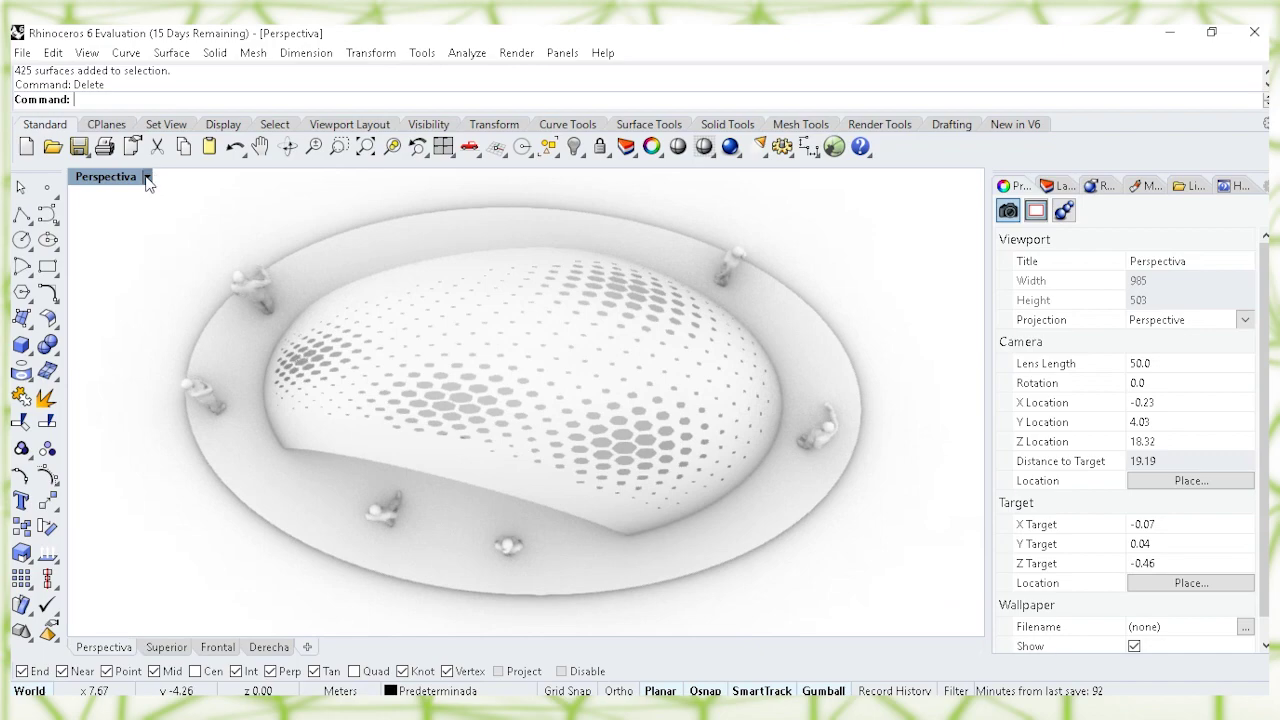
Step: Set the perspective viewport to the Shaded display mode and undo the deletion of the hexagonal cells
click(147, 177)
click(206, 126)
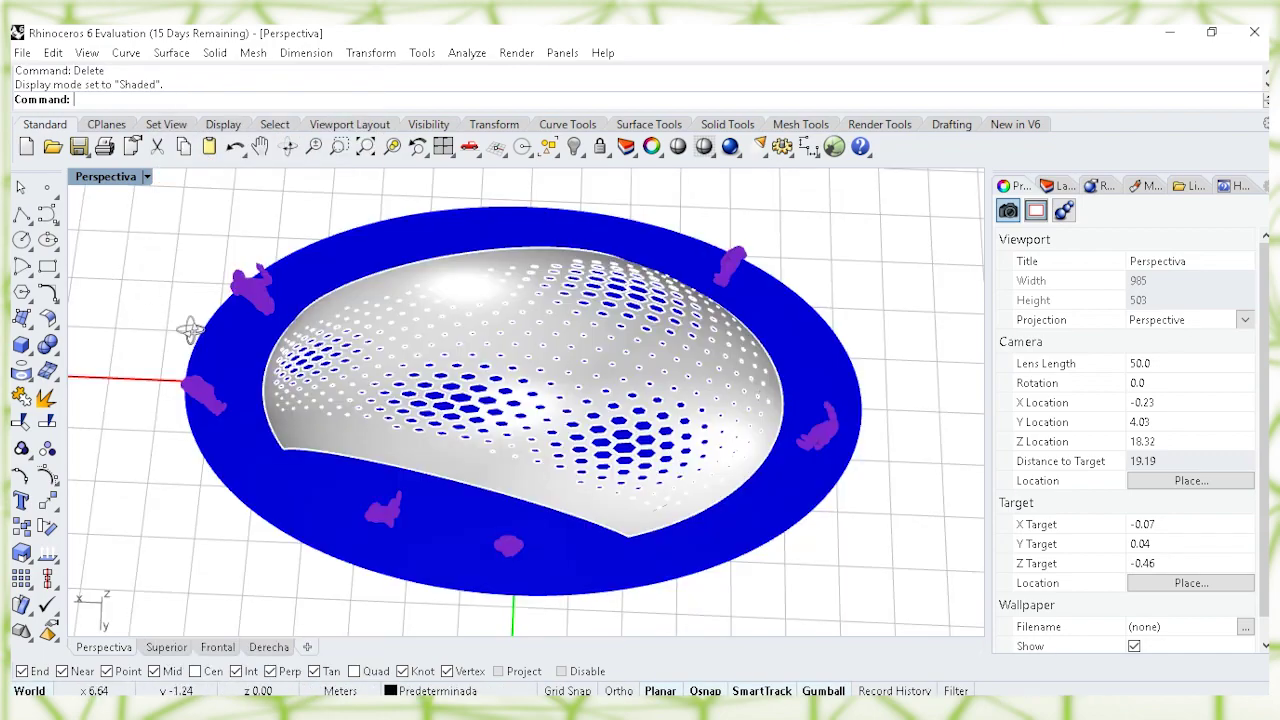
right_drag(190, 330, 240, 322)
key(ctrl+z)
right_drag(857, 604, 760, 572)
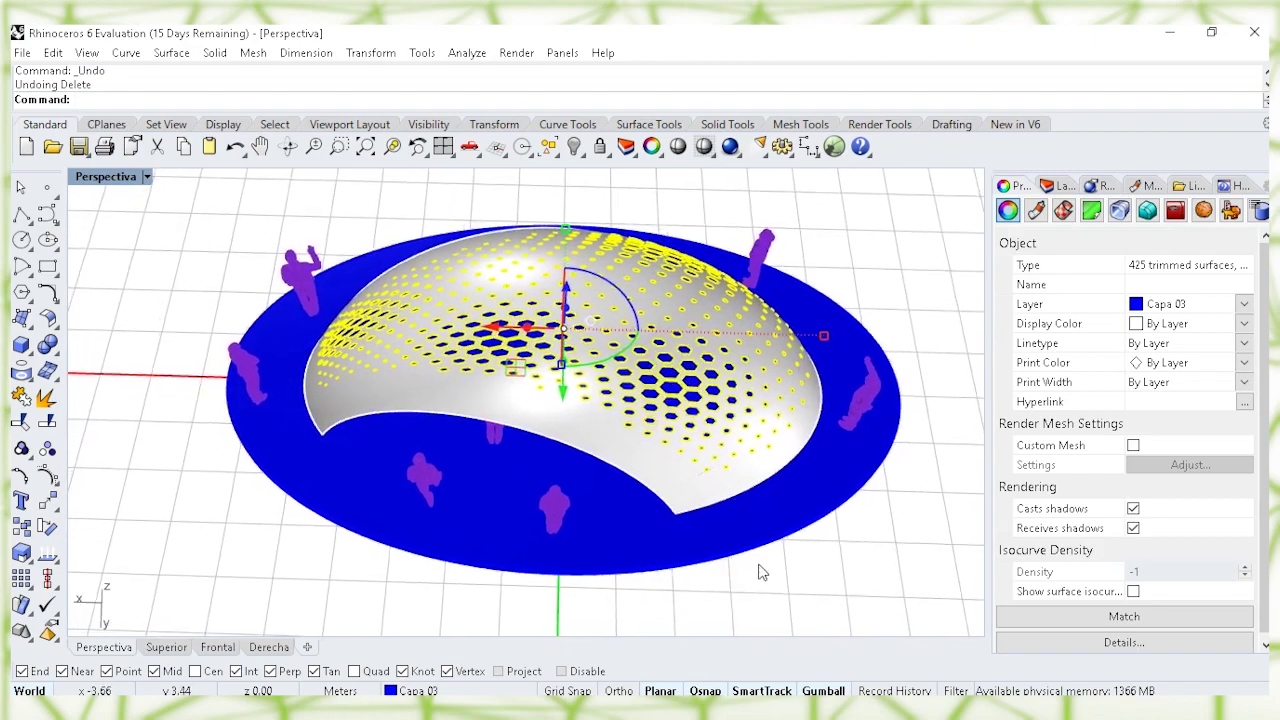